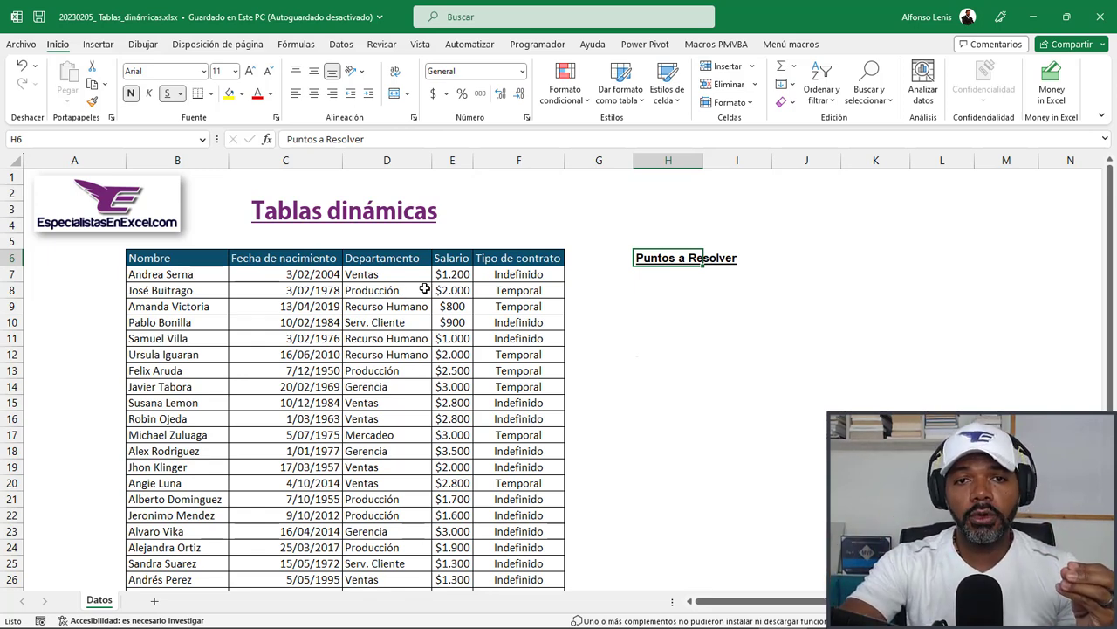
Examine the employee data on the Datos sheet, from the headers in row 6 to the last record in row 41.
click(421, 291)
click(153, 274)
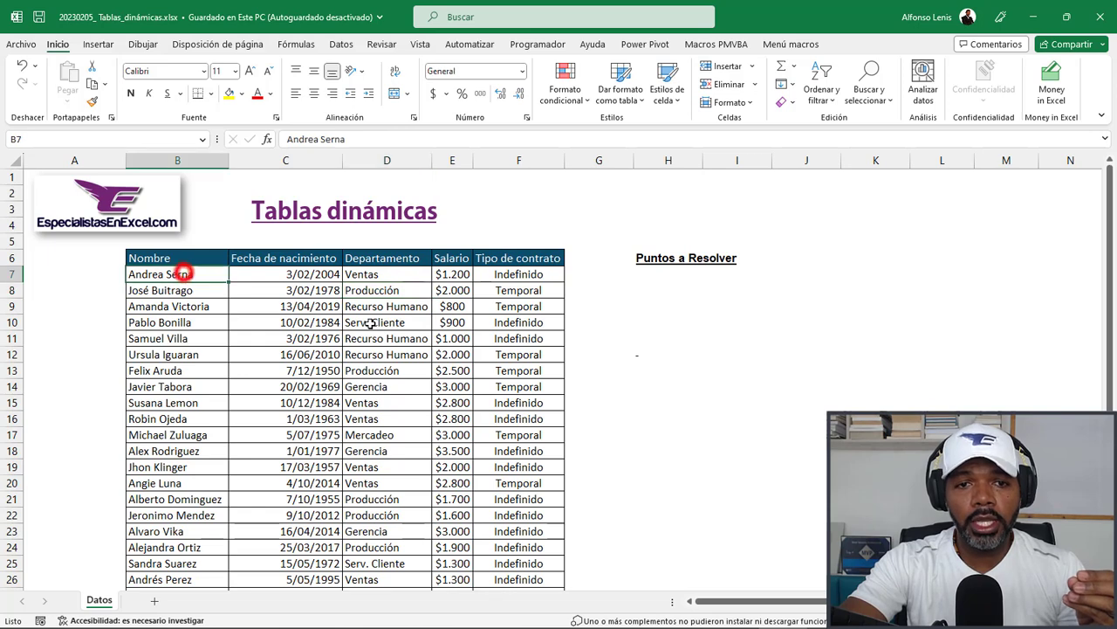
click(371, 322)
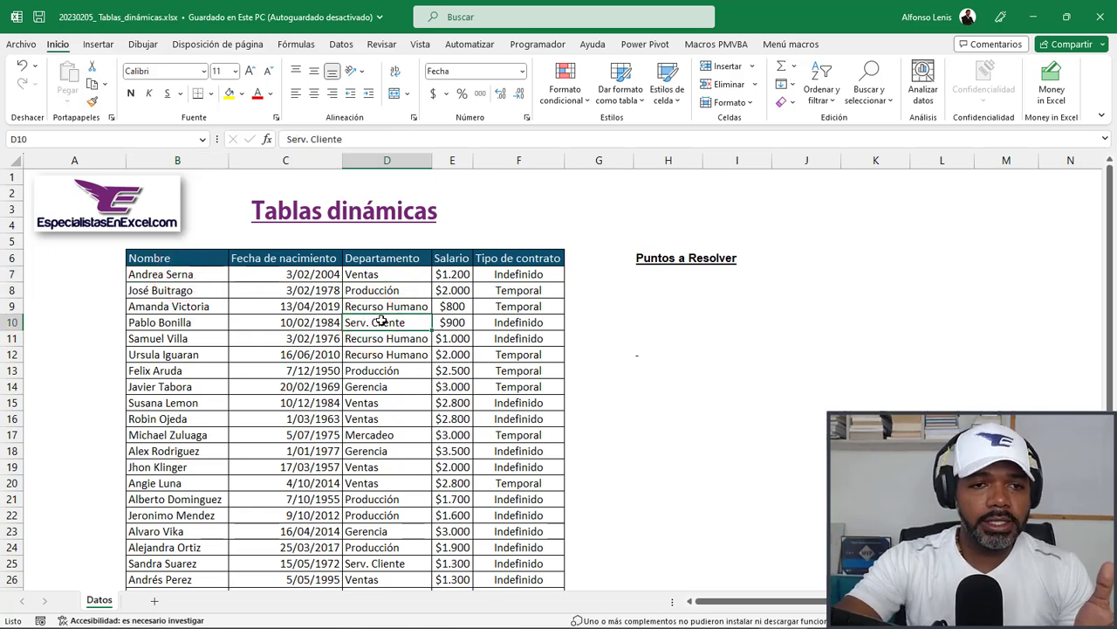
scroll(201, 385, down, 8)
scroll(200, 384, down, 1)
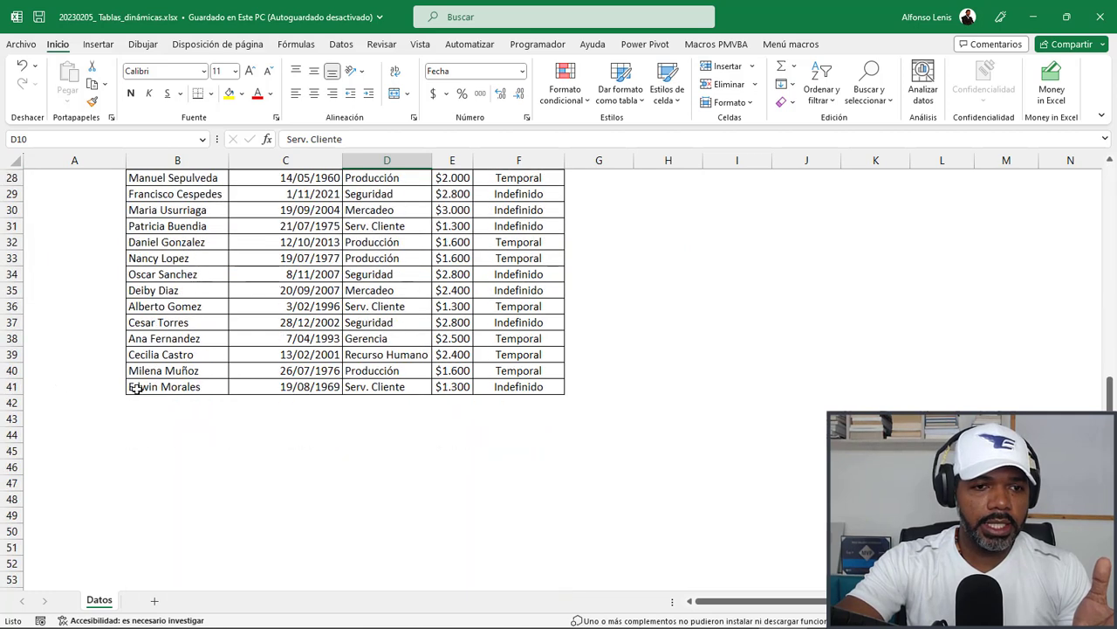
click(12, 386)
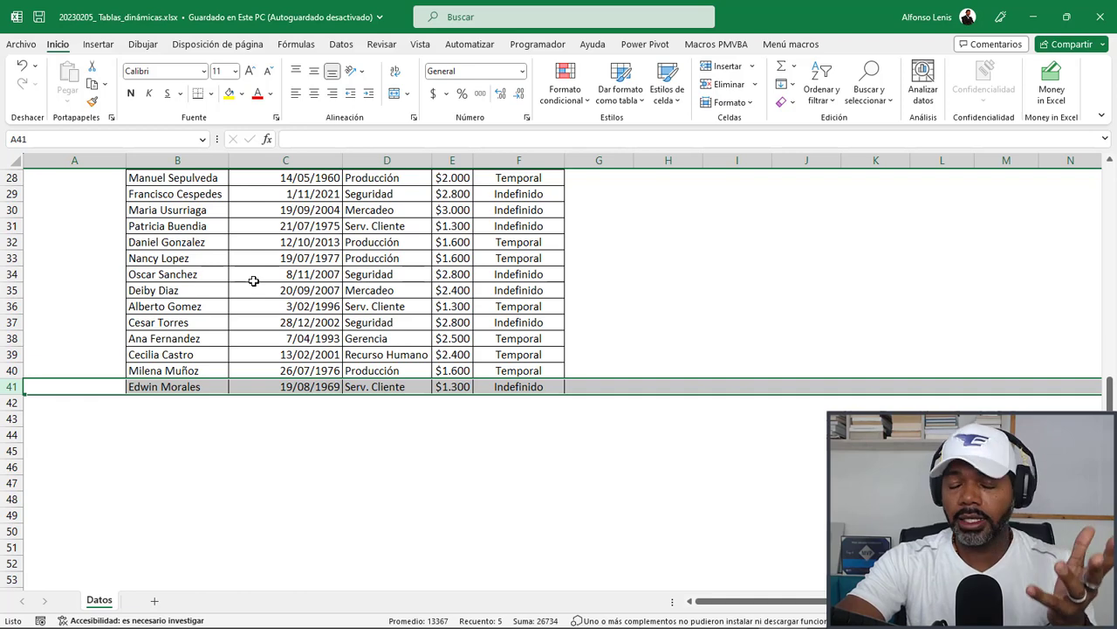
click(183, 417)
click(262, 341)
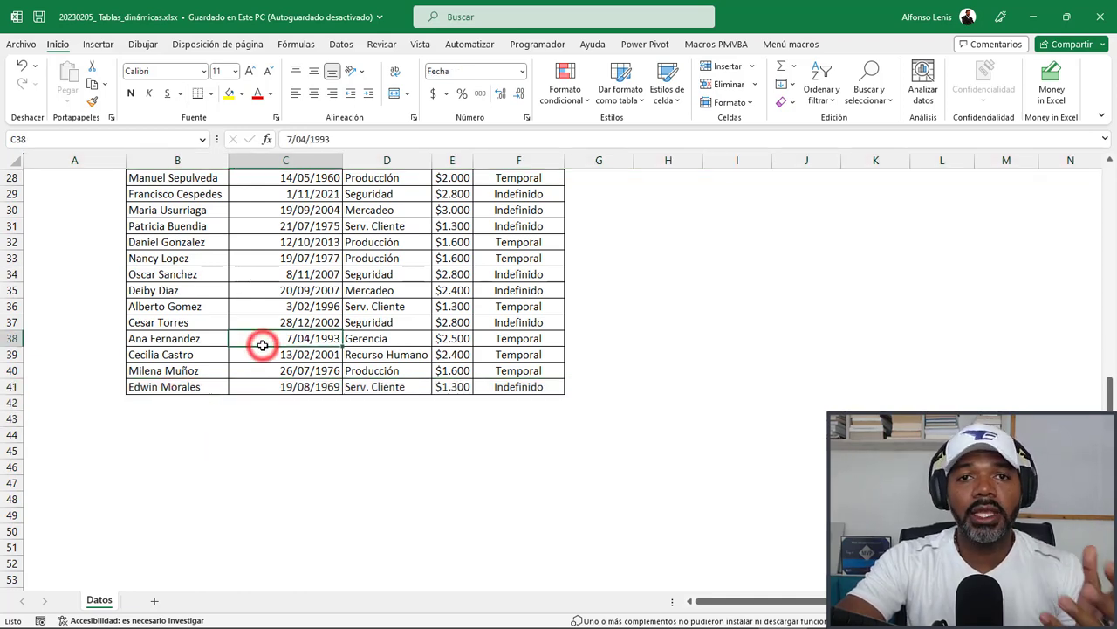
scroll(262, 344, up, 4)
scroll(263, 346, down, 1)
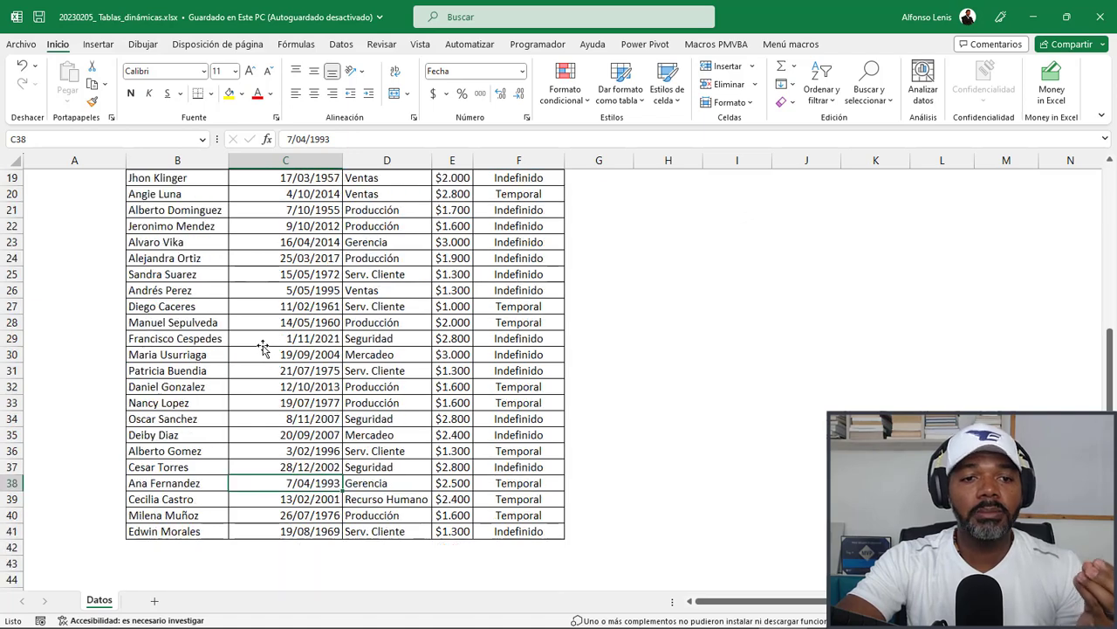
click(13, 531)
scroll(284, 274, up, 6)
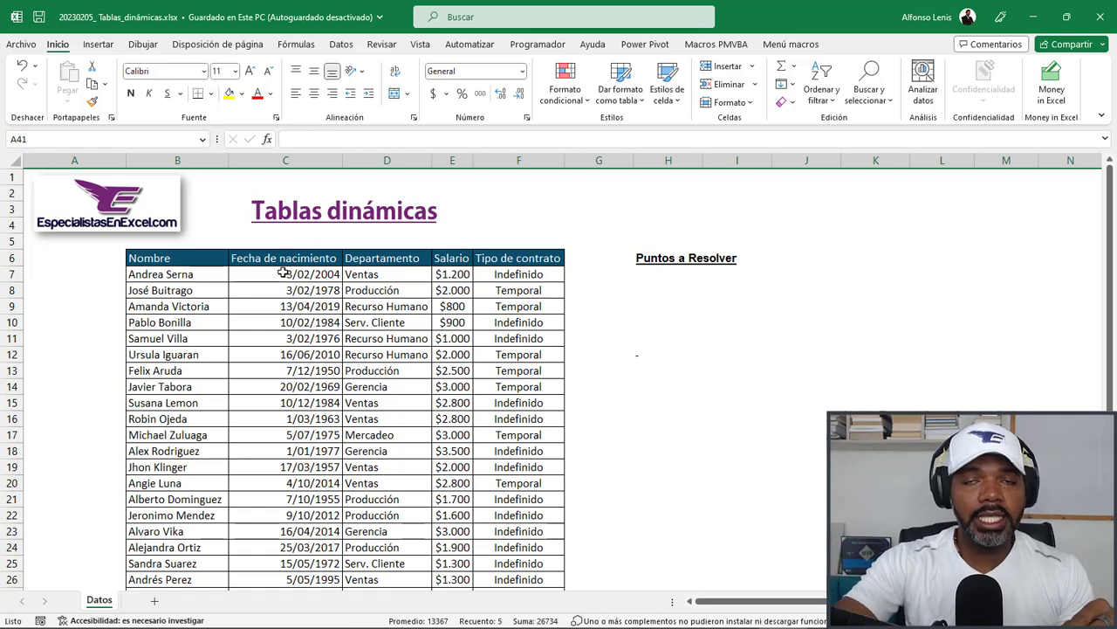
scroll(296, 307, down, 7)
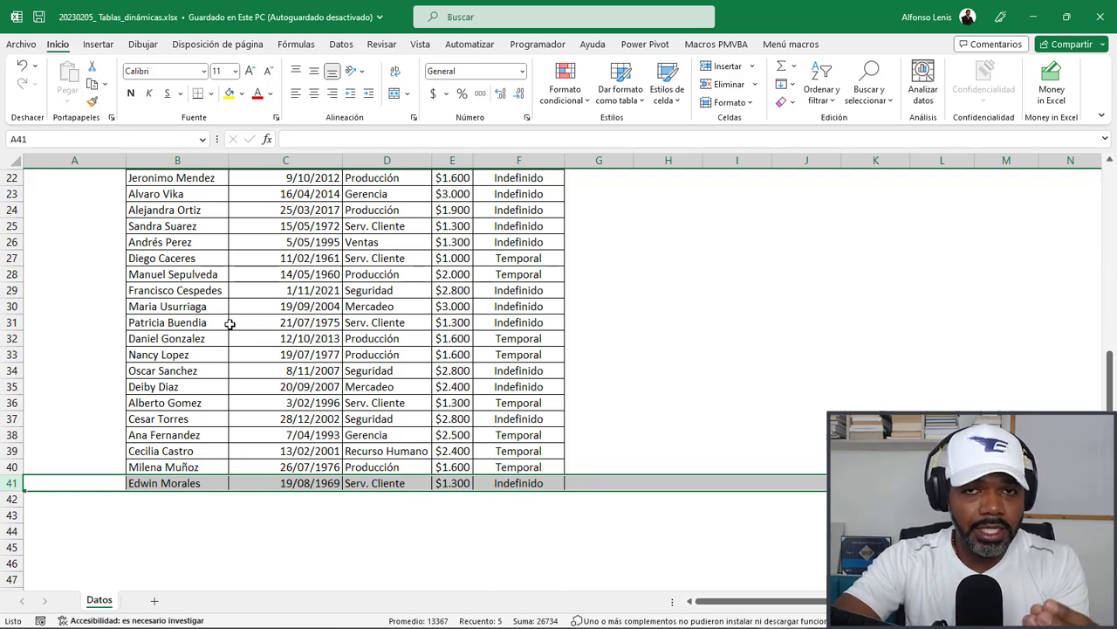
click(251, 240)
scroll(251, 238, up, 5)
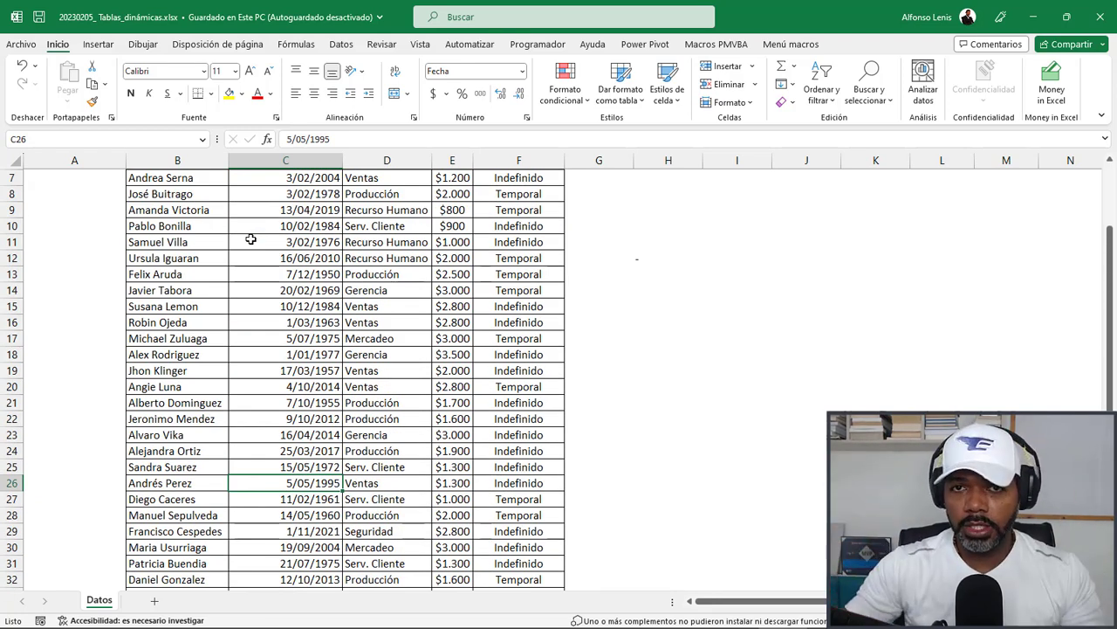
scroll(271, 228, up, 2)
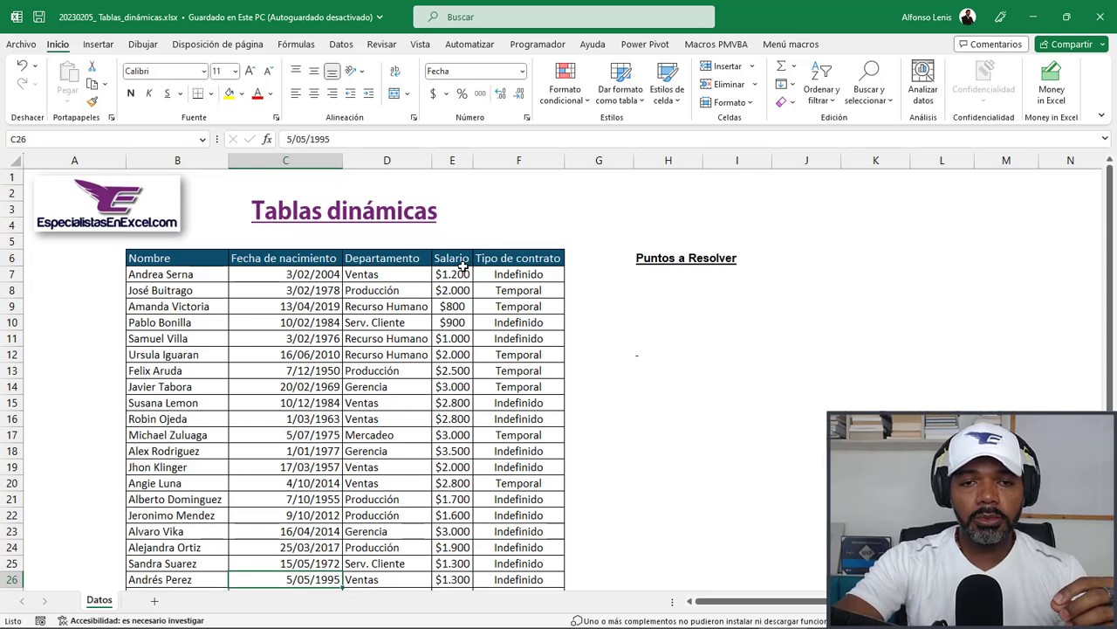
Convert the employee data range B6:F41 into a table with headers.
click(371, 308)
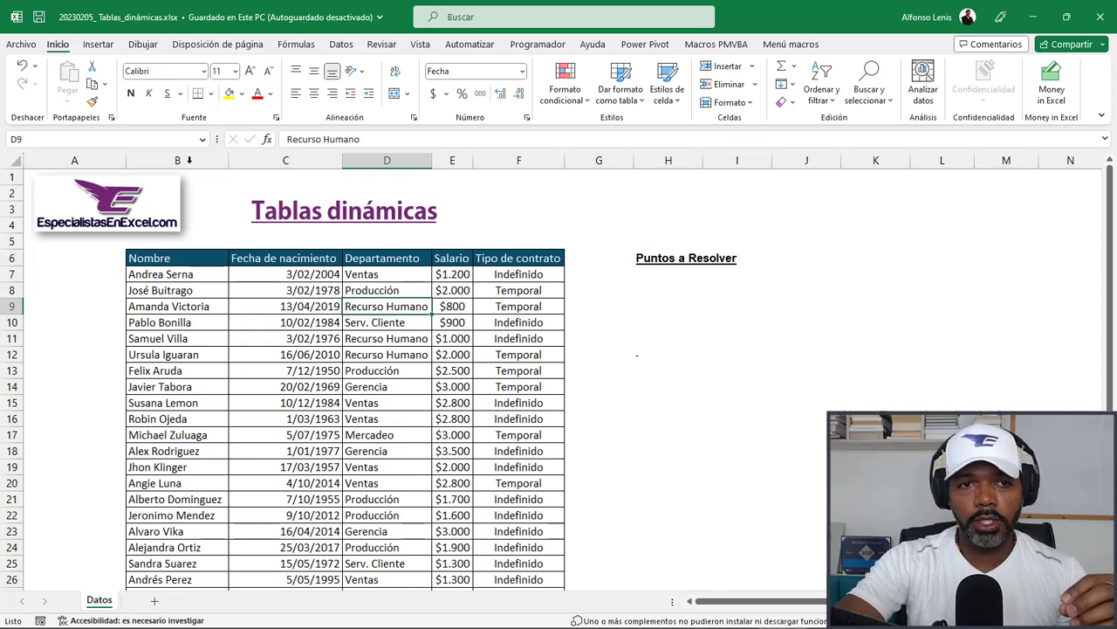
click(99, 44)
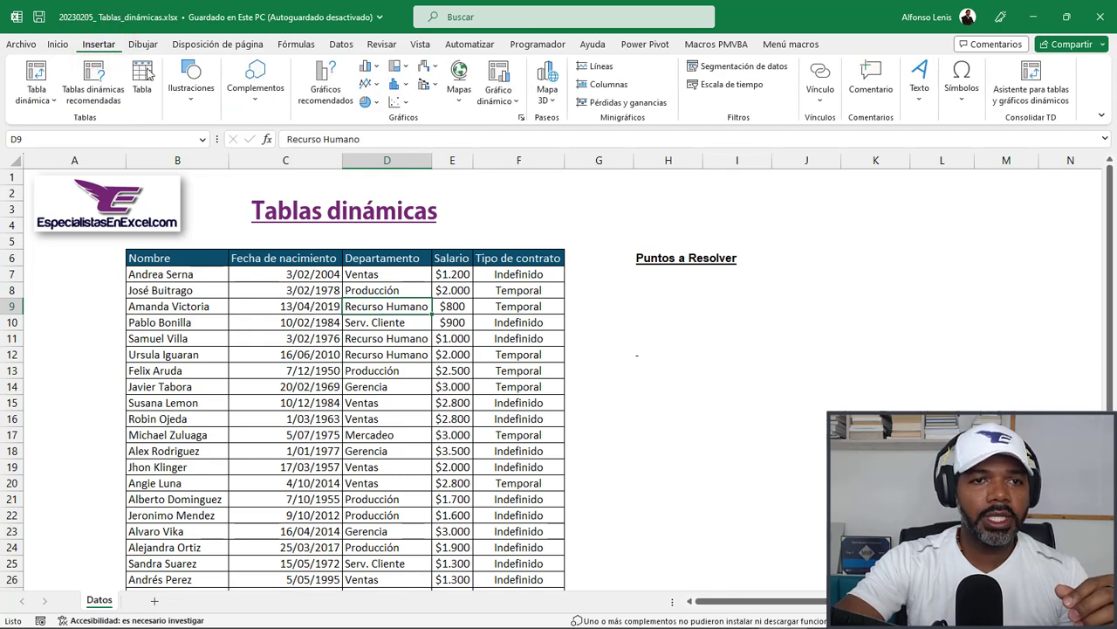
click(144, 105)
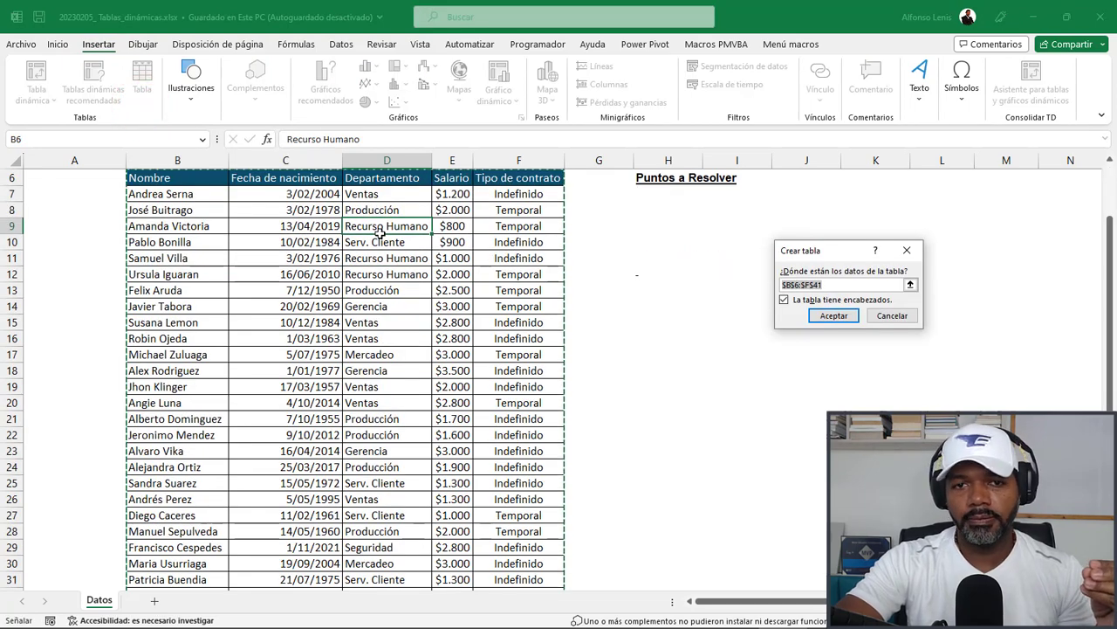
scroll(447, 285, up, 2)
drag(835, 258, 668, 221)
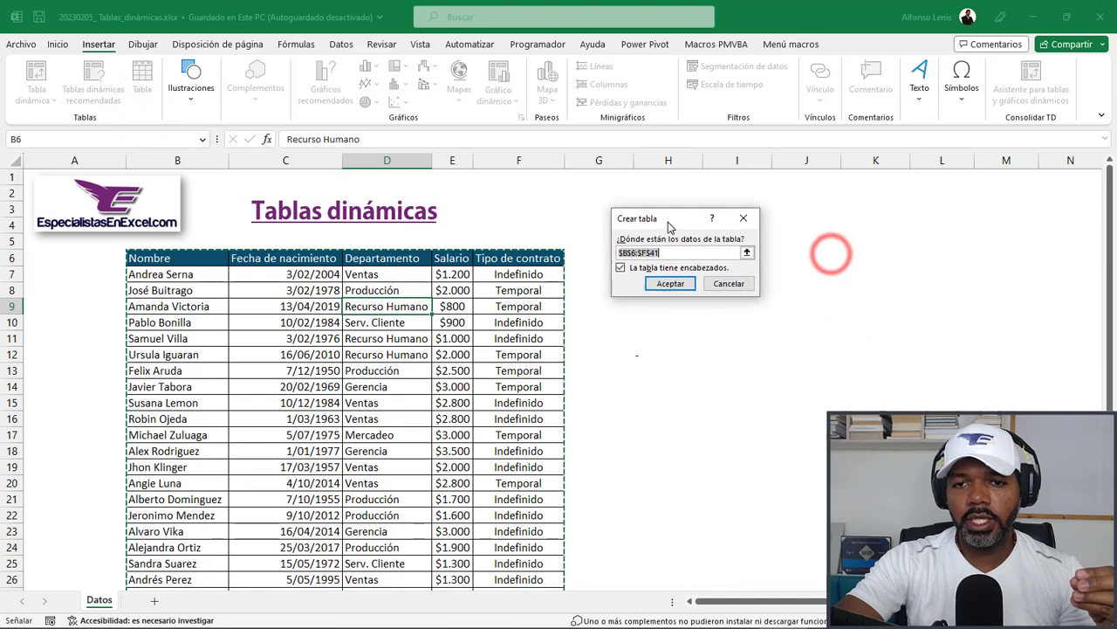
click(671, 283)
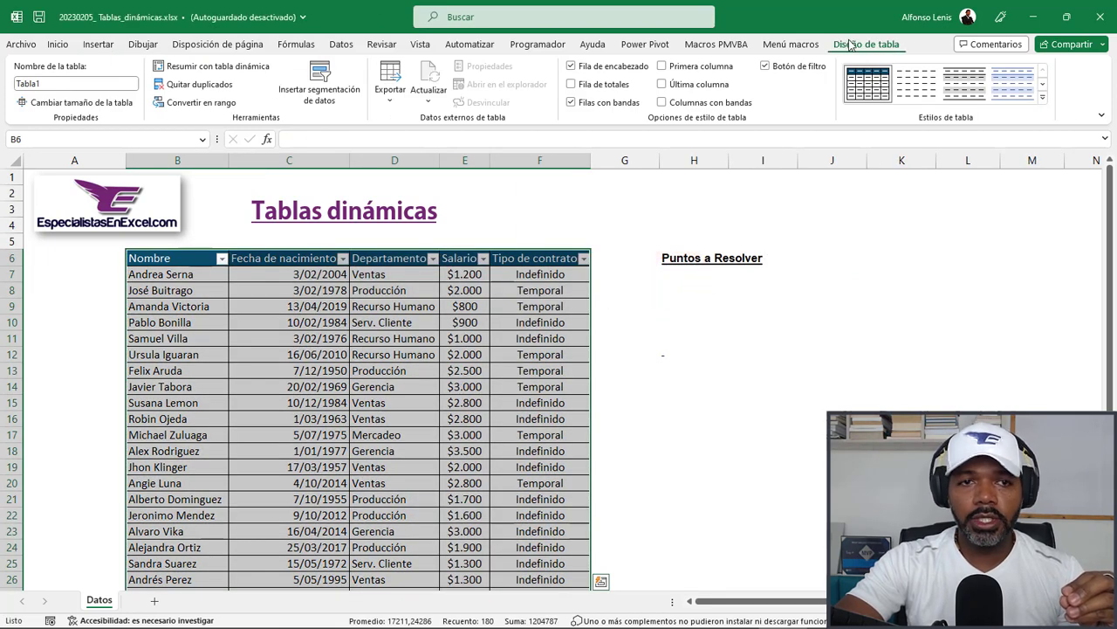
Rename the employee data table as tdDatos.
click(50, 82)
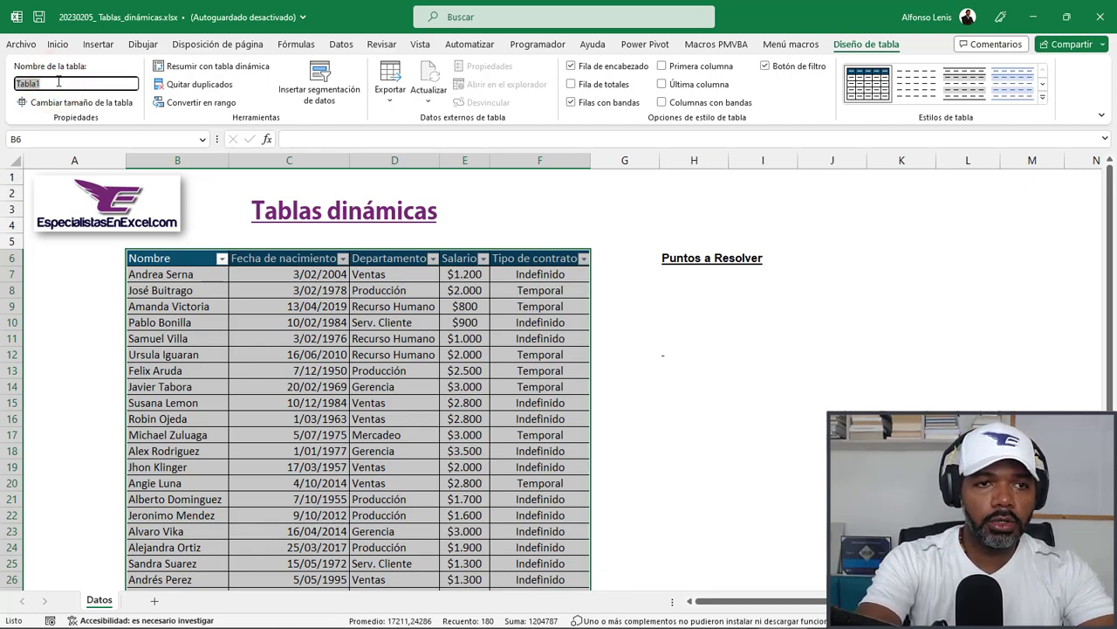
key(BackSpace)
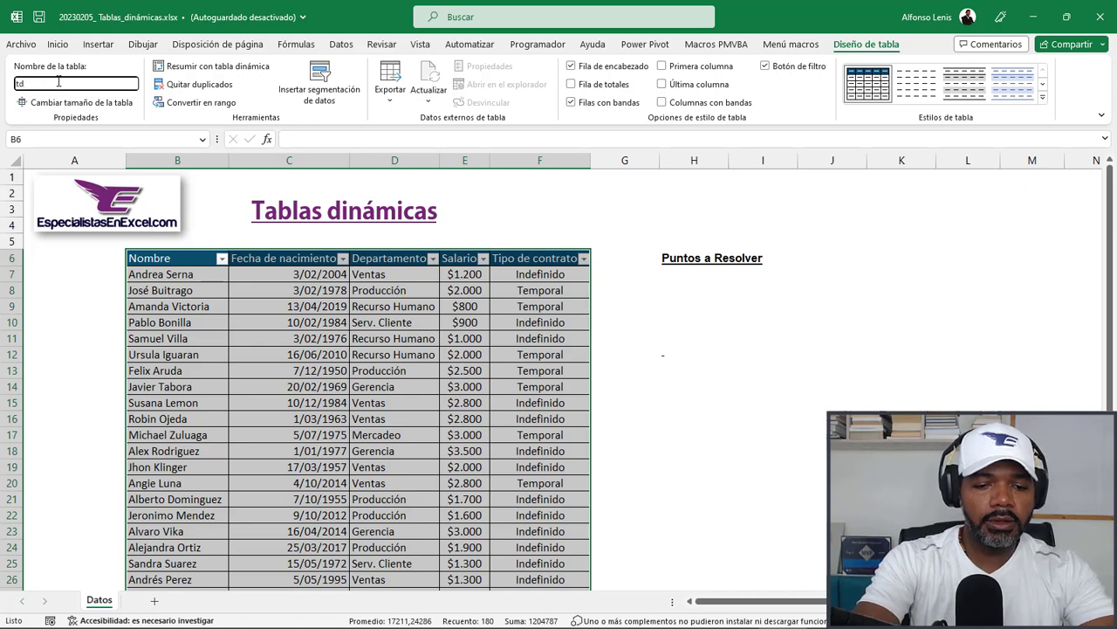
key(Return)
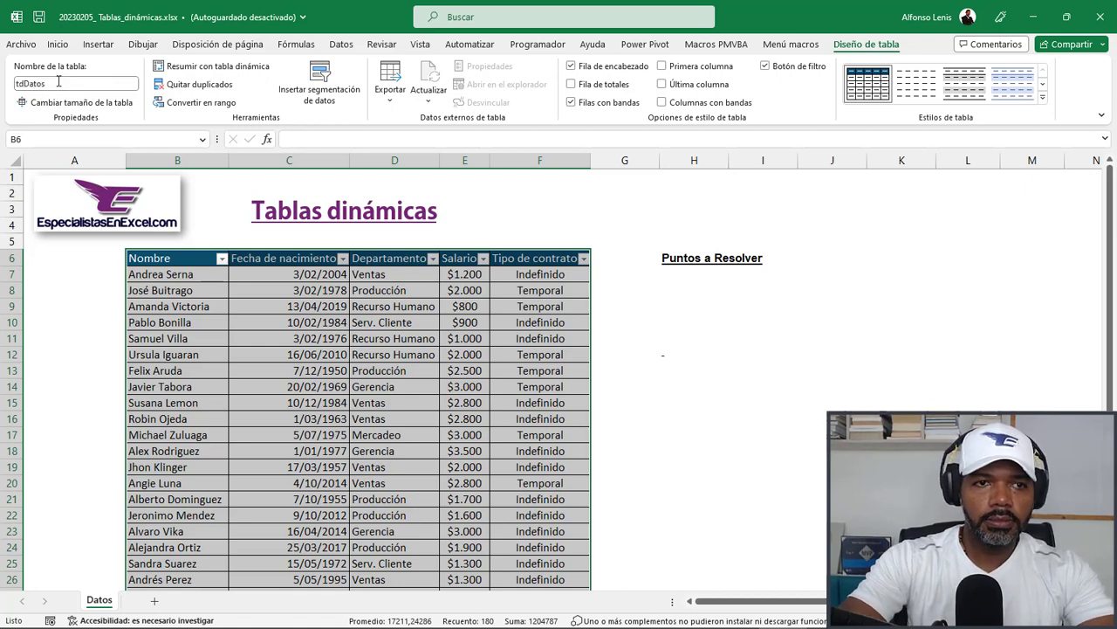
click(259, 342)
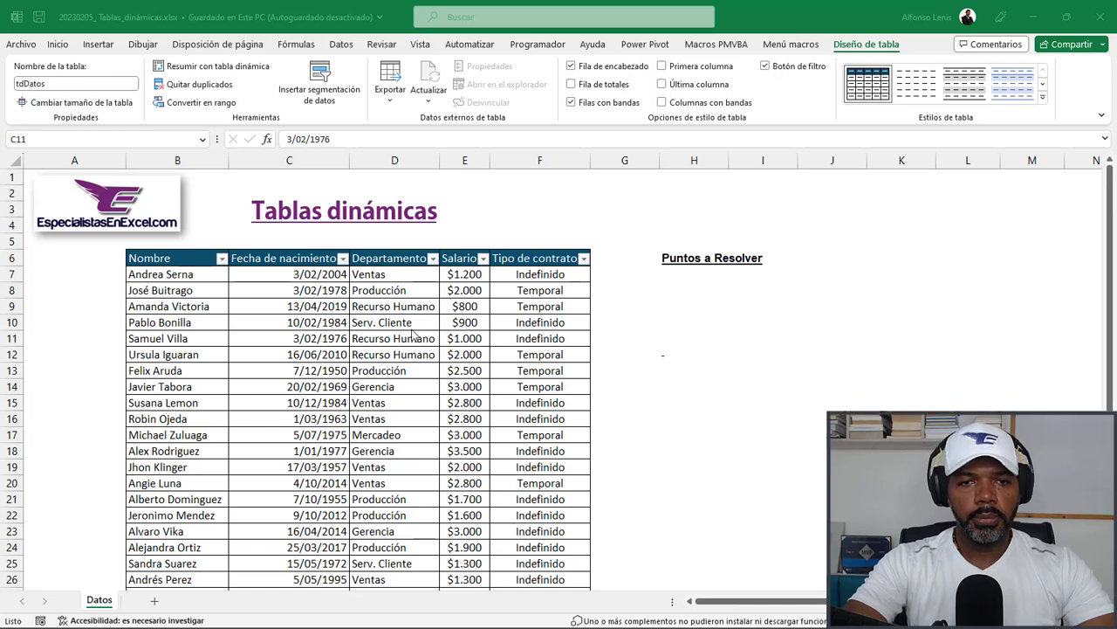
click(411, 329)
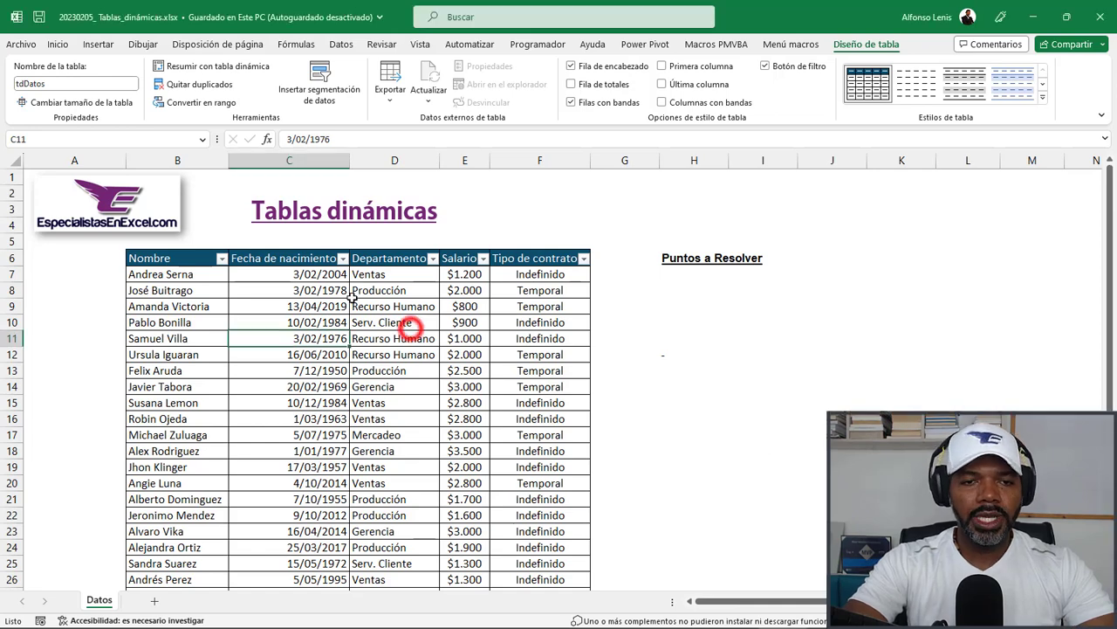
Insert a pivot table based on tdDatos in the existing Datos sheet at cell H16.
click(355, 291)
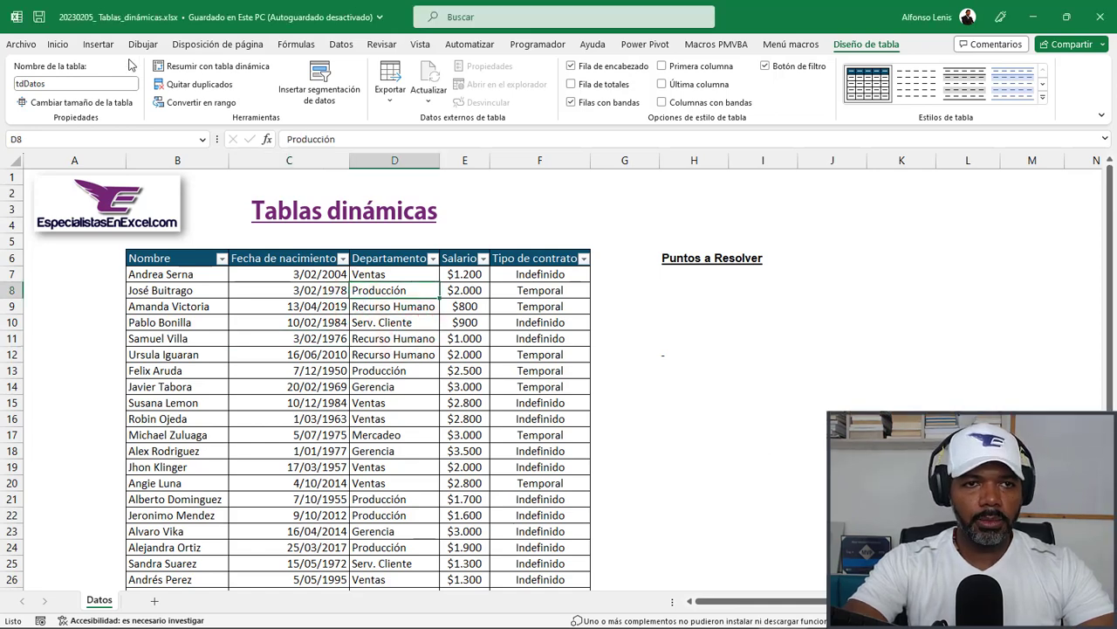
click(98, 43)
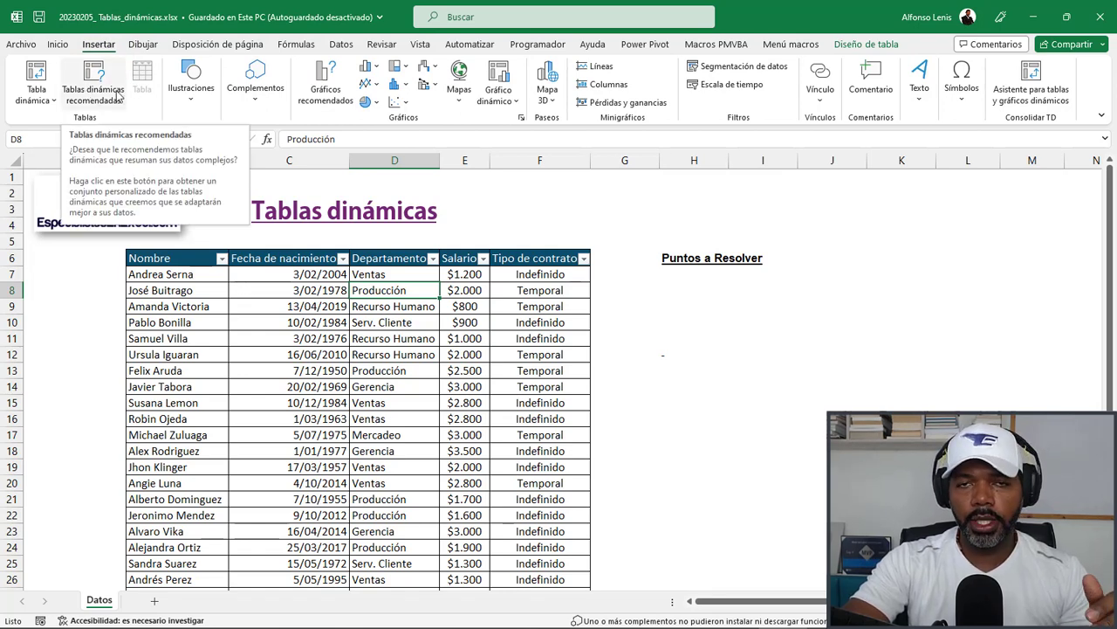
click(463, 290)
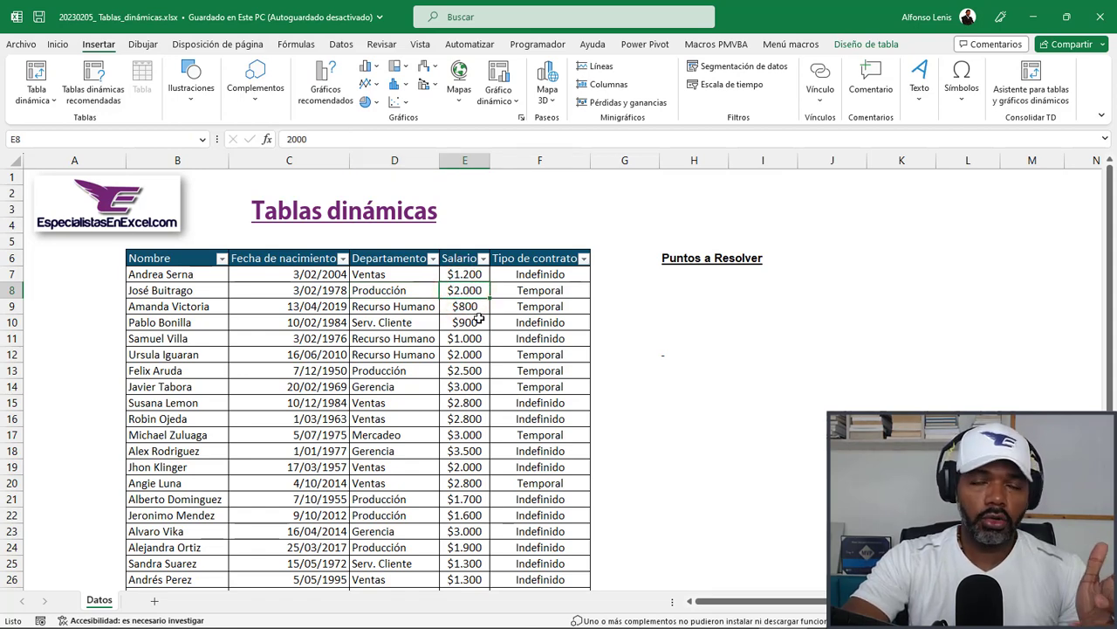
click(39, 96)
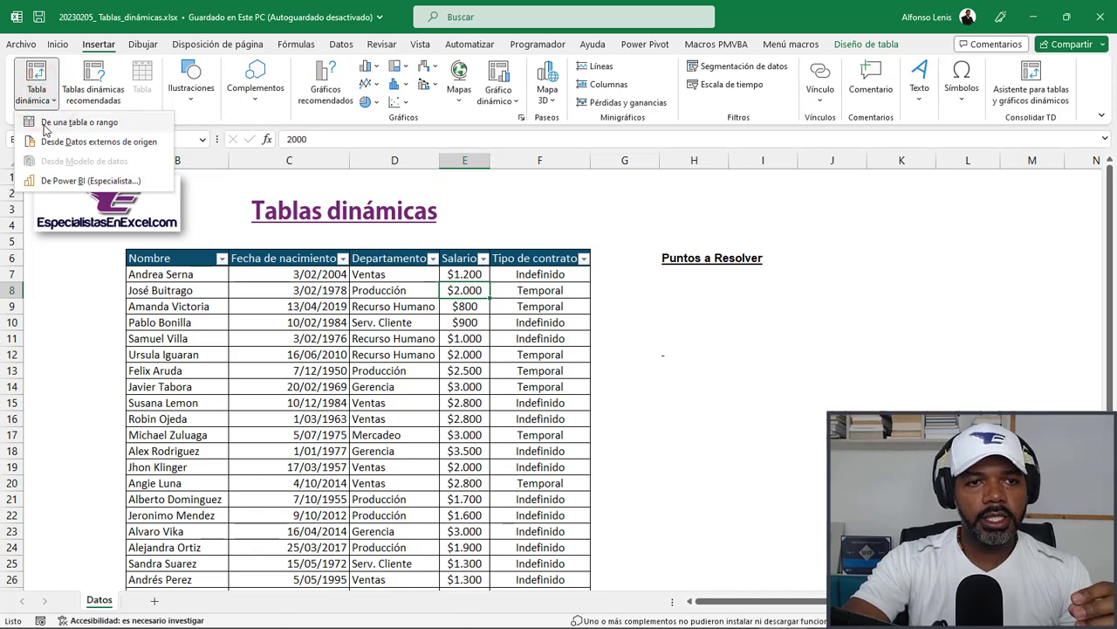
click(122, 123)
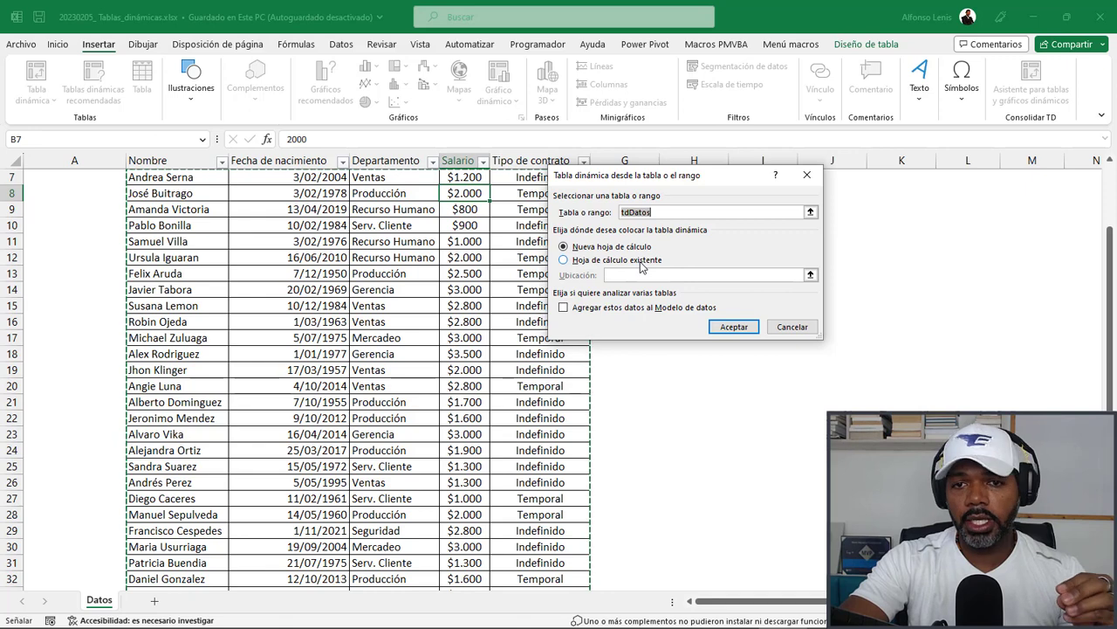
click(564, 259)
click(617, 273)
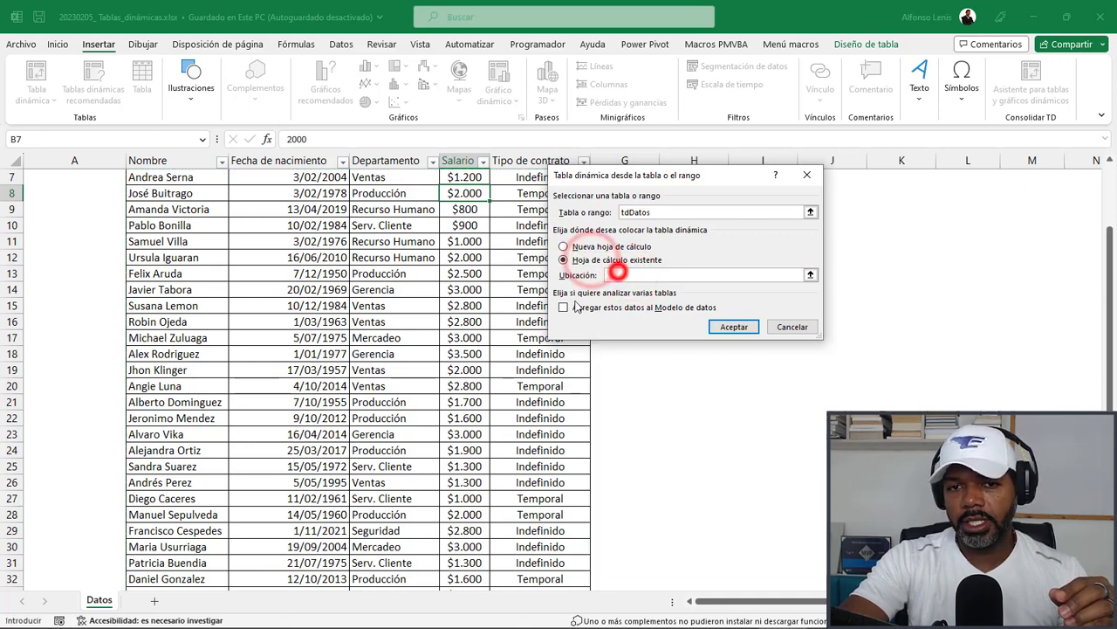
scroll(603, 366, up, 2)
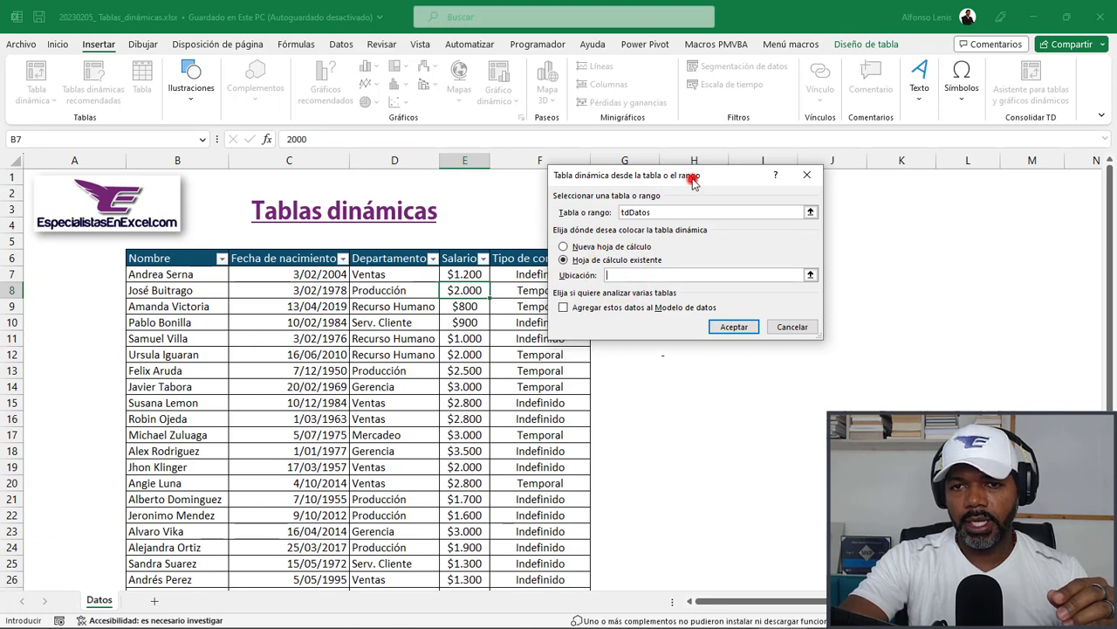
drag(692, 180, 250, 143)
click(179, 239)
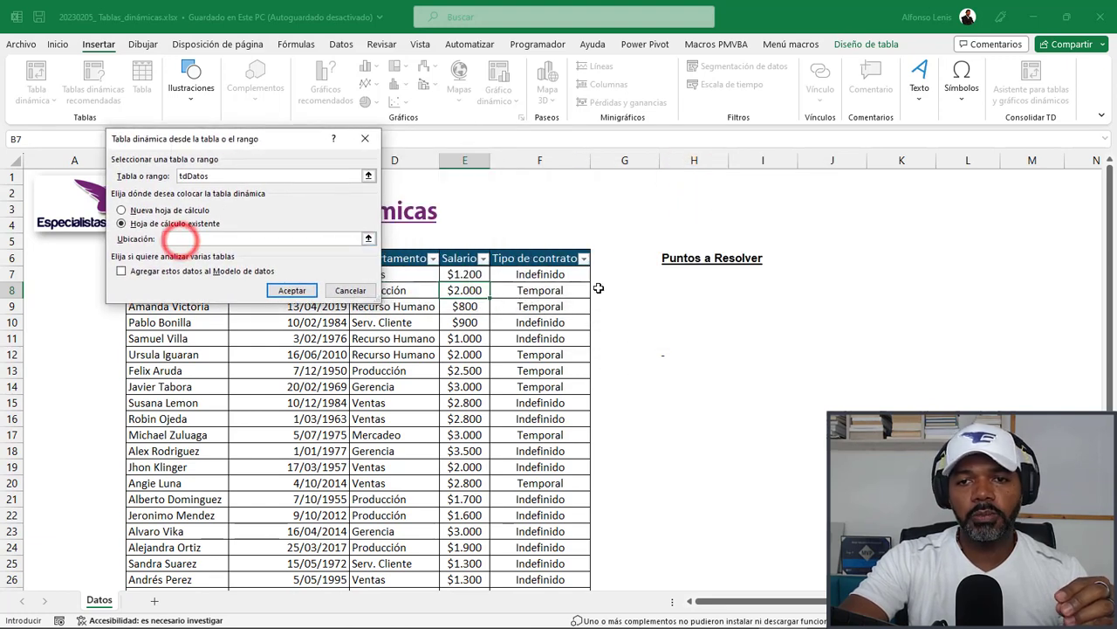
click(681, 413)
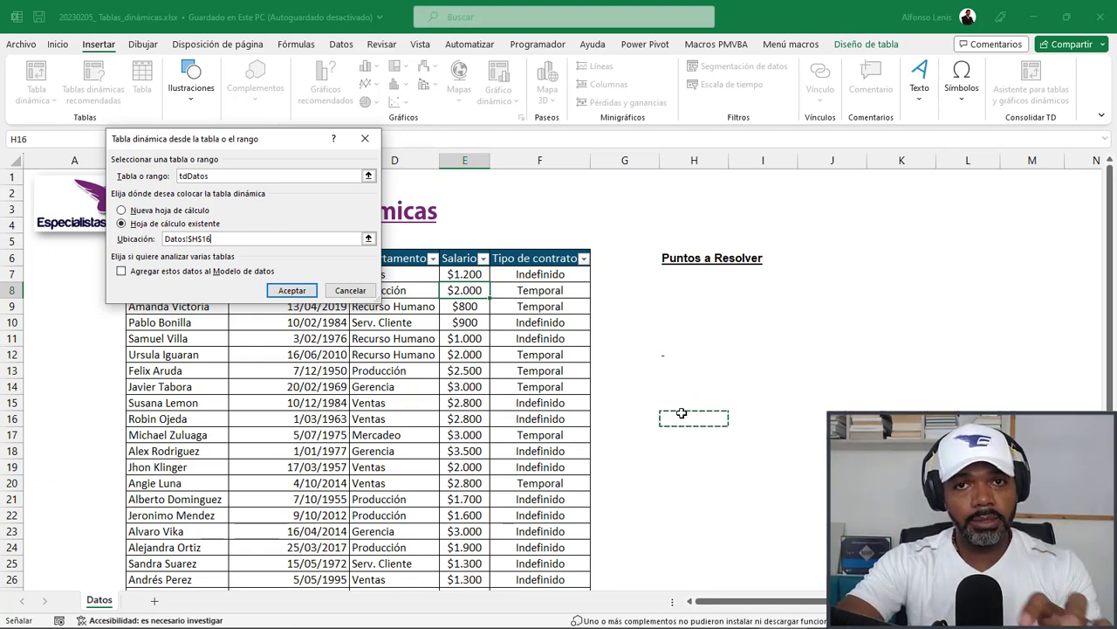
click(293, 289)
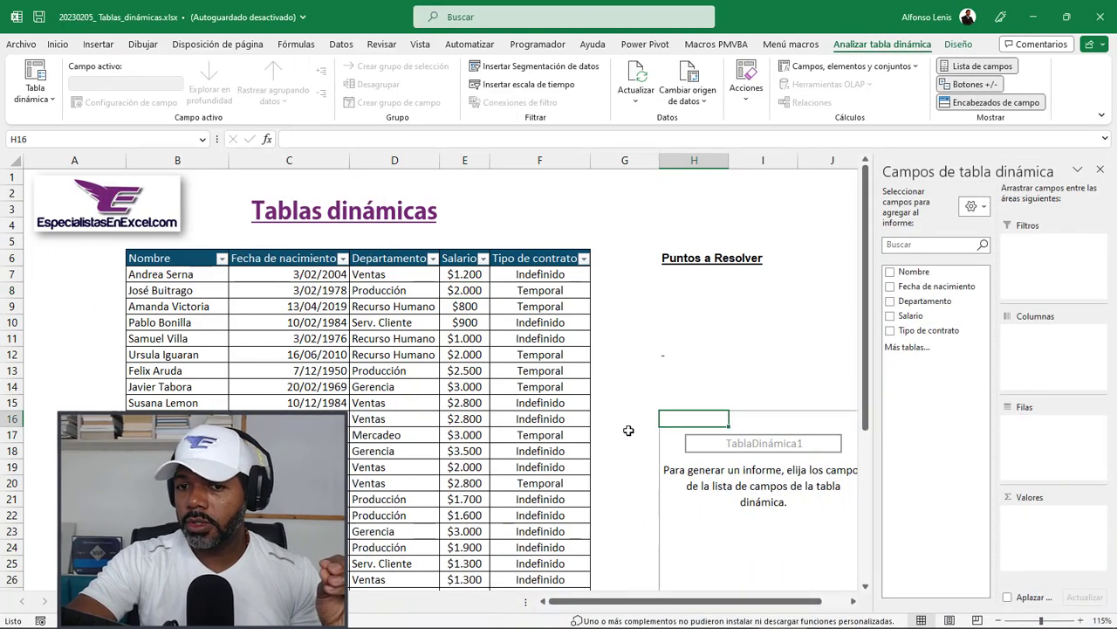
Examine the empty pivot table area and compare its available fields with the source table's columns.
scroll(630, 426, down, 2)
click(725, 406)
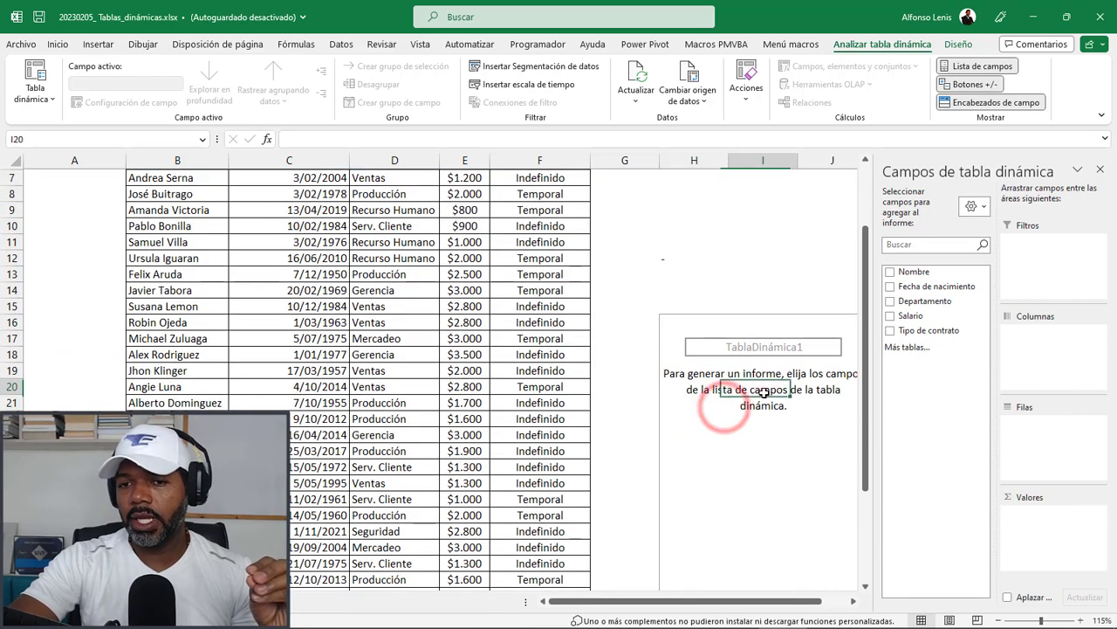
click(763, 467)
drag(793, 603, 808, 603)
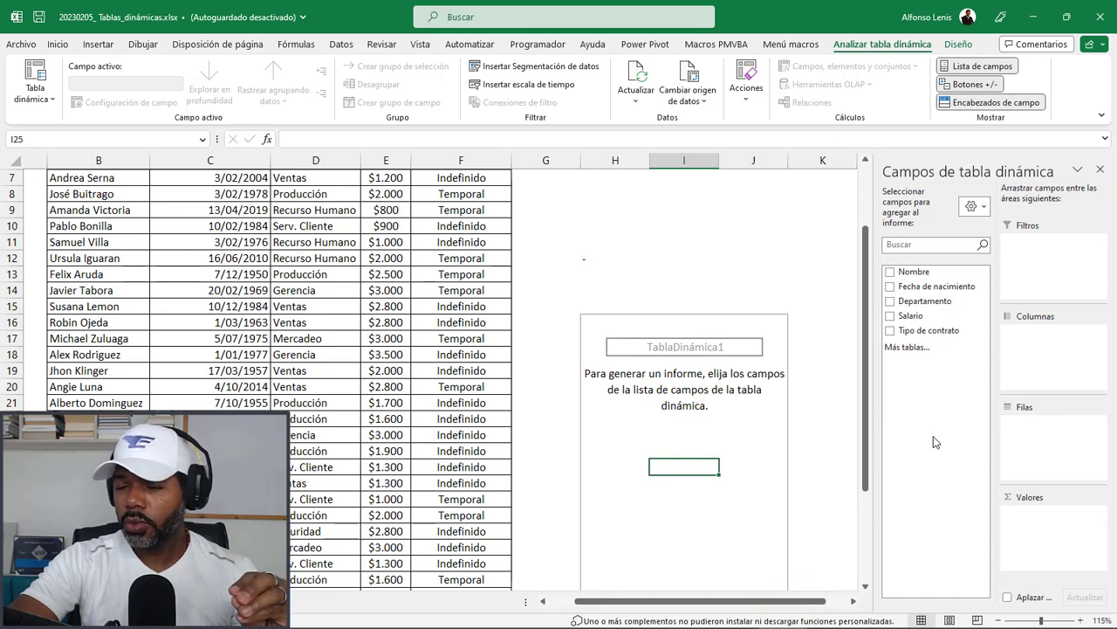
click(913, 384)
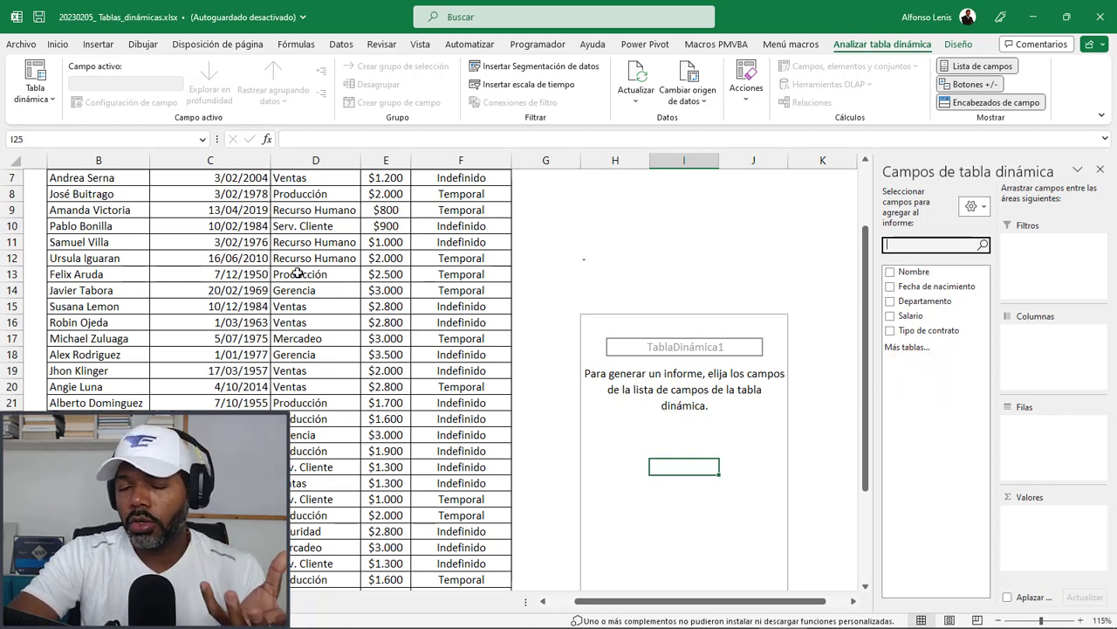
scroll(298, 274, up, 1)
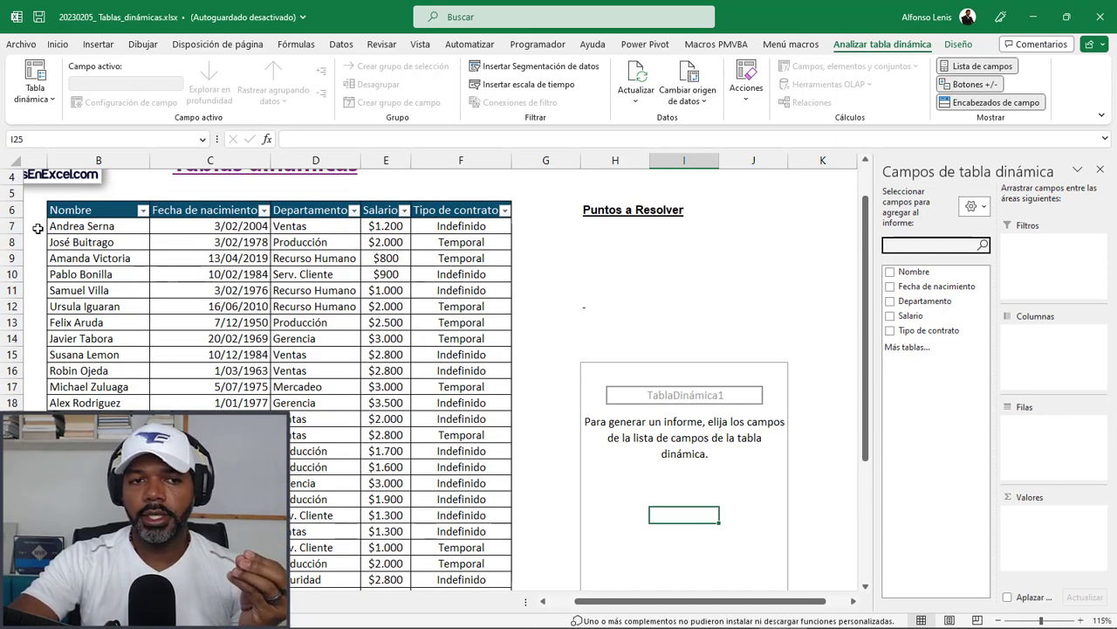
click(88, 226)
click(225, 227)
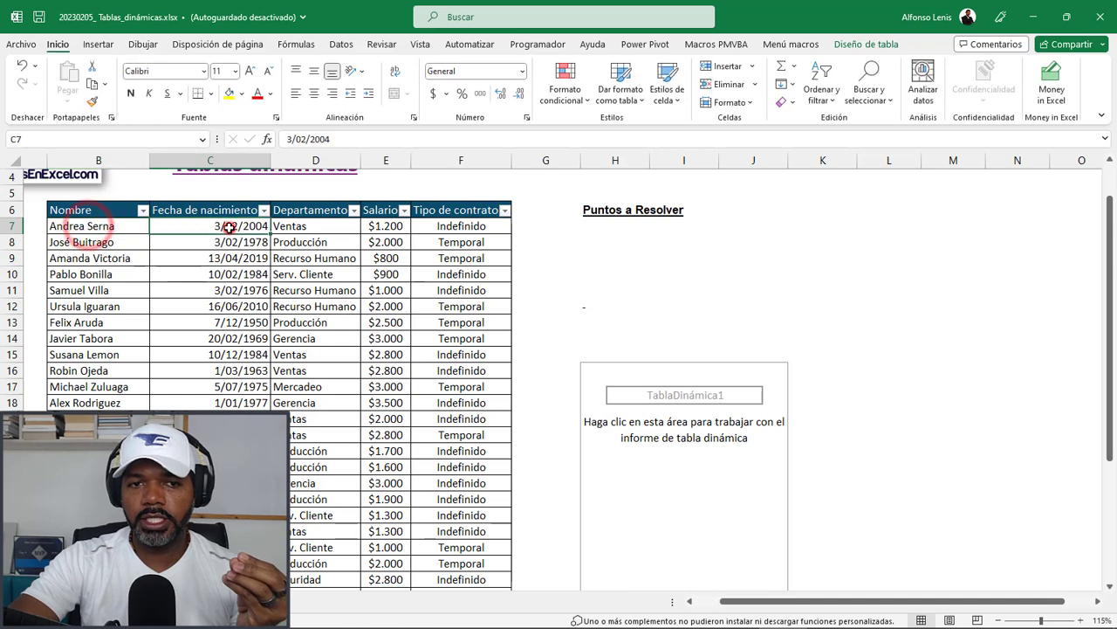
Review the Departamento, Salario and Tipo de contrato source columns and the empty areas of the pivot table's field list.
click(334, 240)
click(384, 242)
click(461, 242)
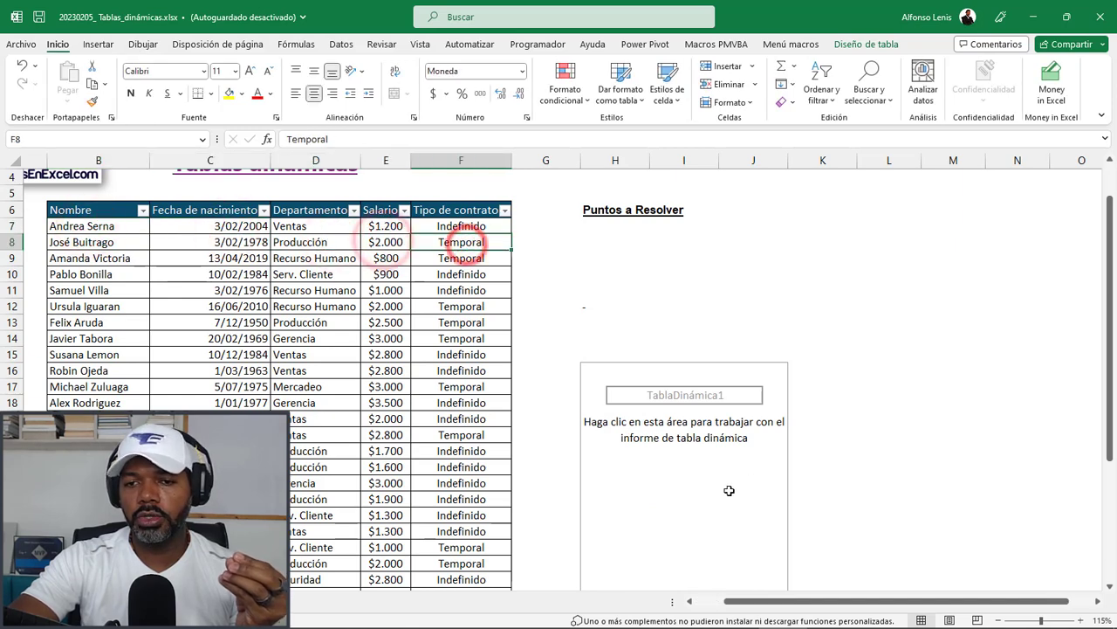
click(733, 483)
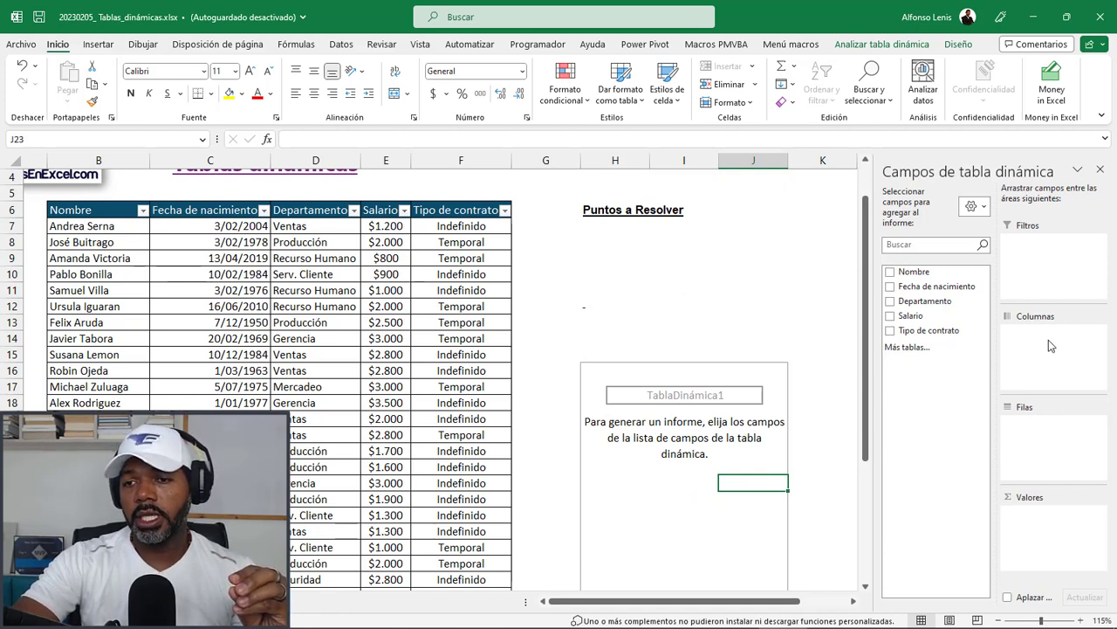
click(1044, 263)
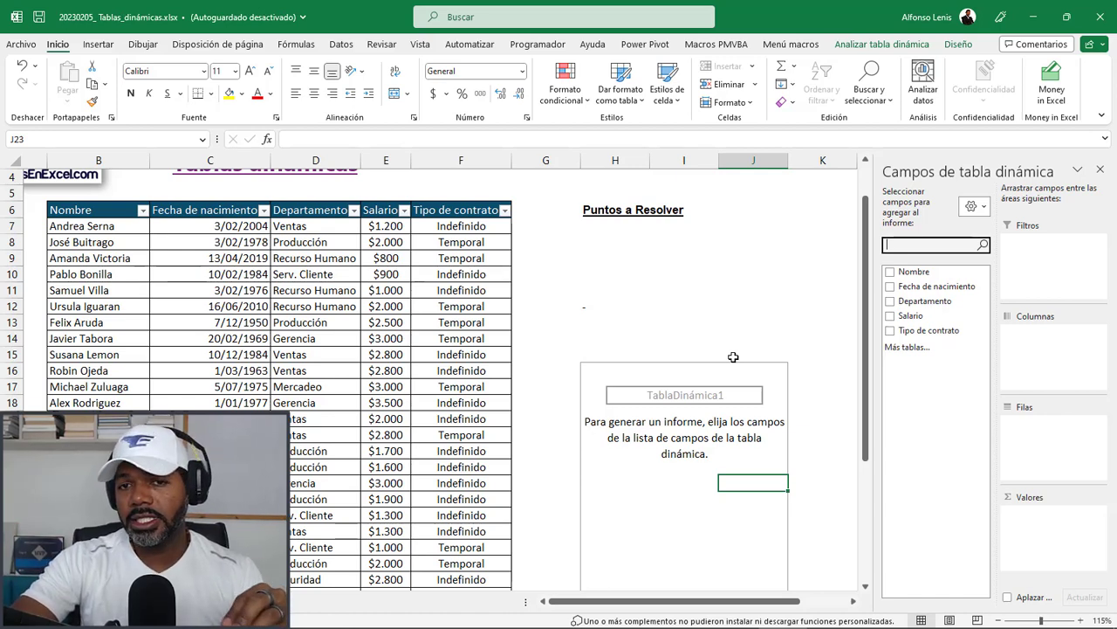
Set the font colour of cell H7 under Puntos a Resolver to the theme's black to reveal its text.
click(592, 207)
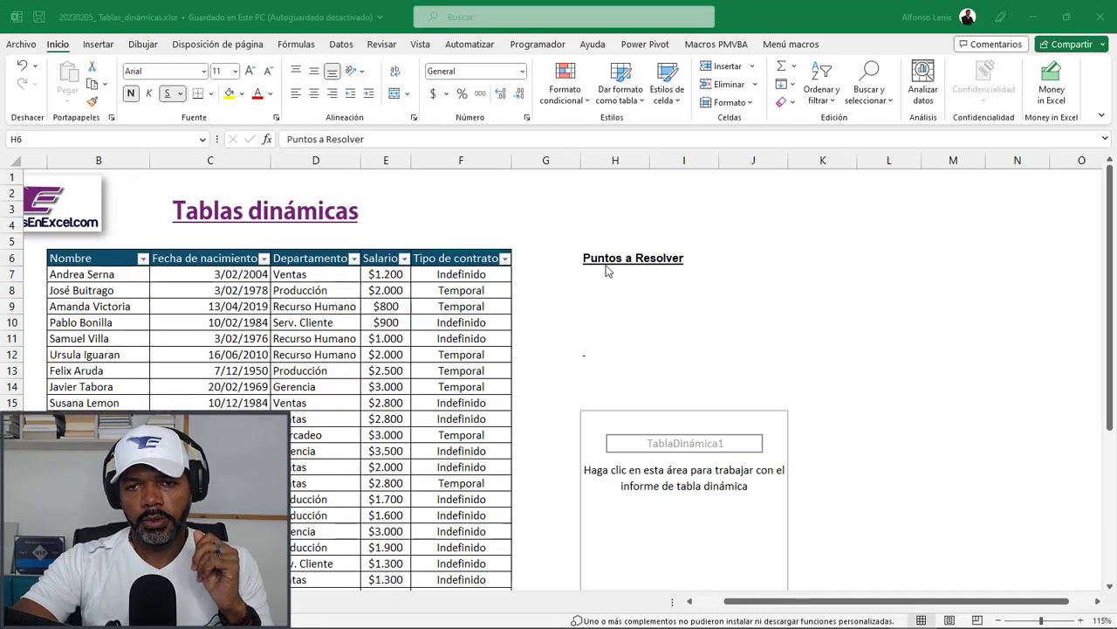
click(615, 257)
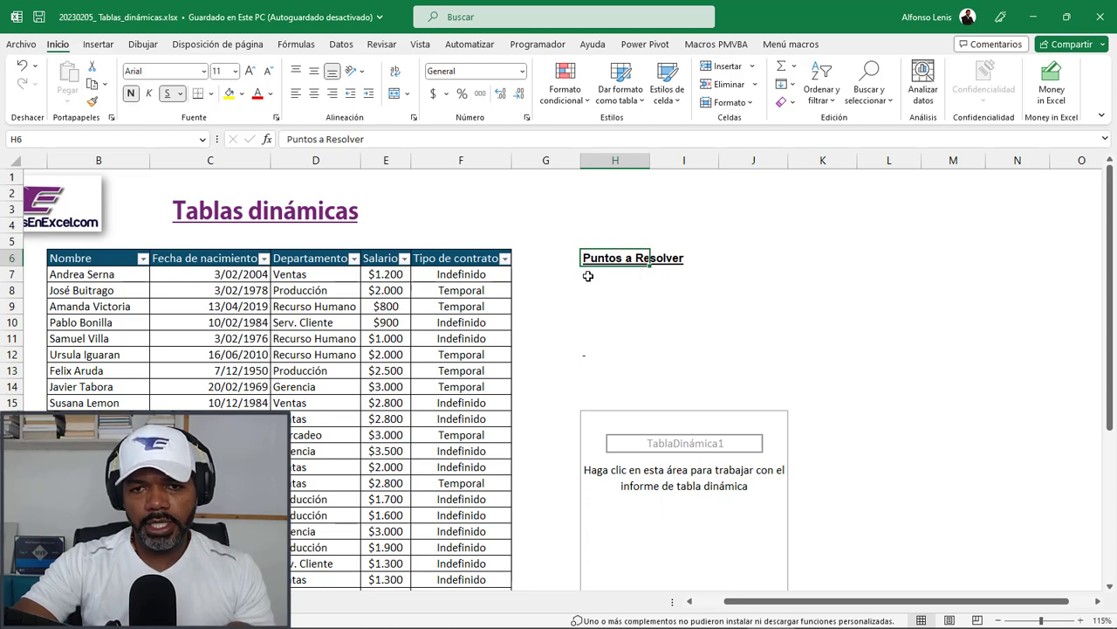
click(589, 274)
click(270, 94)
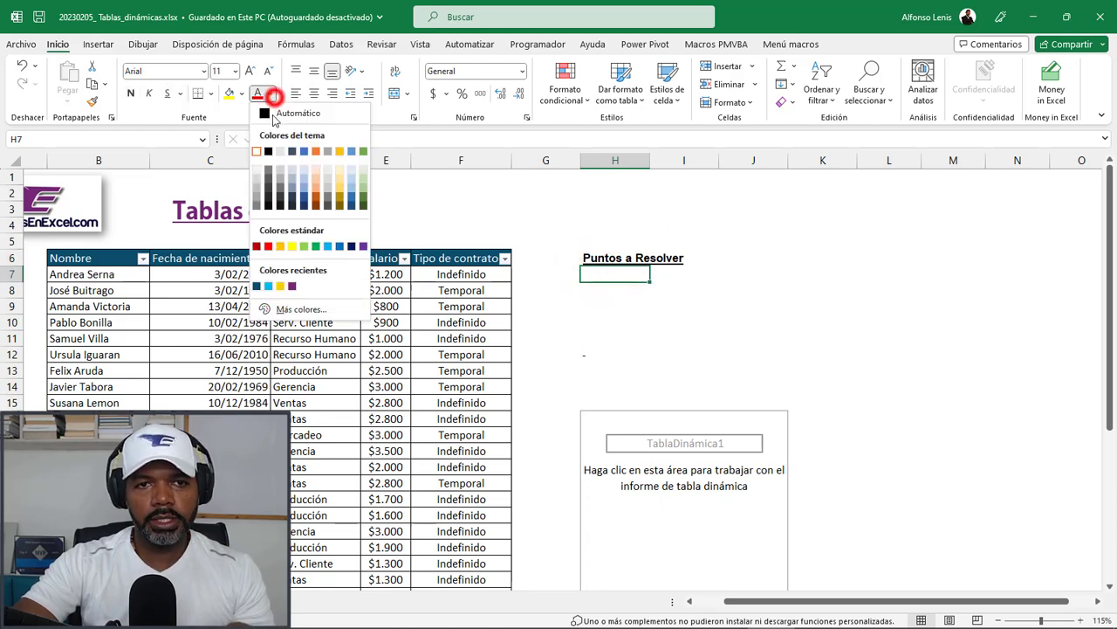
click(268, 151)
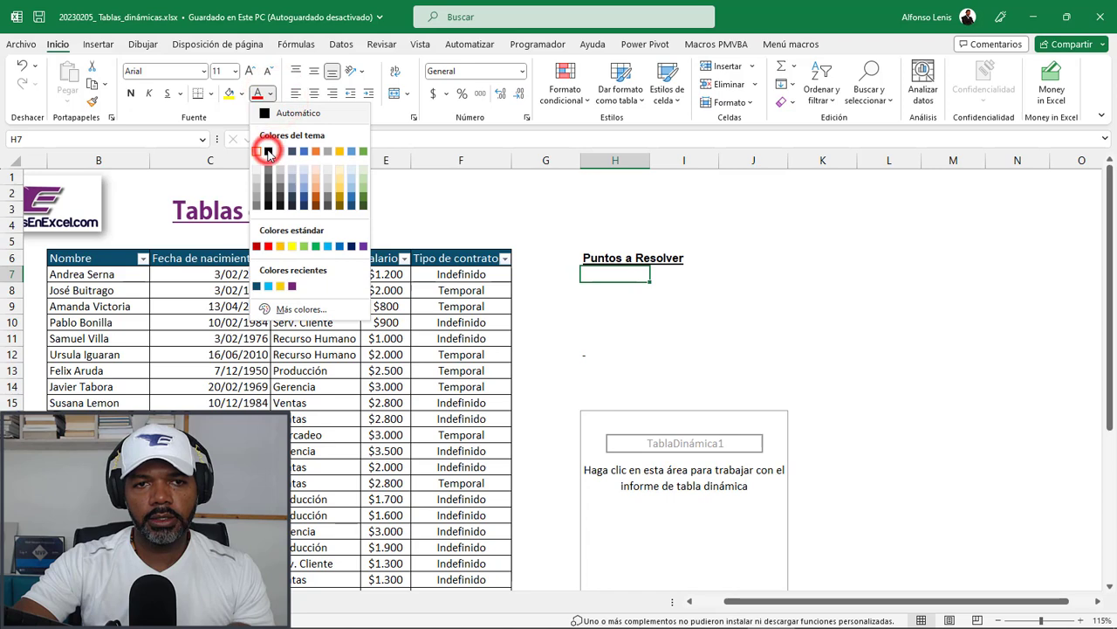
click(794, 208)
Widen the Salario column of the source table slightly.
click(371, 305)
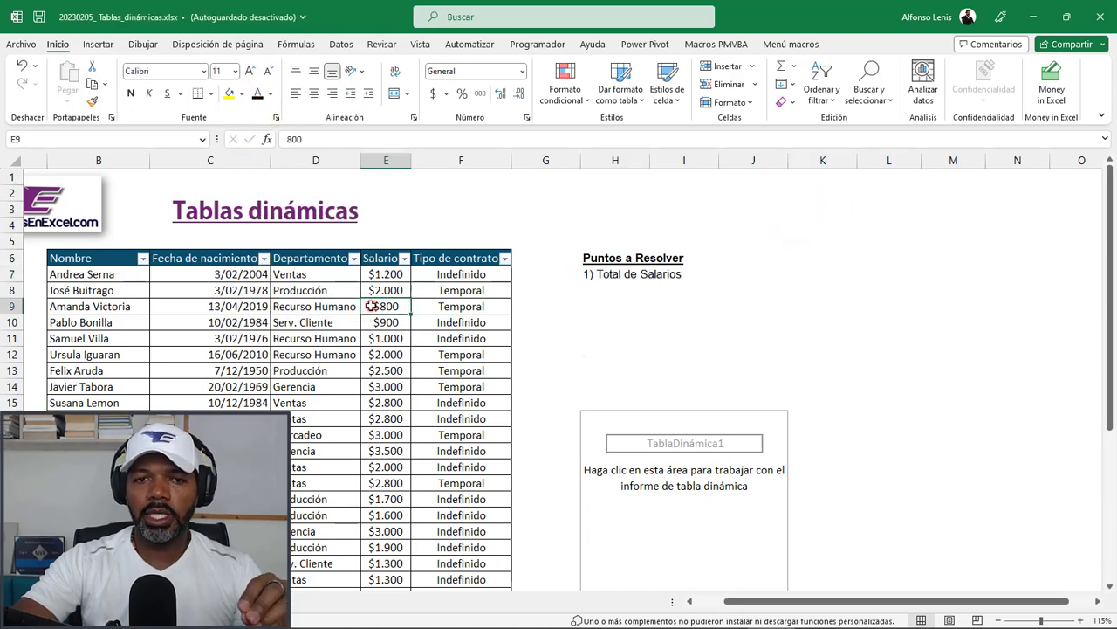
drag(411, 159, 420, 159)
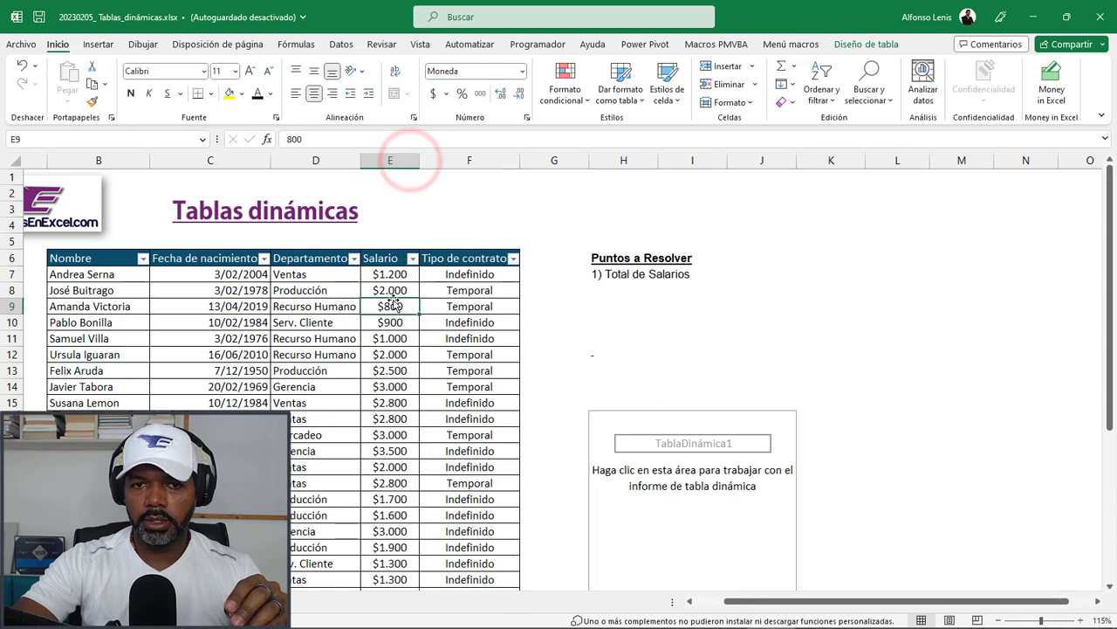
click(454, 275)
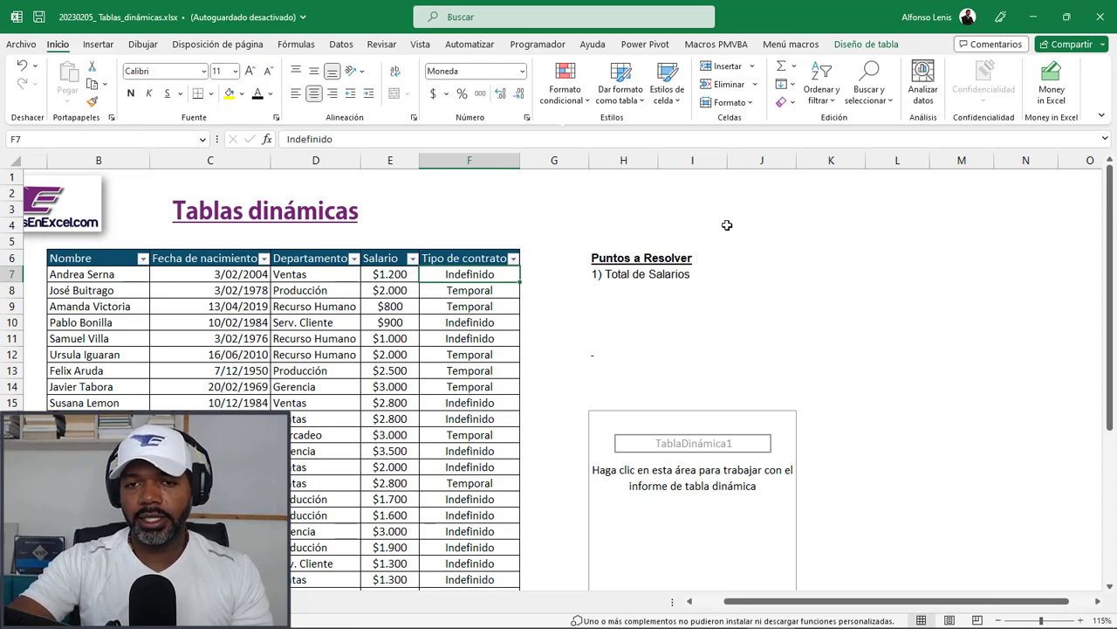
Add the Salario field to the pivot table's values to total the salaries for point 1.
click(602, 275)
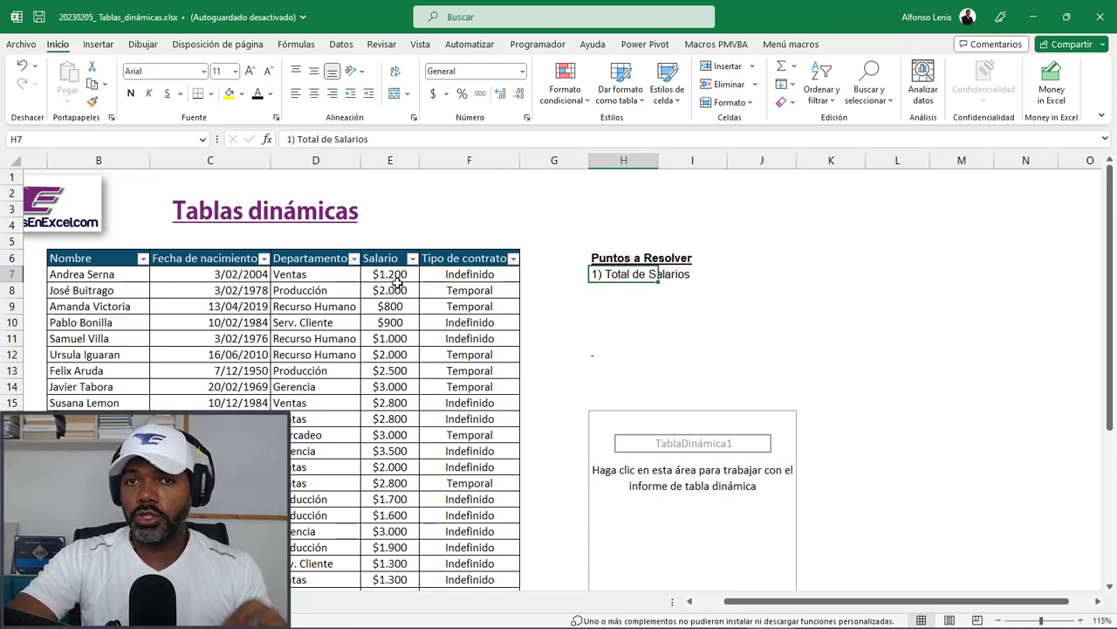
click(701, 475)
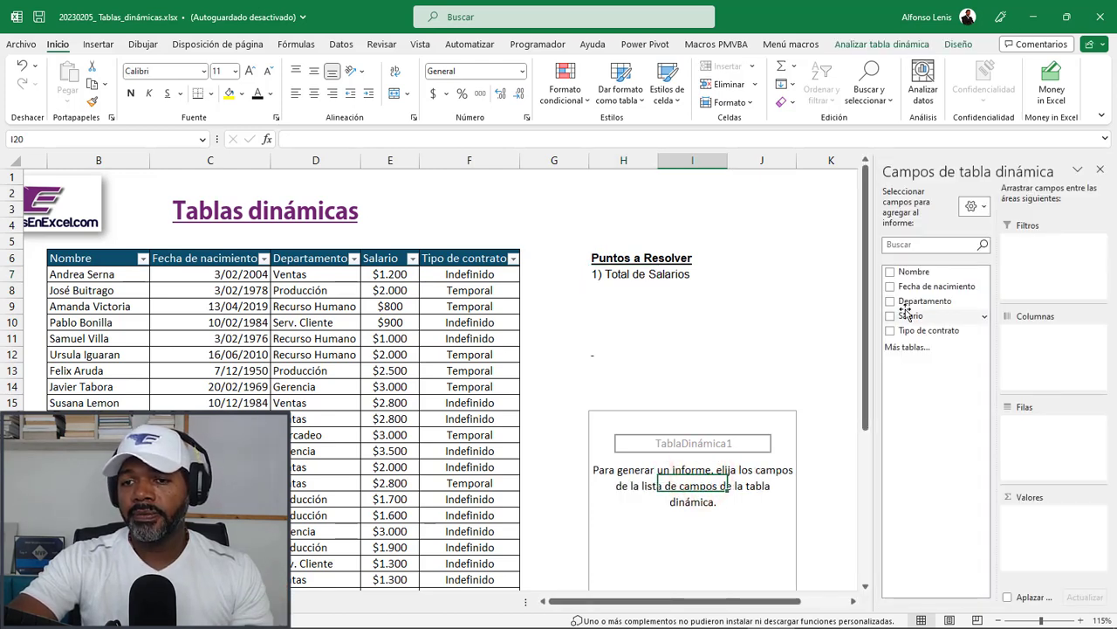
drag(908, 315, 1051, 529)
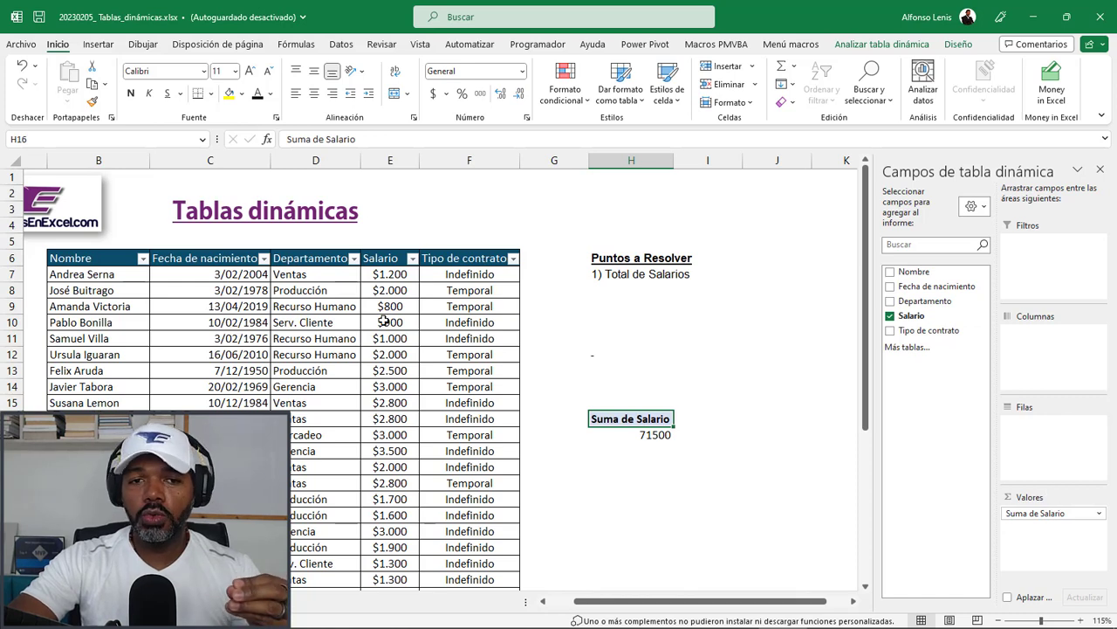
Compare the Salario source column and the first point to resolve with the pivot table's salary total.
click(389, 276)
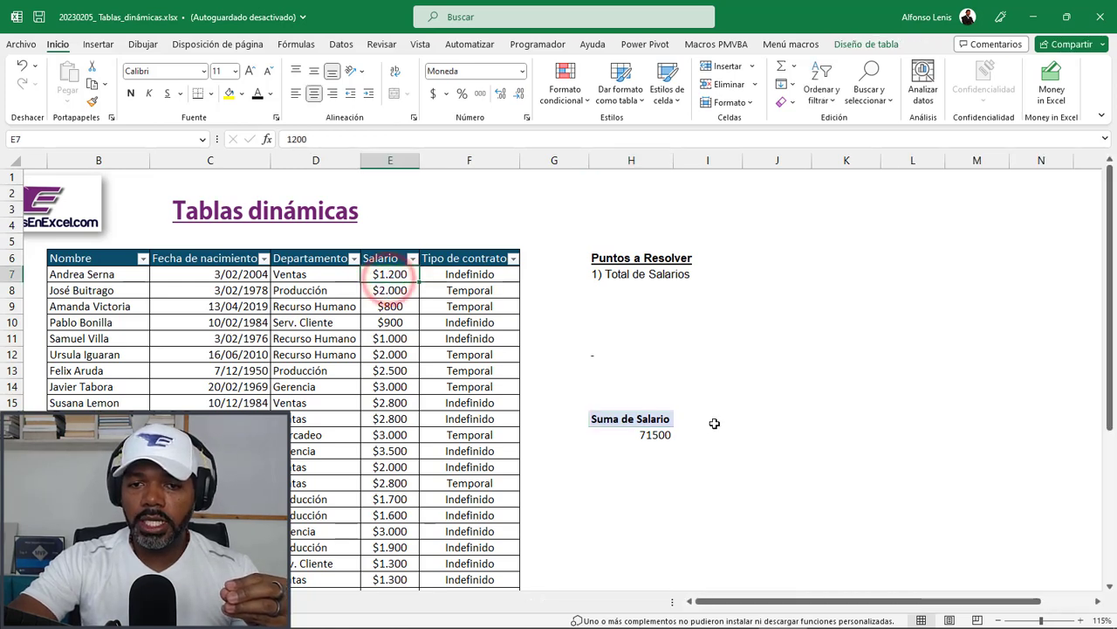
click(651, 434)
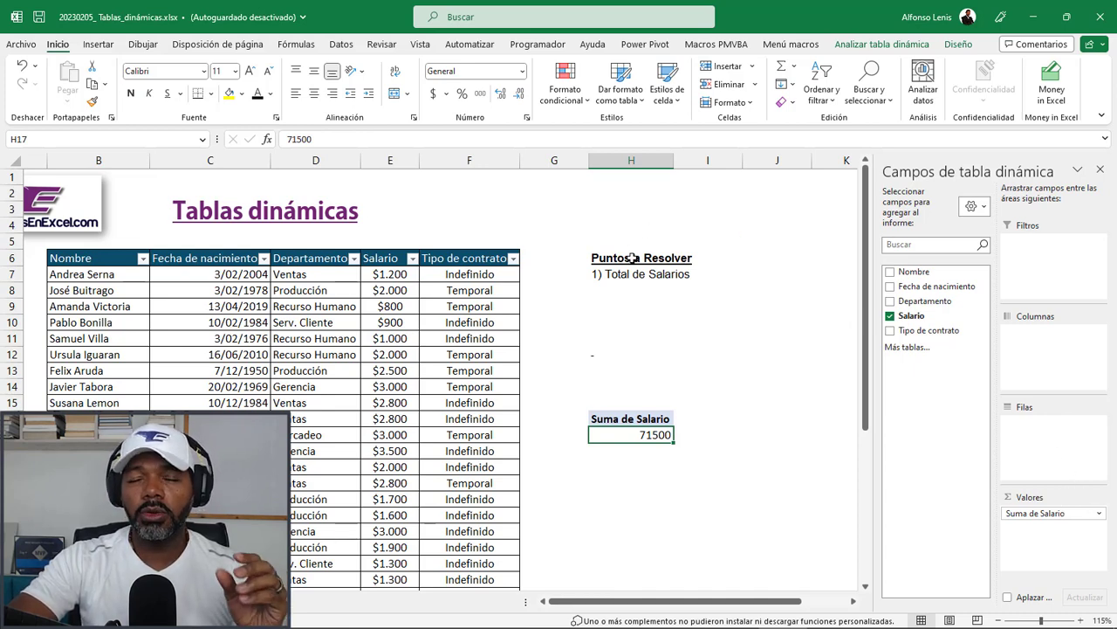
click(301, 295)
click(595, 272)
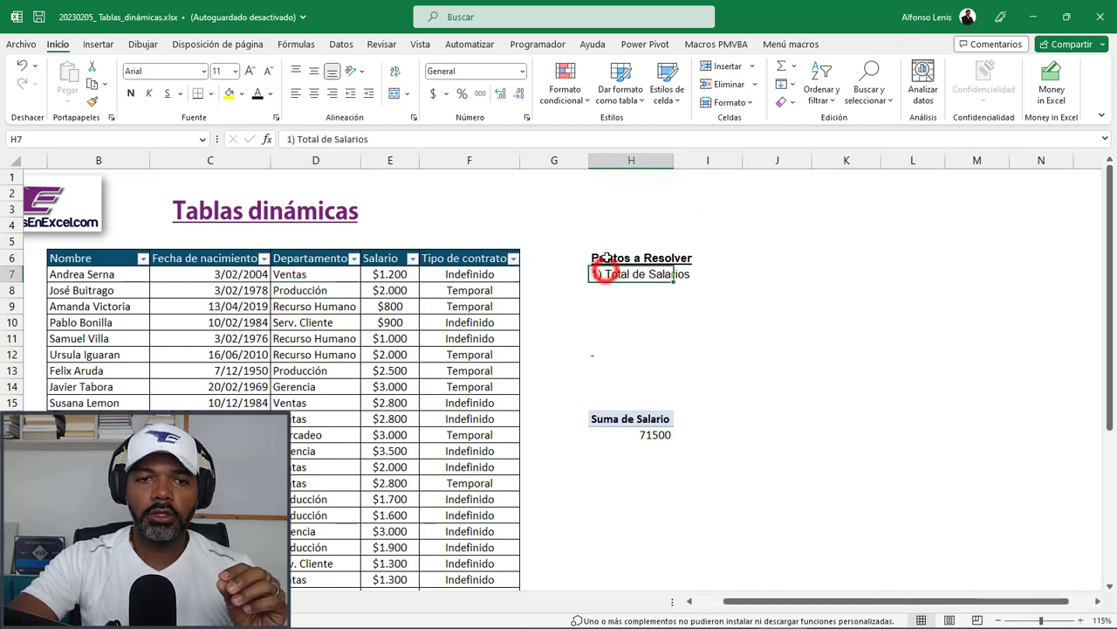
click(607, 252)
Add the Departamento field to the pivot table's columns and examine the salary sum in each department's column.
click(621, 421)
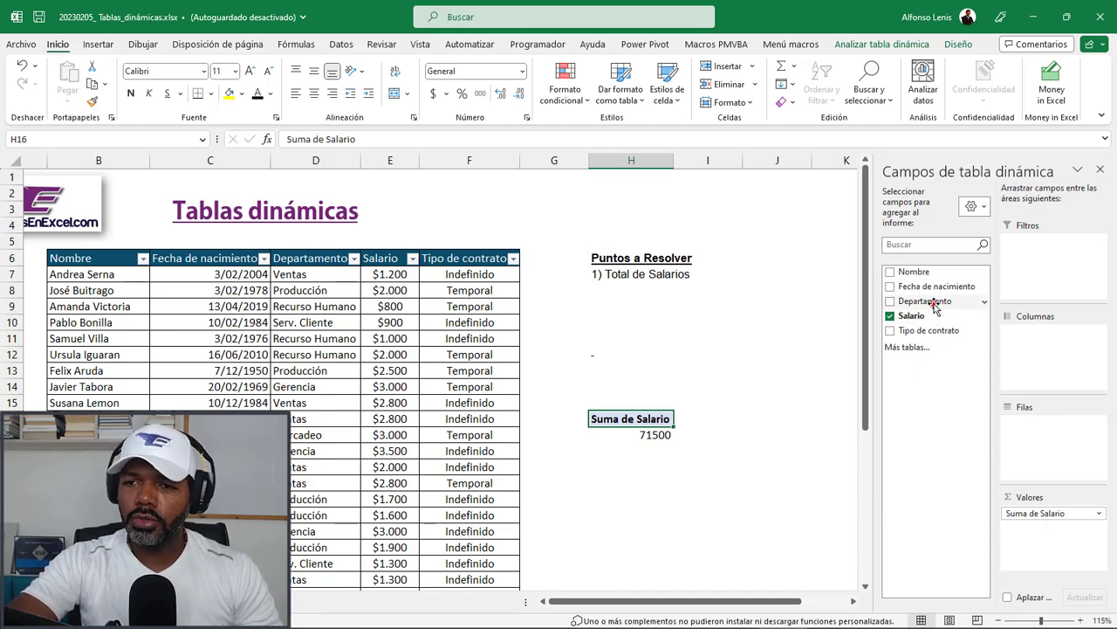
drag(927, 302, 1034, 351)
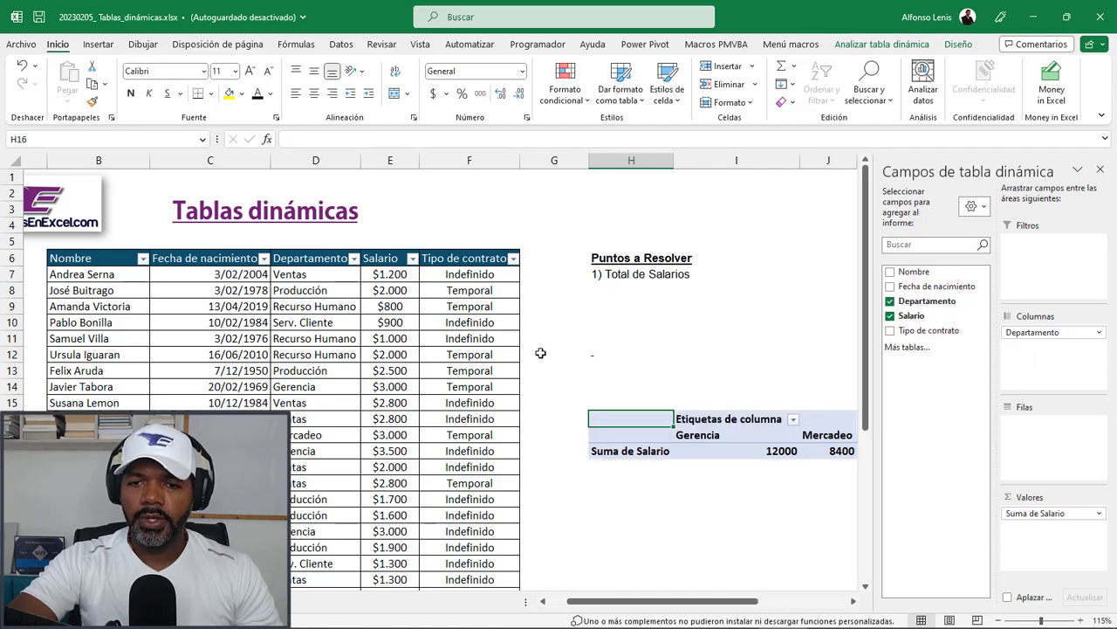
click(769, 485)
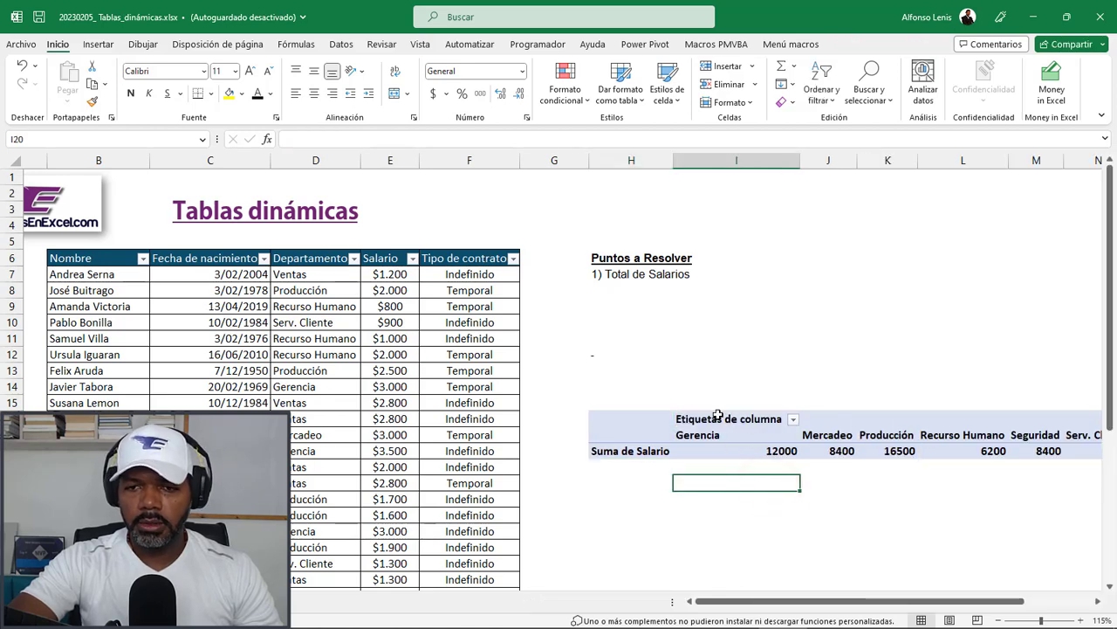
drag(717, 418, 714, 476)
click(826, 418)
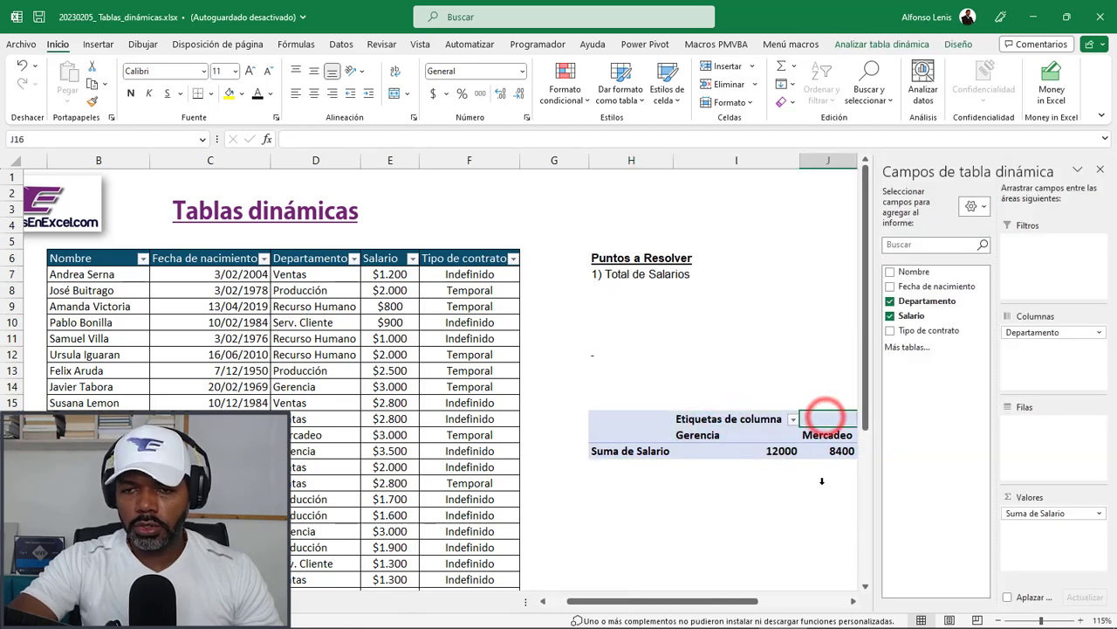
click(822, 502)
drag(892, 419, 890, 454)
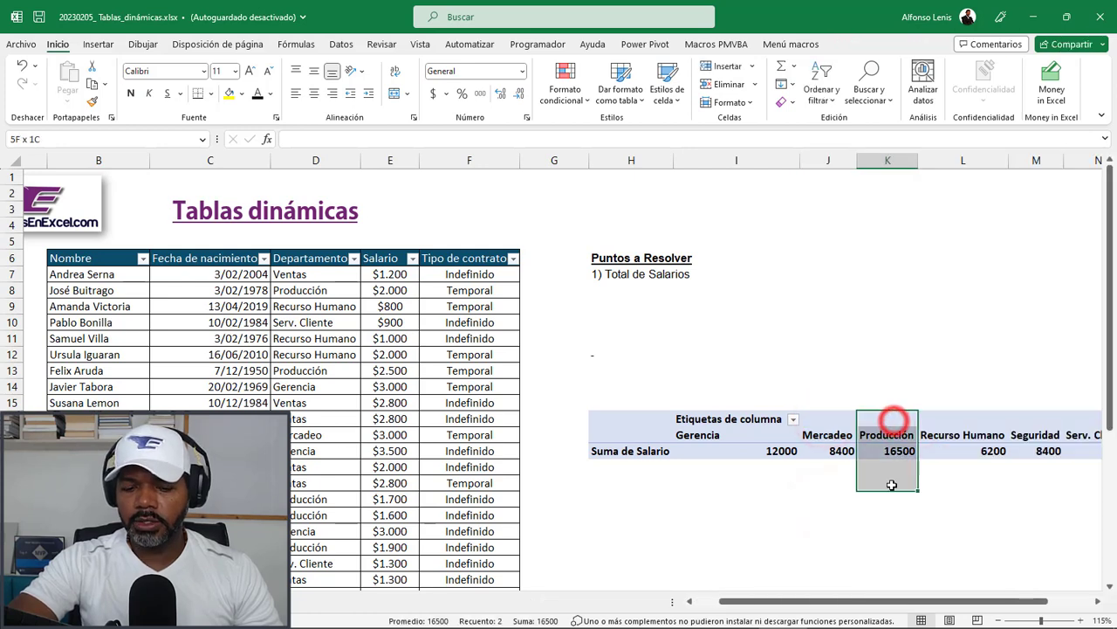
click(807, 483)
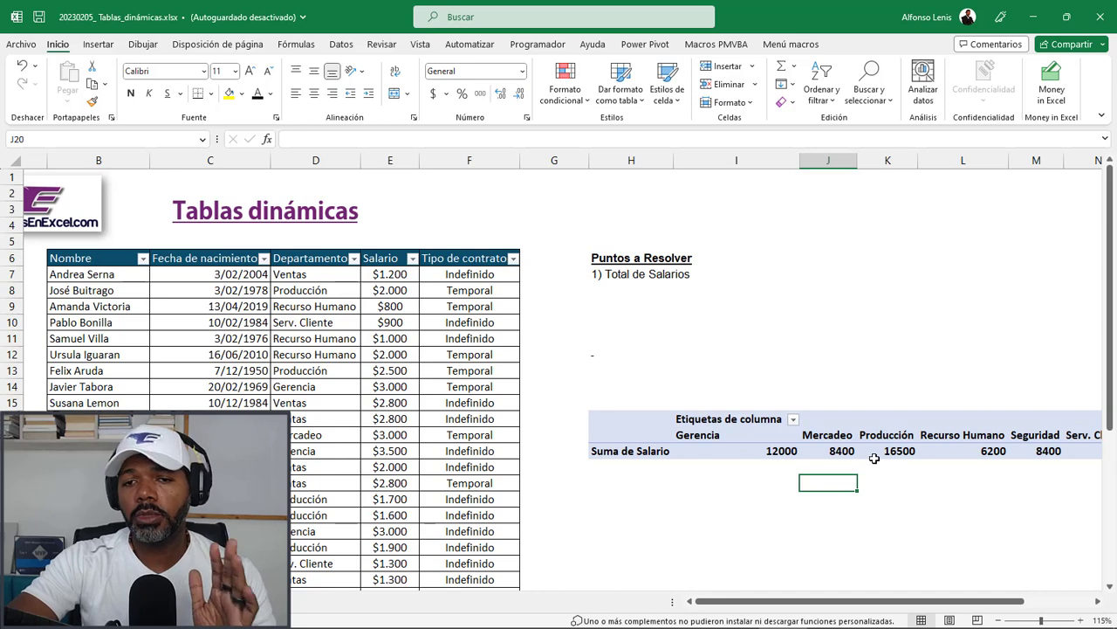
click(703, 445)
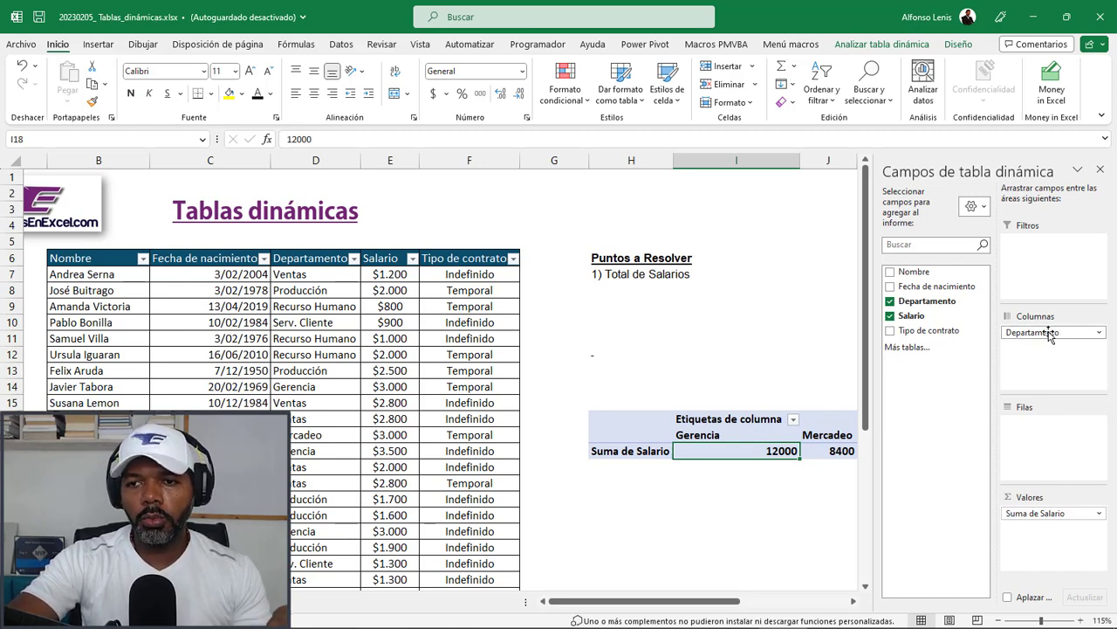
Remove Departamento from the pivot table's columns, add it to the rows, and check the salary totals per department.
drag(1050, 336, 930, 397)
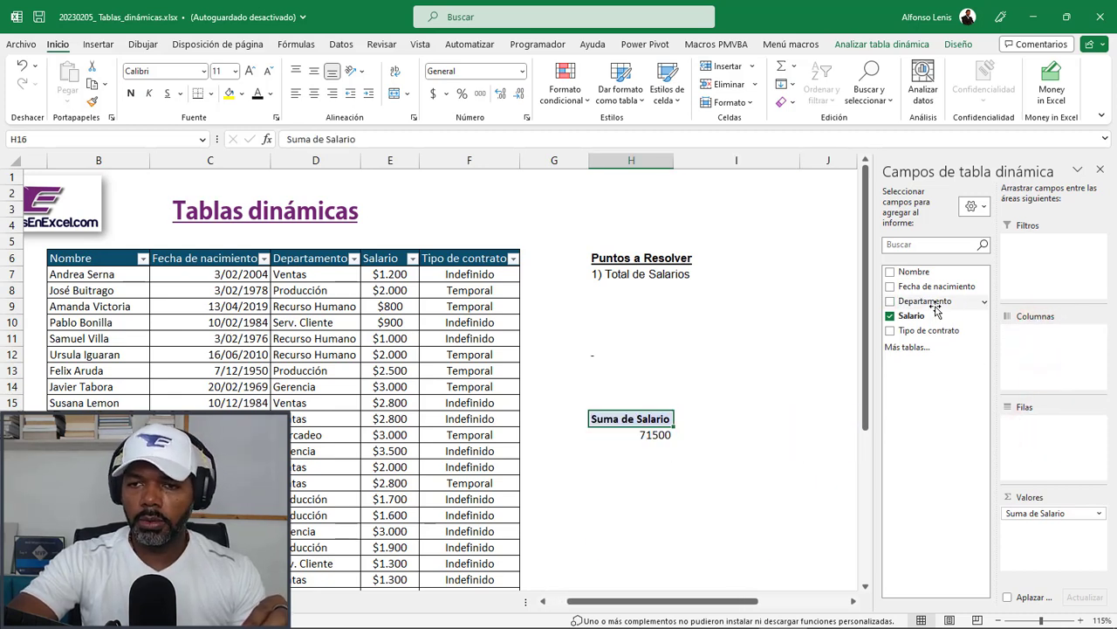
drag(927, 300, 1059, 456)
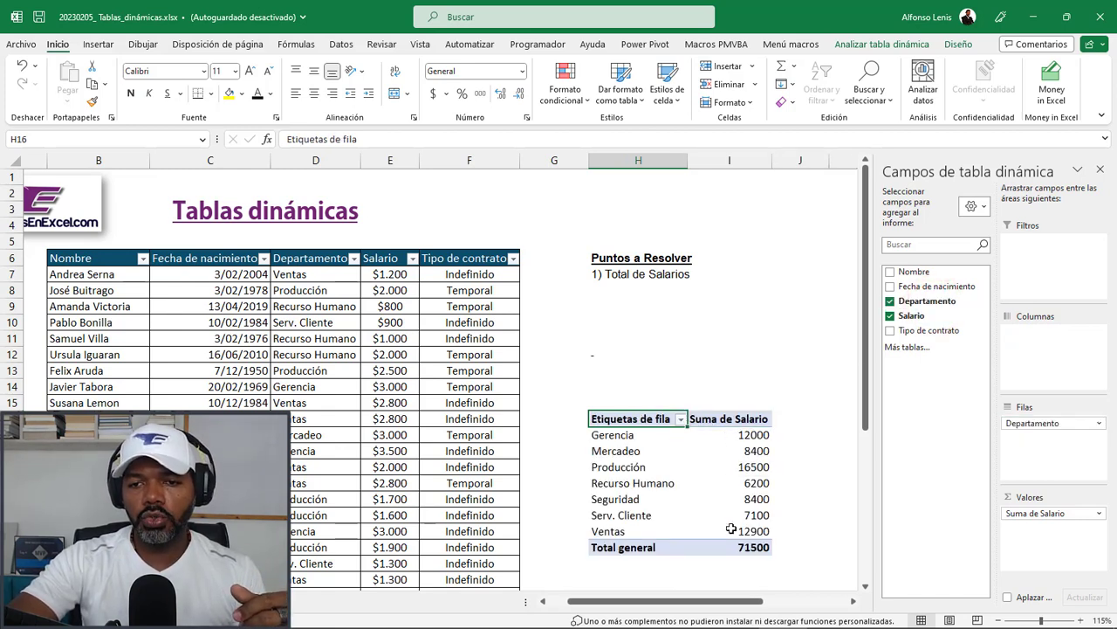
click(725, 463)
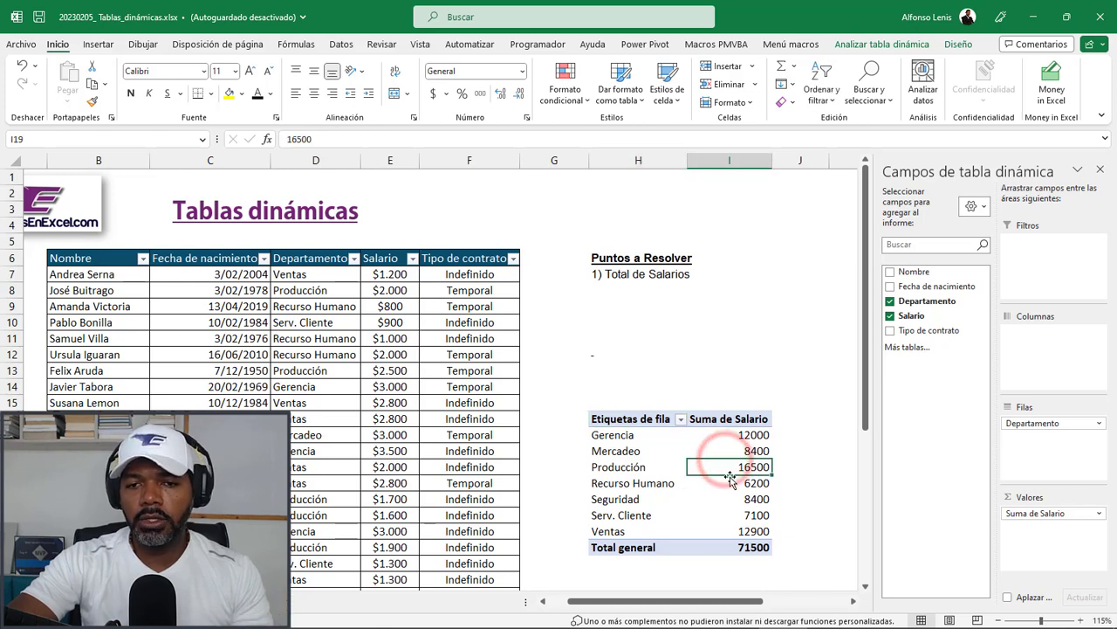
click(749, 449)
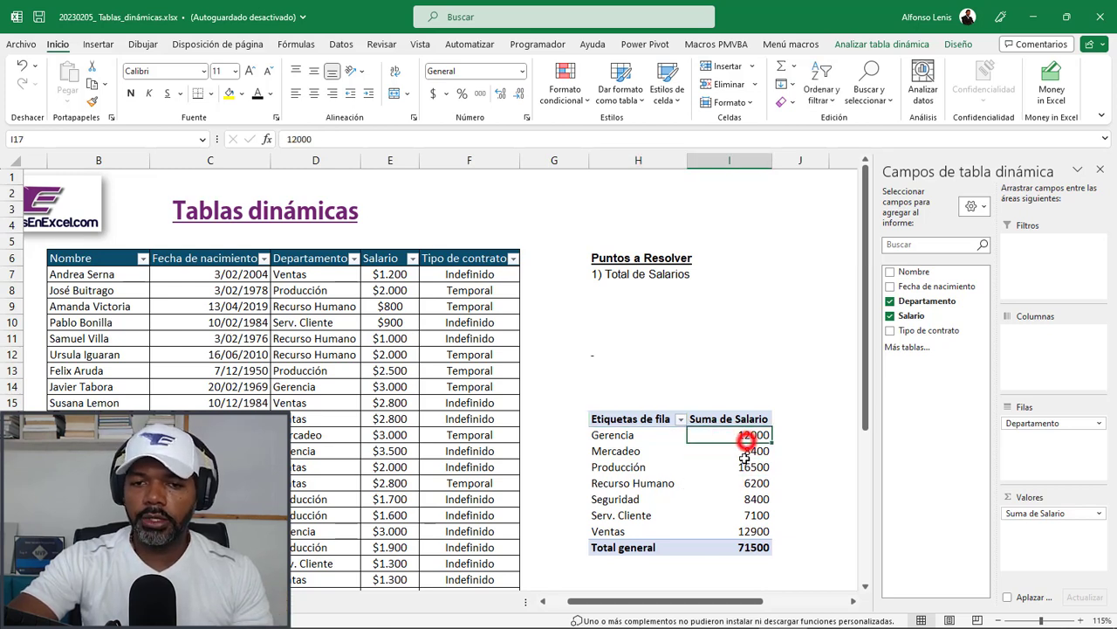
click(753, 497)
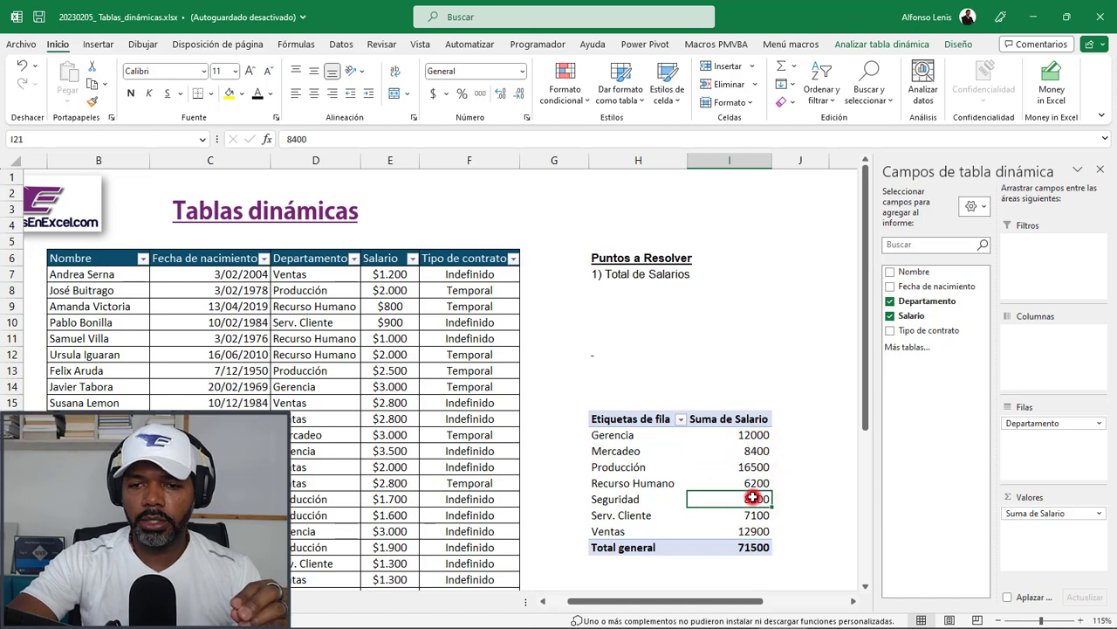
Rename the pivot table's row label header in H16 as Departamento.
scroll(664, 385, down, 1)
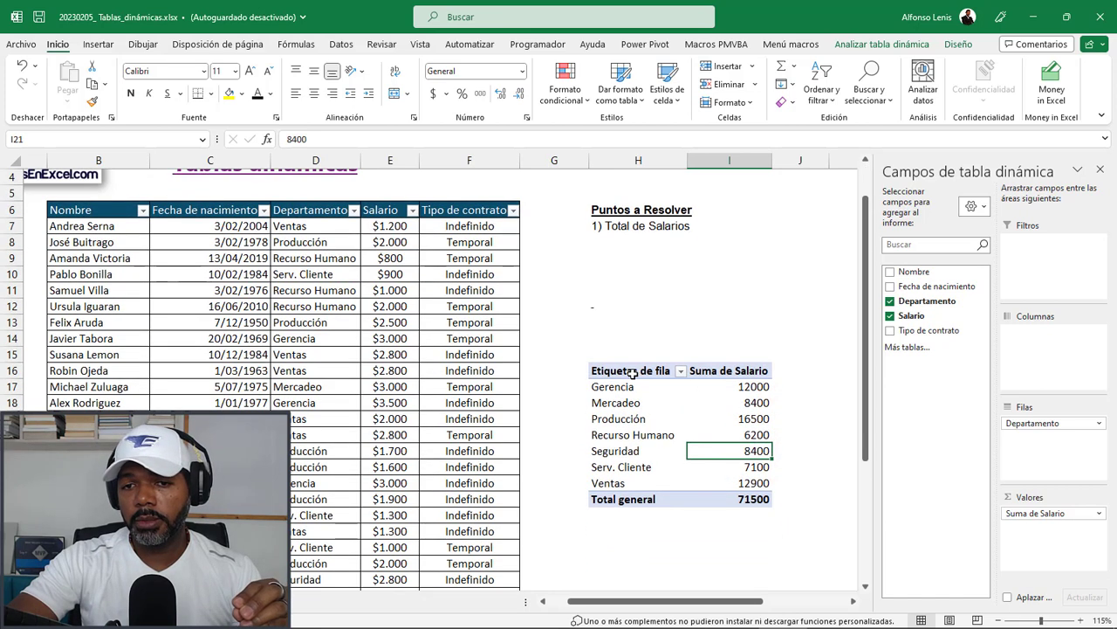
click(632, 372)
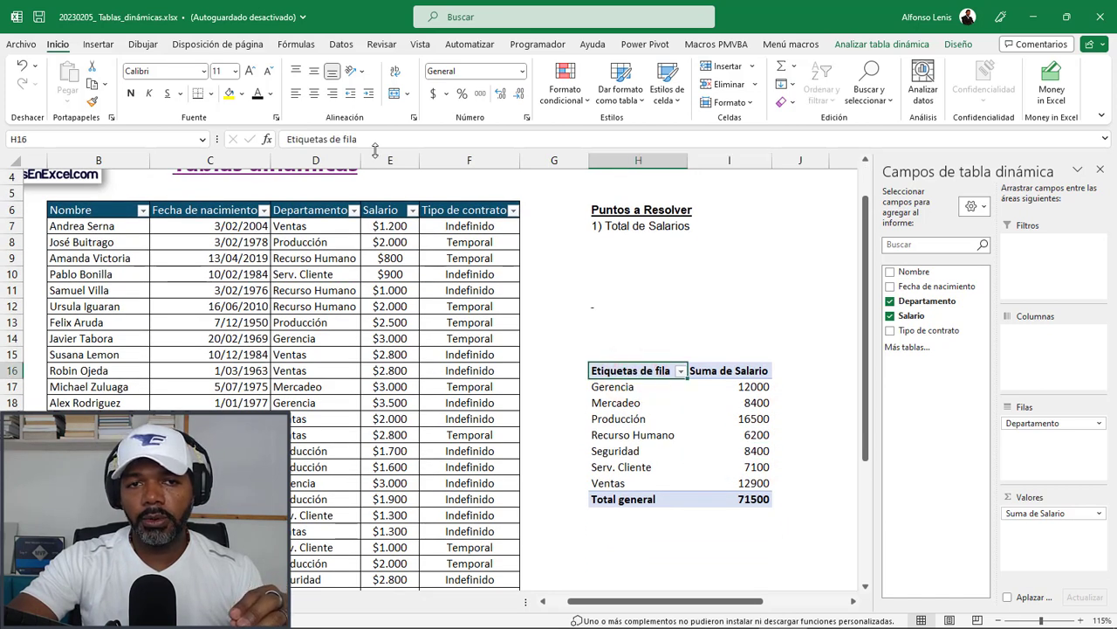
drag(377, 140, 58, 142)
text(De)
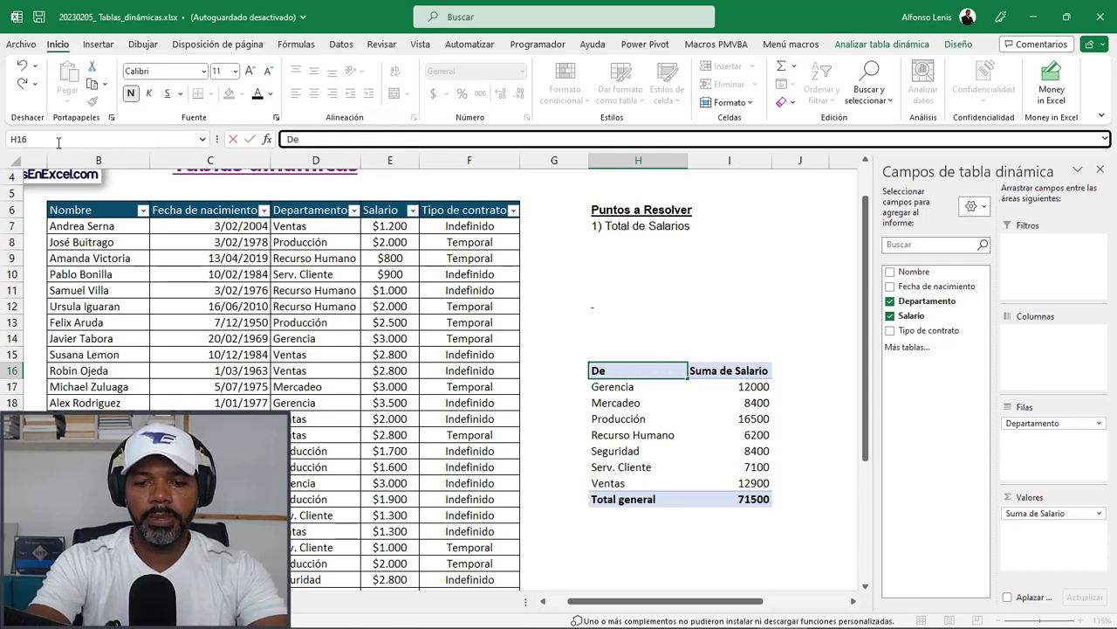
text(partament)
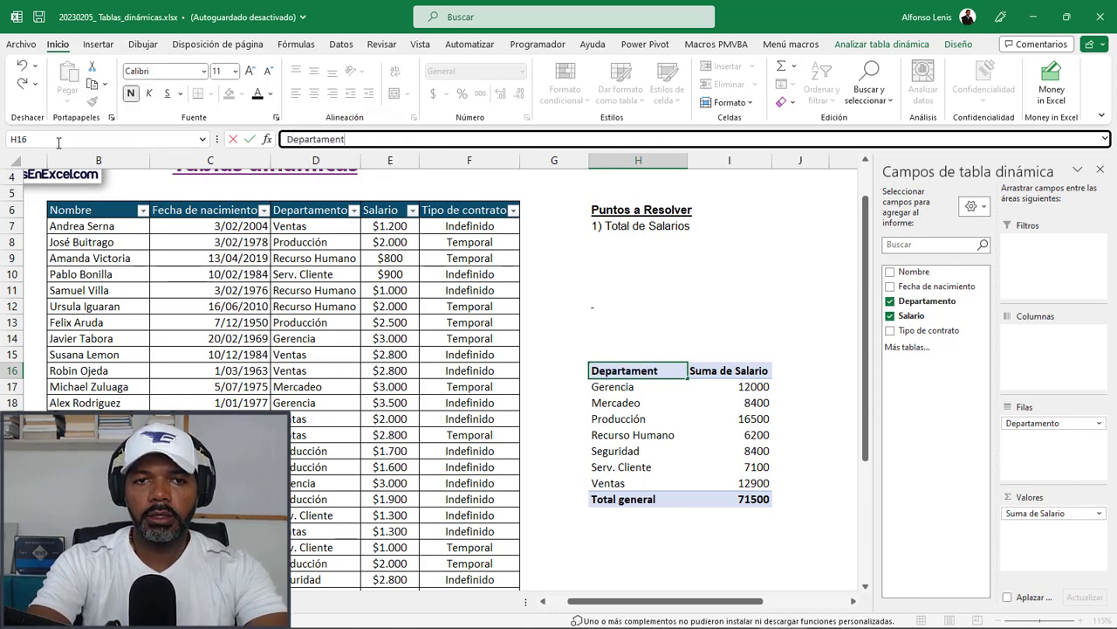
text(o)
key(Return)
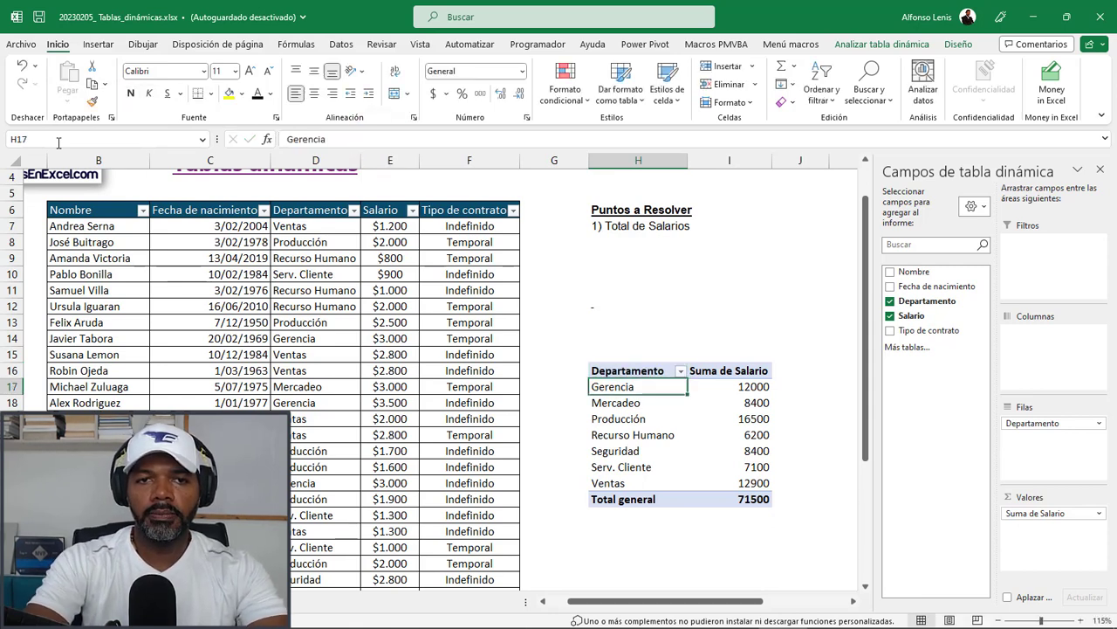
Rename the pivot table's salary sum header in I16 as Total salario.
click(715, 375)
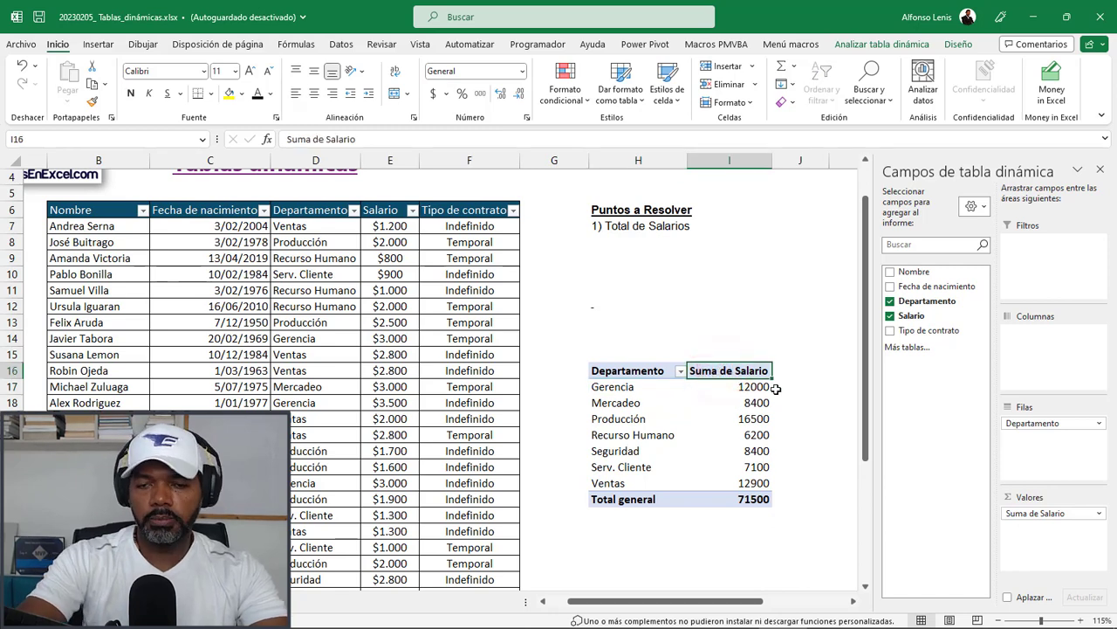
text(Sala)
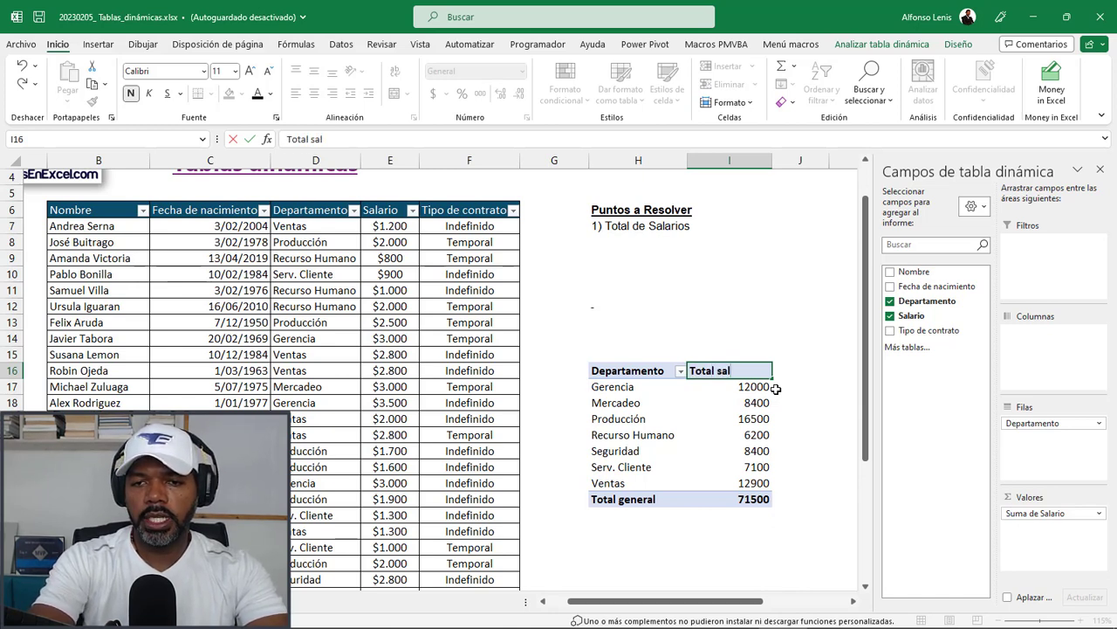
text(ario)
key(Return)
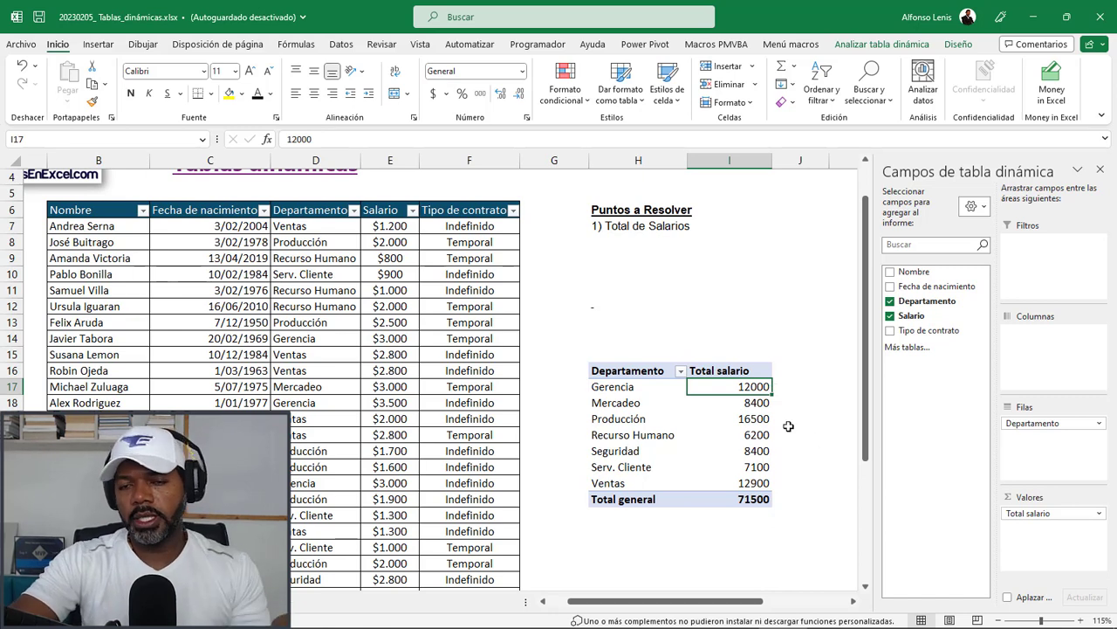
Examine how the pivot table's field list responds to selecting cells inside and outside the table.
click(787, 425)
click(752, 392)
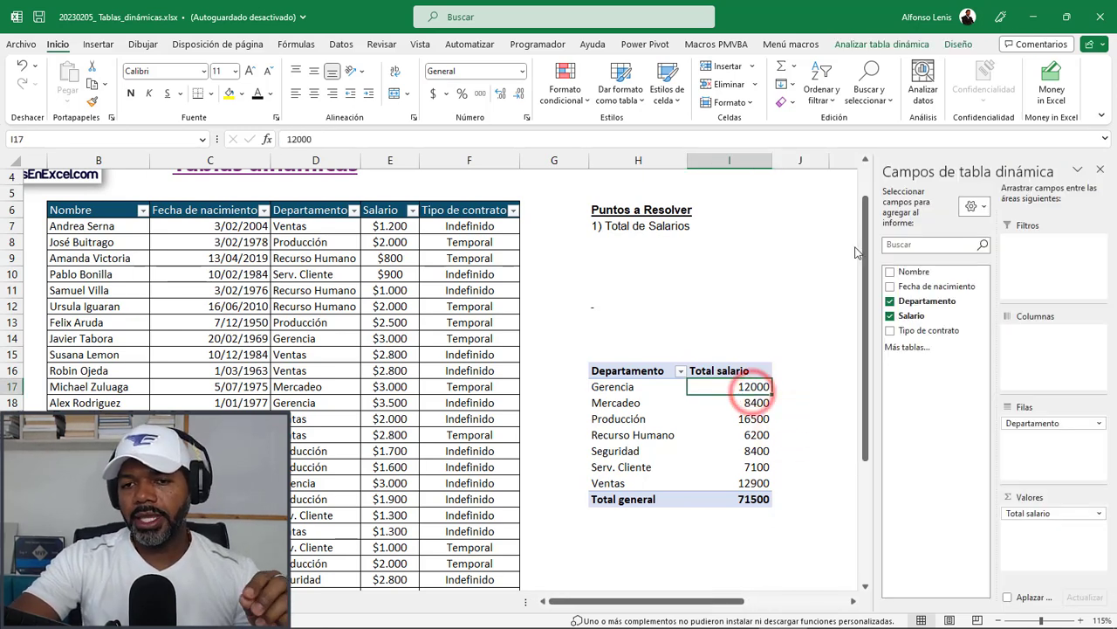
click(709, 425)
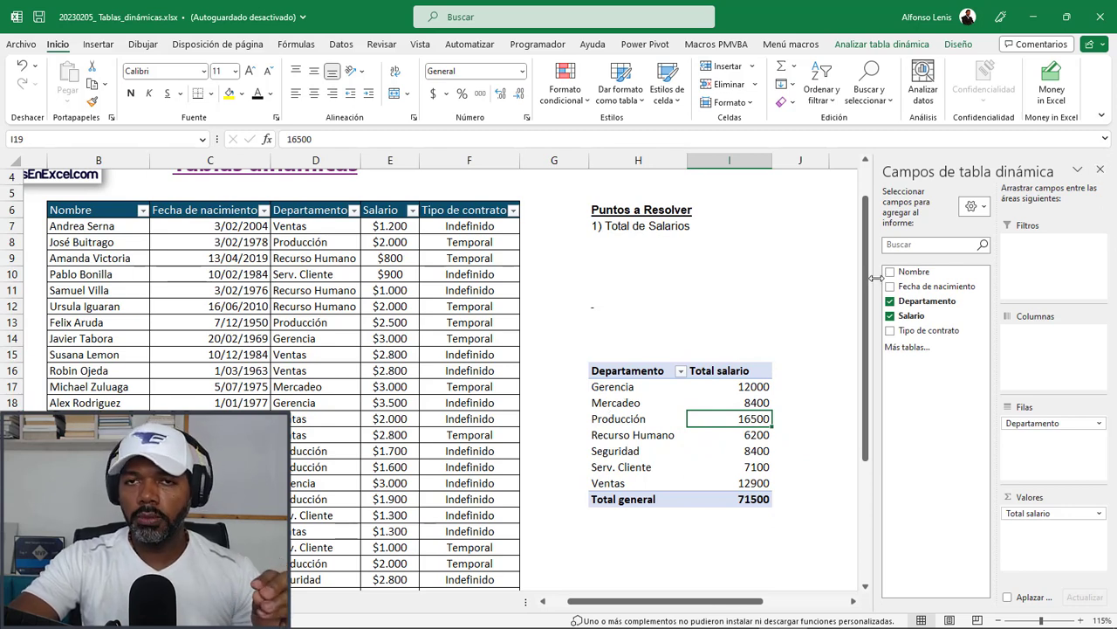
click(939, 170)
click(789, 385)
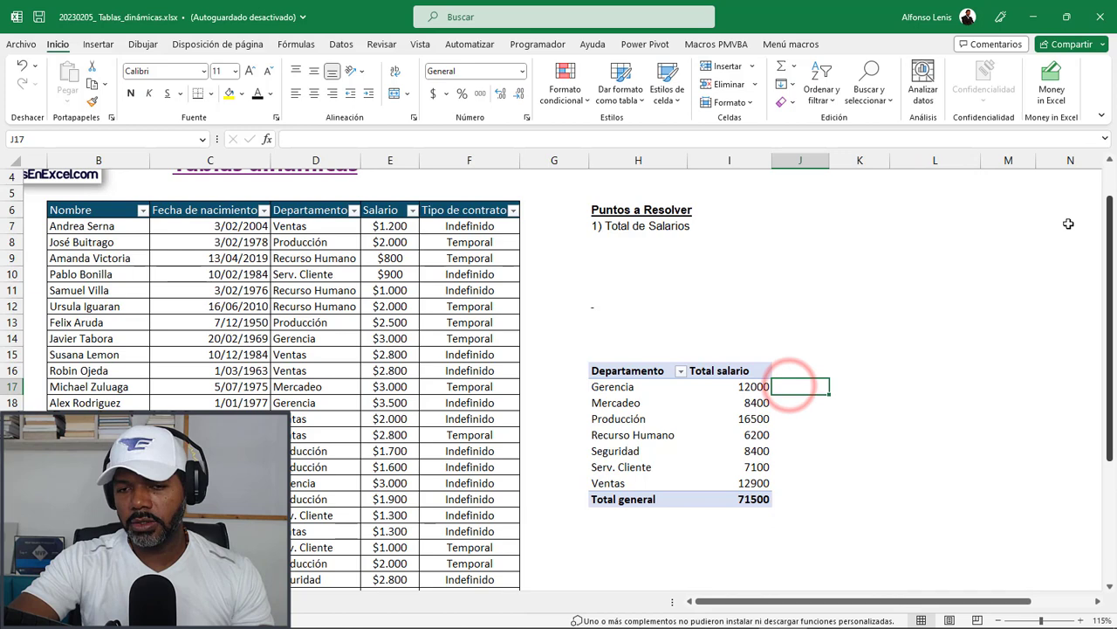
click(727, 419)
Close the pivot table's field list and check whether selecting cells outside and inside the table brings it back.
click(1101, 169)
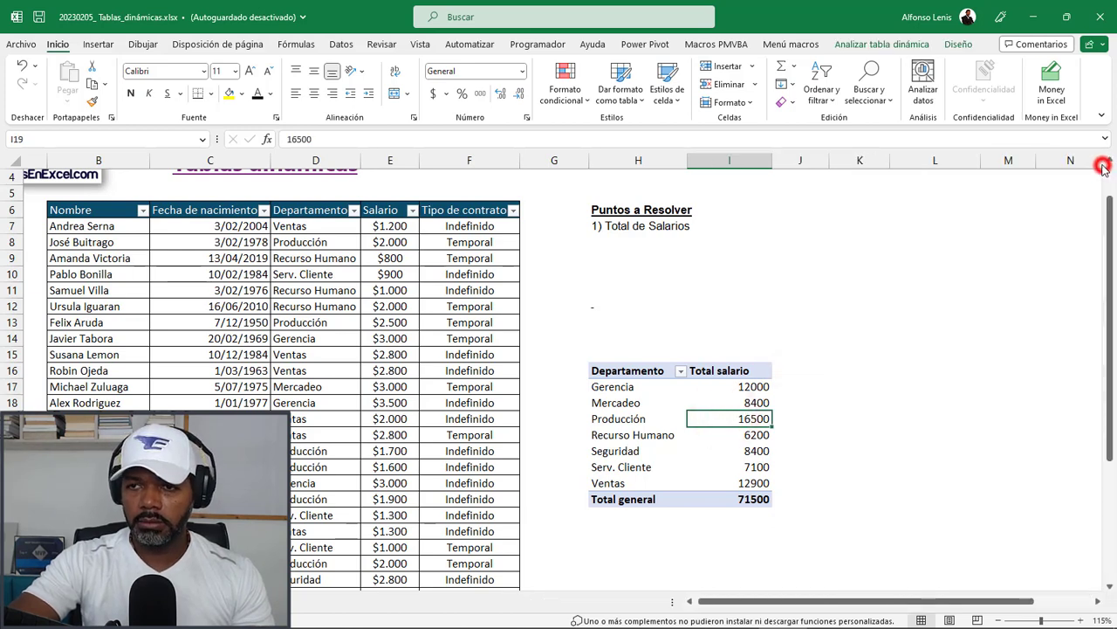
click(805, 420)
click(725, 416)
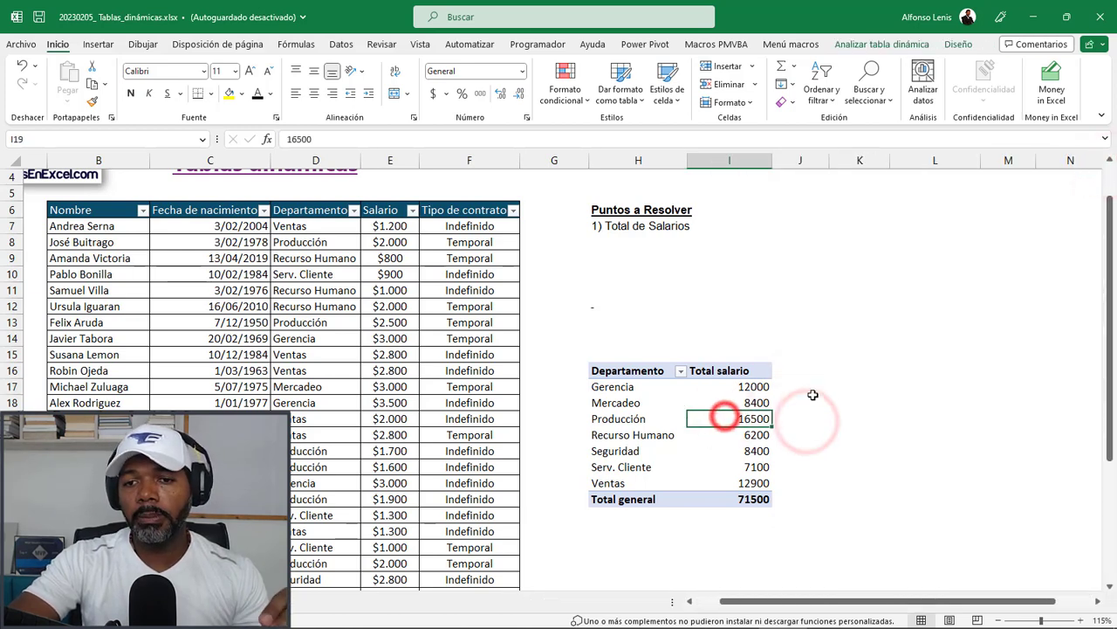
click(808, 396)
click(737, 410)
click(804, 399)
click(736, 416)
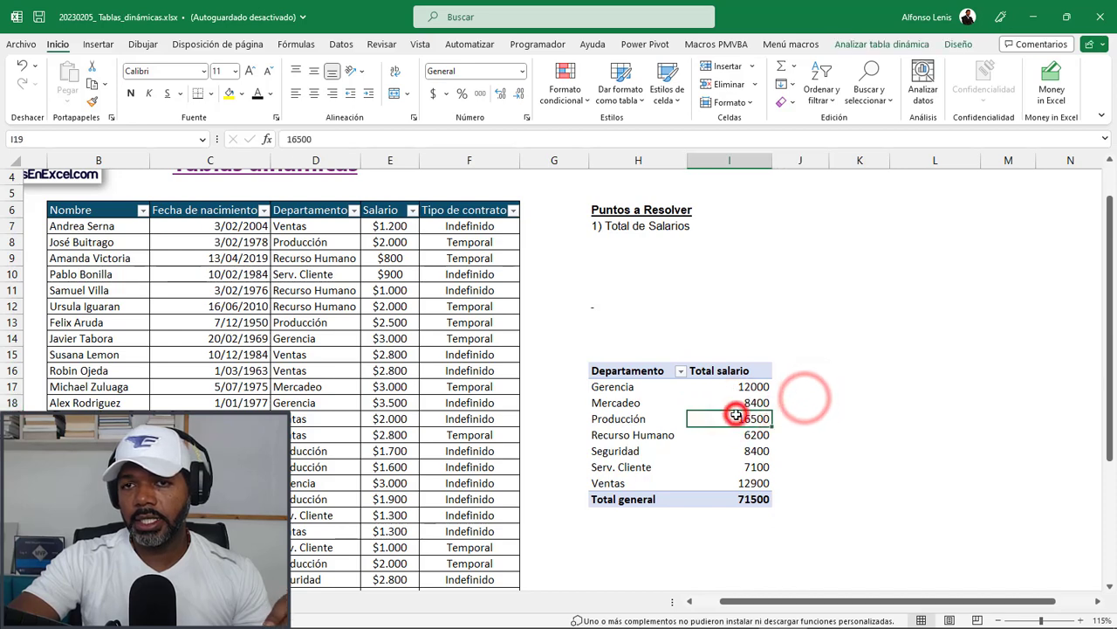
click(807, 420)
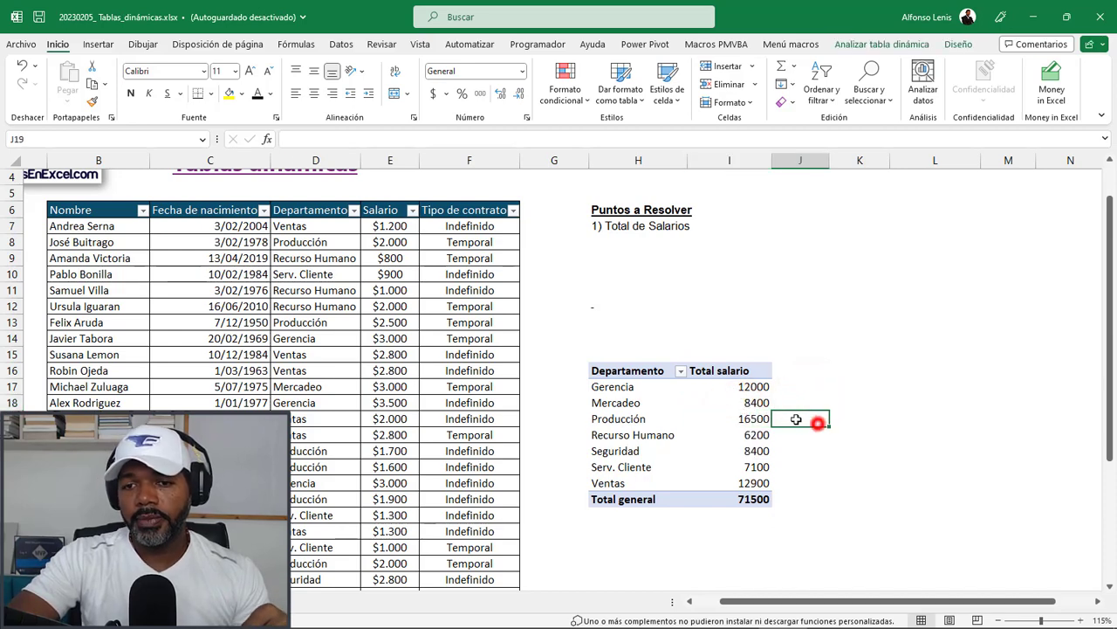
click(737, 419)
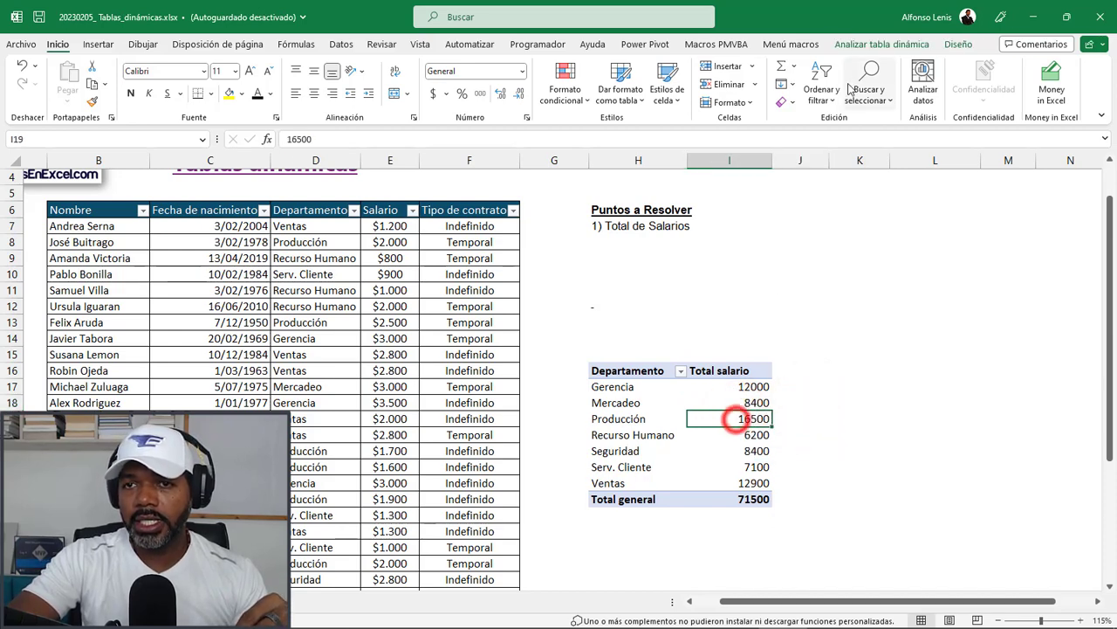
Turn the pivot table's field list back on and check it by selecting cells outside and inside the table.
click(883, 45)
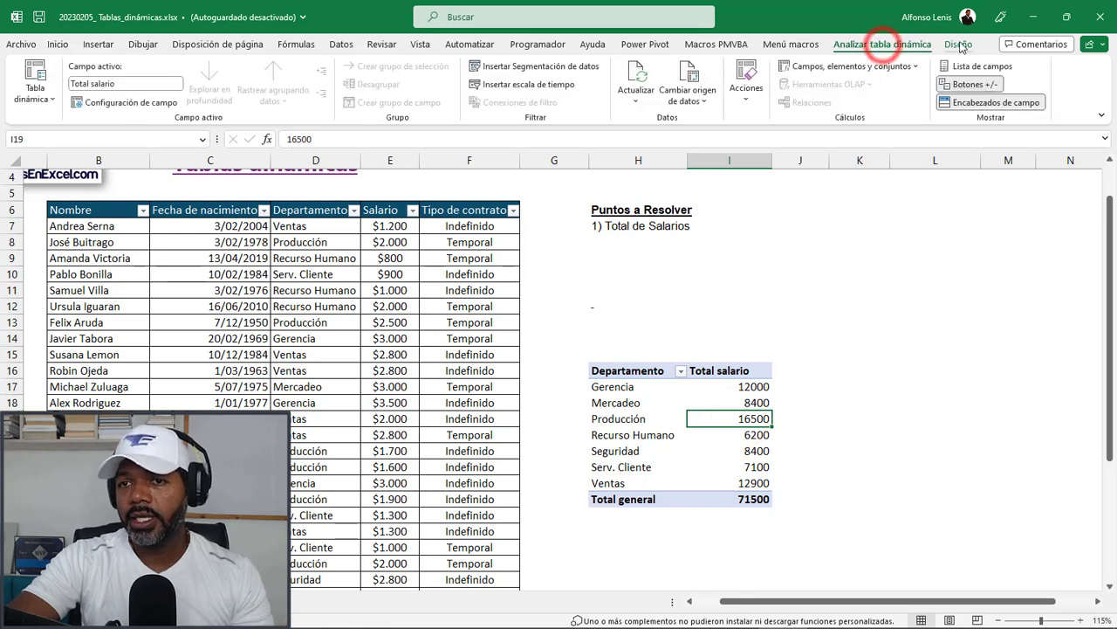
click(959, 44)
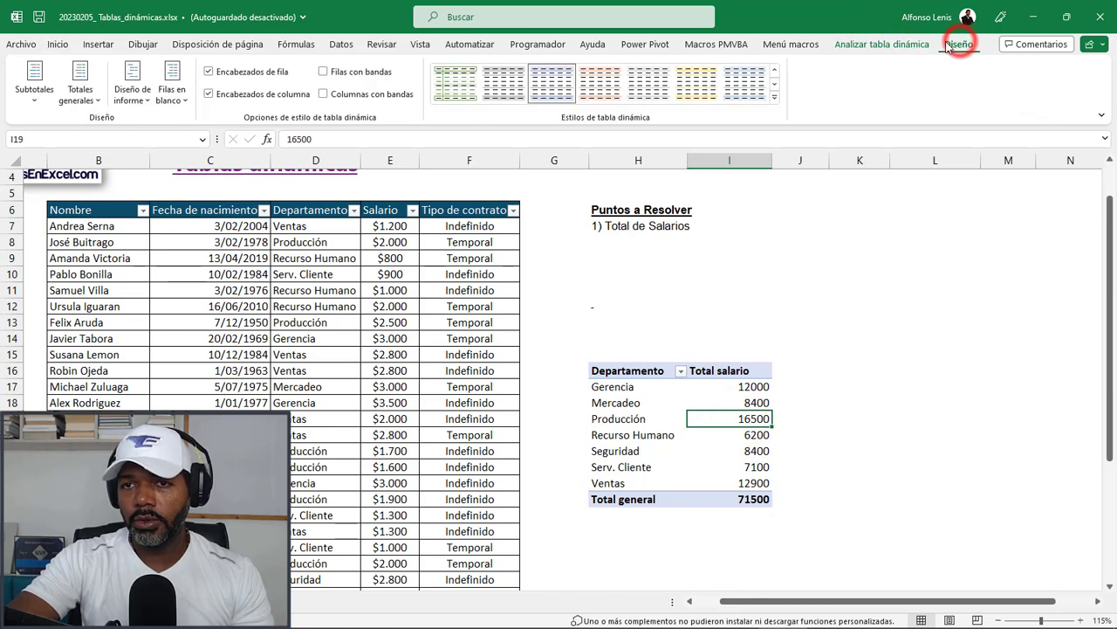
click(884, 46)
click(983, 68)
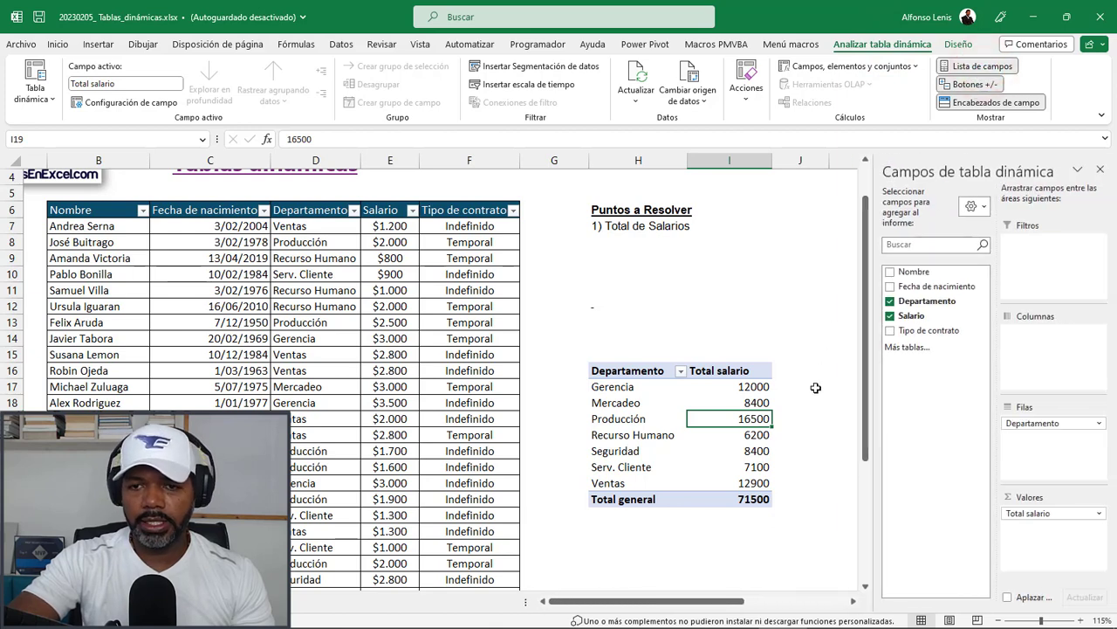
click(815, 387)
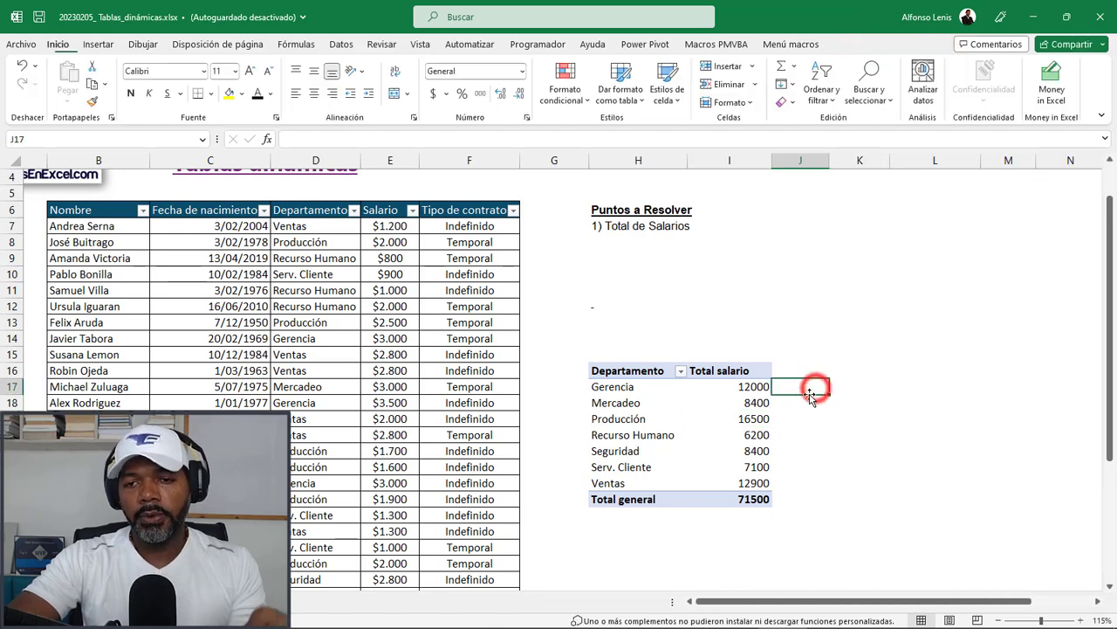
click(723, 403)
click(749, 389)
click(732, 435)
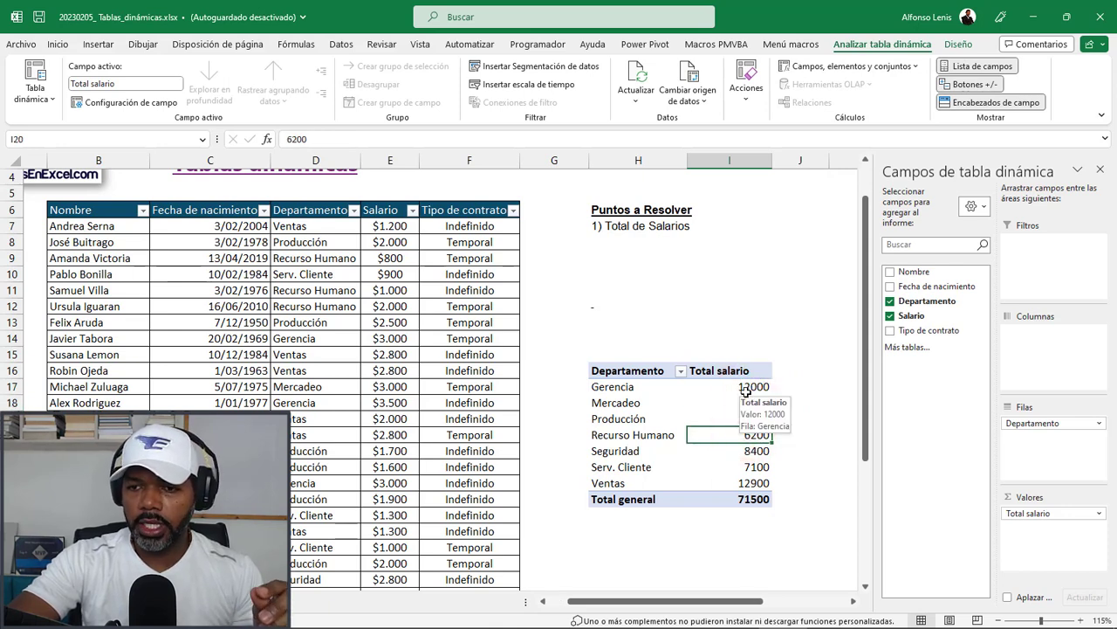
Set the number format of the Total salario value field to Moneda with the $ symbol and no decimals.
click(1098, 513)
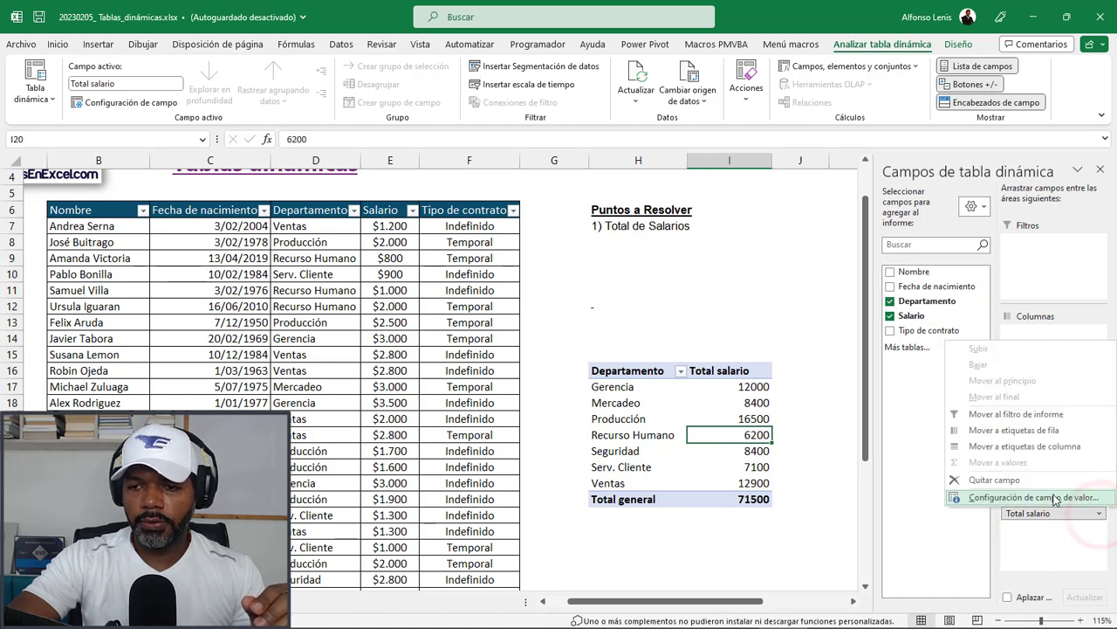
click(1057, 499)
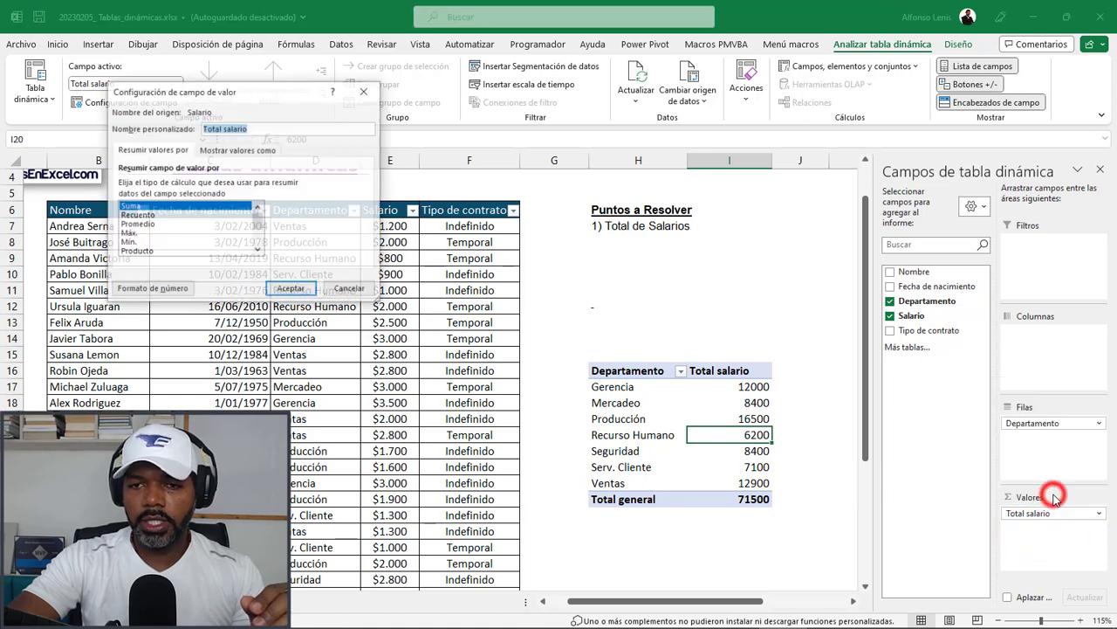
click(144, 288)
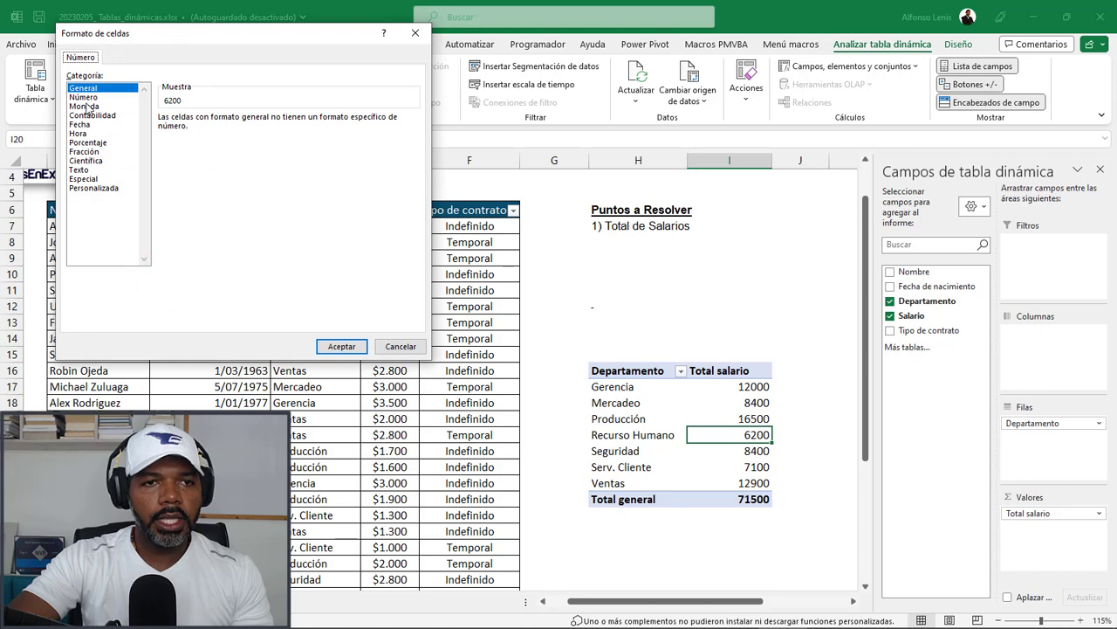
click(83, 97)
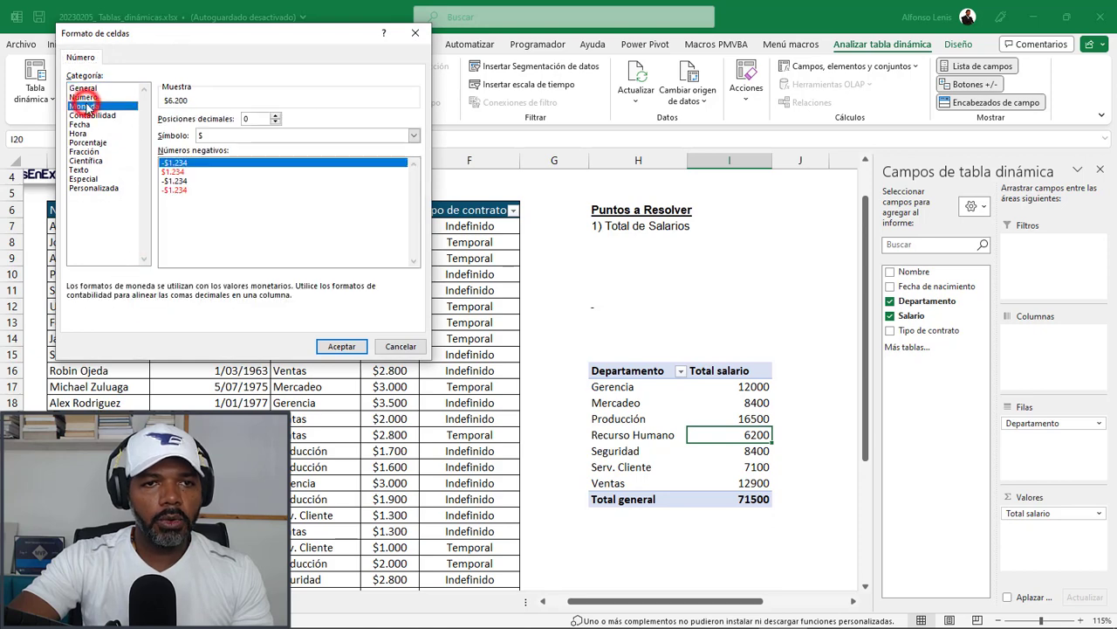
click(339, 346)
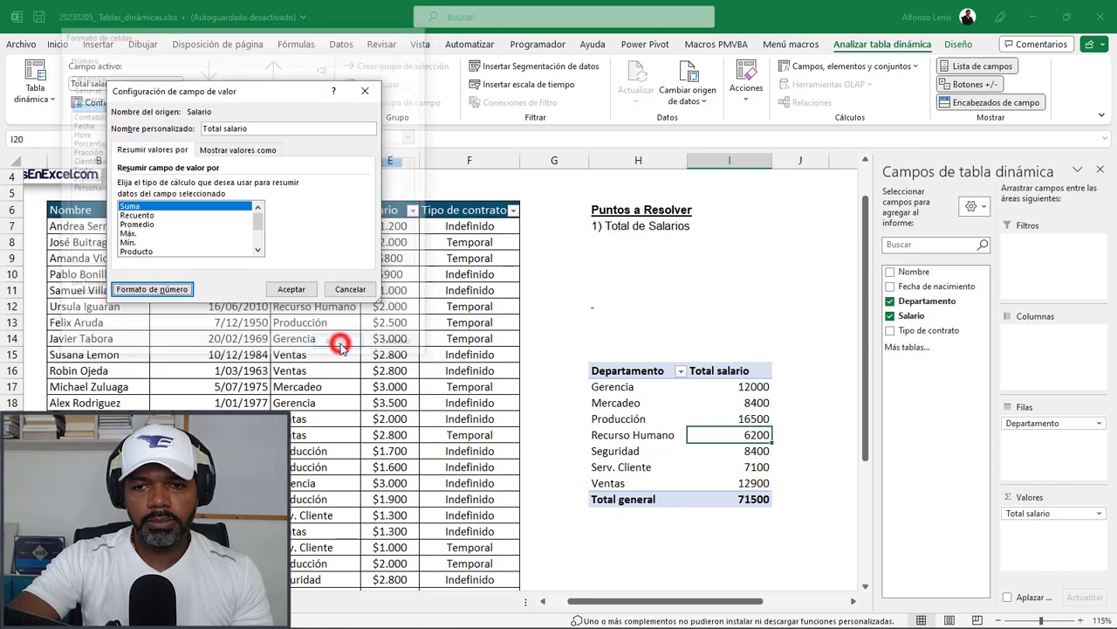
click(300, 288)
Apply a black font color to H8 to reveal the second point, 2) Sueldo Menor.
click(725, 516)
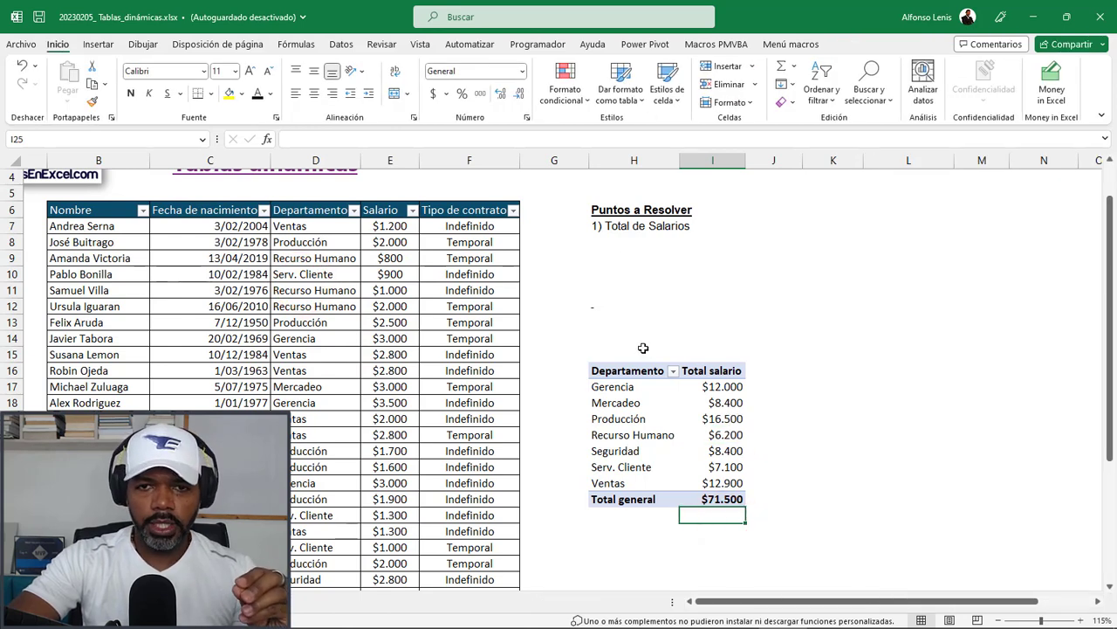
click(604, 238)
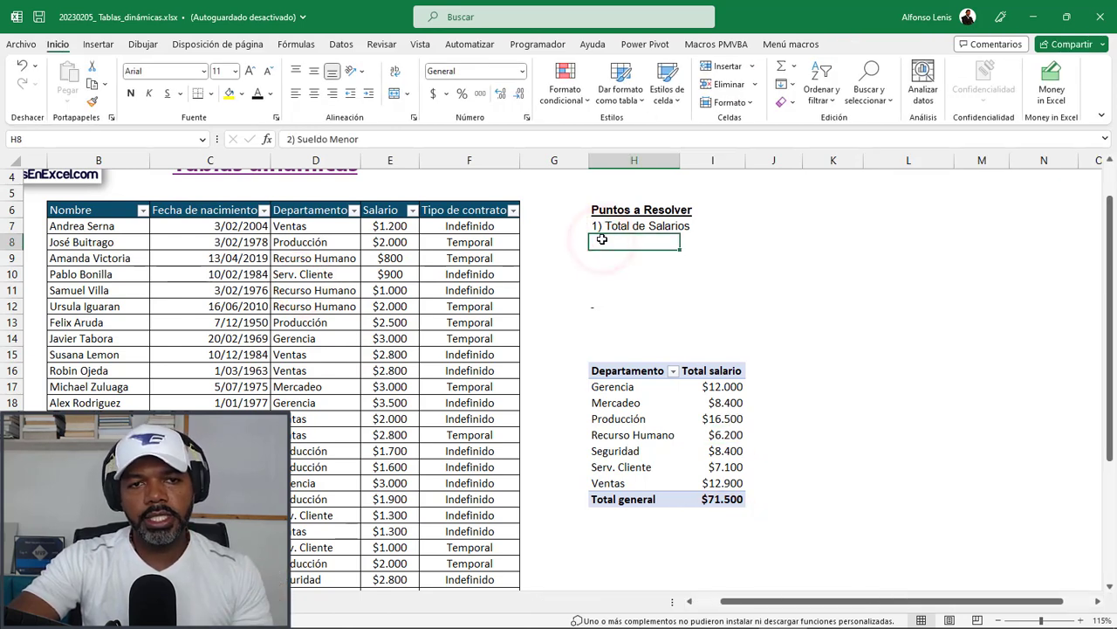
click(258, 97)
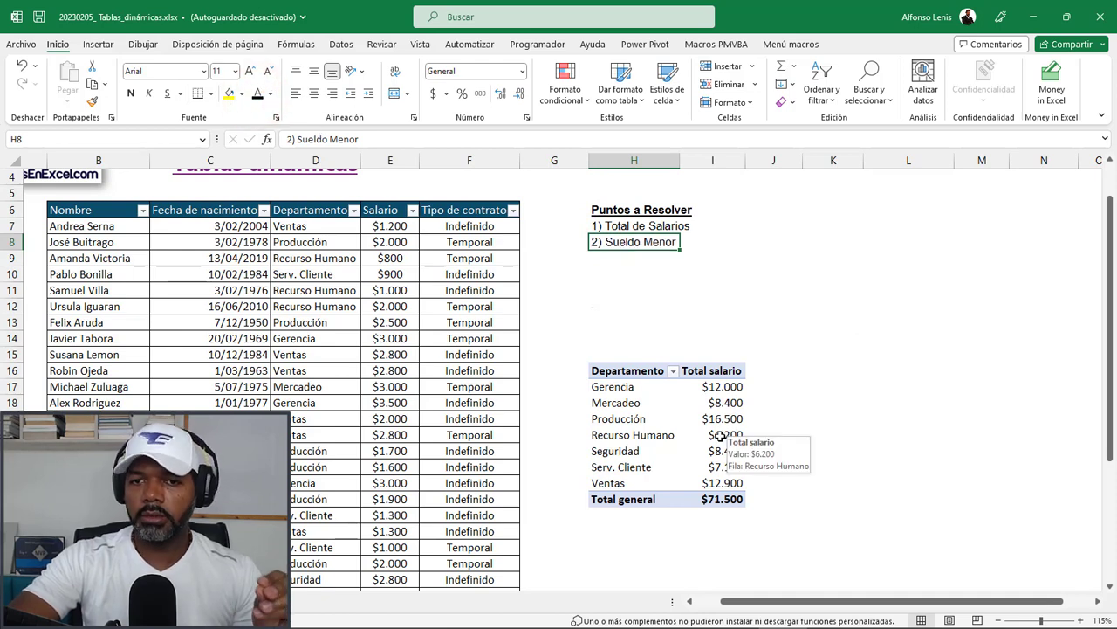
Add the Salario field a second time to the pivot table's values, below Total salario.
click(639, 404)
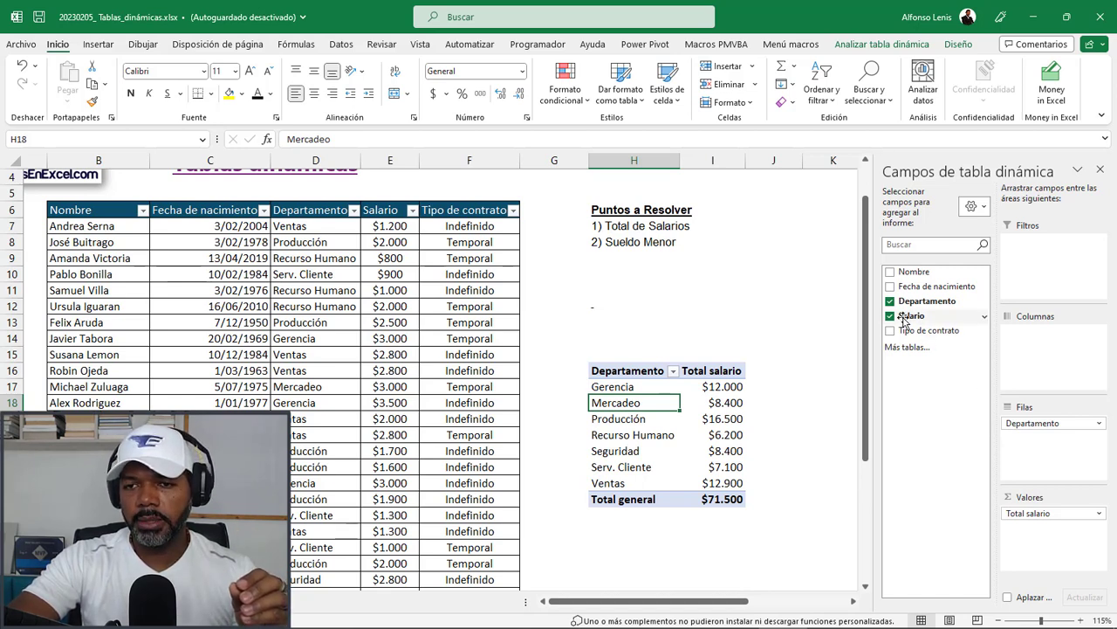
drag(910, 321, 1043, 544)
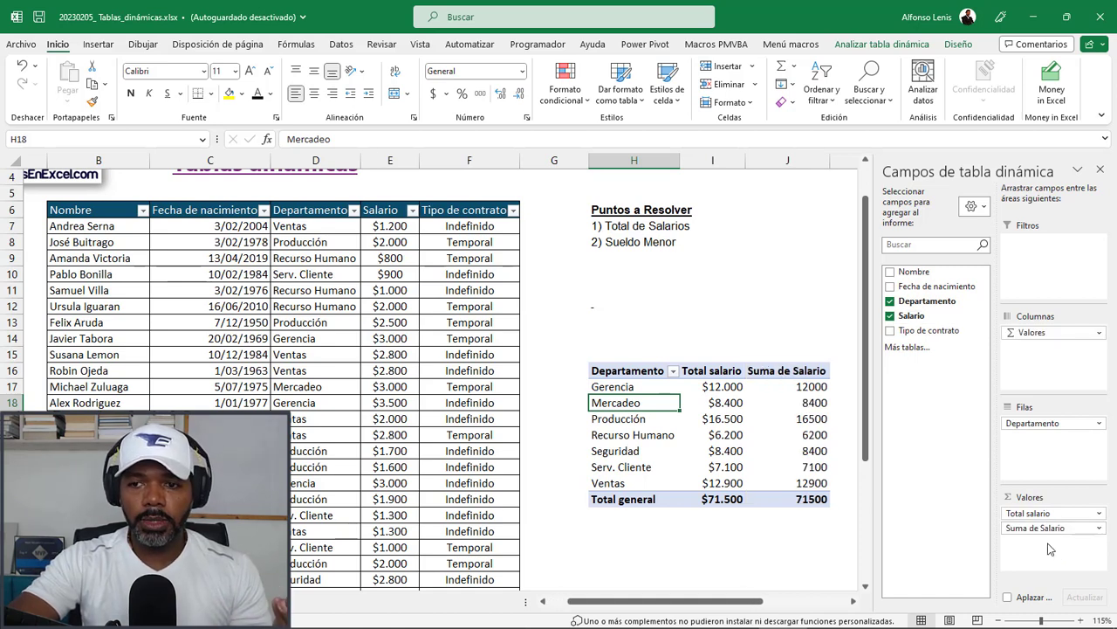
click(1031, 514)
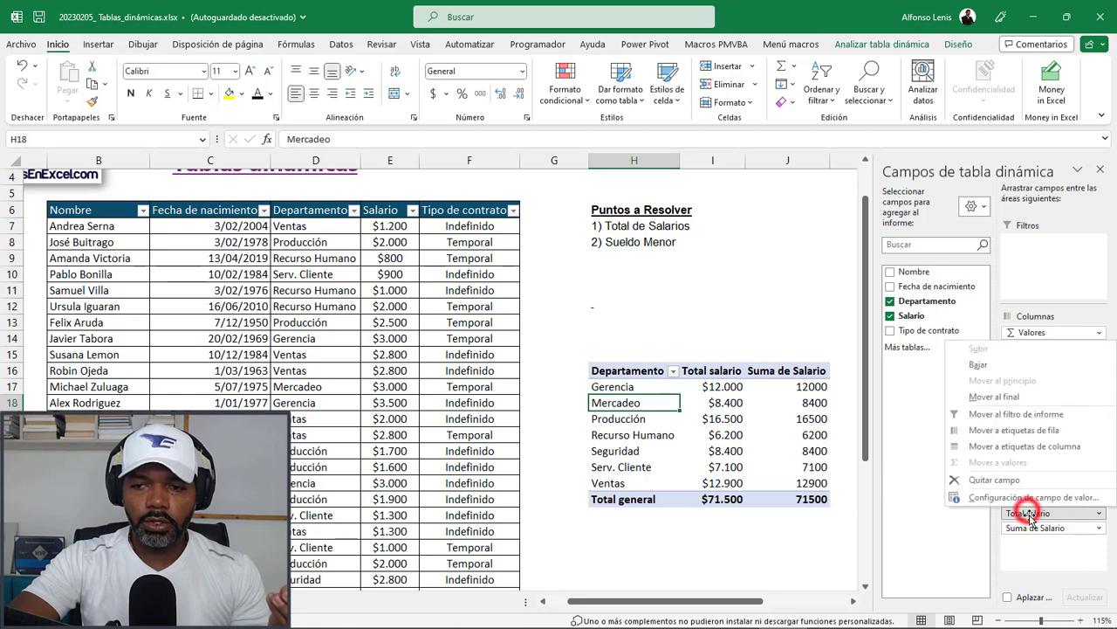
click(1037, 547)
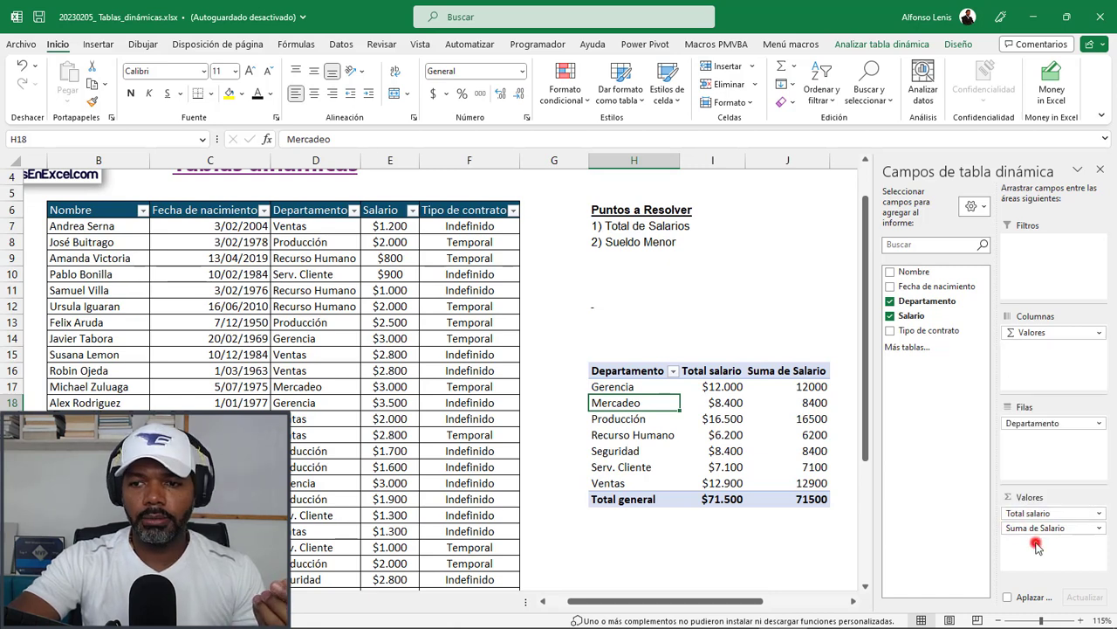
Summarize the second salary value field by Mín. and set its custom name to Salario inferior.
click(1039, 529)
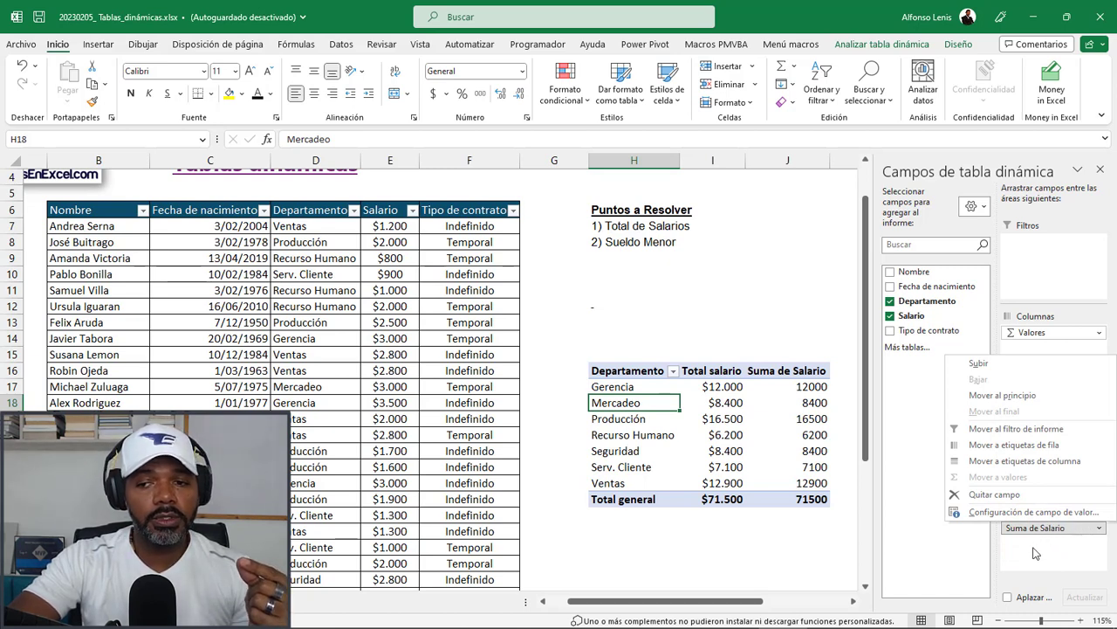
click(1026, 514)
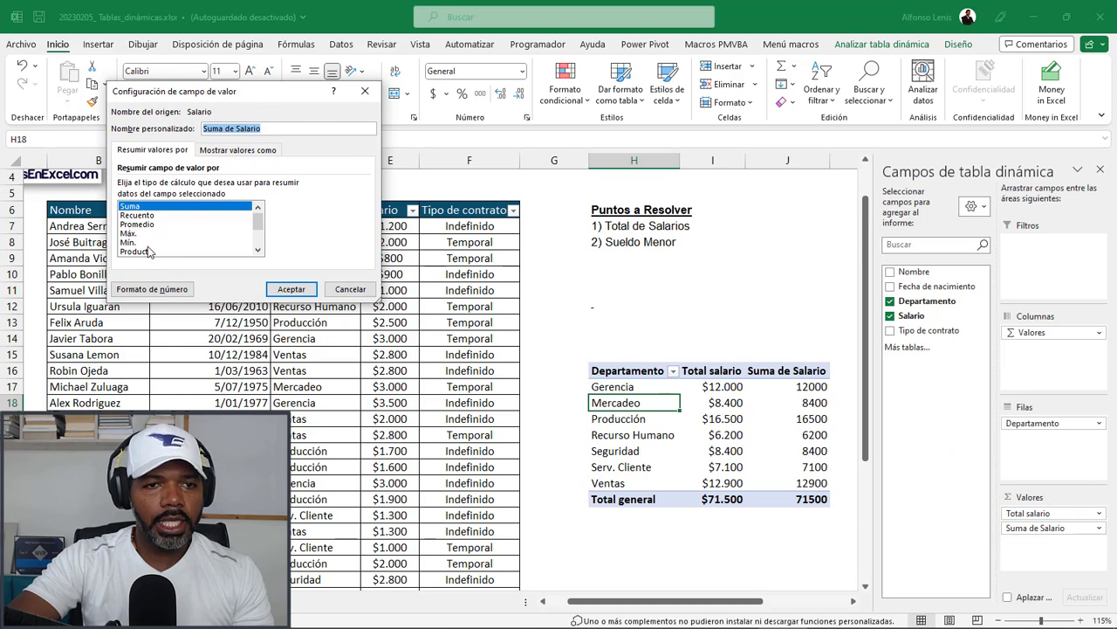
click(128, 243)
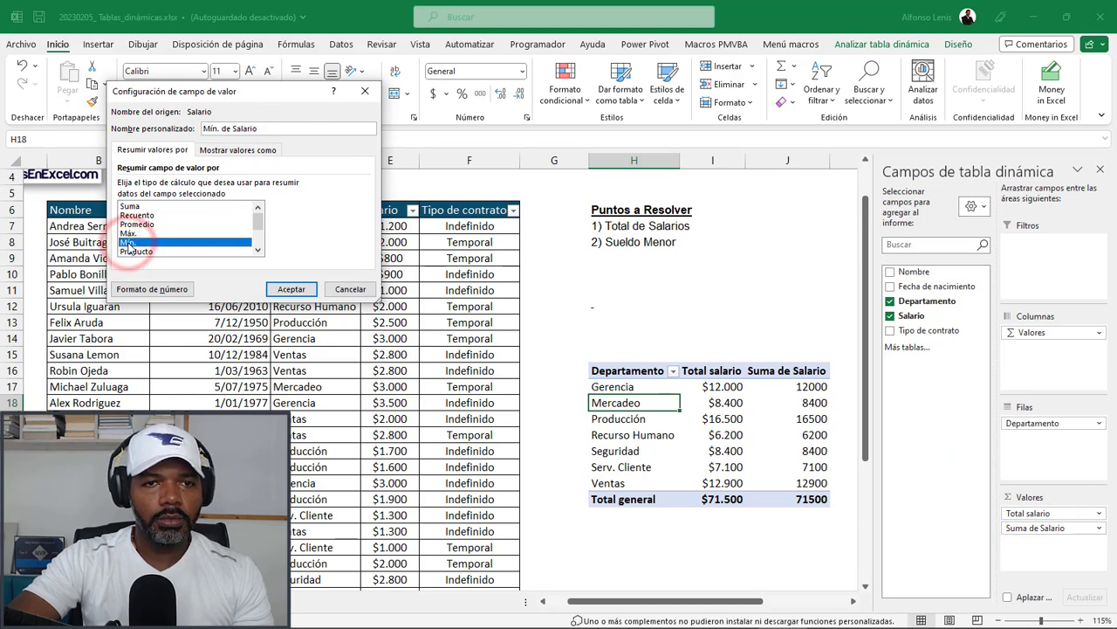
click(273, 128)
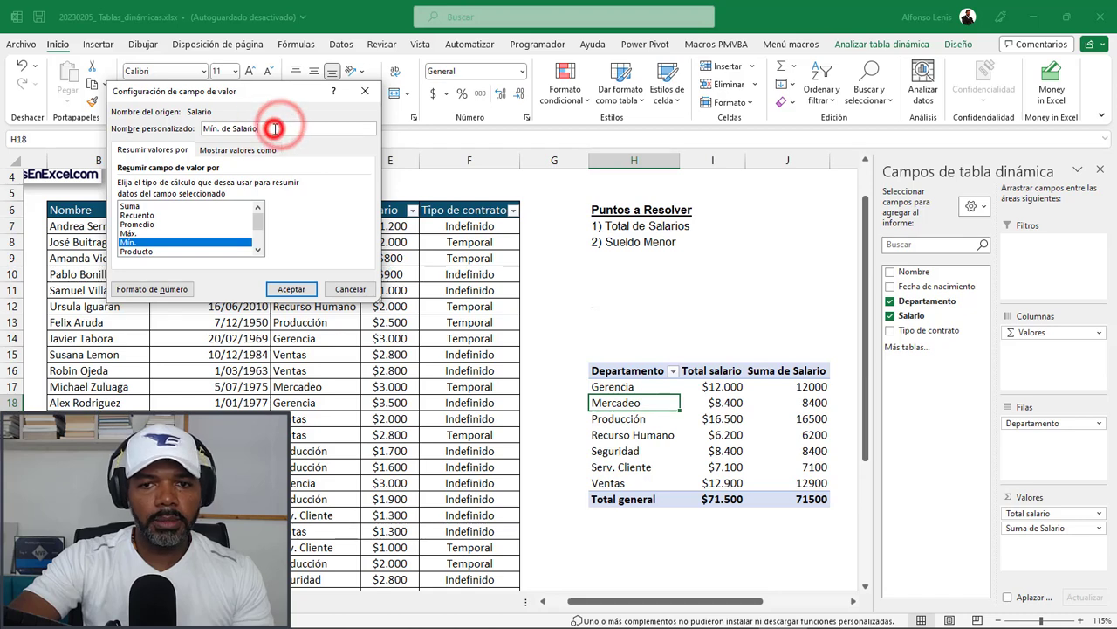
drag(274, 128, 206, 129)
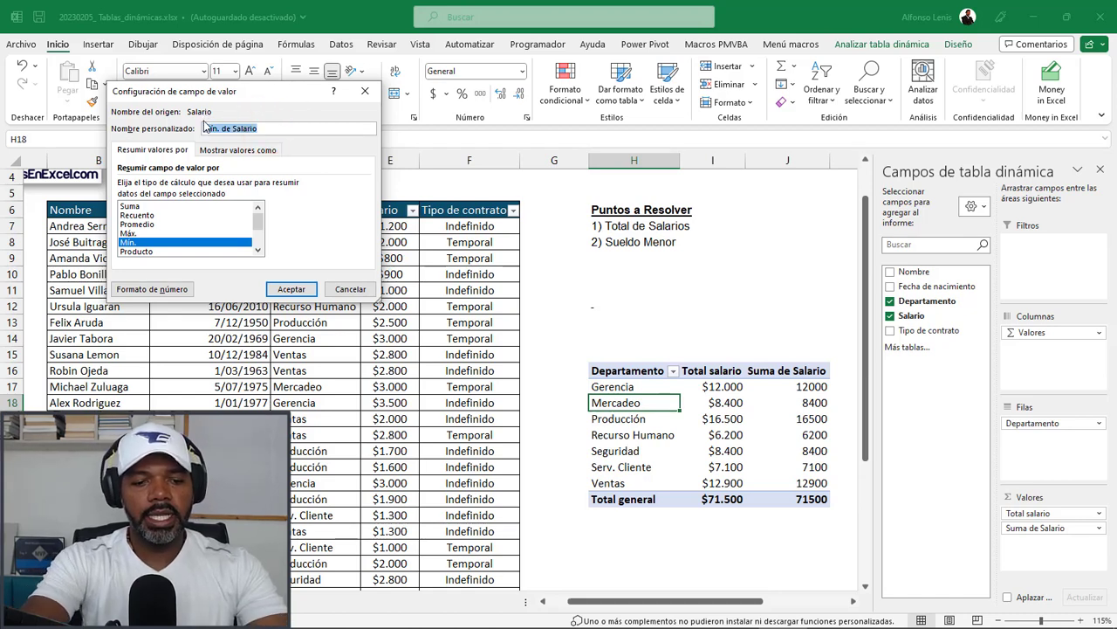
key(BackSpace)
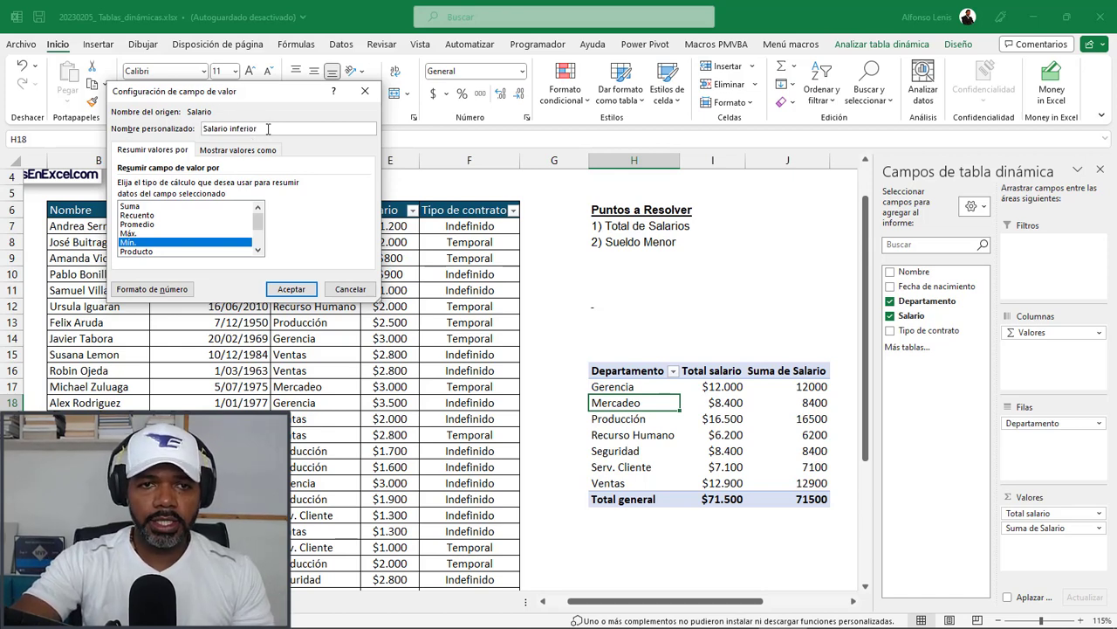
click(268, 129)
click(290, 289)
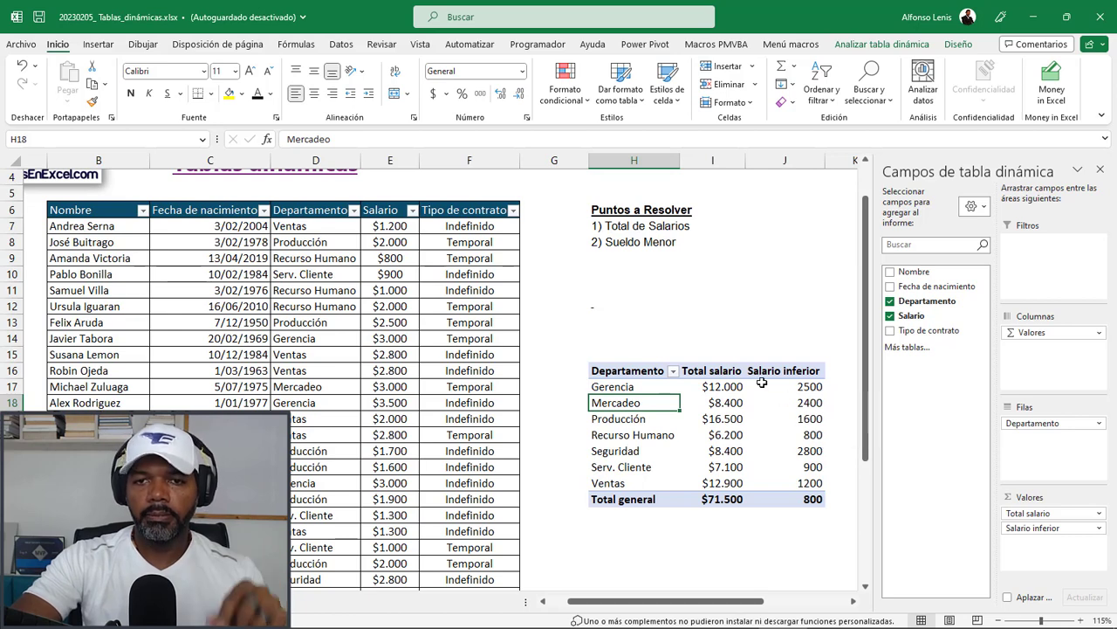
Apply a black font color to H9 to reveal 3) Promedio de Salarios, and add Salario a third time to the pivot table's values.
click(600, 257)
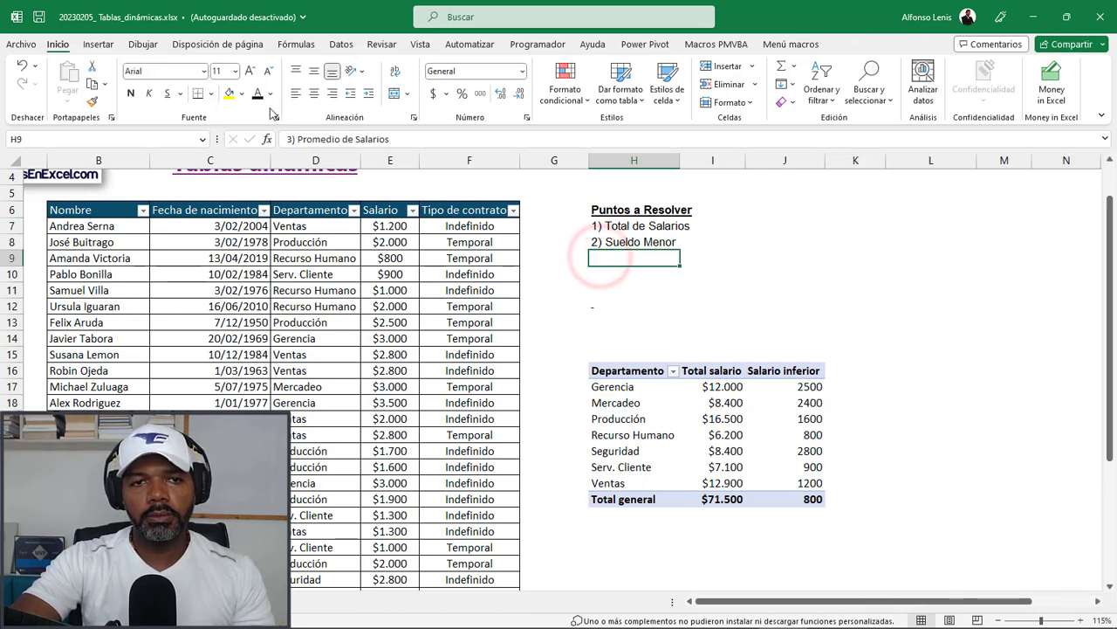
click(786, 431)
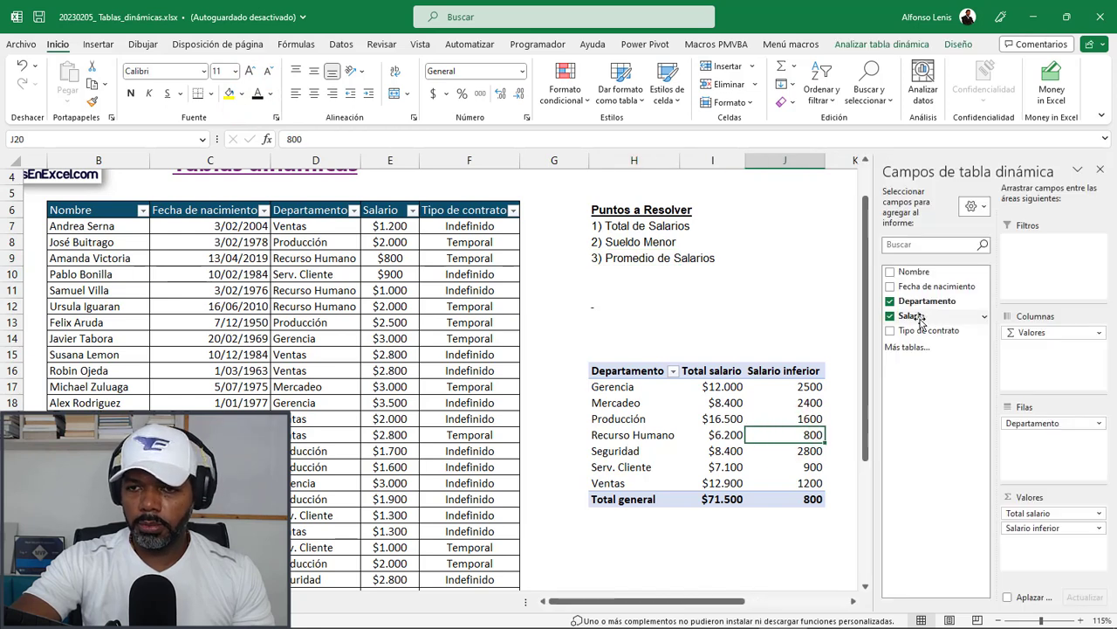
drag(914, 316, 1071, 542)
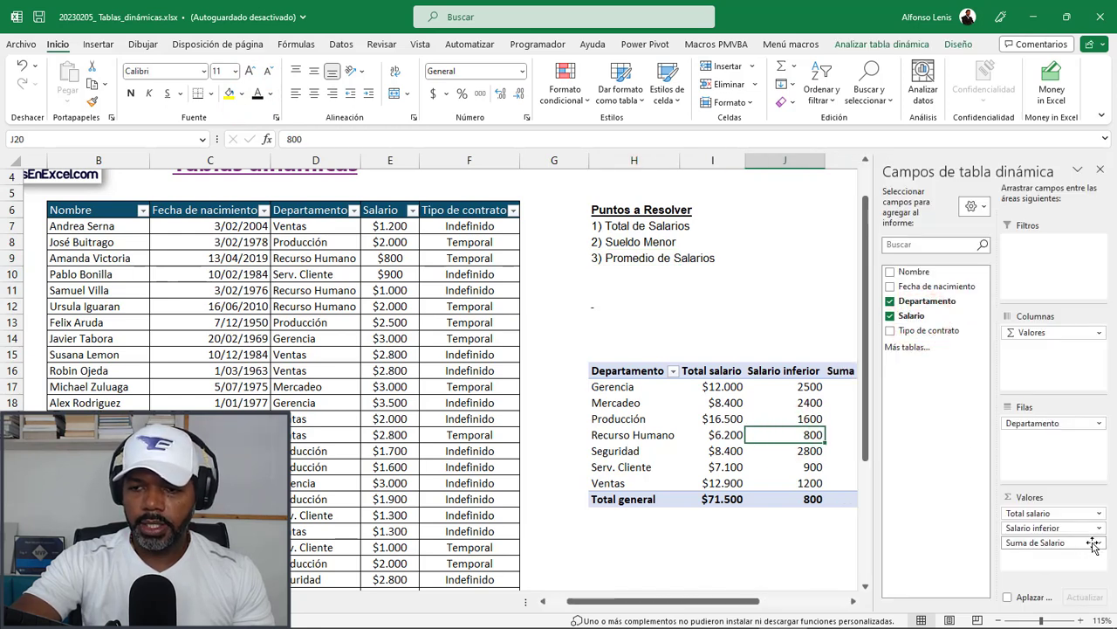
Summarize the third salary value field by Promedio and set its custom name to Promedio.
click(1094, 543)
click(1047, 527)
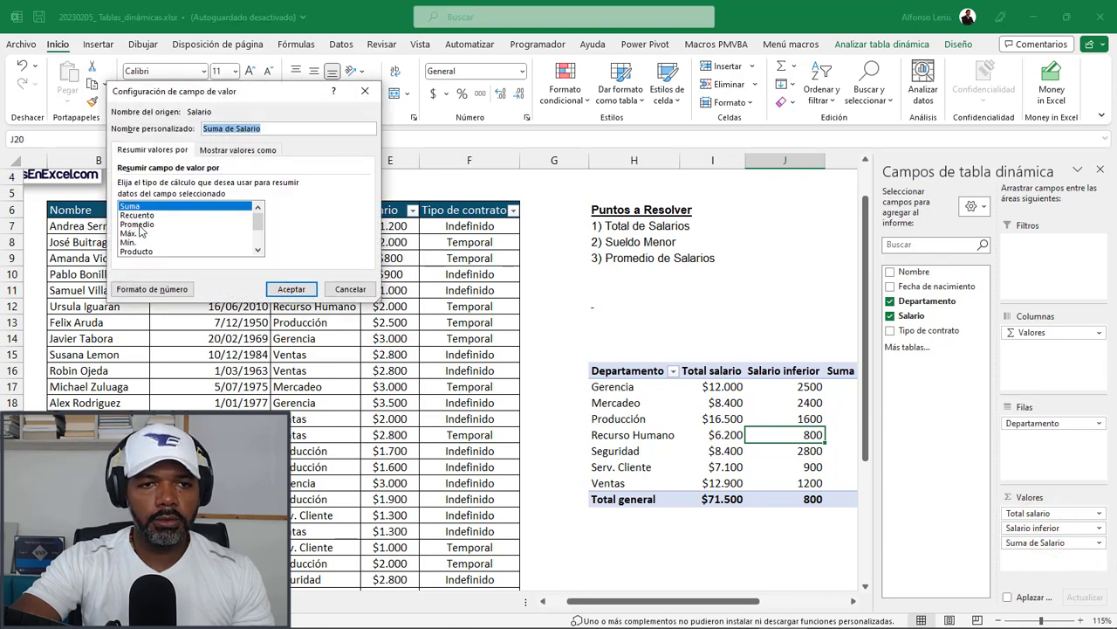
click(138, 226)
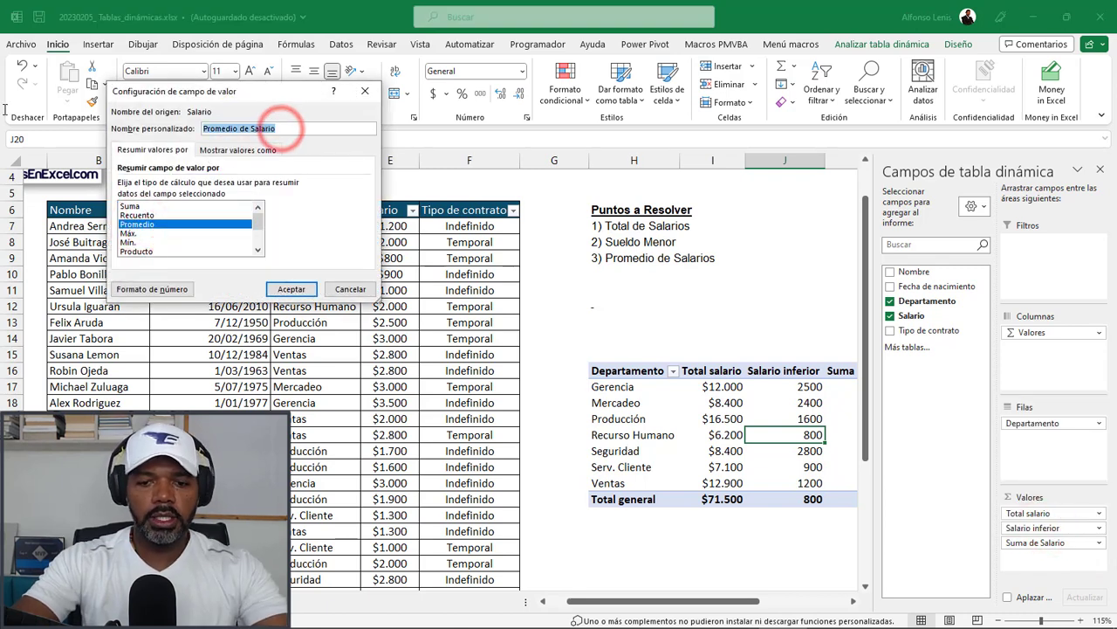
text(Promedio)
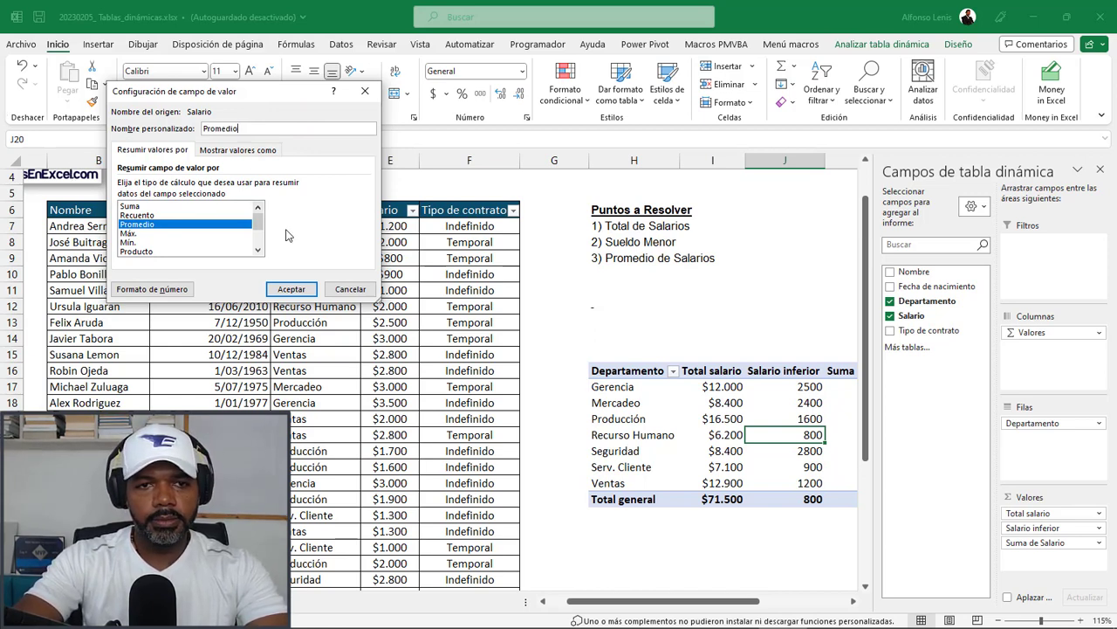
click(297, 292)
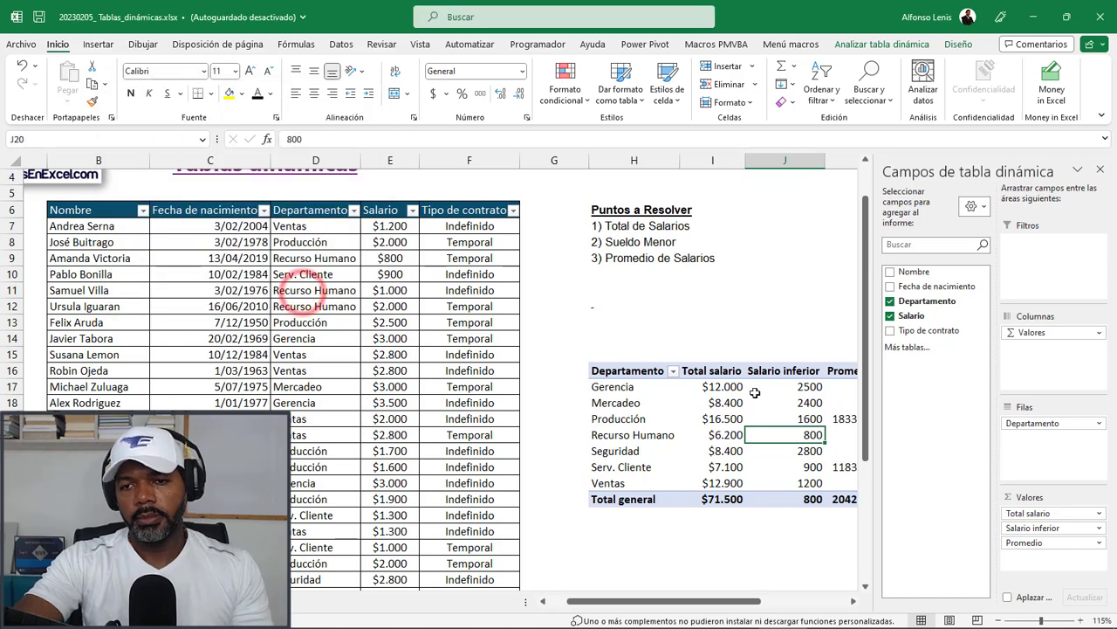
Set the number format of the Promedio value field to Moneda with the $ symbol and 2 decimals.
click(744, 547)
click(870, 387)
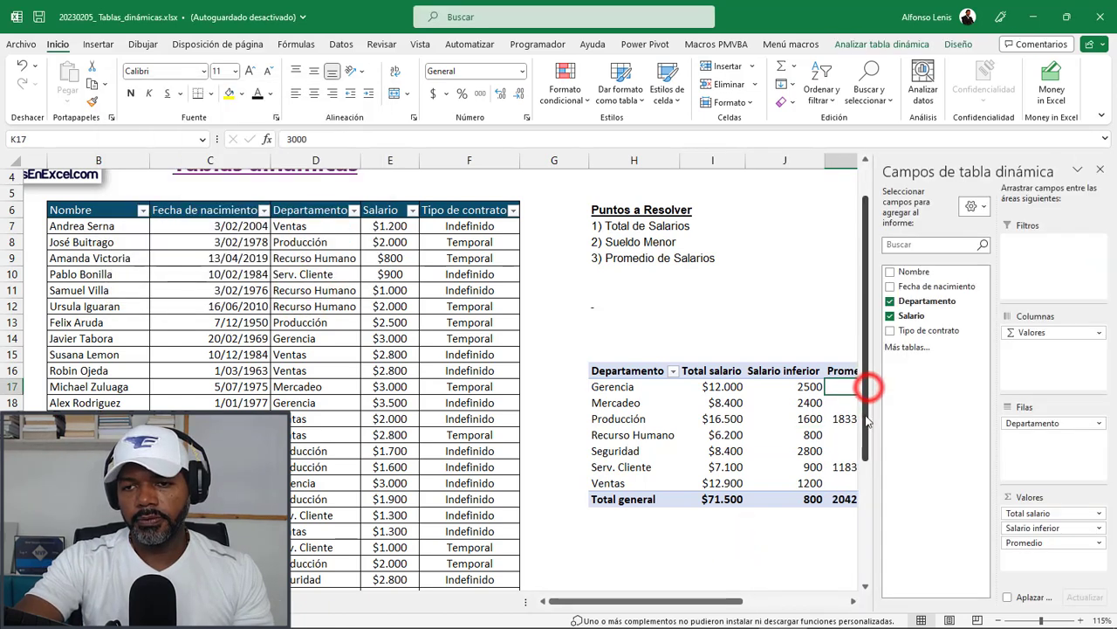
click(843, 450)
click(828, 529)
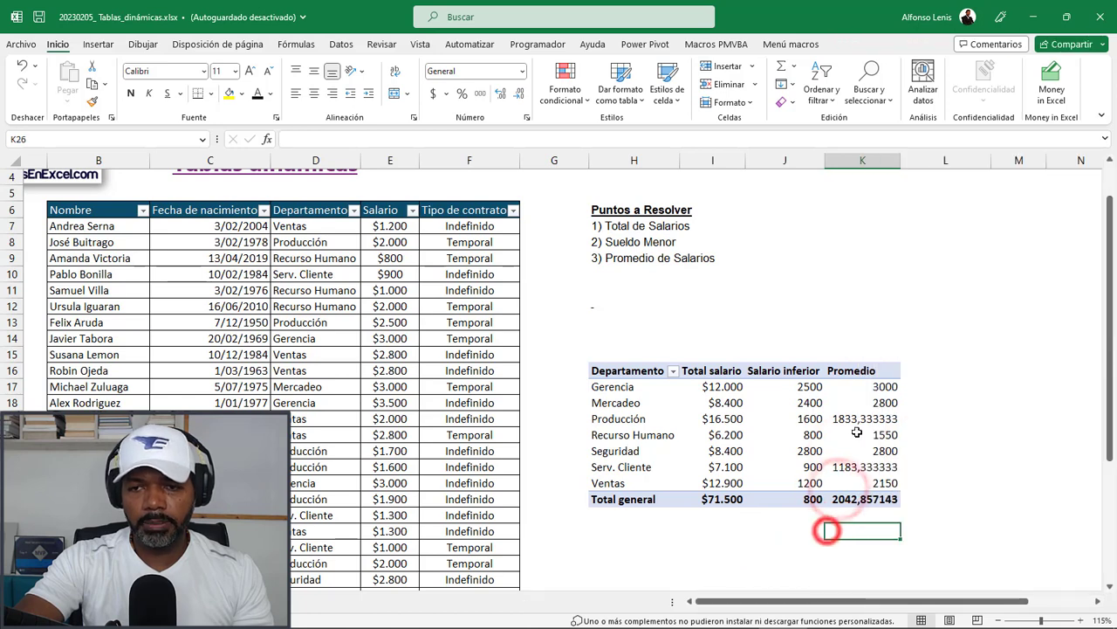
click(865, 403)
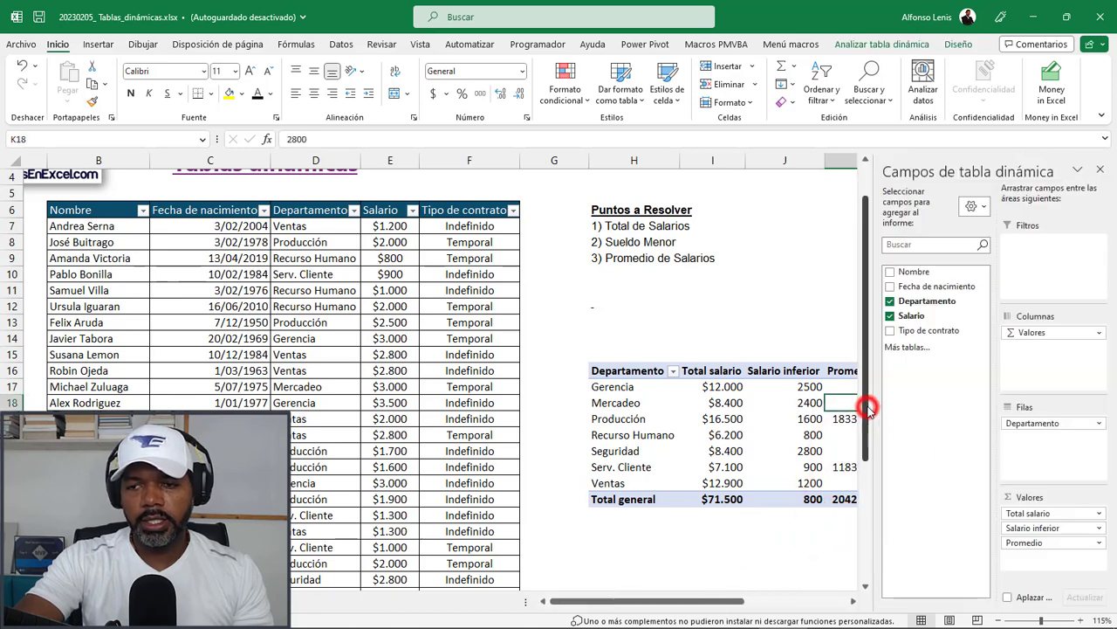
click(1091, 544)
click(1069, 529)
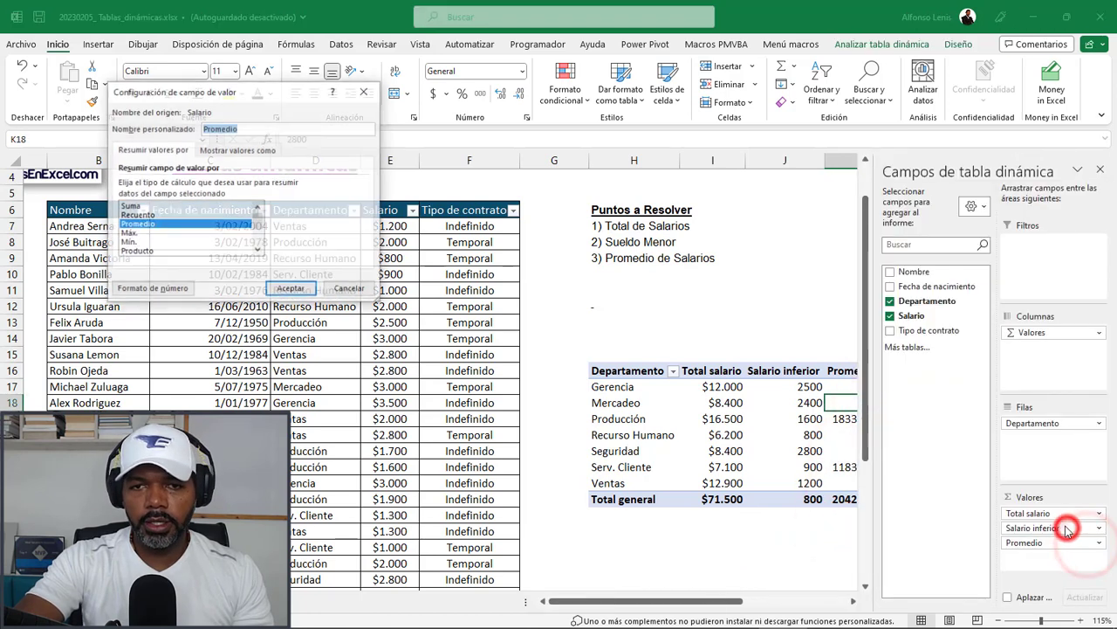
click(154, 289)
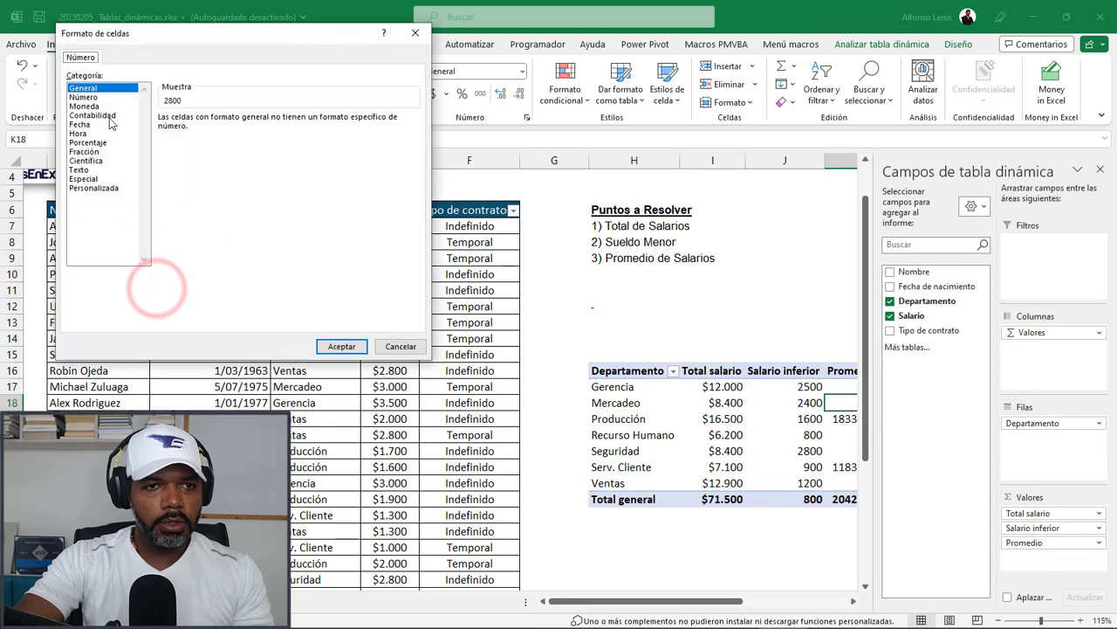
click(87, 107)
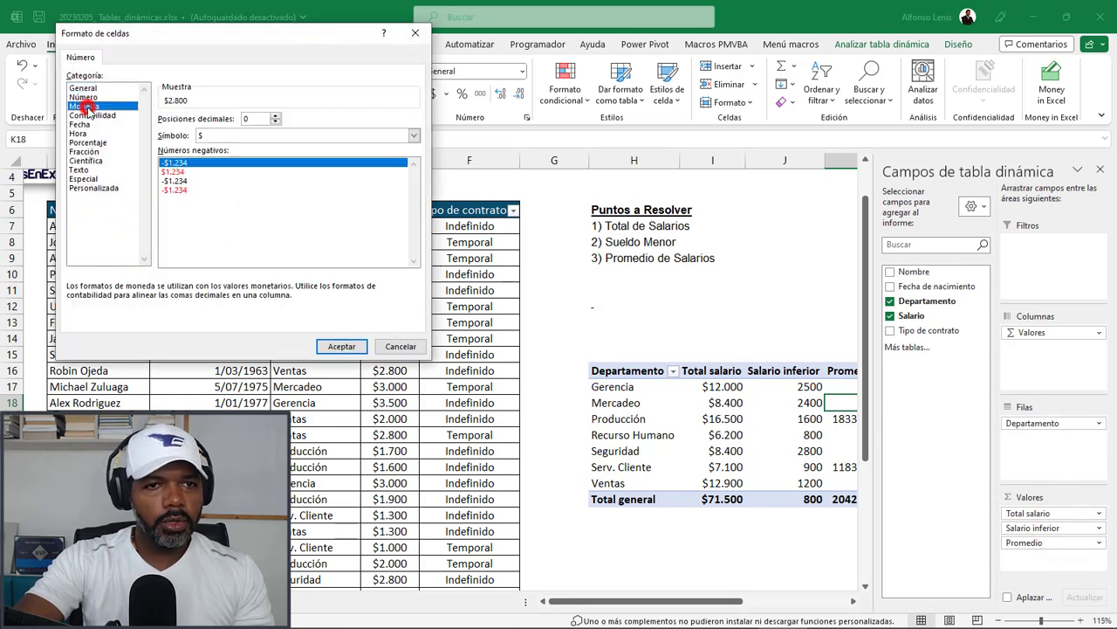
click(275, 116)
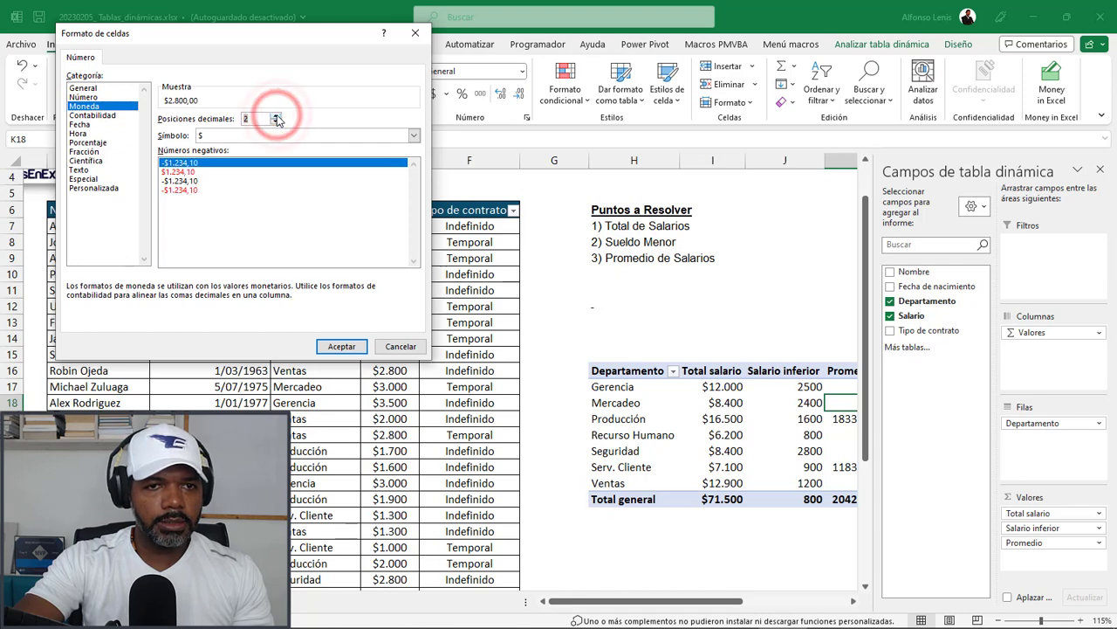
click(335, 348)
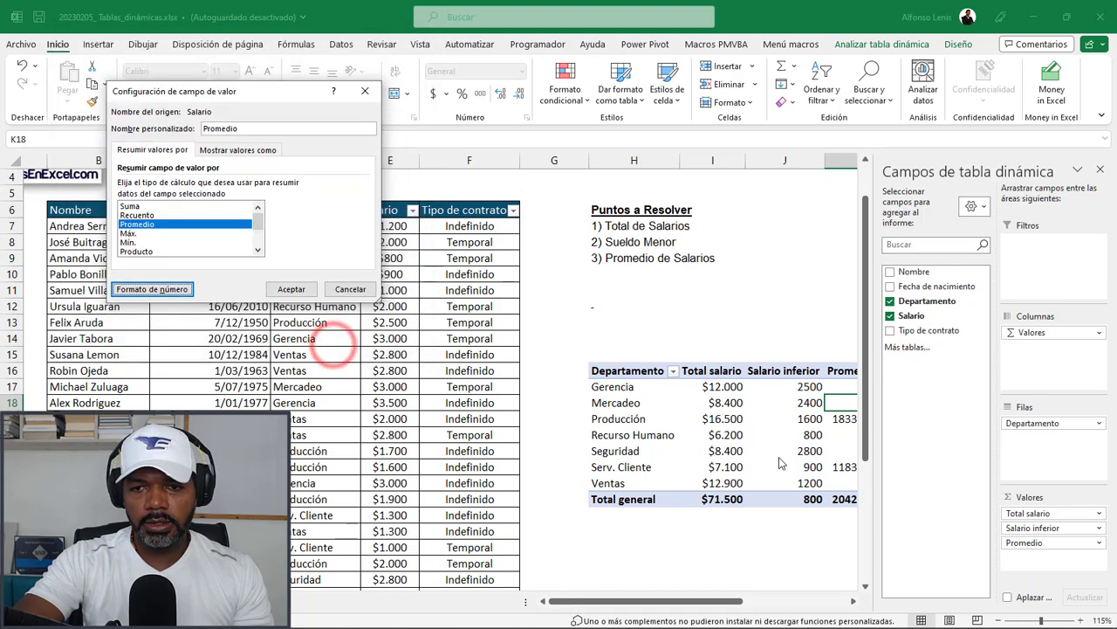
click(288, 291)
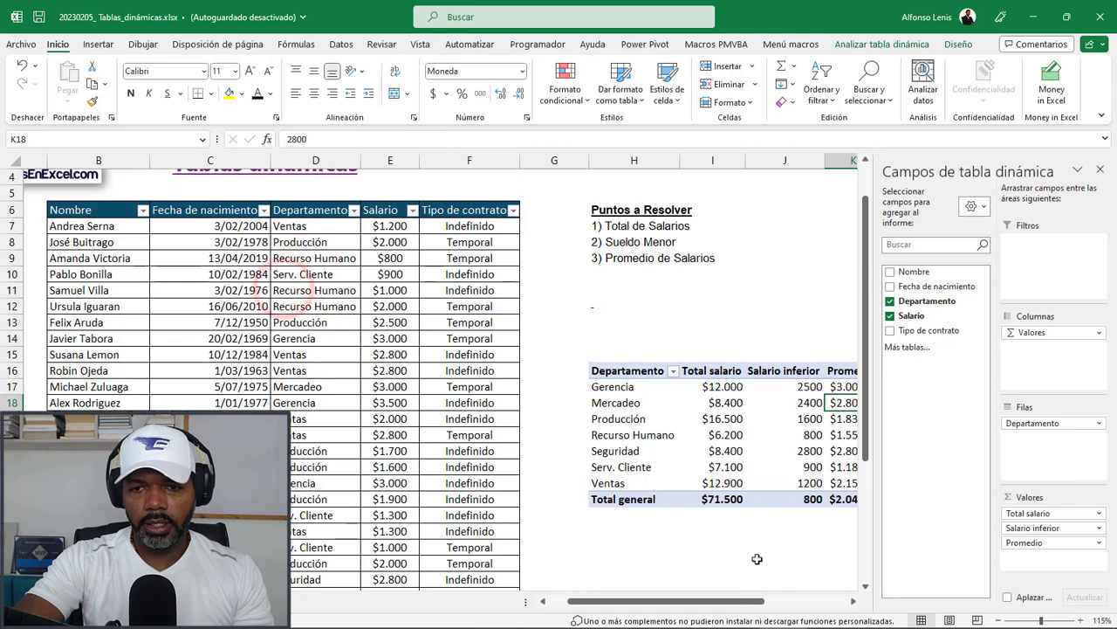
drag(736, 600, 772, 602)
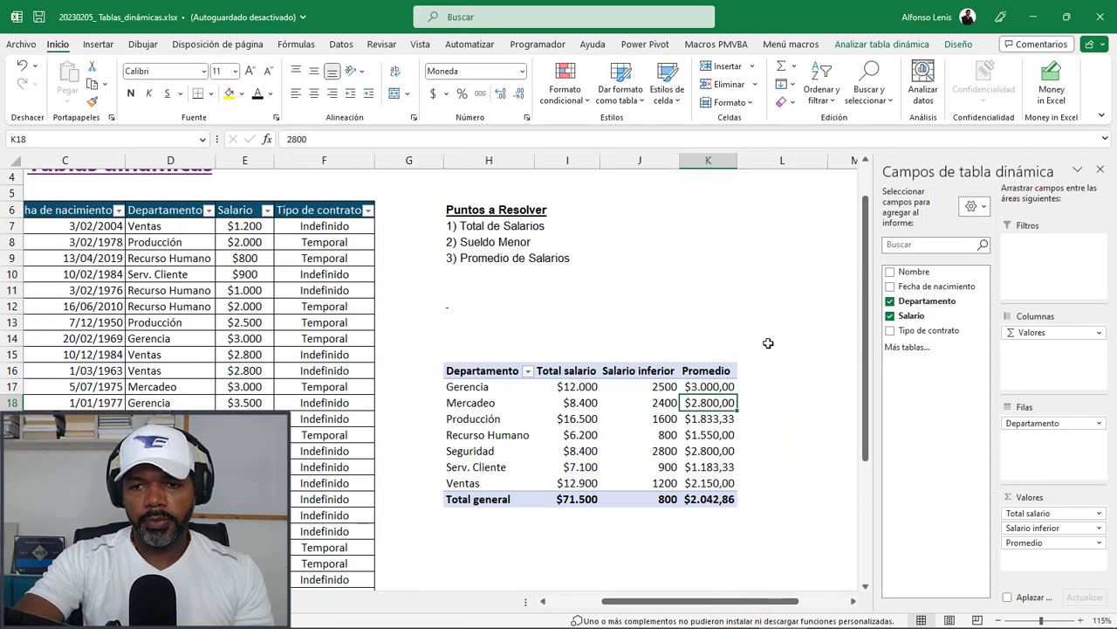
Apply a black font color to H10 to reveal 4) Sueldo Mayor, and add Salario a fourth time to the pivot table's values.
click(468, 274)
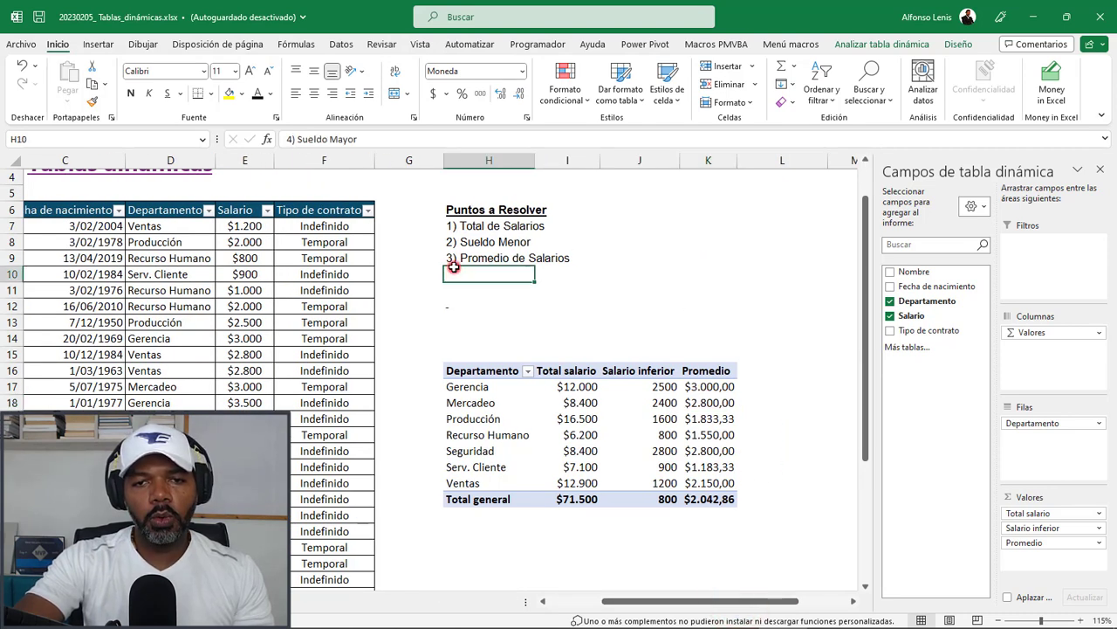
click(255, 94)
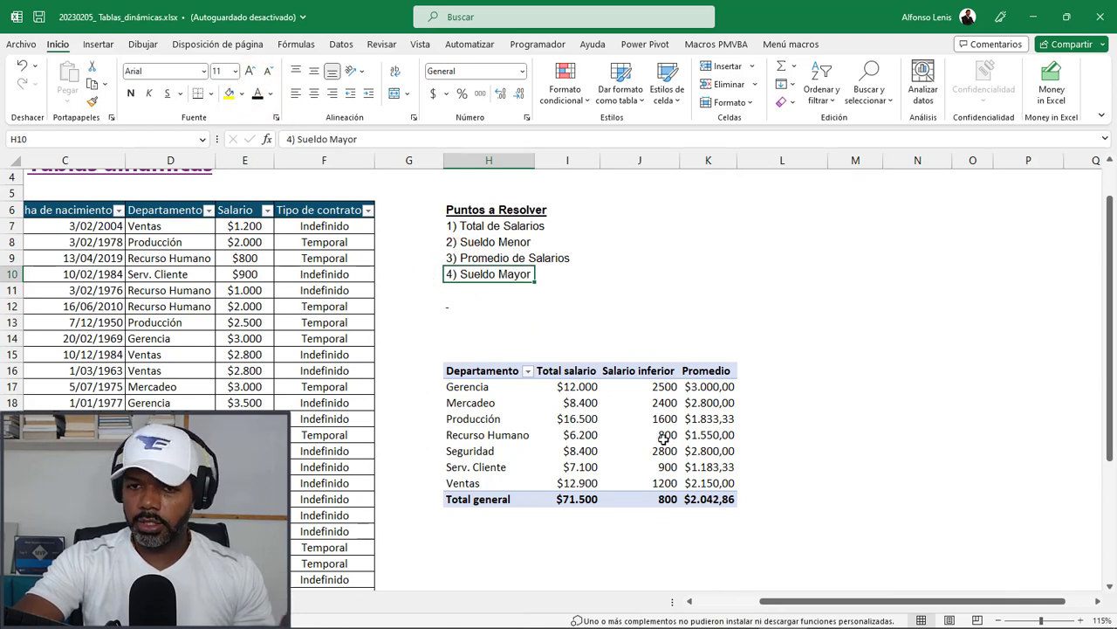
click(600, 423)
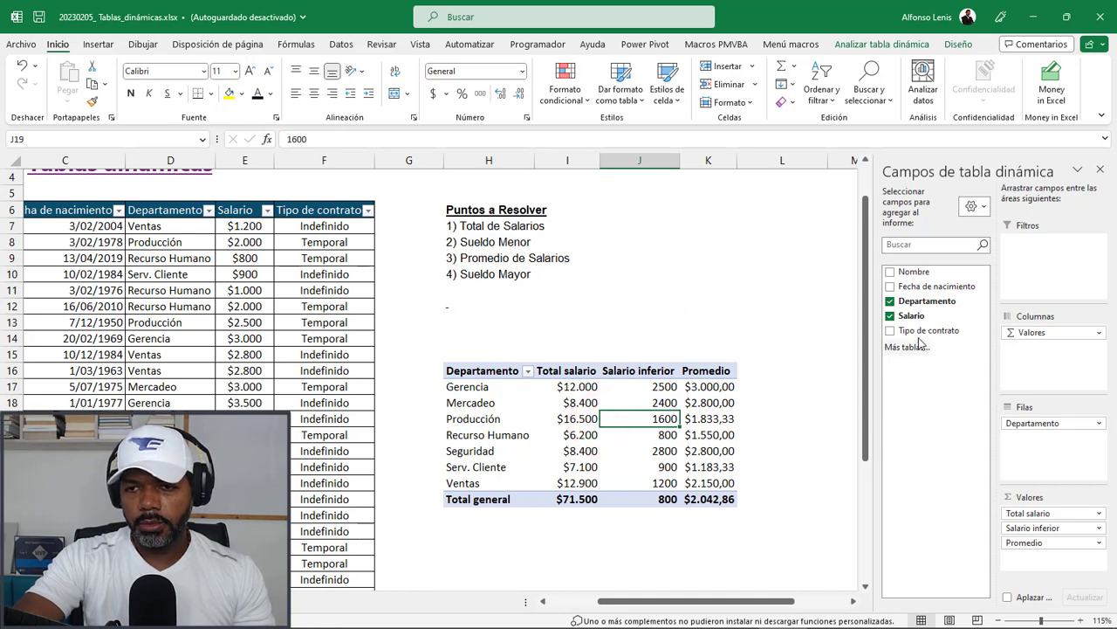
drag(911, 315, 1080, 559)
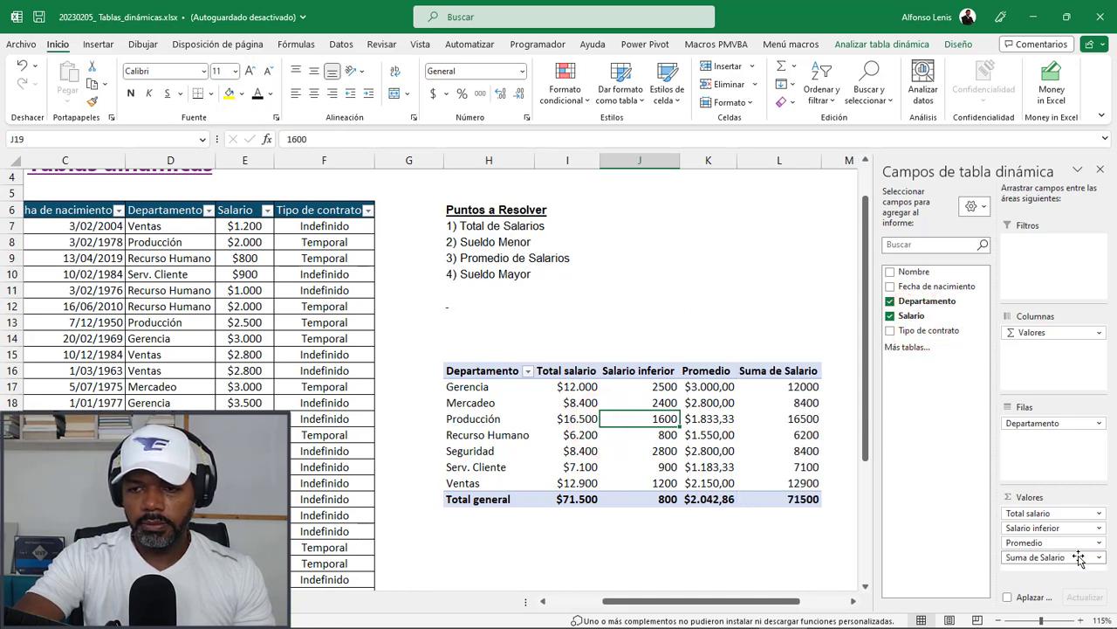
Summarize the fourth salary value field by Máx. and set its custom name to Salario mayor.
click(1097, 557)
click(1057, 540)
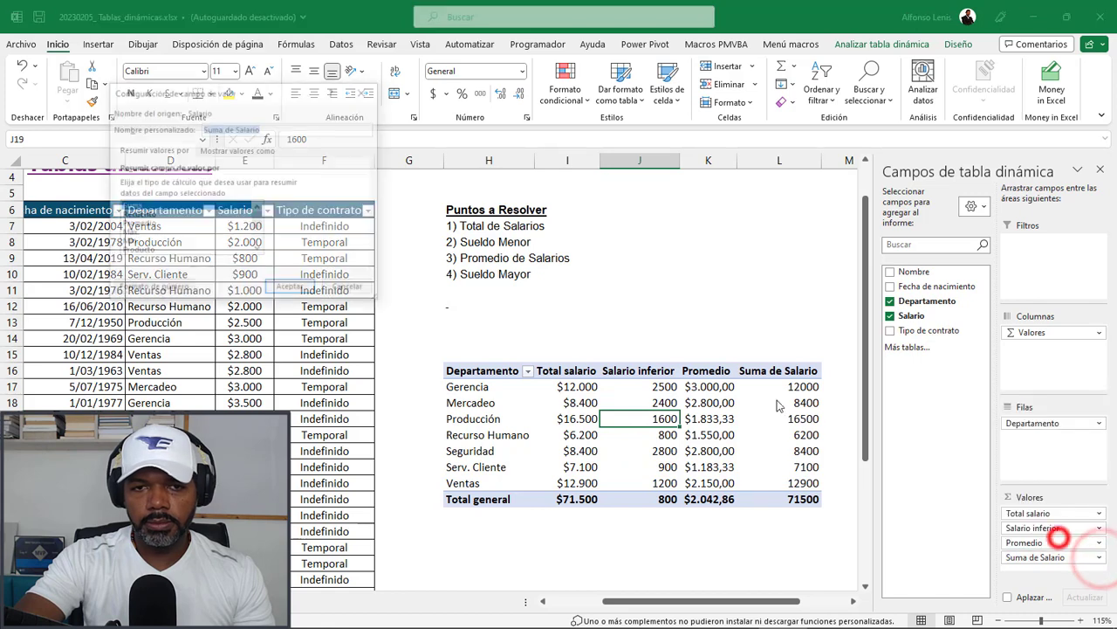
click(136, 233)
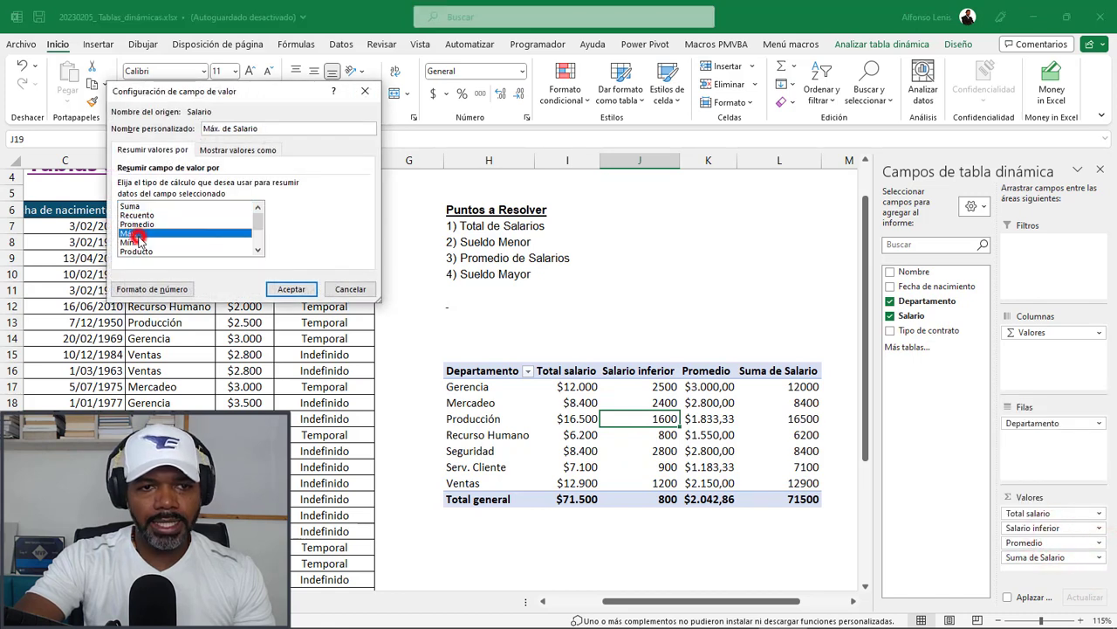
click(268, 125)
drag(282, 125, 130, 120)
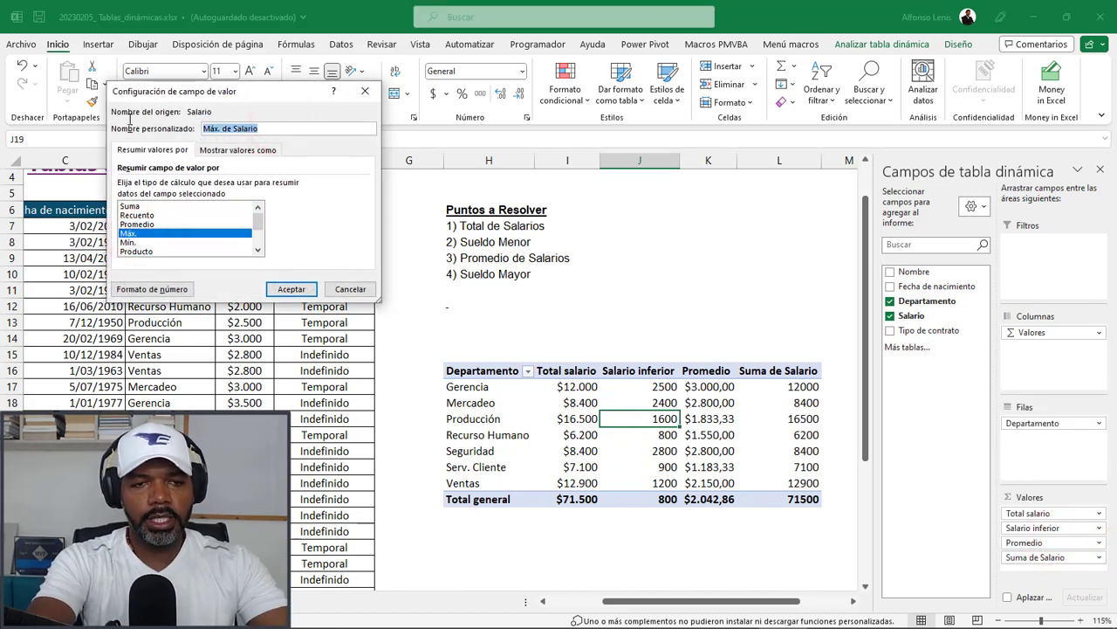
text(Salario)
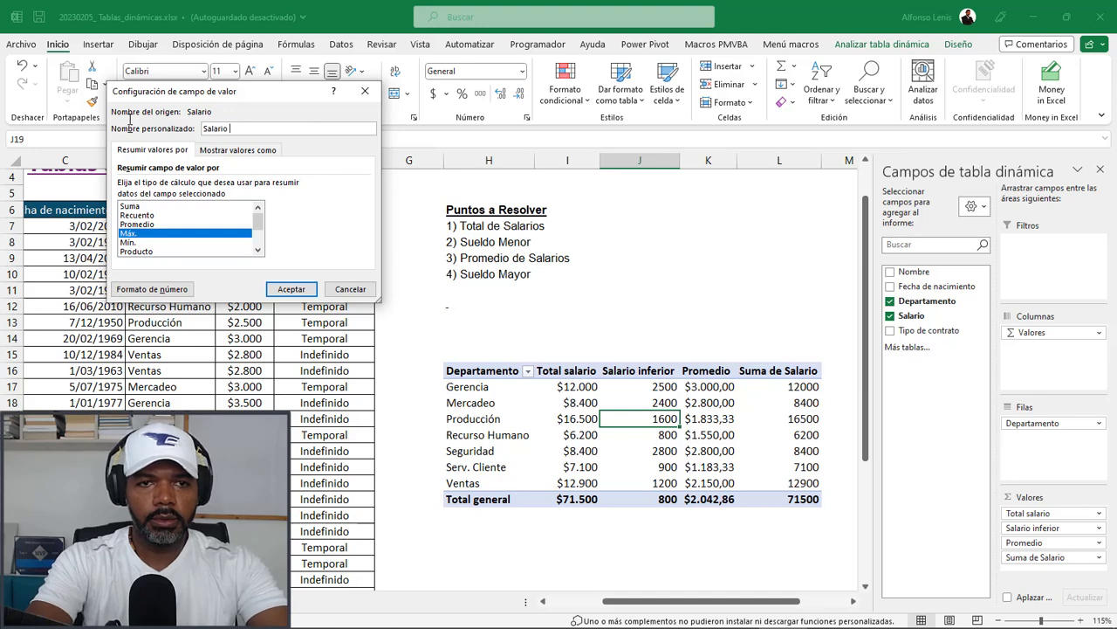
text( mayor)
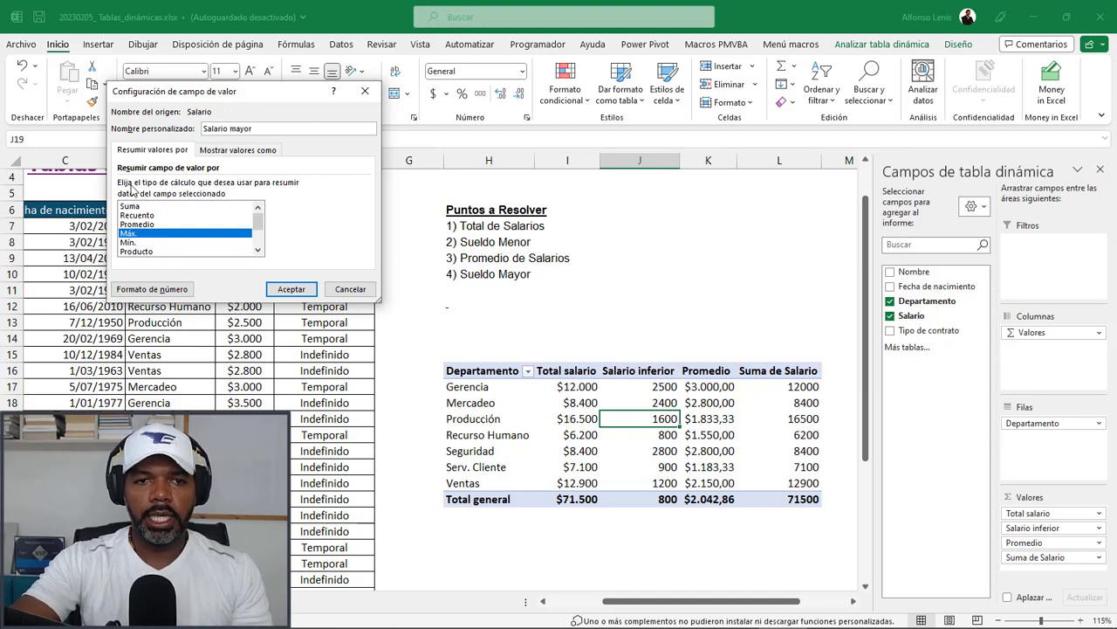
click(293, 288)
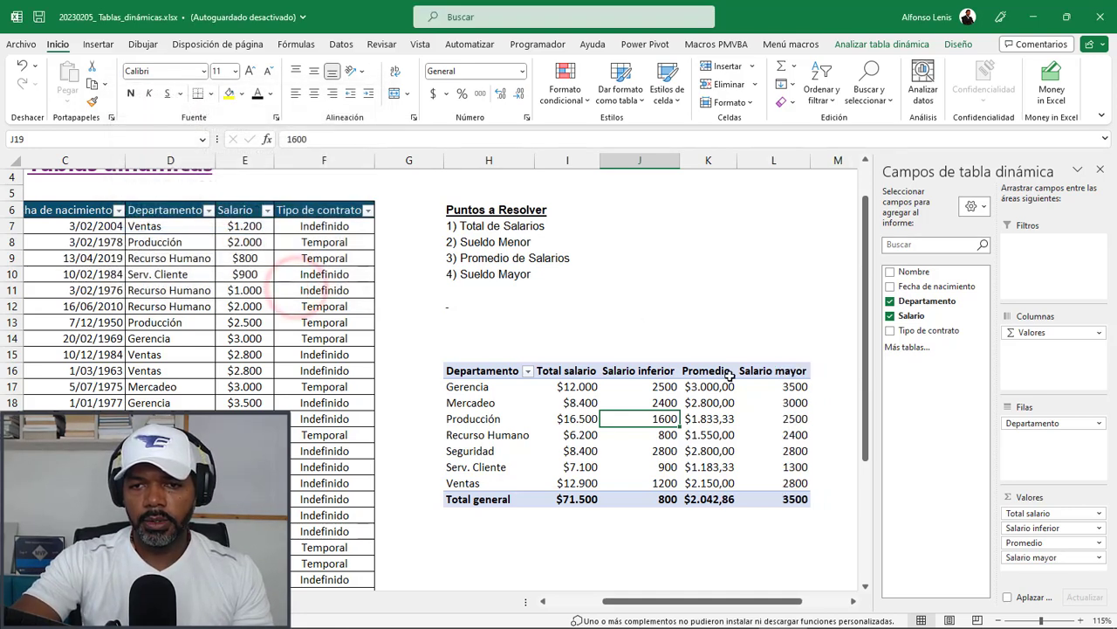
Apply a black font color to H11 to reveal the fifth point, 5) Cantidad de Empleados por Departamento.
click(448, 289)
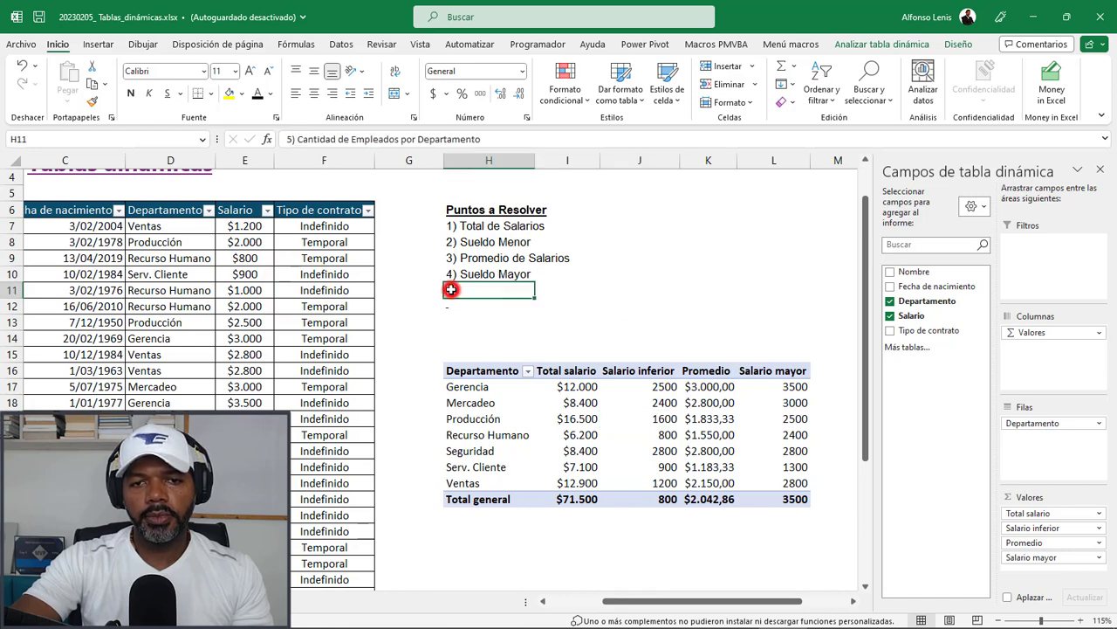
click(258, 96)
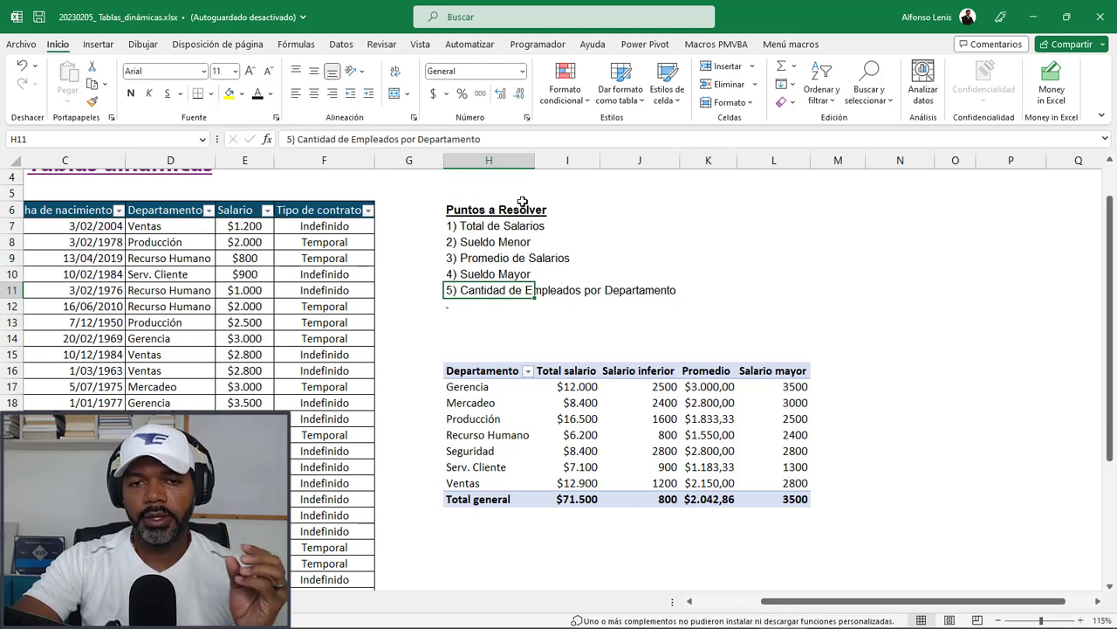
click(486, 242)
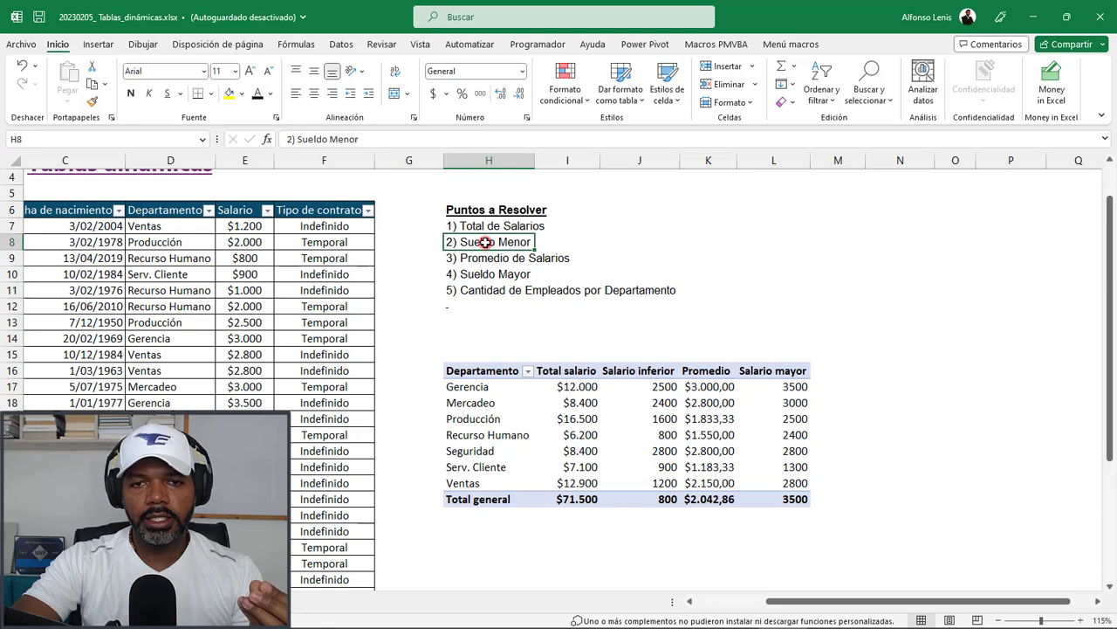
click(489, 291)
Examine the source table's columns, including Salario and Nombre, for a field suited to counting employees per department.
click(300, 245)
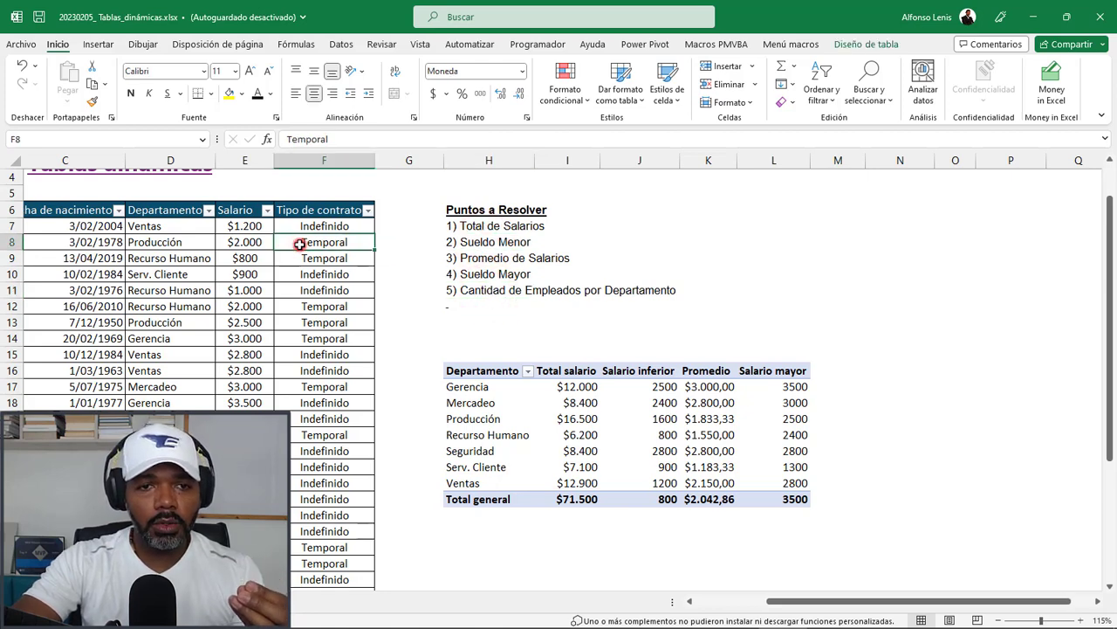
click(104, 227)
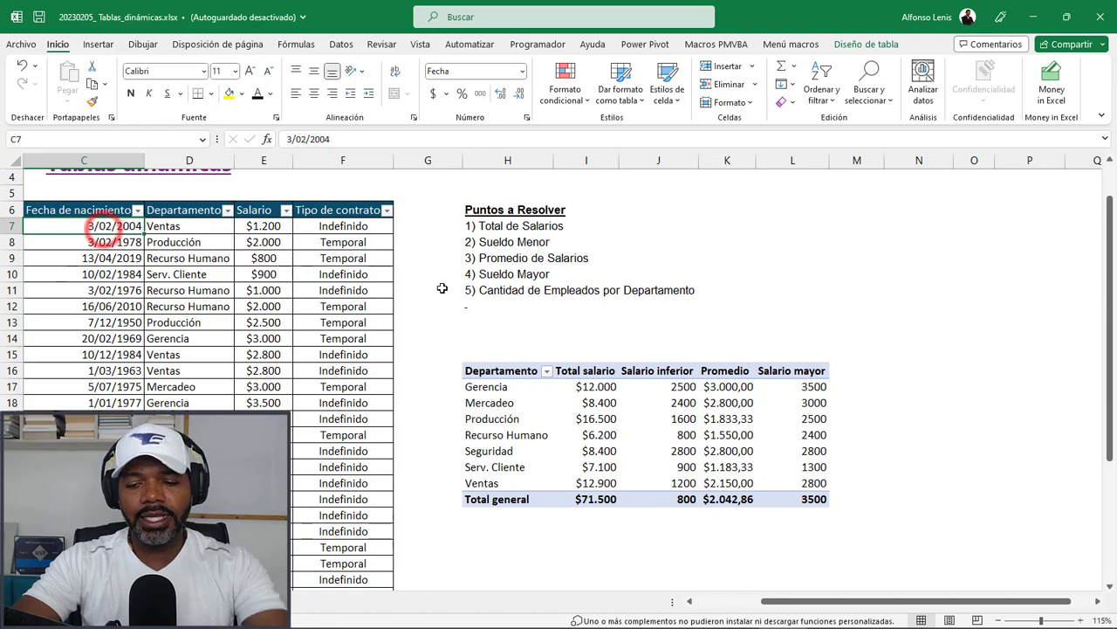
key(Left)
key(Left)
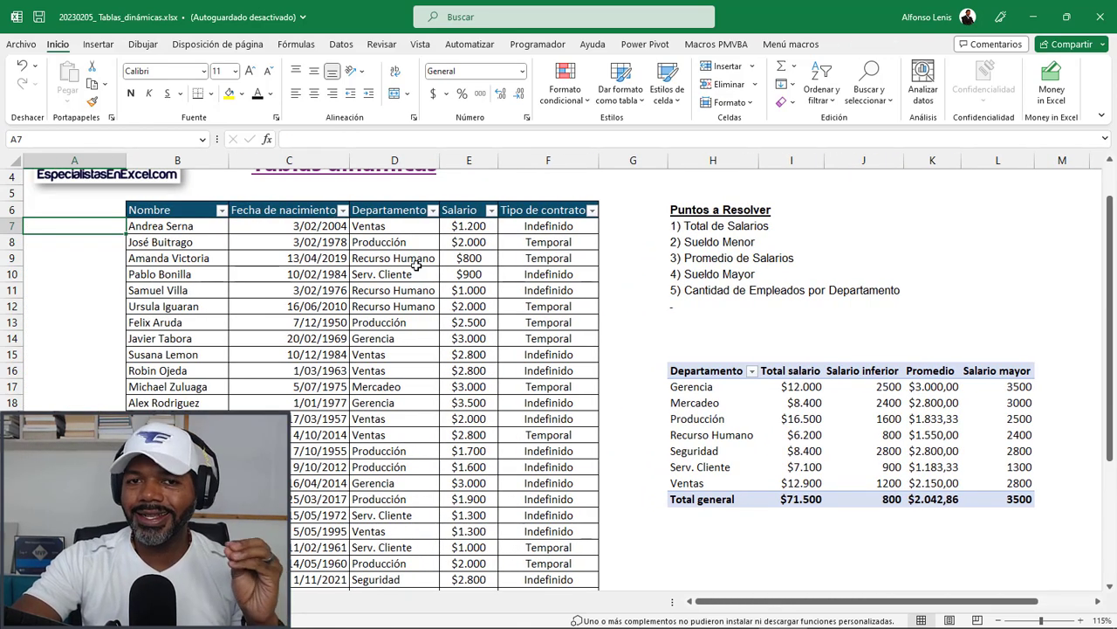
scroll(416, 265, up, 1)
click(474, 278)
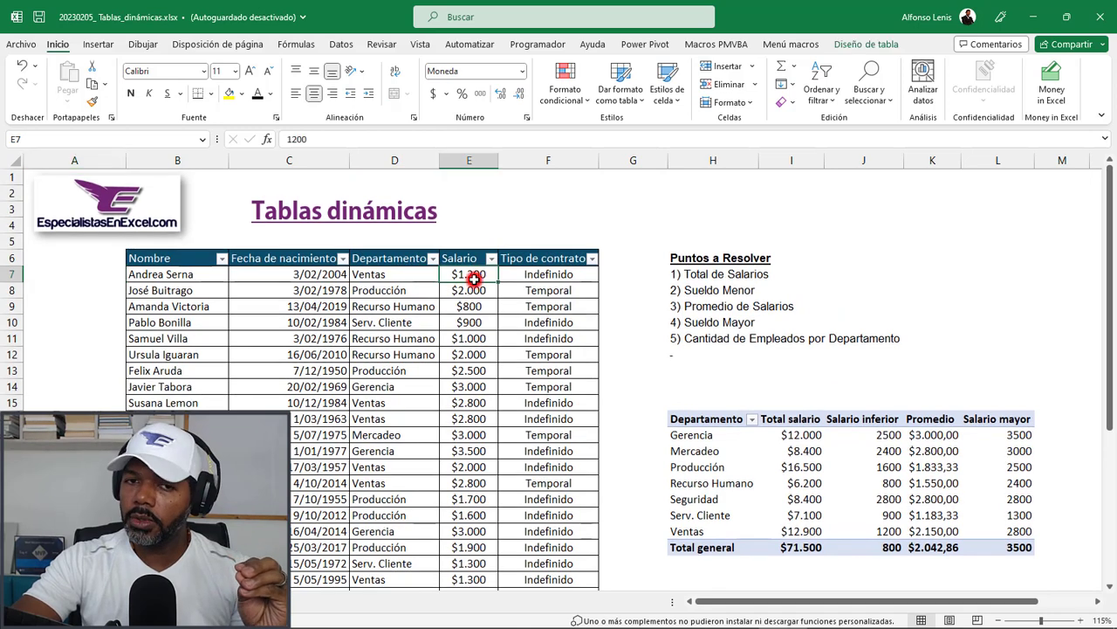
click(471, 301)
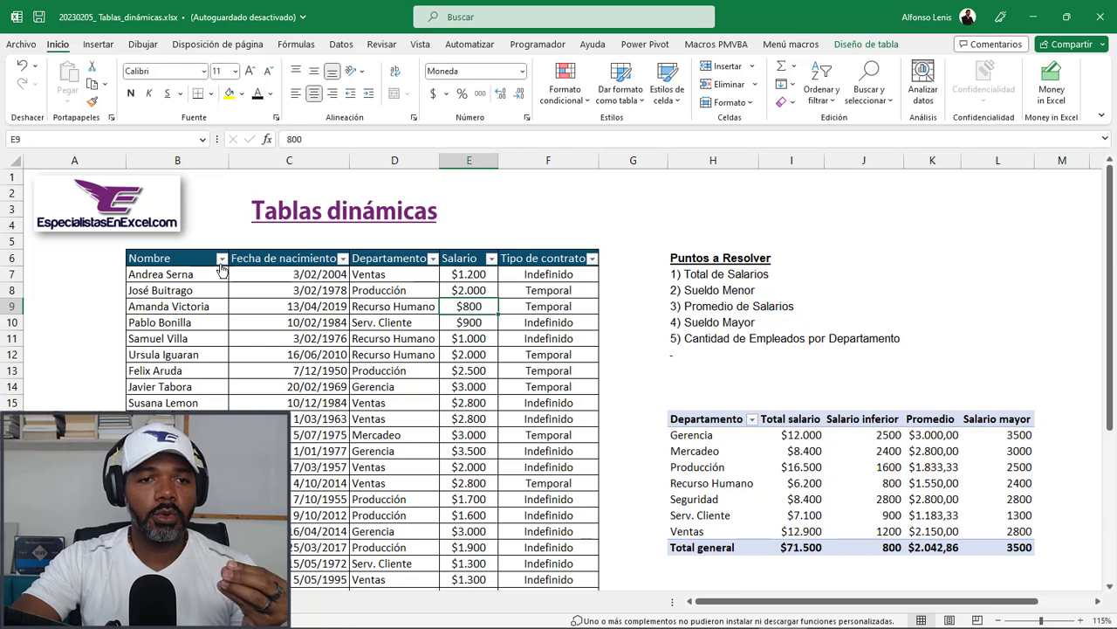
Compare the Nombre, Fecha de nacimiento, Departamento, Salario and Tipo de contrato entries in the source table as candidates for counting employees.
click(174, 274)
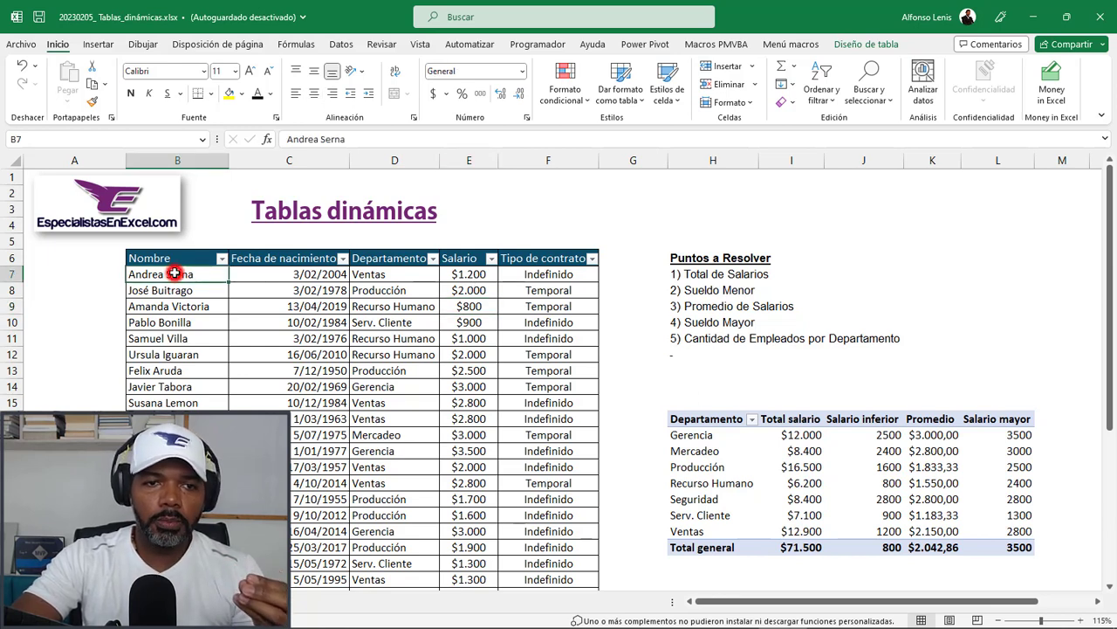
click(281, 286)
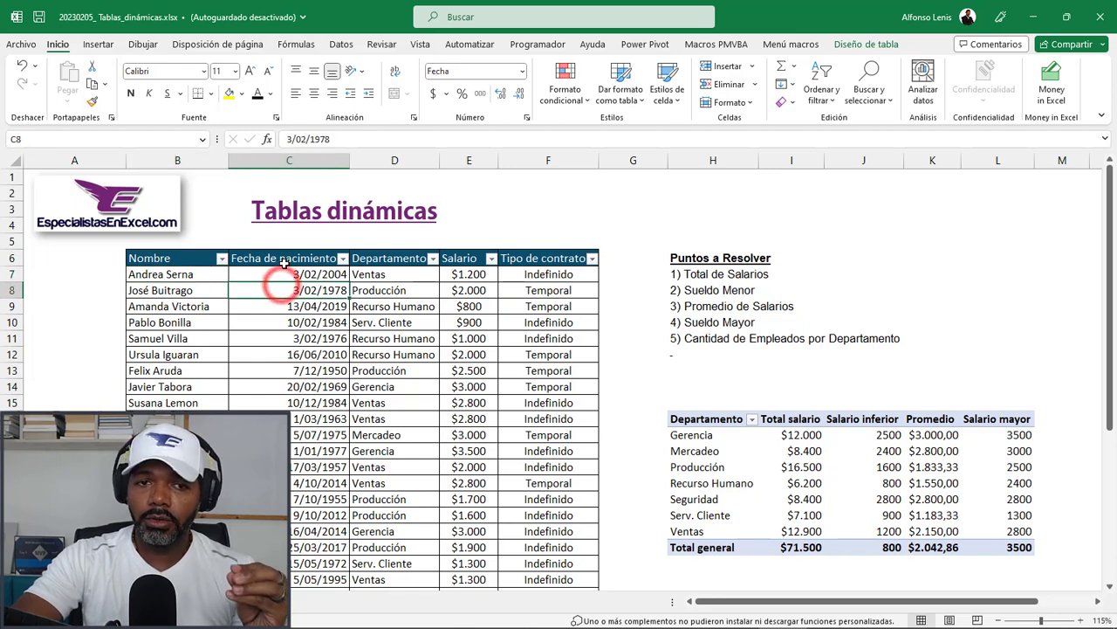
click(406, 276)
click(472, 278)
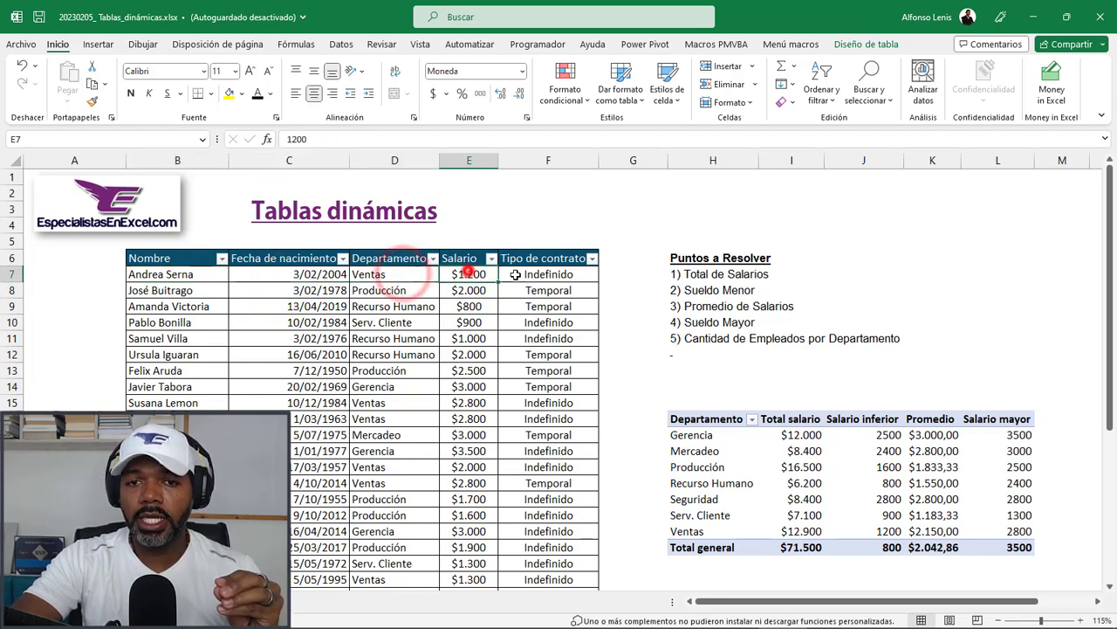
click(576, 279)
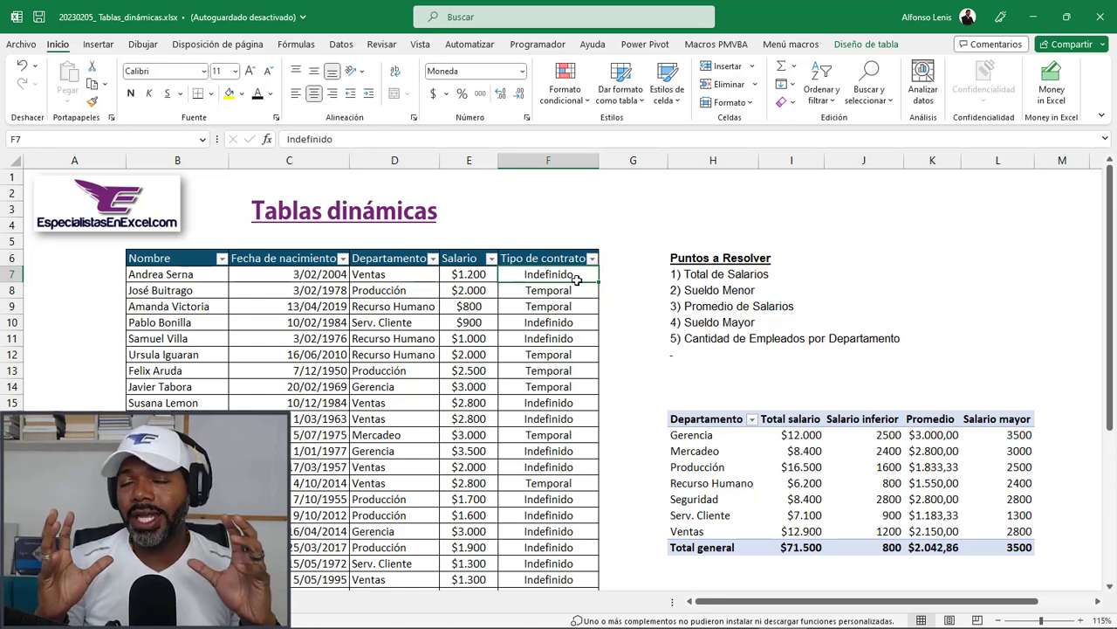
click(470, 278)
click(469, 305)
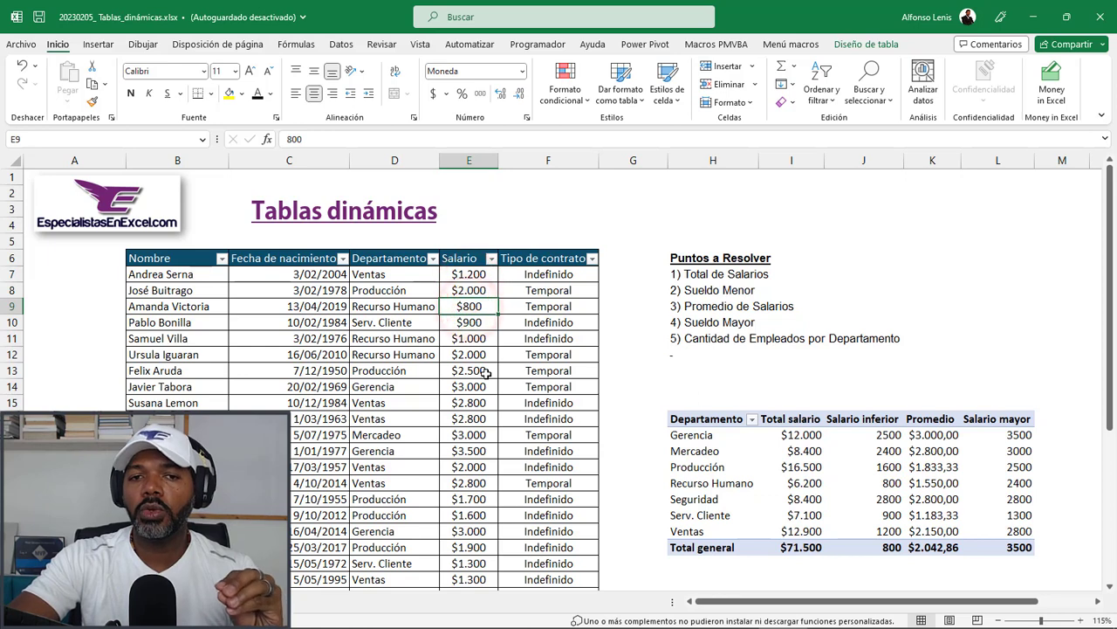
click(539, 286)
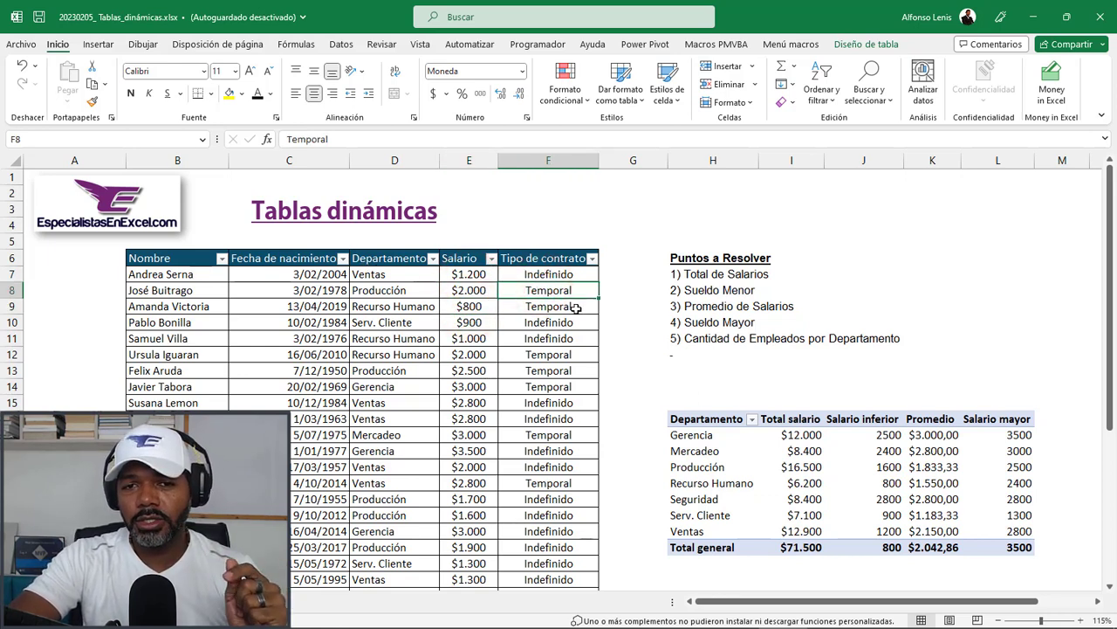
click(221, 274)
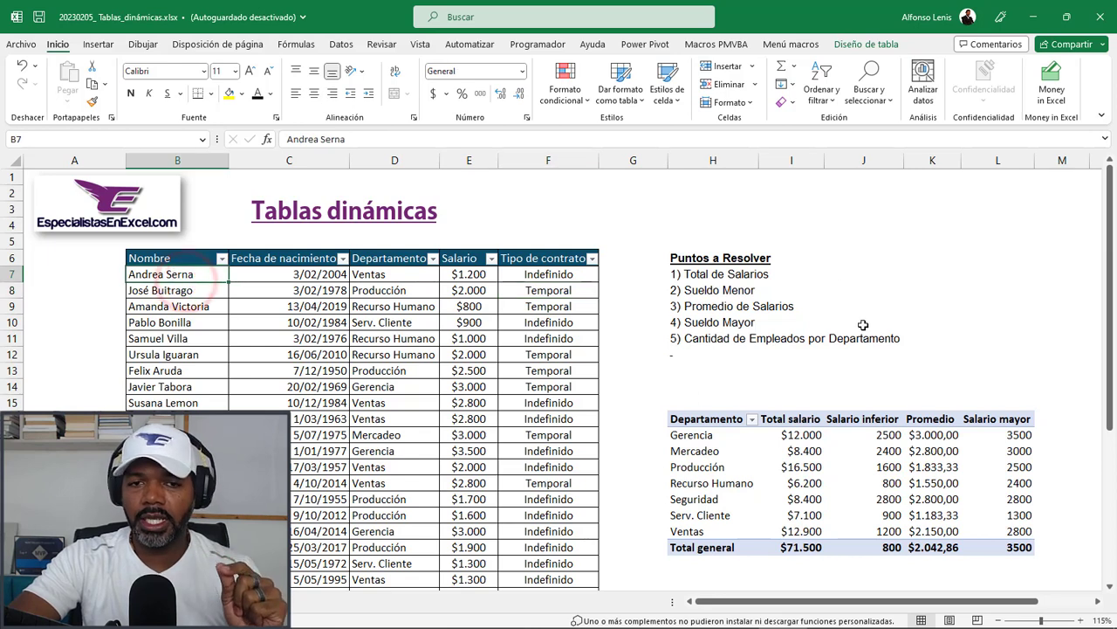
click(467, 276)
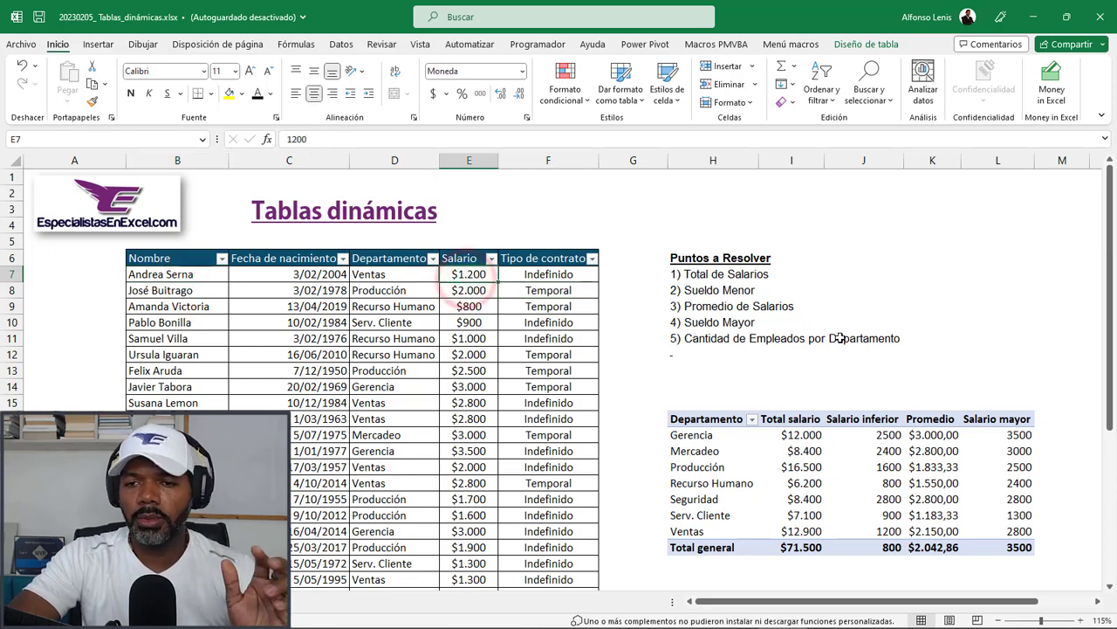
Add Salario a fifth time to the pivot table's values, summarize it by Recuento, and check the resulting count column's grand total.
click(844, 446)
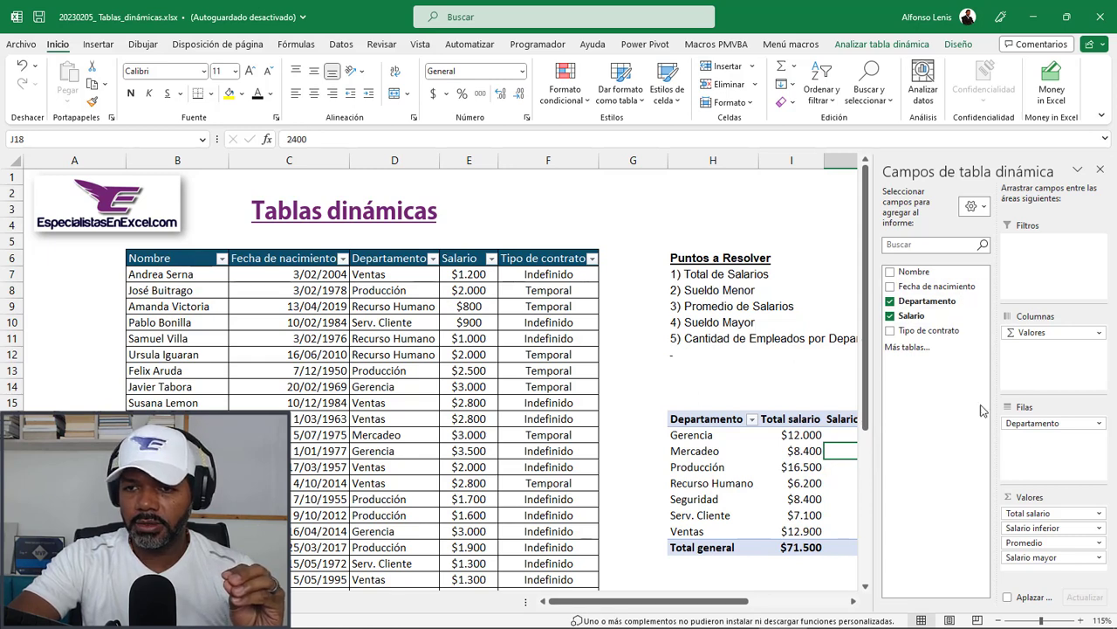
drag(917, 315, 1027, 563)
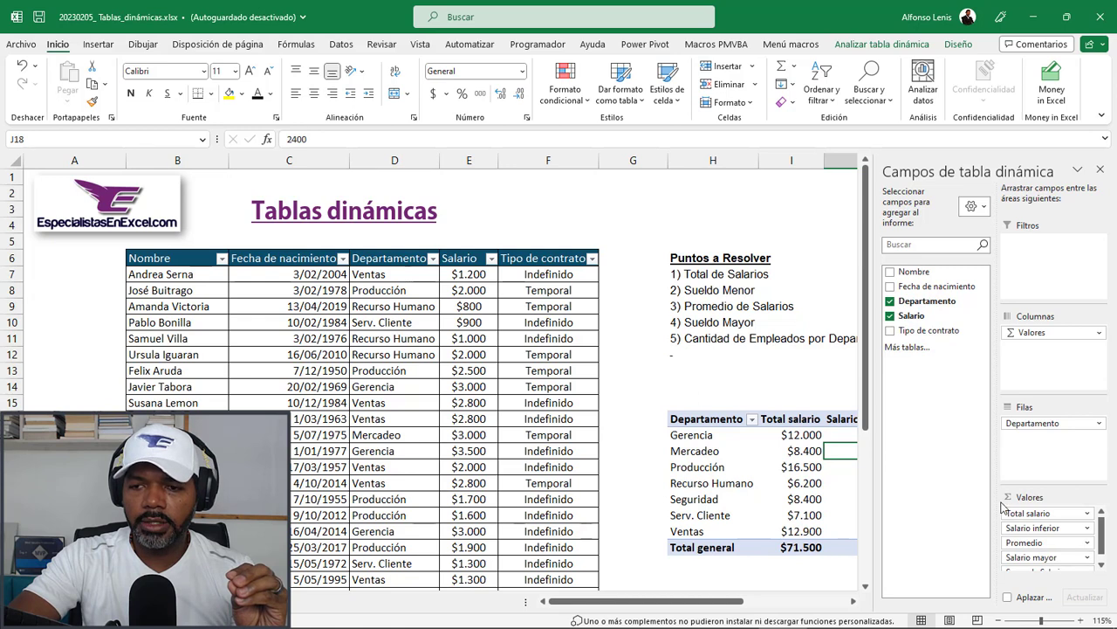
scroll(1048, 542, down, 2)
click(1088, 563)
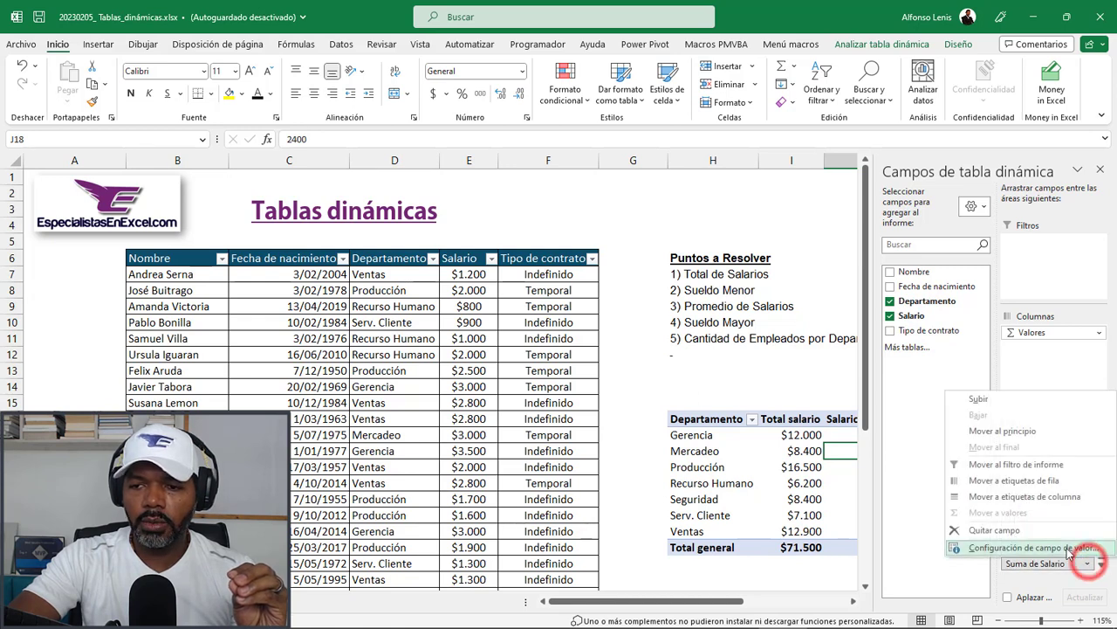
click(1068, 549)
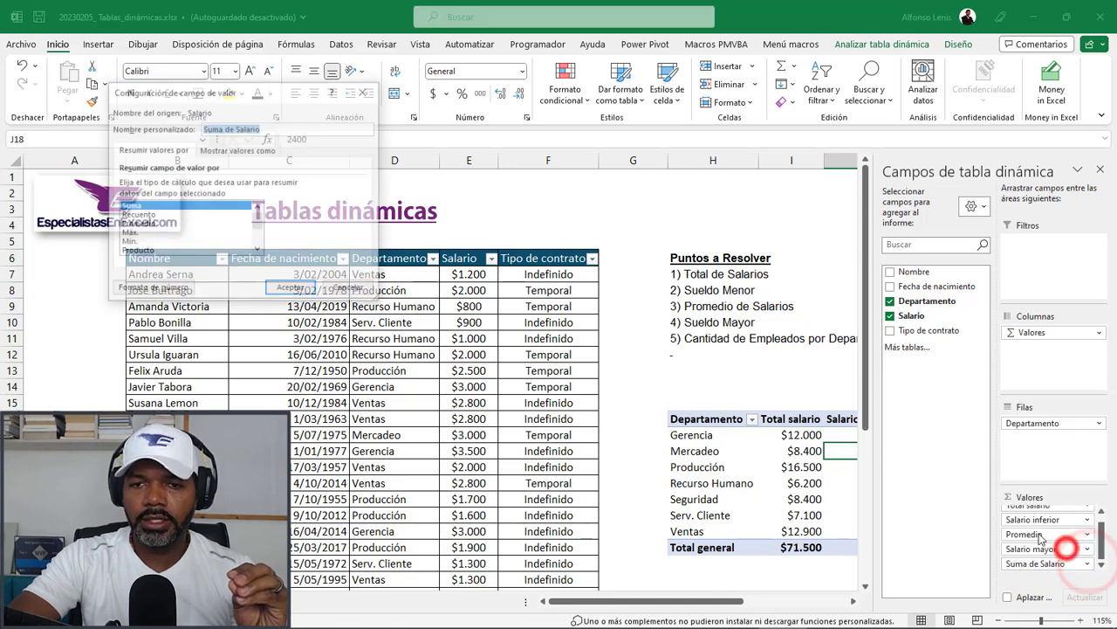
mouse_move(260, 221)
mouse_down()
mouse_move(259, 240)
mouse_move(259, 220)
mouse_up()
click(139, 215)
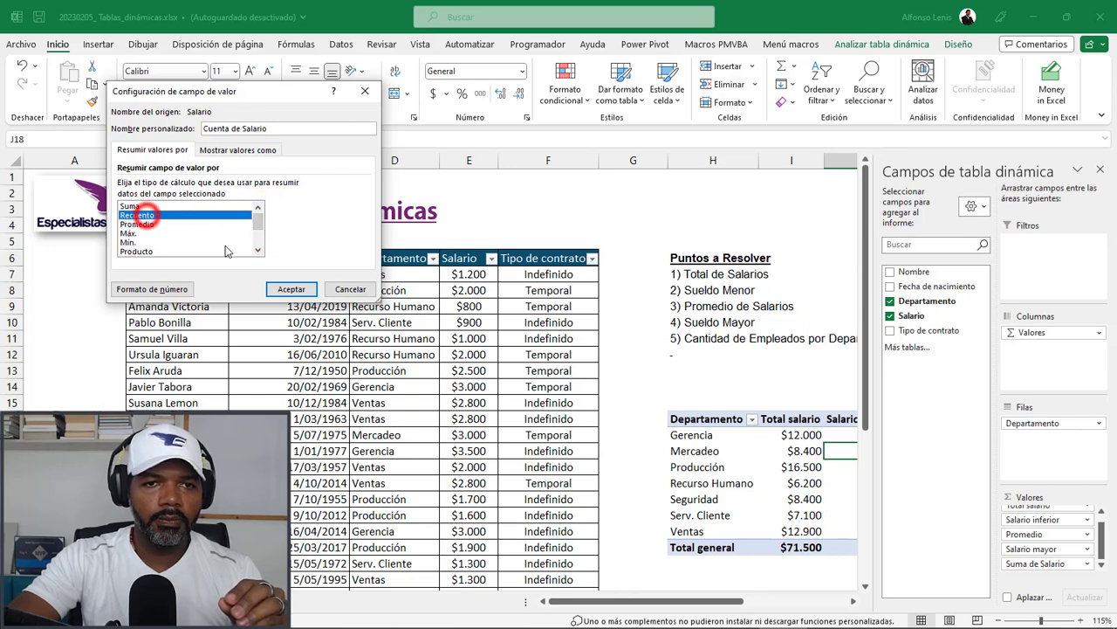
click(293, 287)
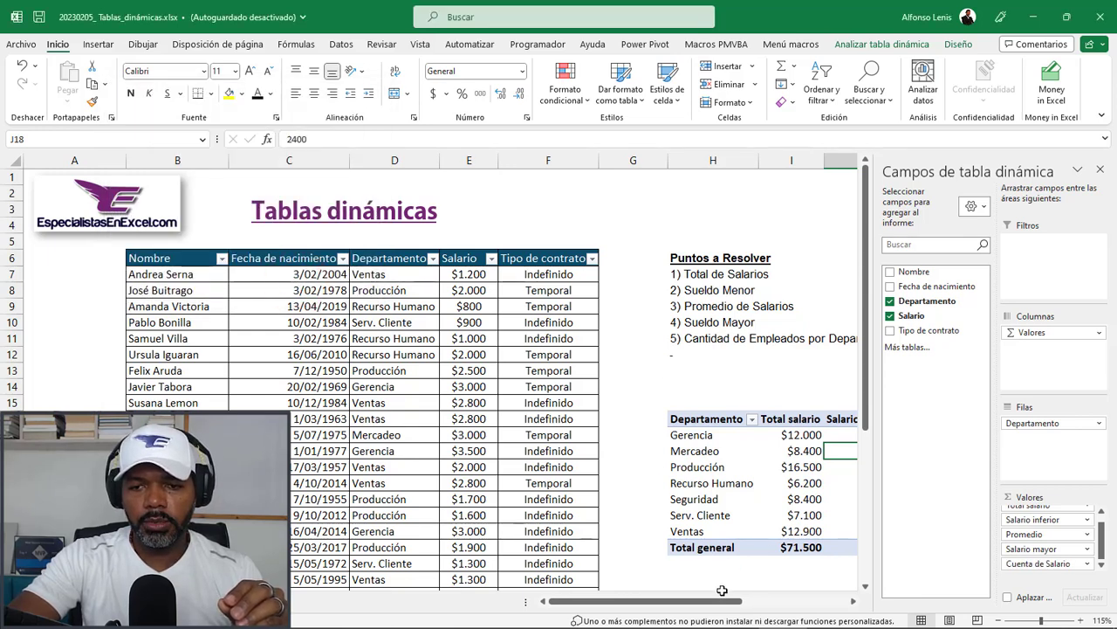
drag(724, 602, 724, 604)
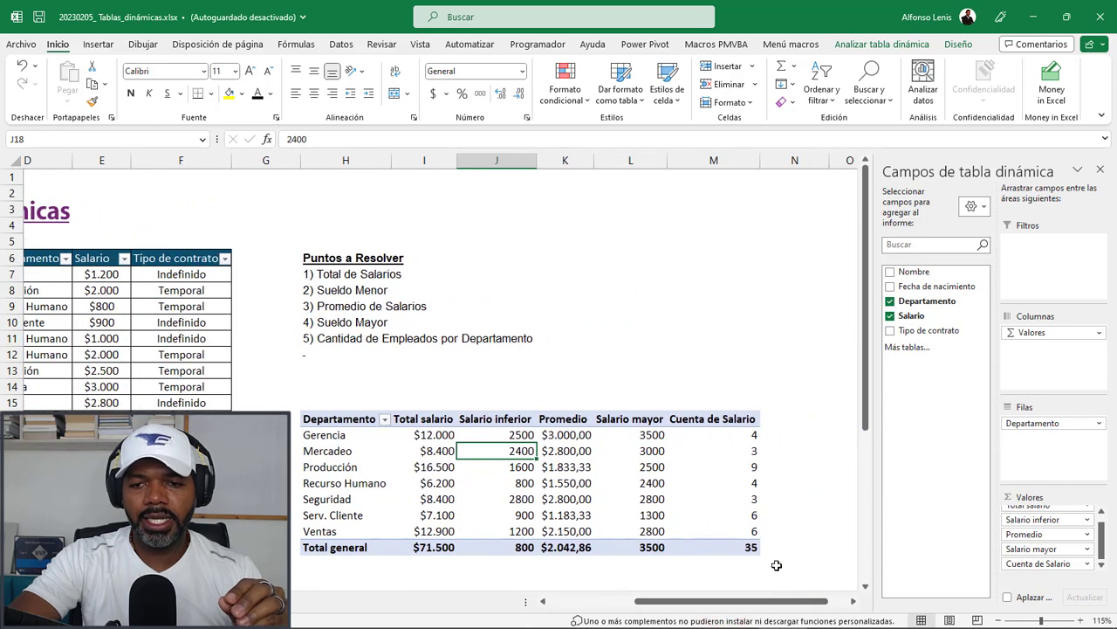
click(753, 547)
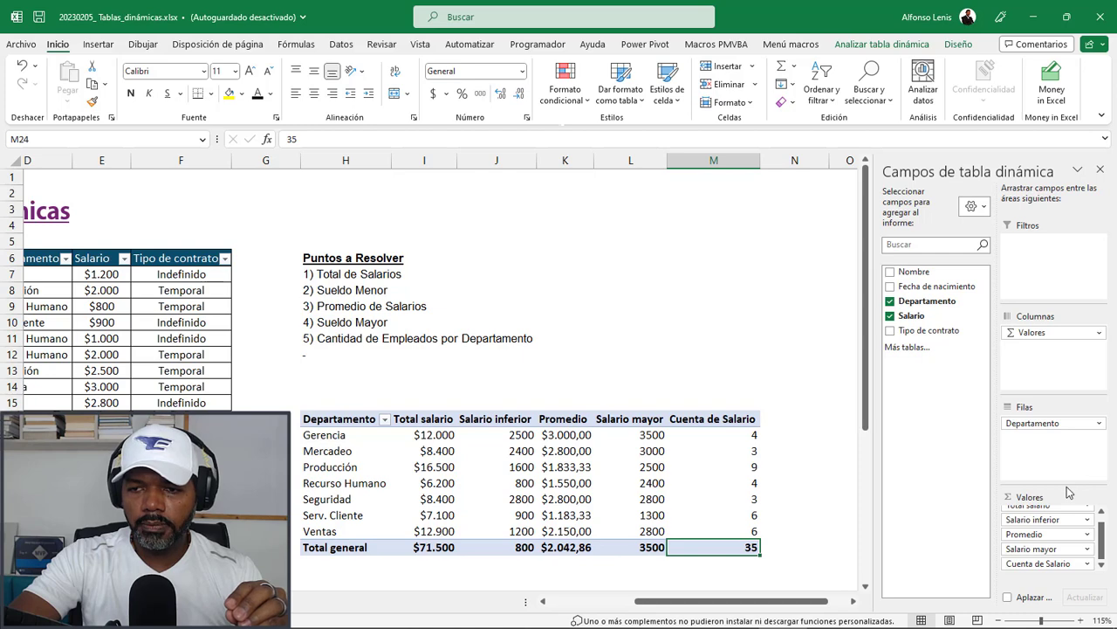
Try the 2-by-2 areas-only and stacked layouts for the pivot field list, ending with fields and areas side by side.
click(1100, 532)
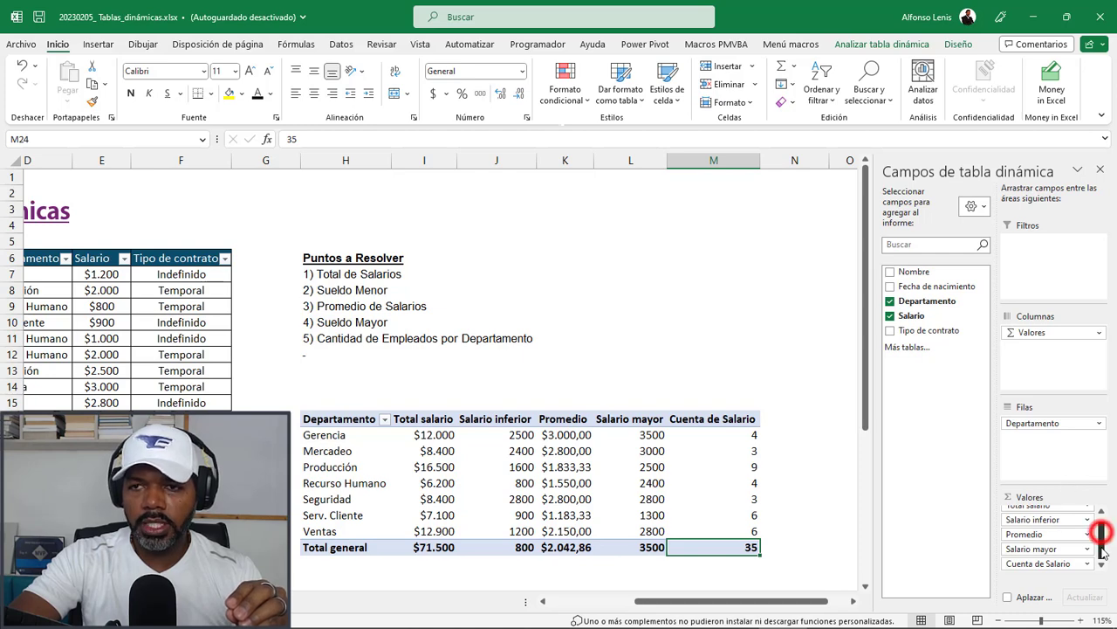
click(984, 207)
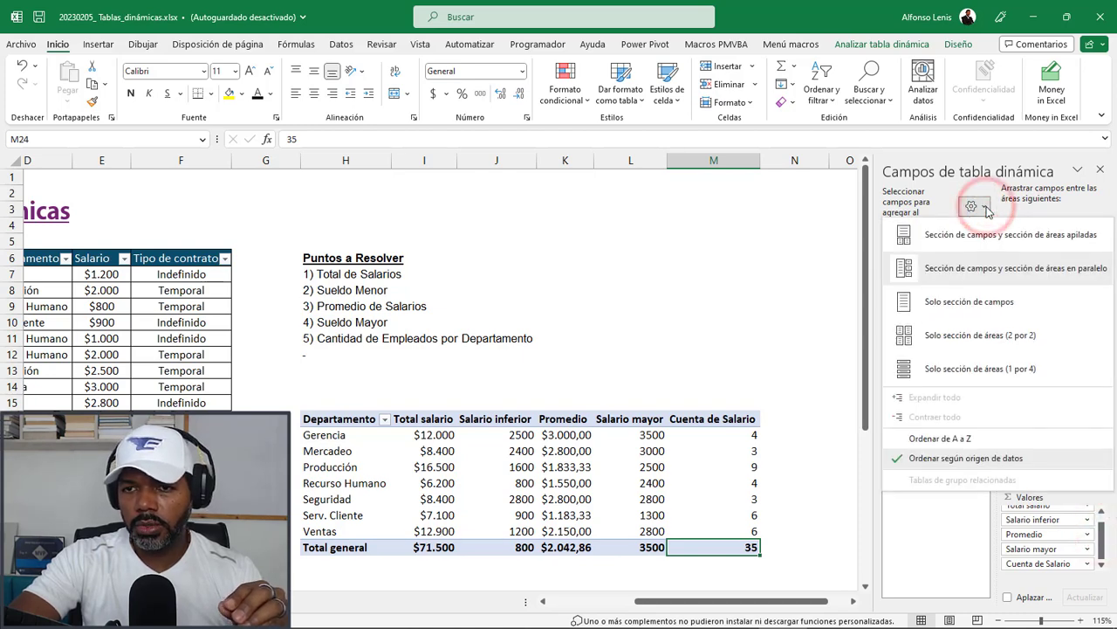
click(960, 334)
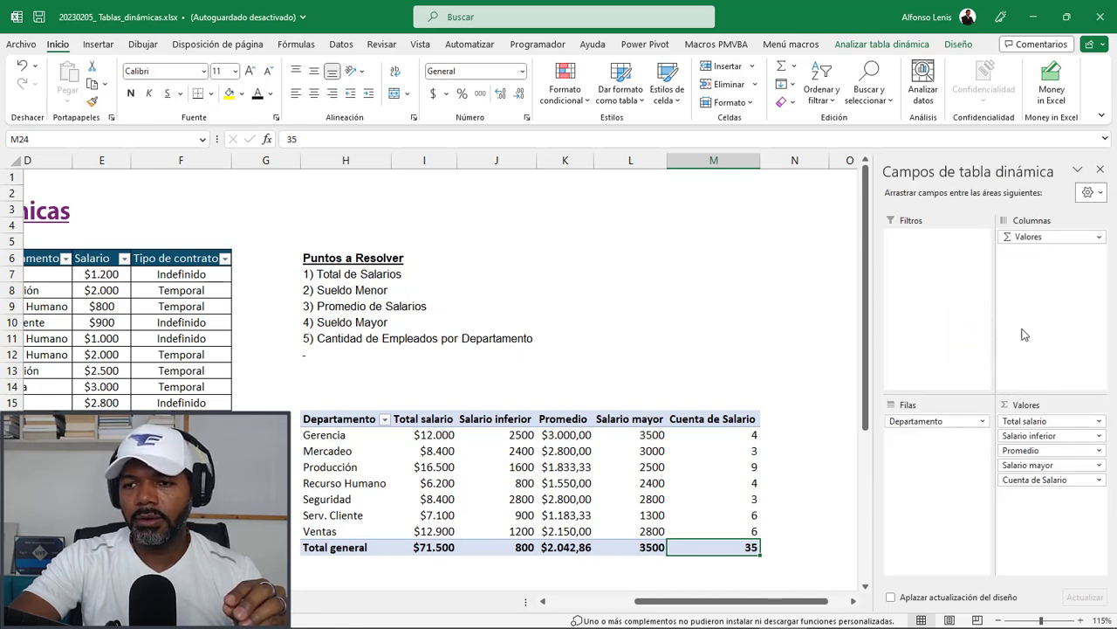
click(1088, 192)
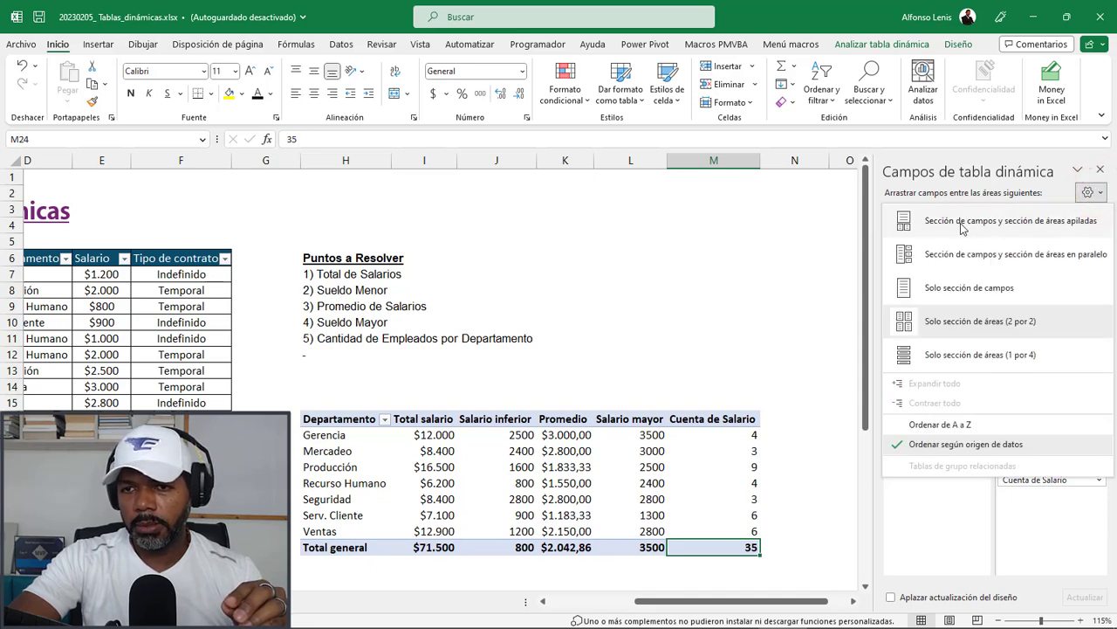
click(963, 229)
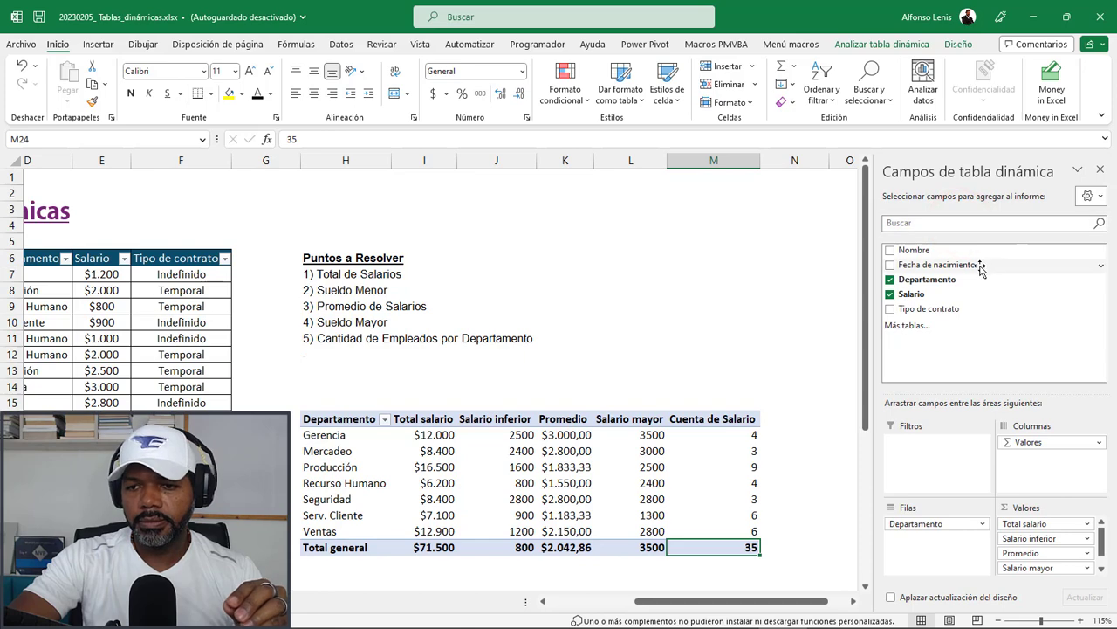
click(1089, 195)
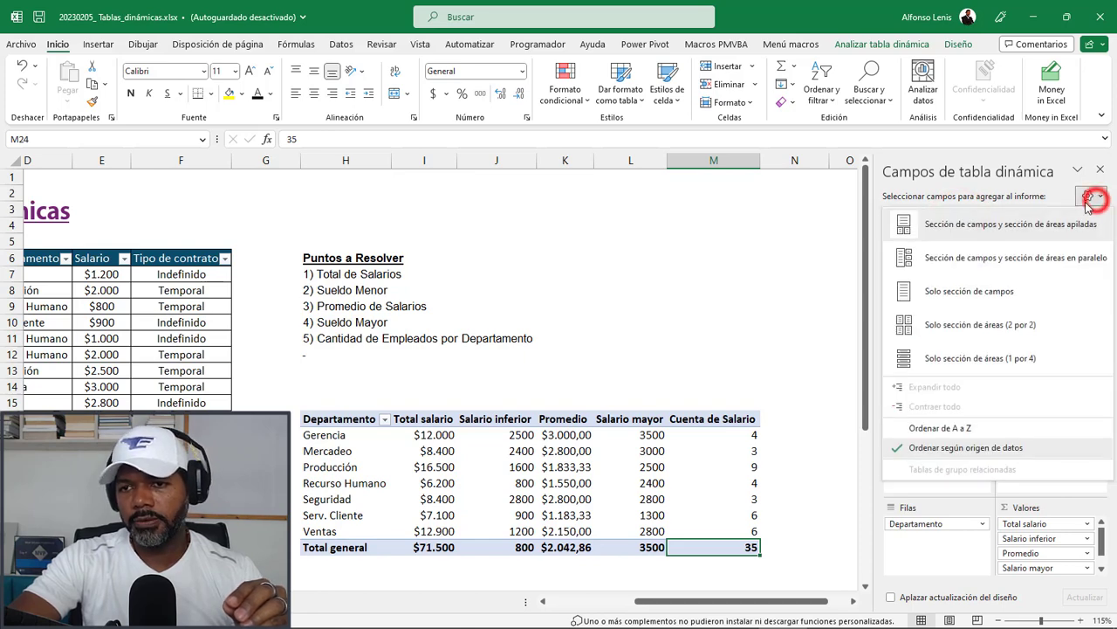
click(945, 258)
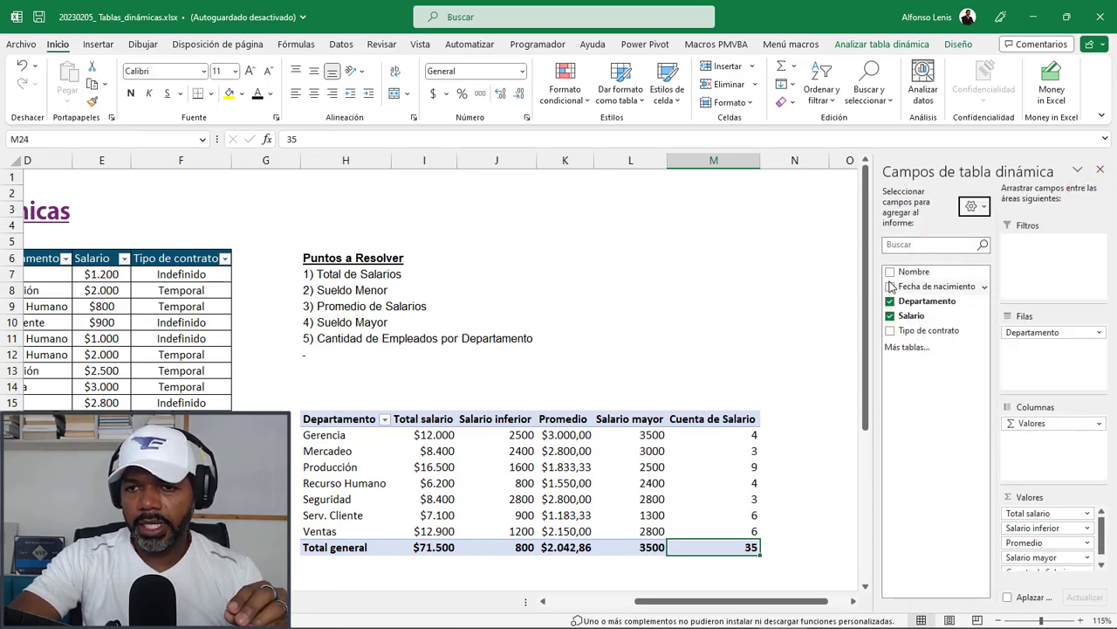
Add Nombre to the pivot table's values and remove the Cuenta de Salario field.
drag(907, 271, 1037, 573)
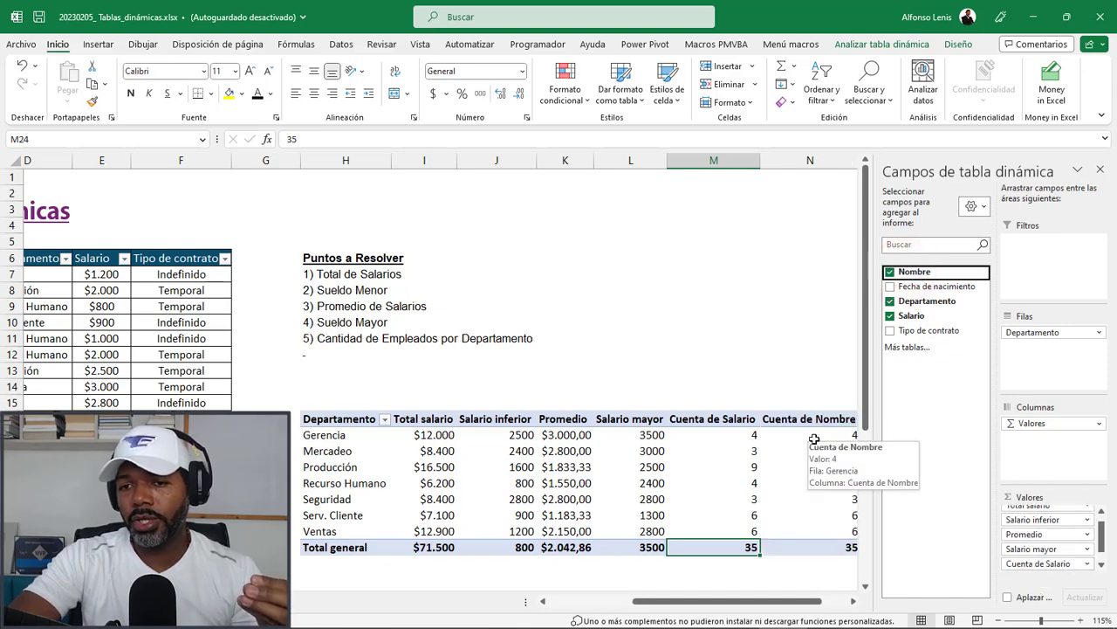
scroll(1066, 522, down, 1)
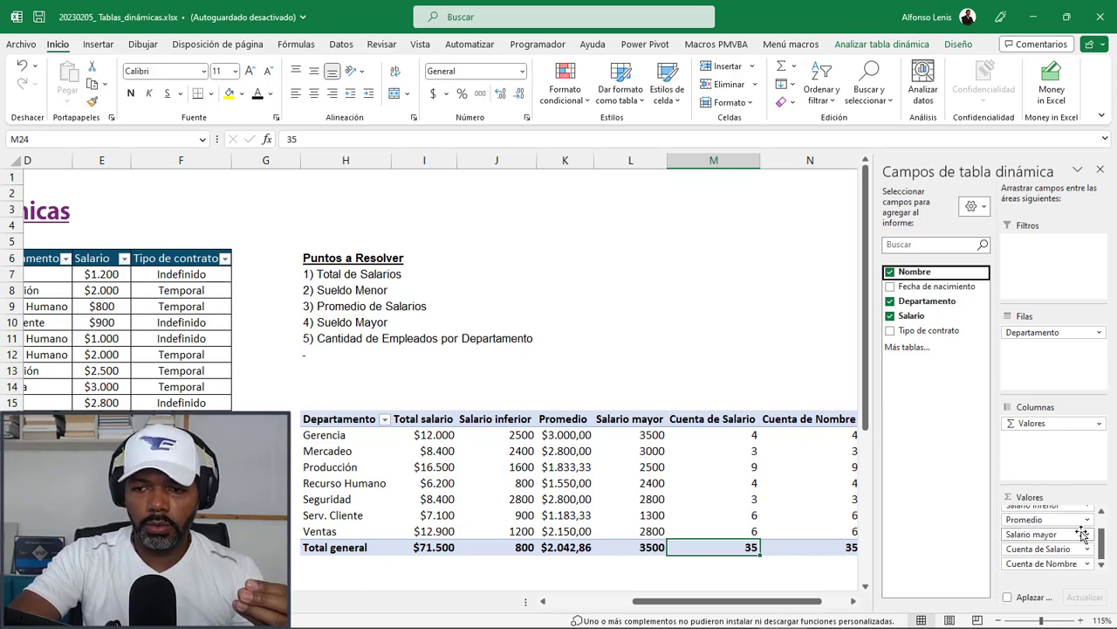
click(785, 550)
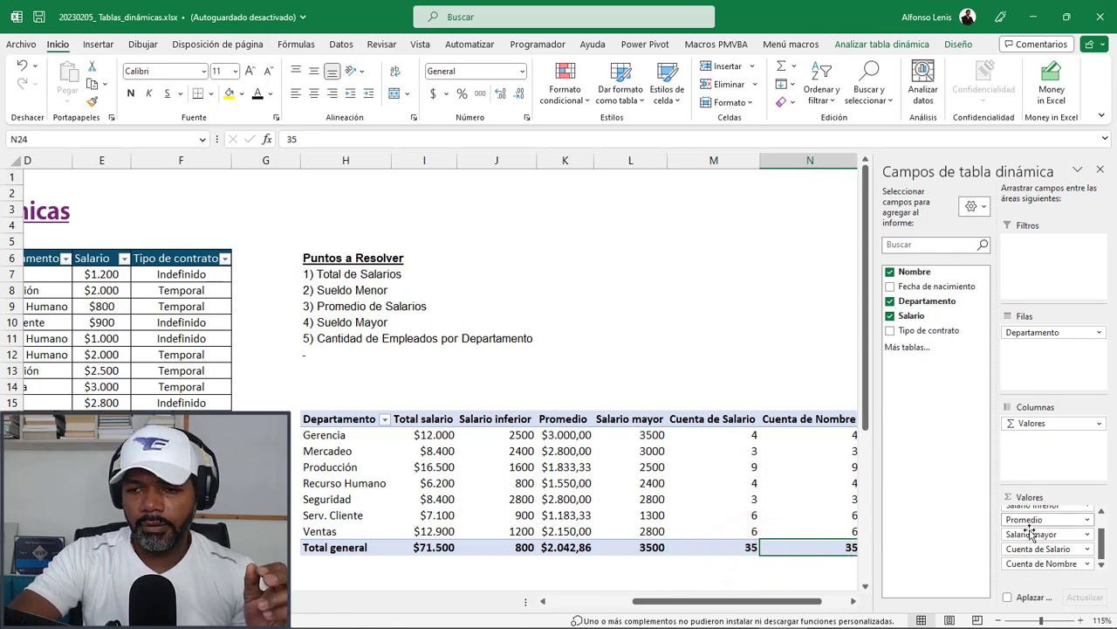
click(1087, 563)
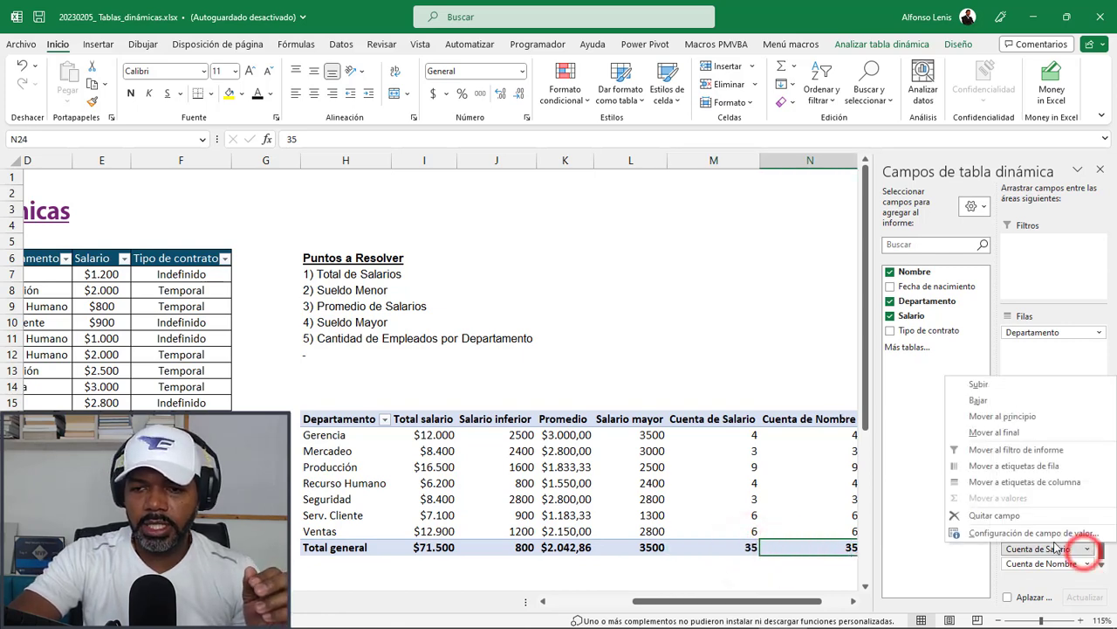
click(1017, 517)
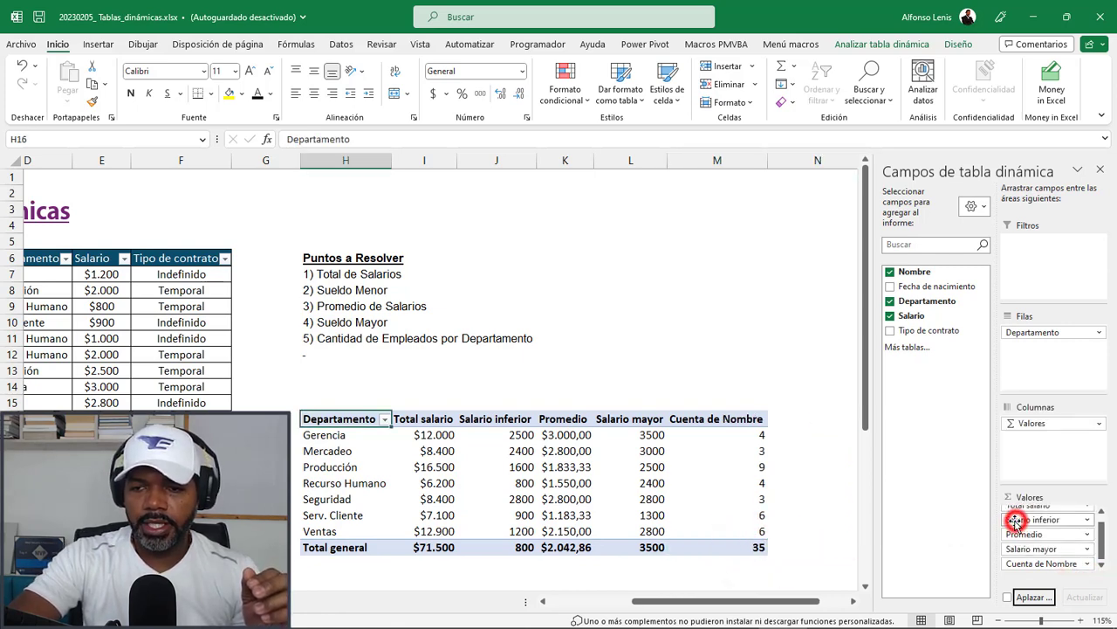
Set the custom name of the Nombre count field to Cantidad de empleados and save the workbook.
click(1088, 564)
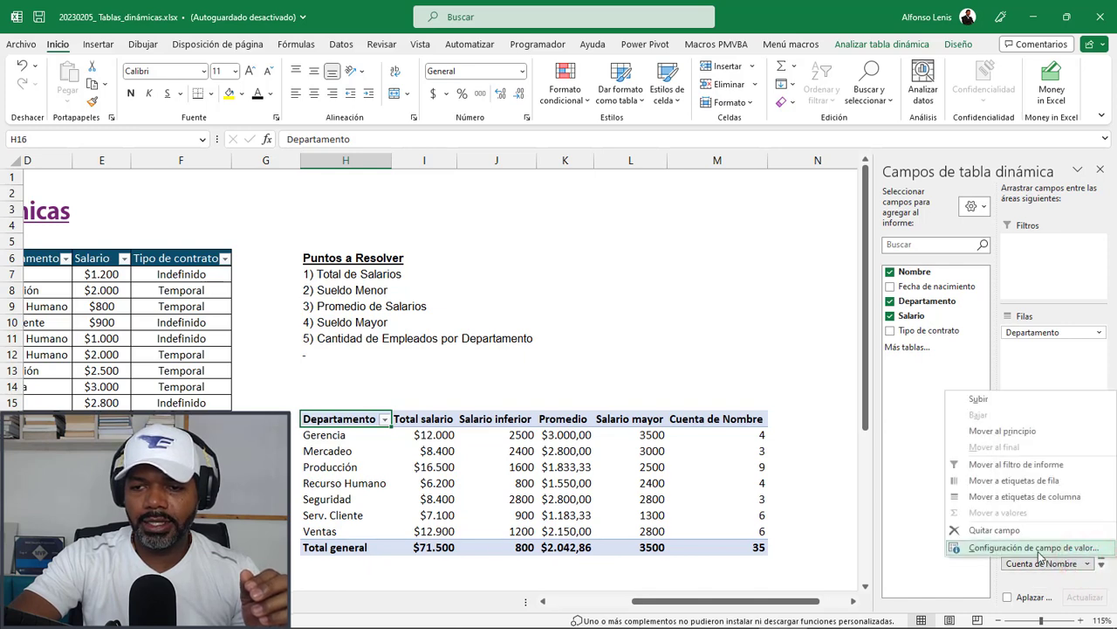
click(1004, 547)
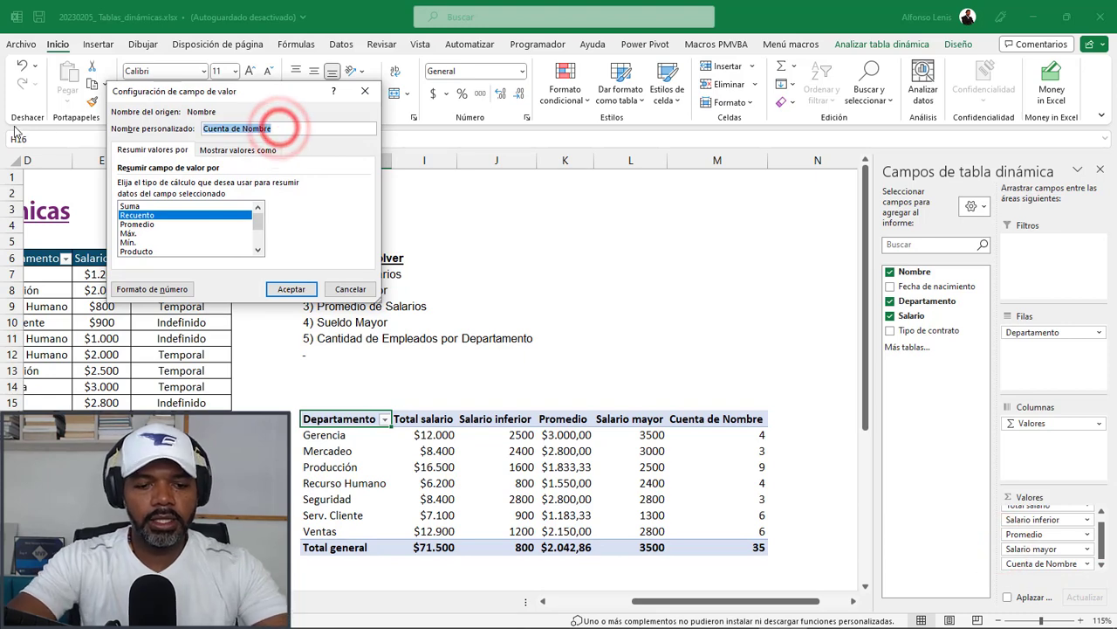
text(Cantidad)
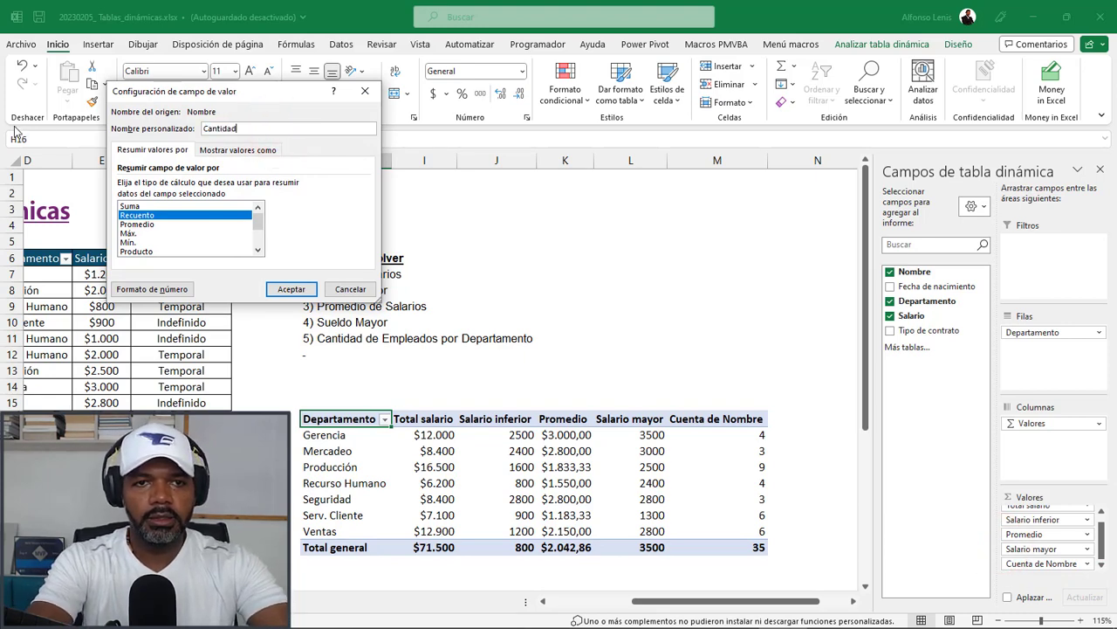
text( de empleados)
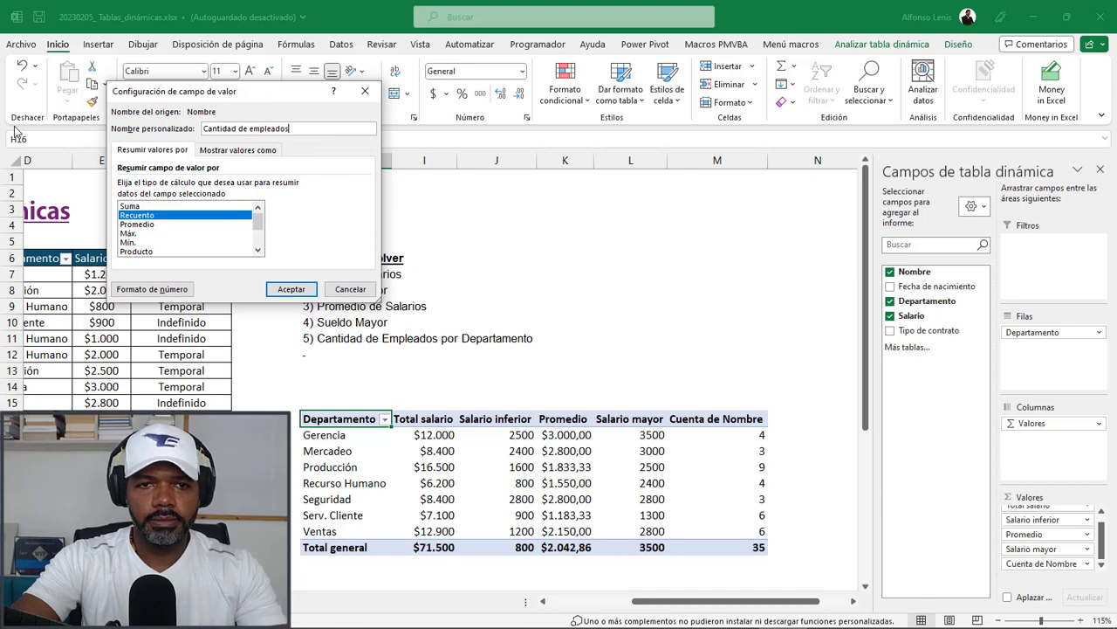
click(287, 289)
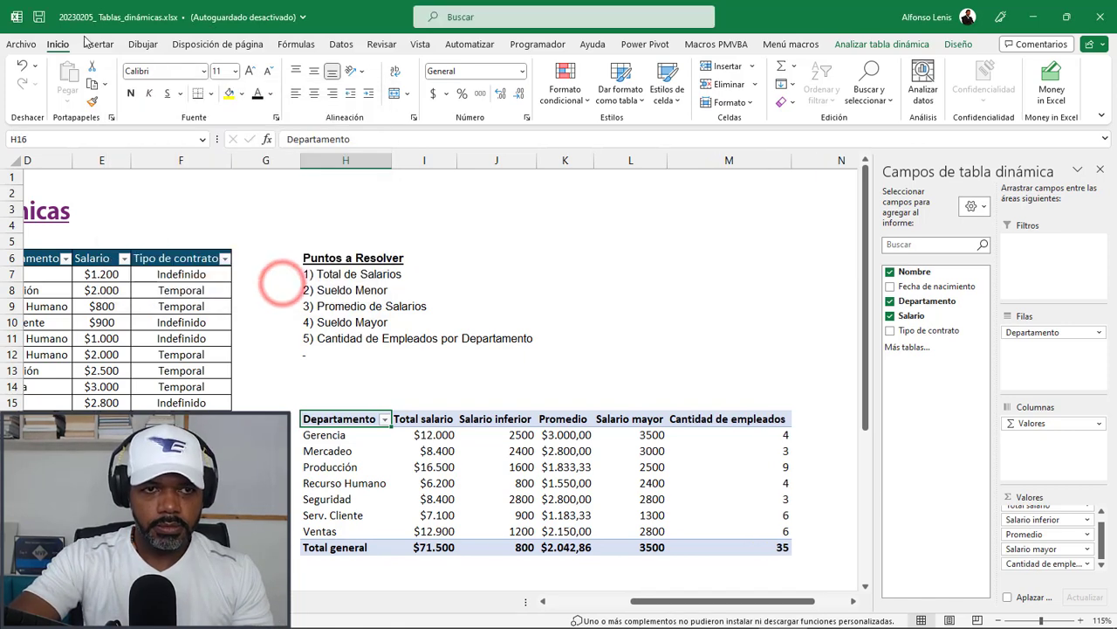
click(38, 17)
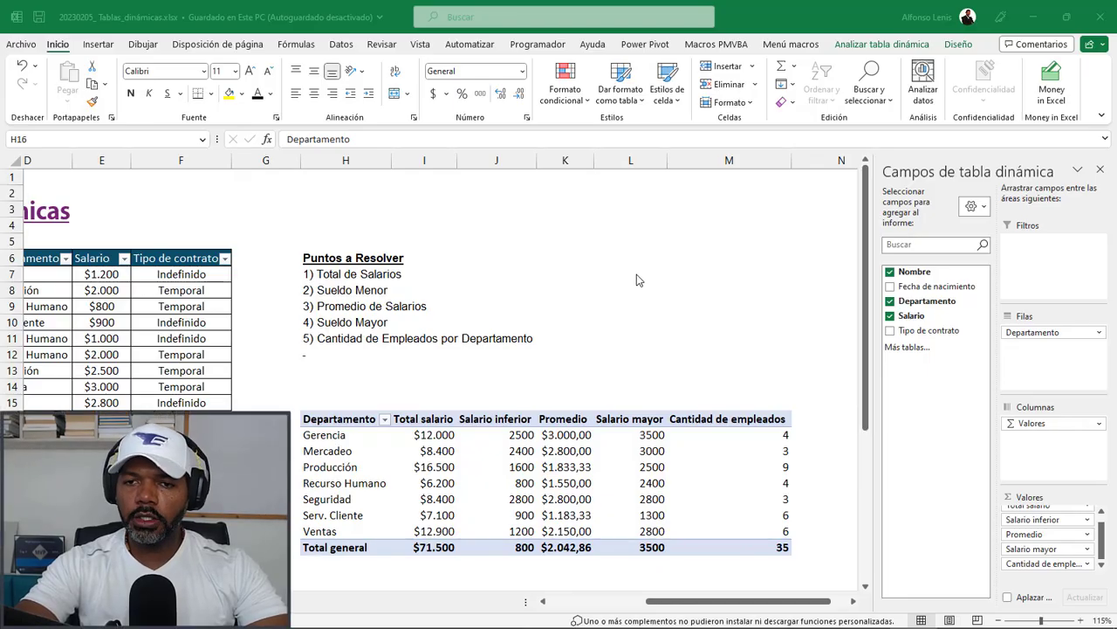
click(1052, 268)
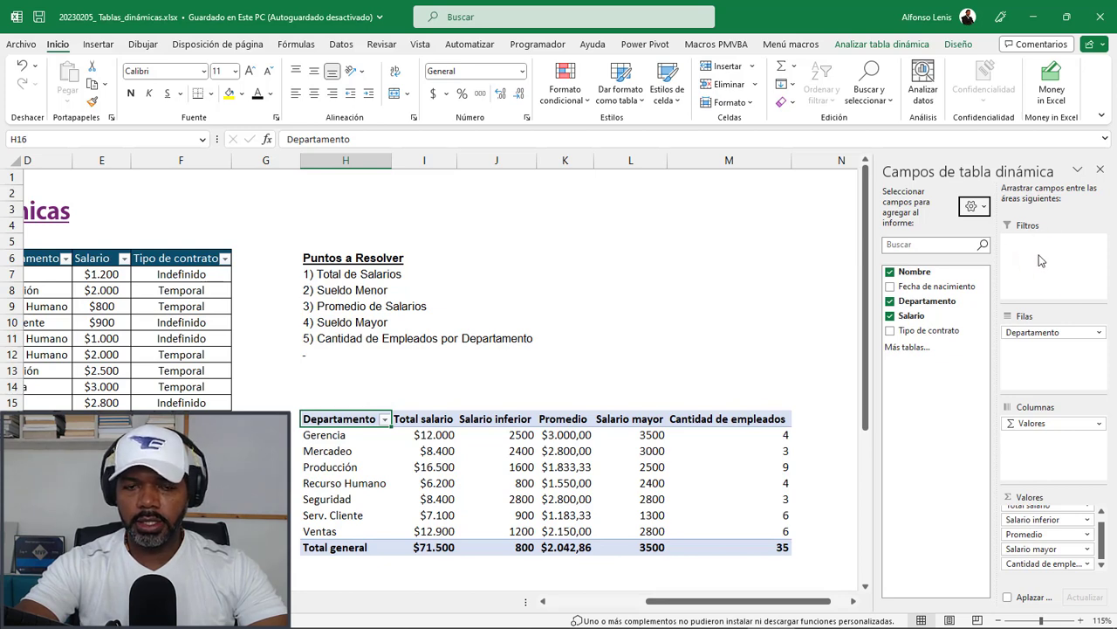
Add Tipo de contrato as a report filter of the pivot table and review the filter alongside the department results.
click(1040, 261)
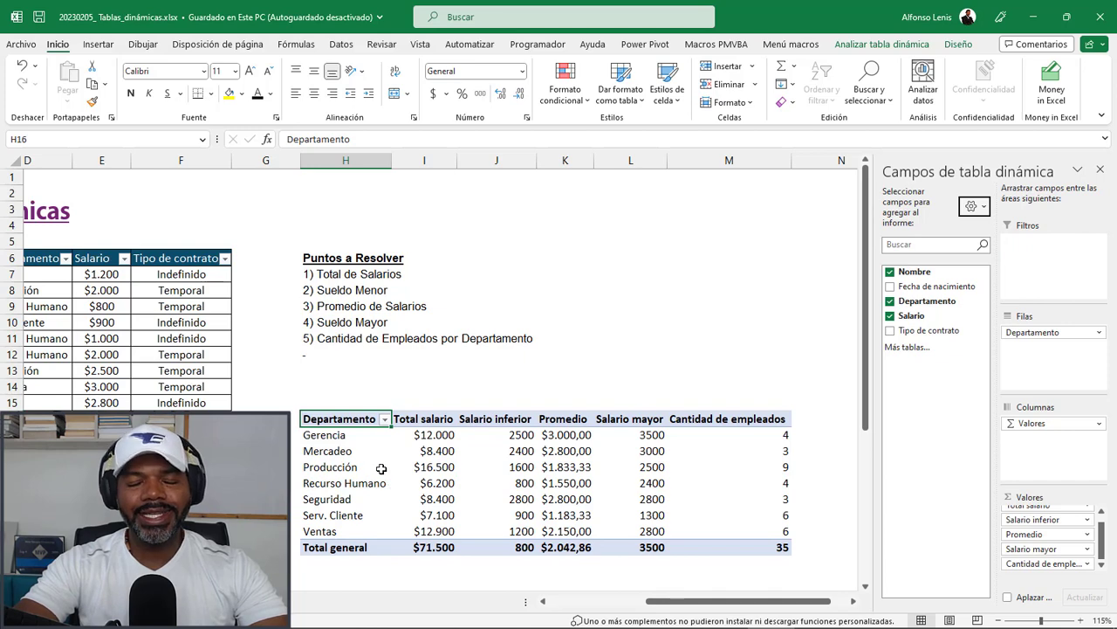
mouse_move(551, 436)
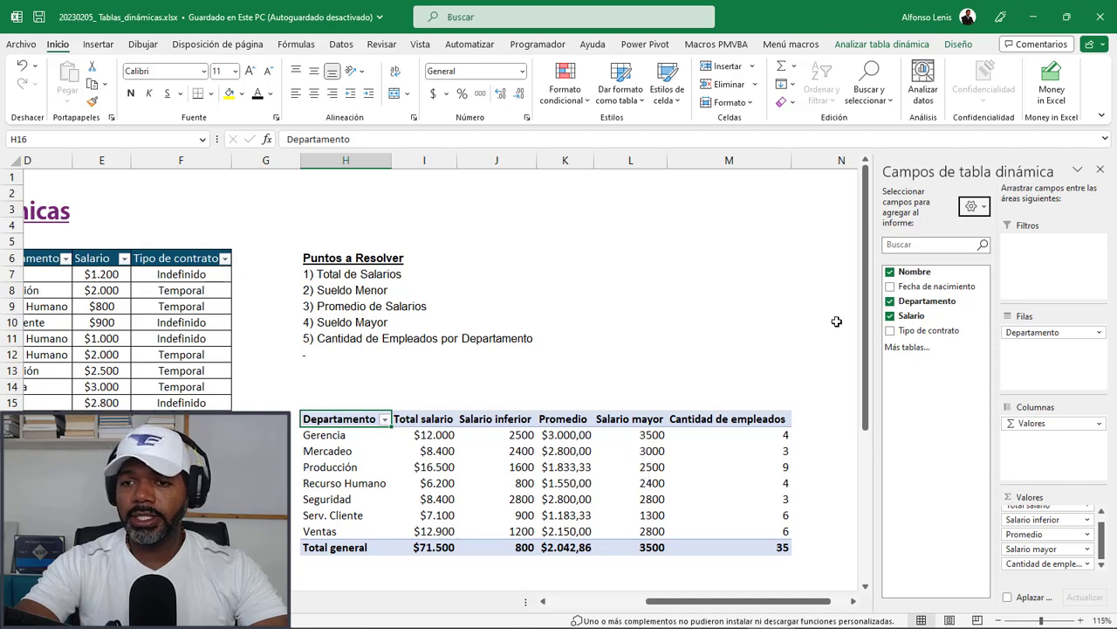
drag(910, 337, 1038, 268)
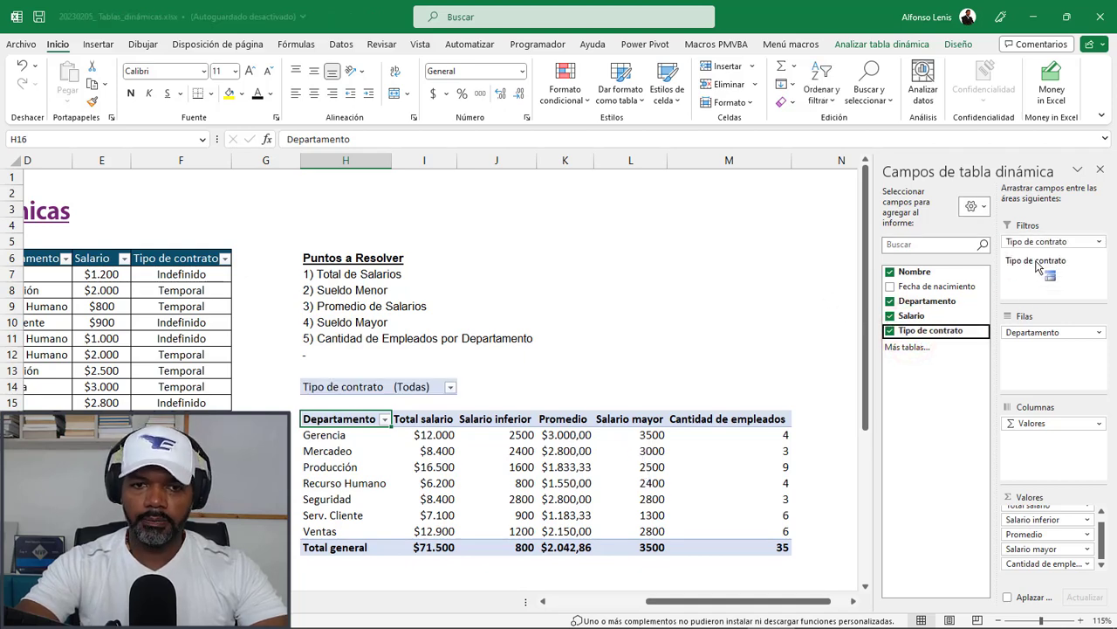
click(364, 386)
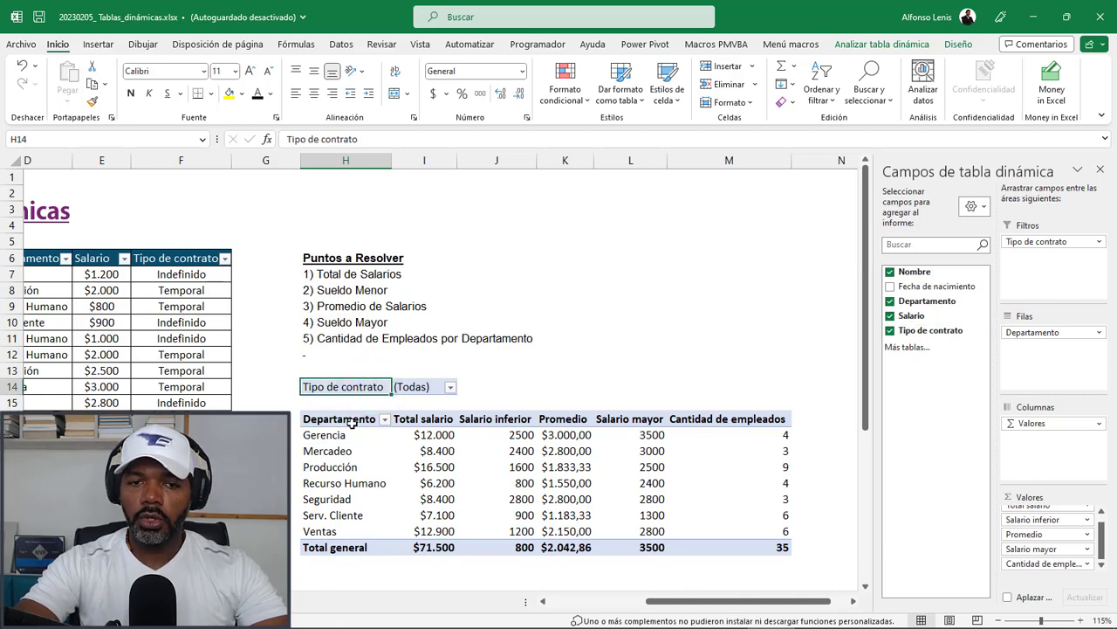
drag(345, 419, 725, 548)
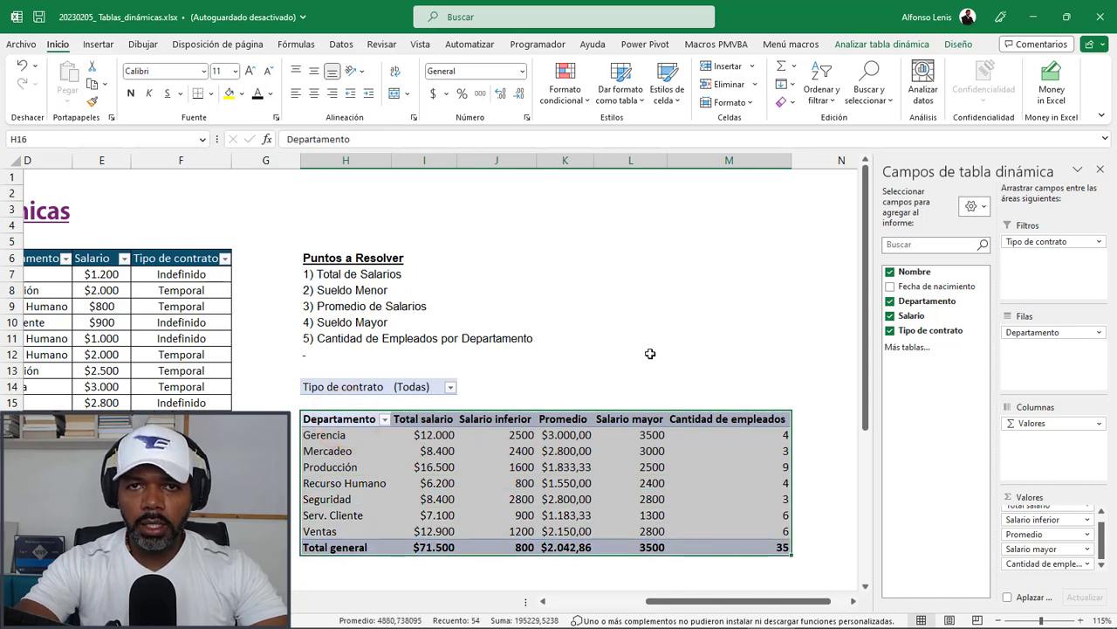
click(650, 353)
click(363, 387)
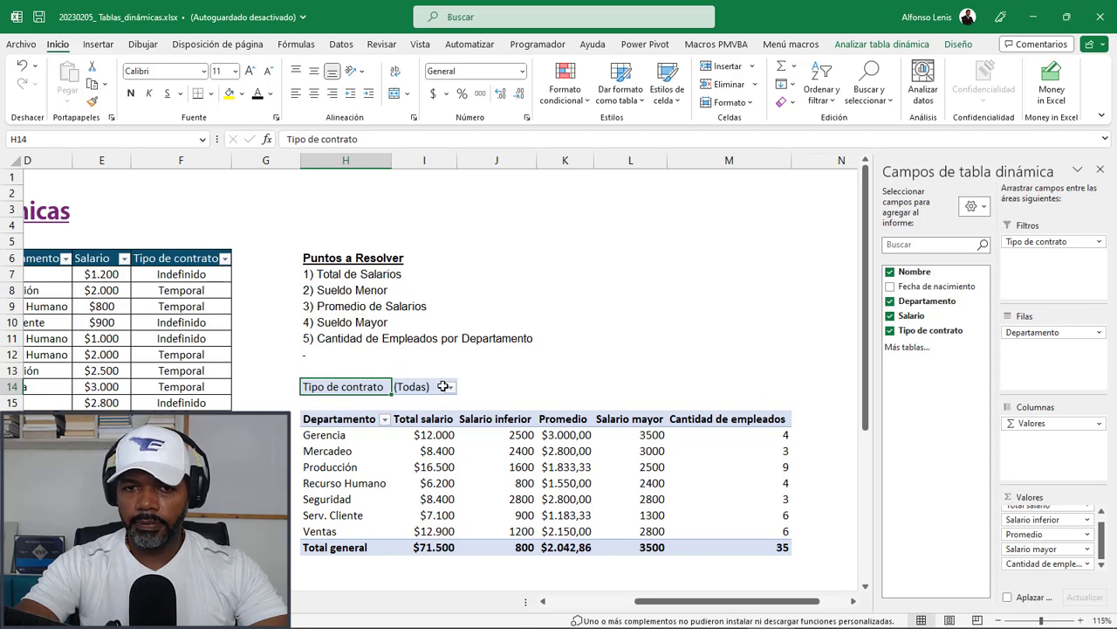
click(403, 389)
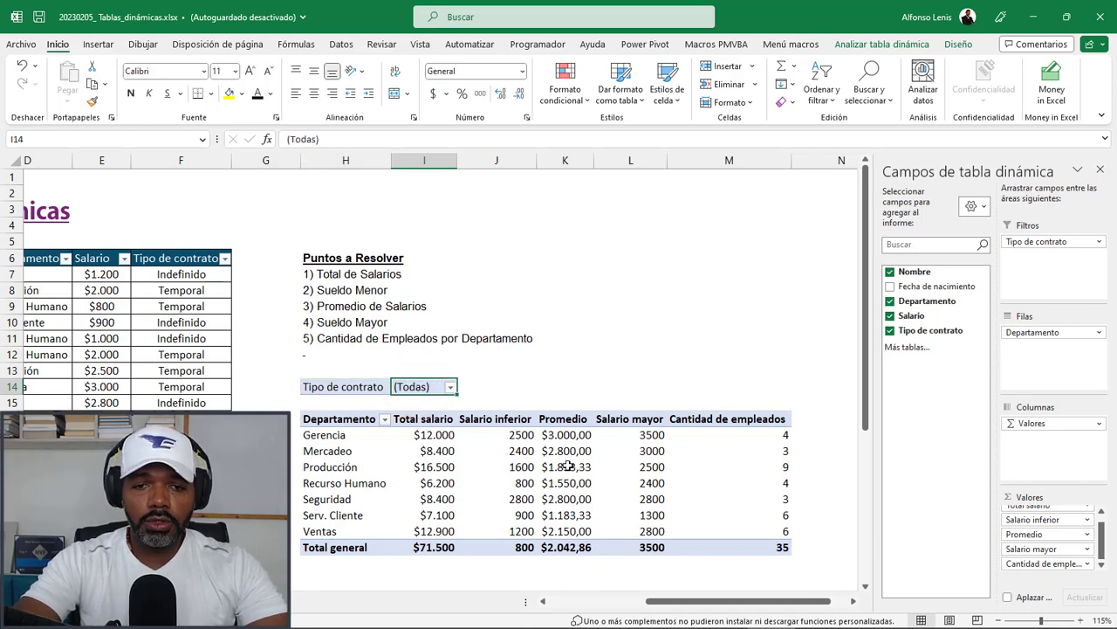
click(598, 468)
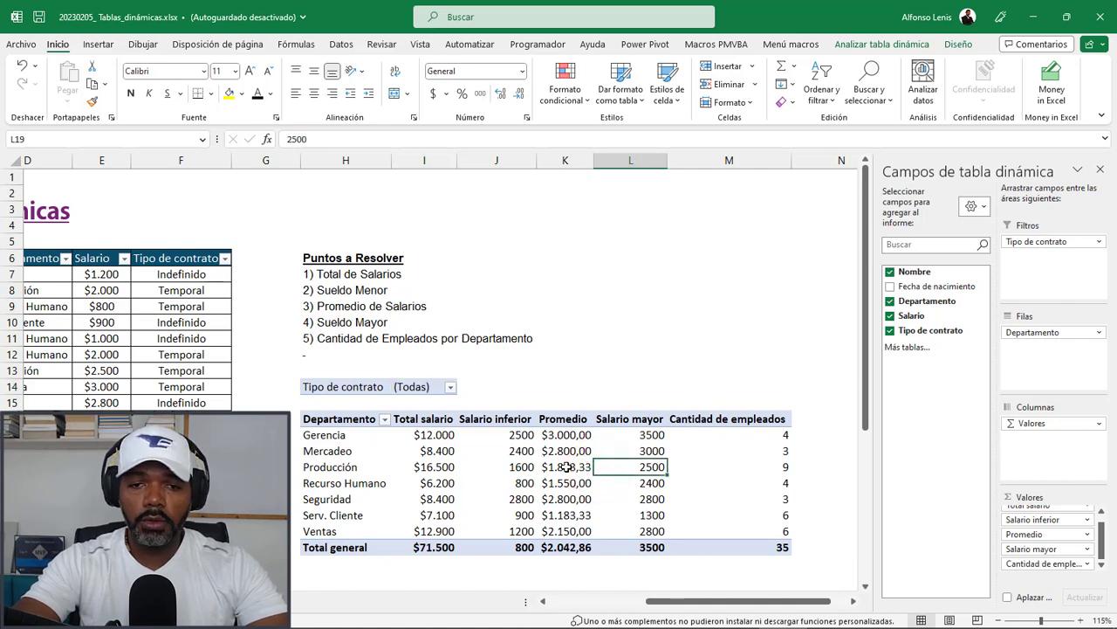
Filter the pivot table to Tipo de contrato Indefinido, and switch the filter to Temporal to compare the figures.
click(451, 389)
click(328, 432)
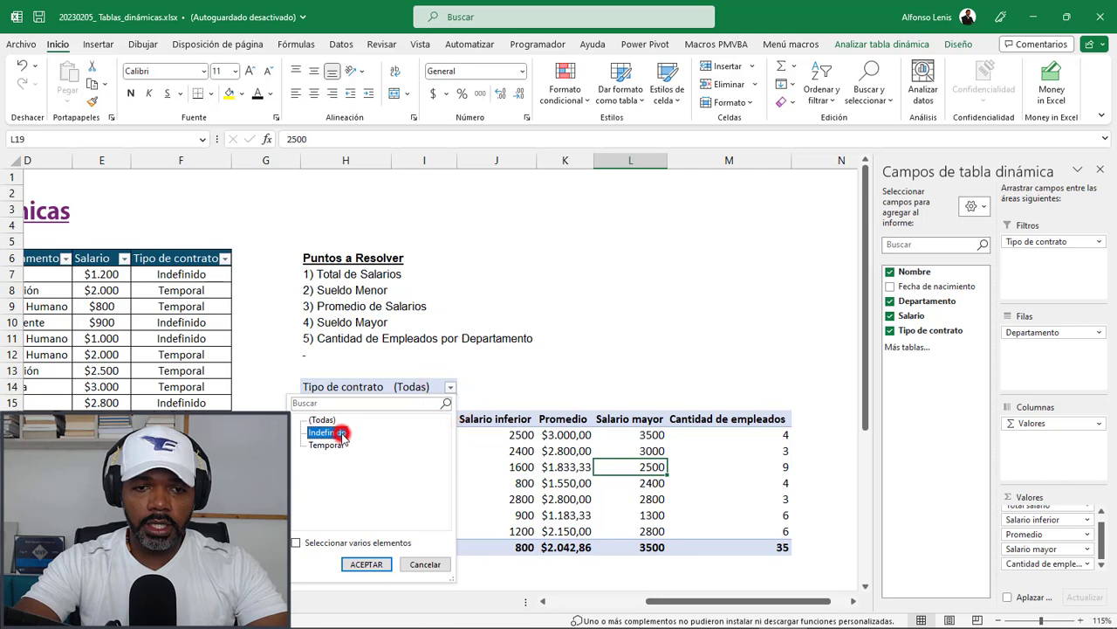
click(370, 564)
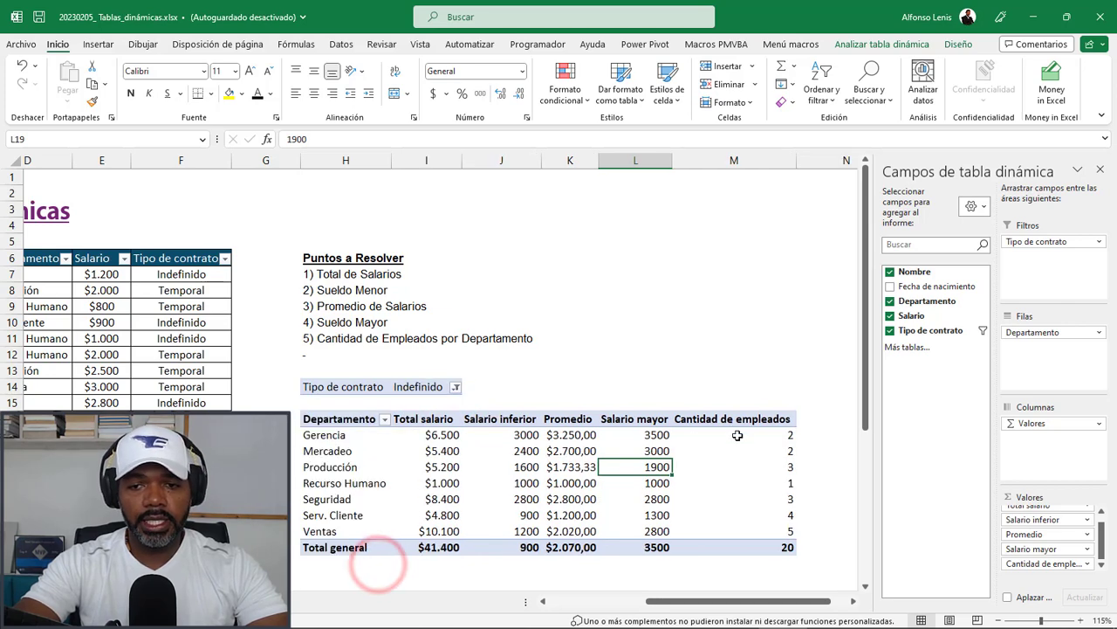
click(455, 387)
click(331, 444)
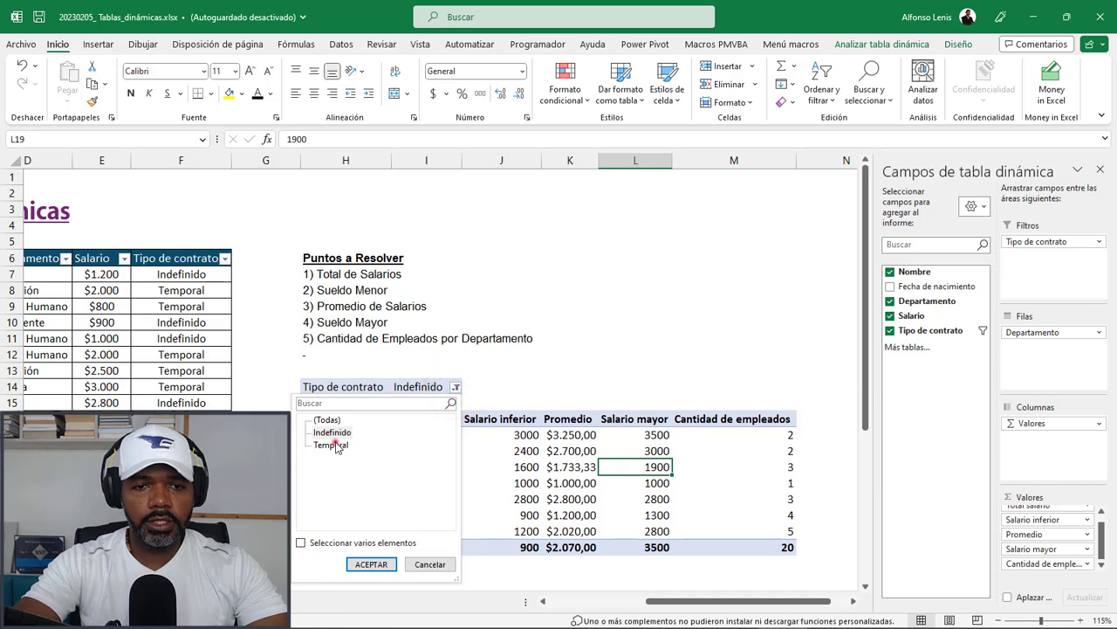
click(371, 564)
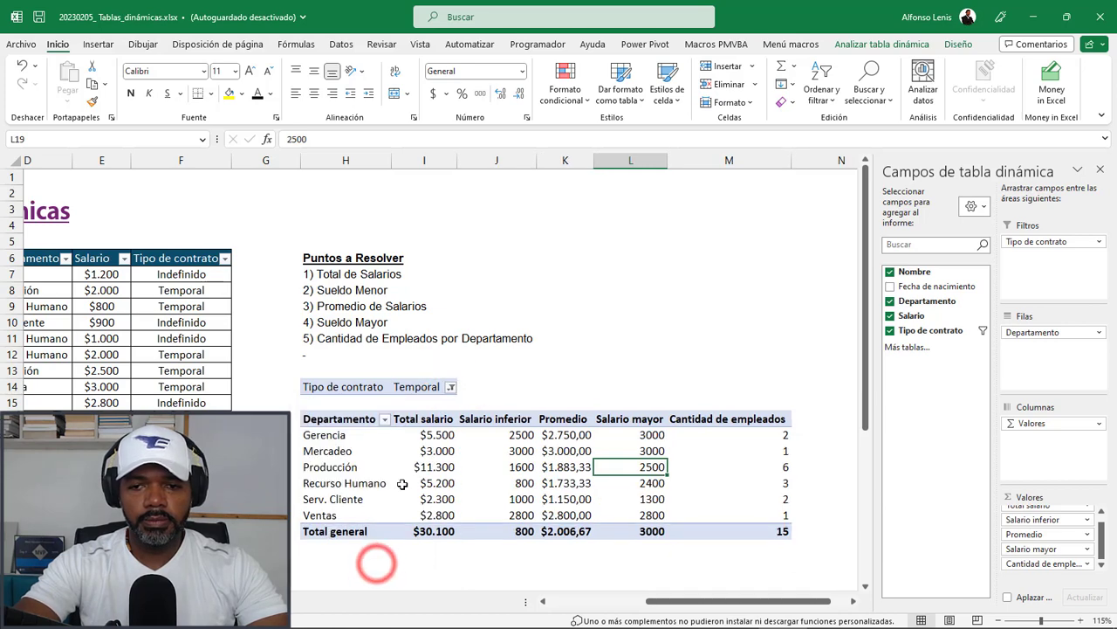
Allow multiple items in the Tipo de contrato filter and include both Indefinido and Temporal.
click(447, 387)
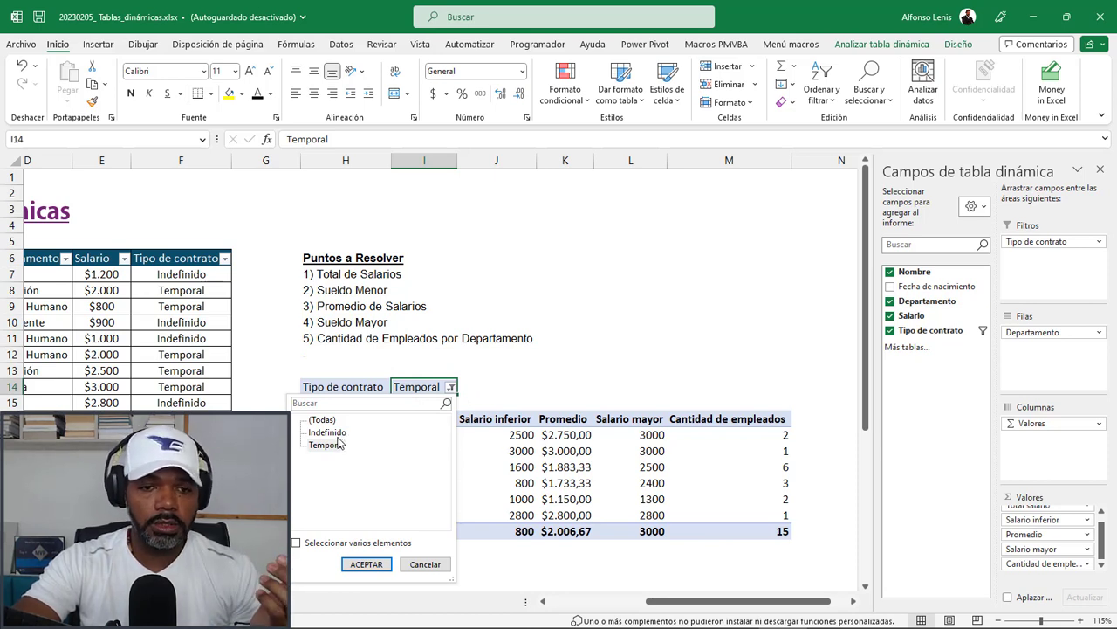
click(307, 543)
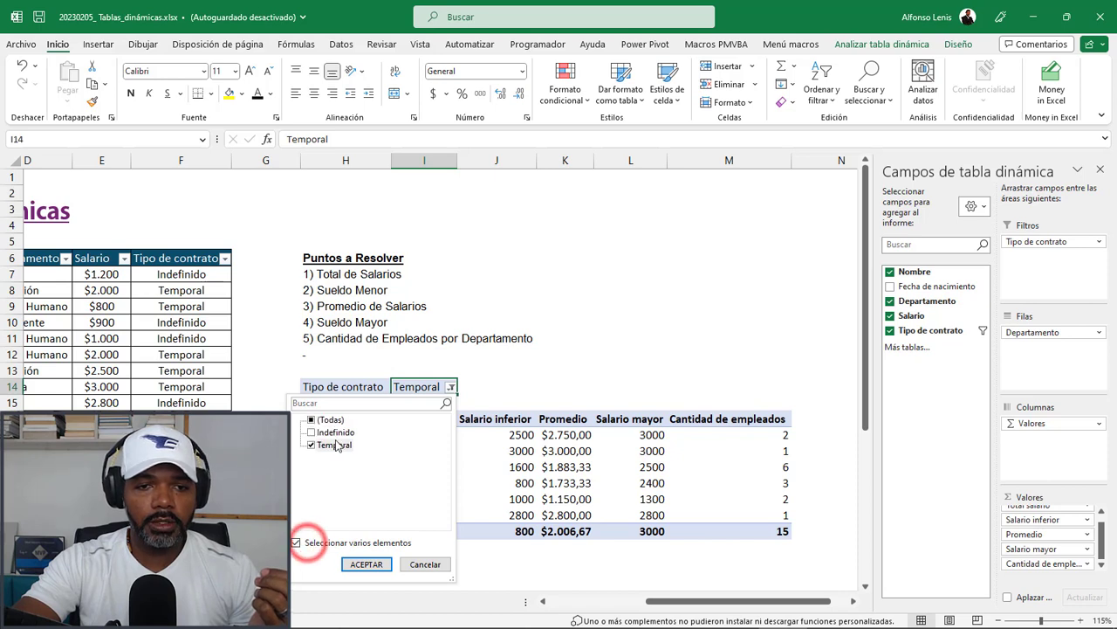
click(314, 434)
click(312, 433)
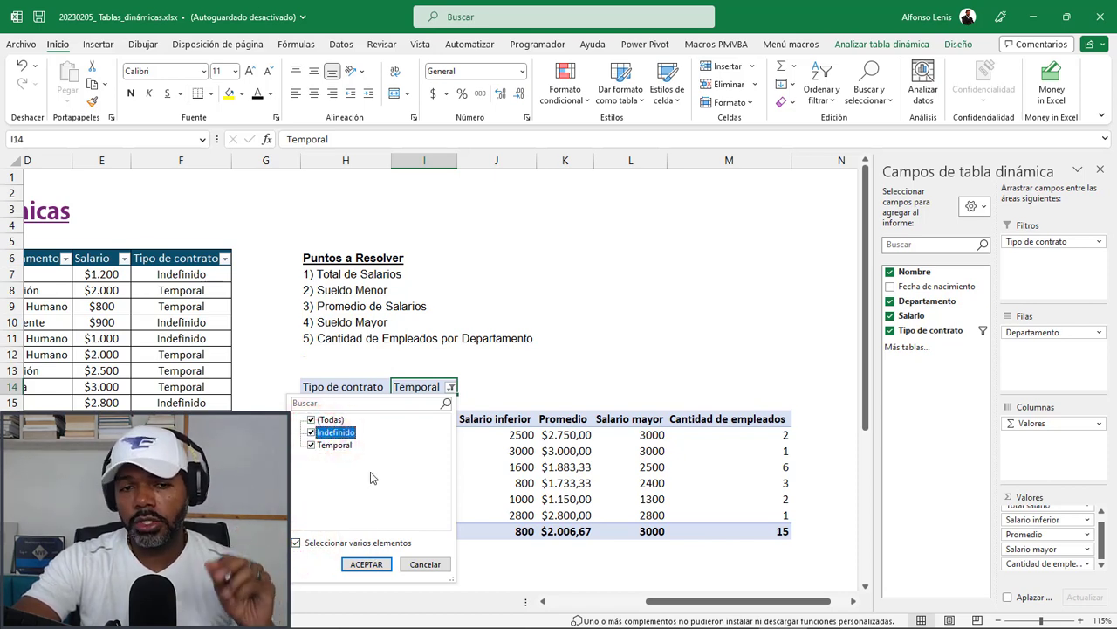
click(366, 564)
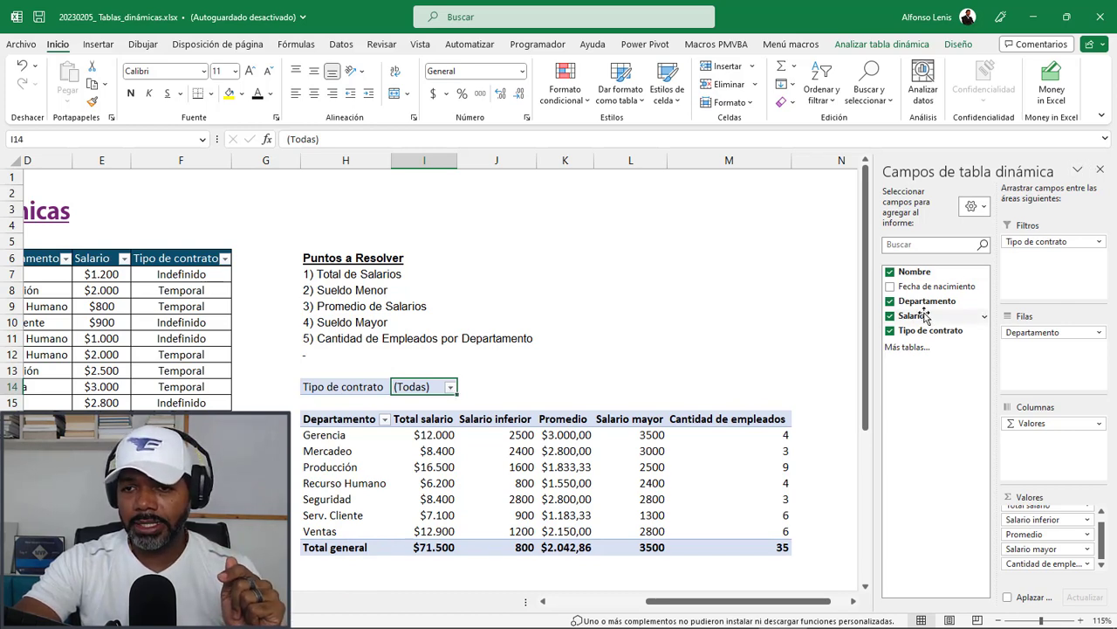
Move Departamento from the pivot table's rows to its report filters and filter it to Mercadeo, checking the resulting values.
drag(918, 301, 1037, 276)
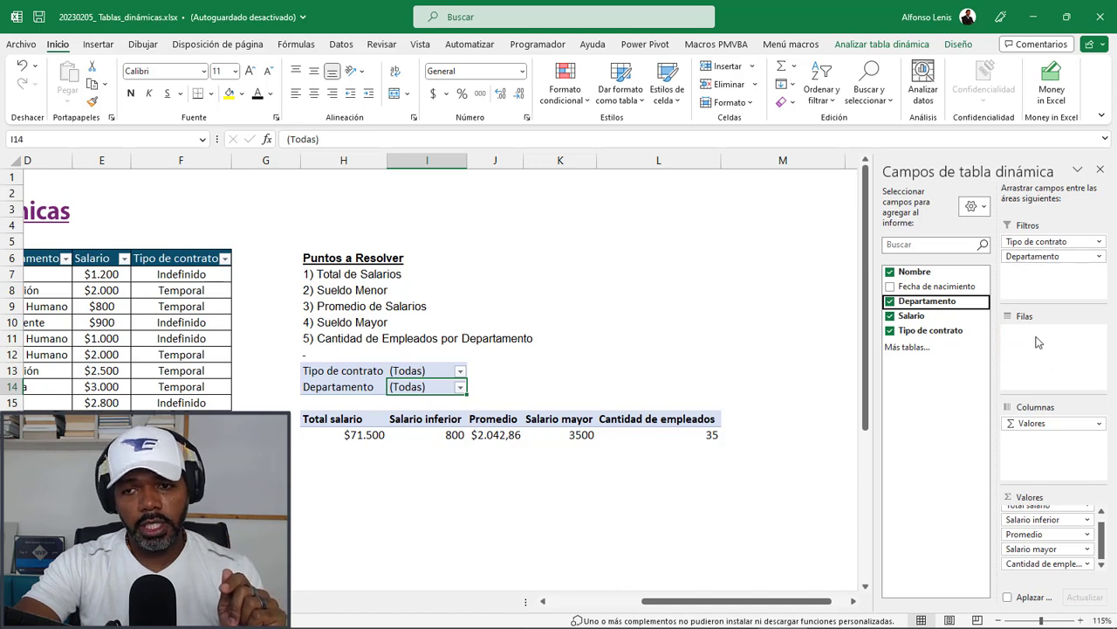
click(460, 388)
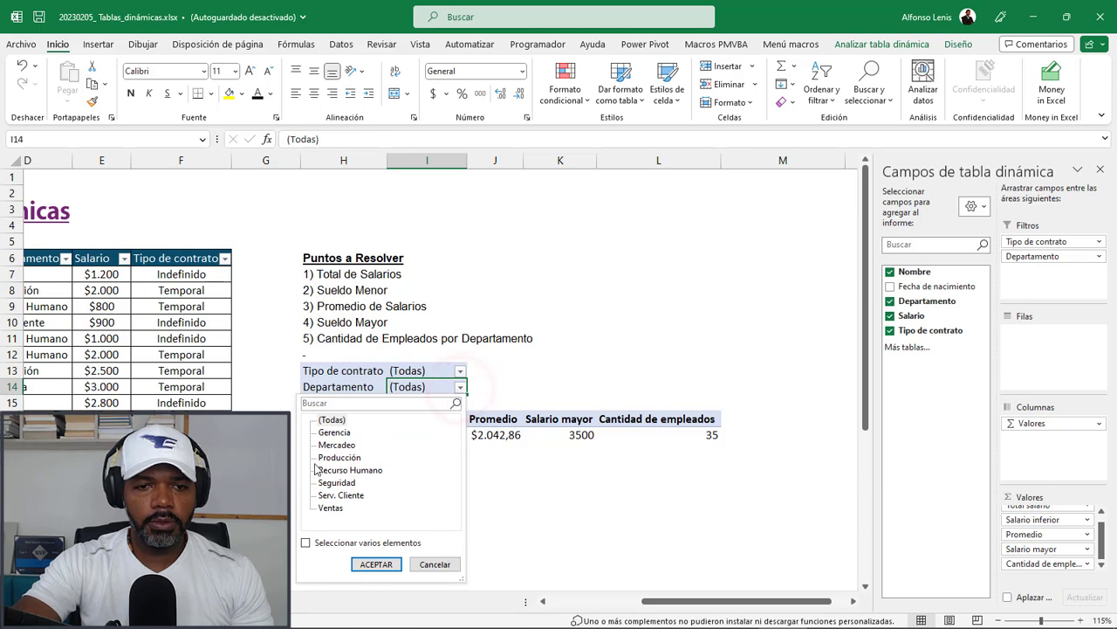
click(335, 445)
click(376, 564)
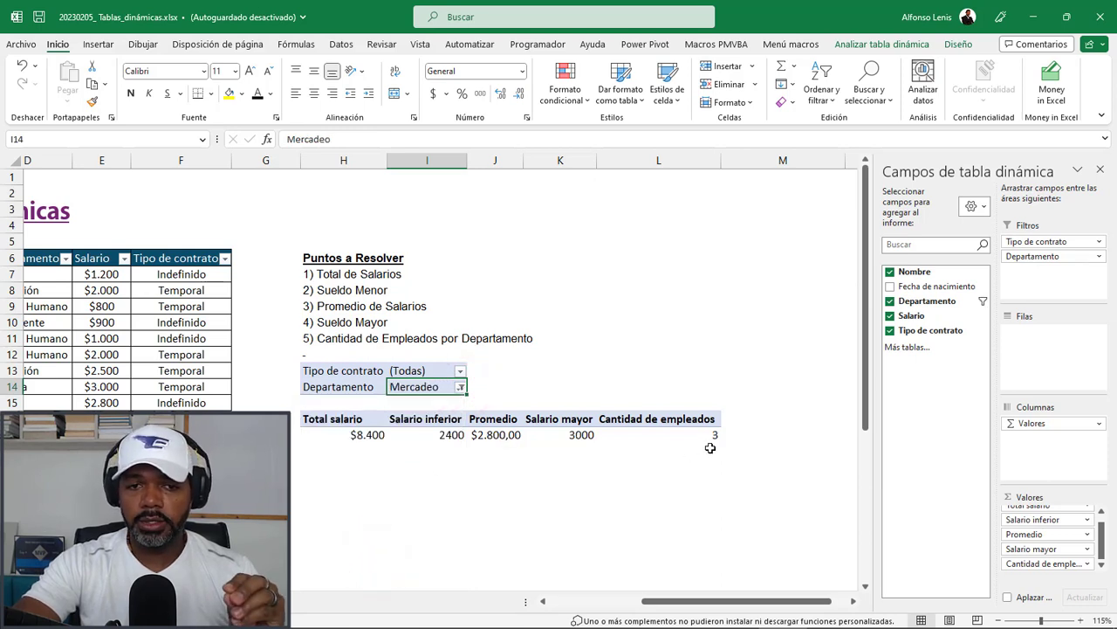
click(353, 435)
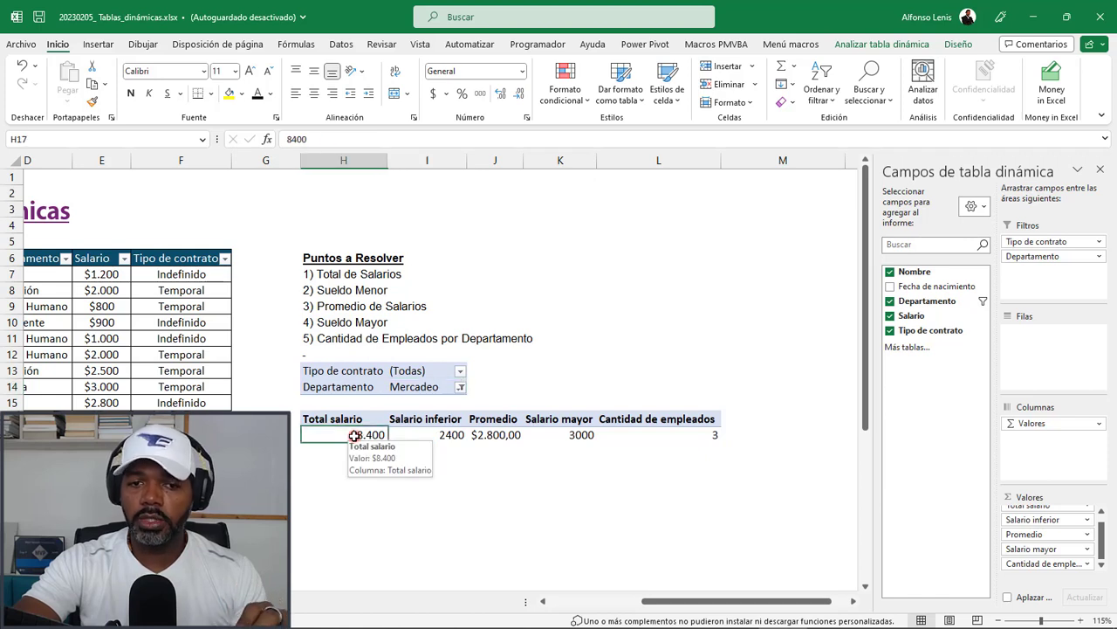
click(502, 436)
click(580, 437)
click(637, 433)
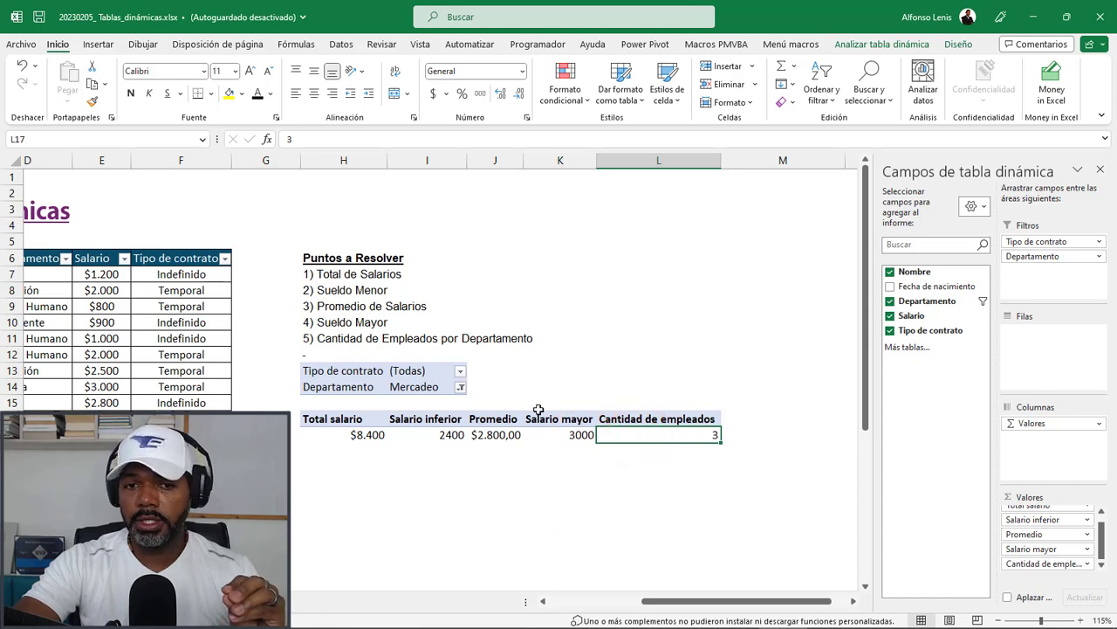
Allow multiple items in the Departamento filter and add Recurso Humano and Serv. Cliente to Mercadeo.
click(460, 387)
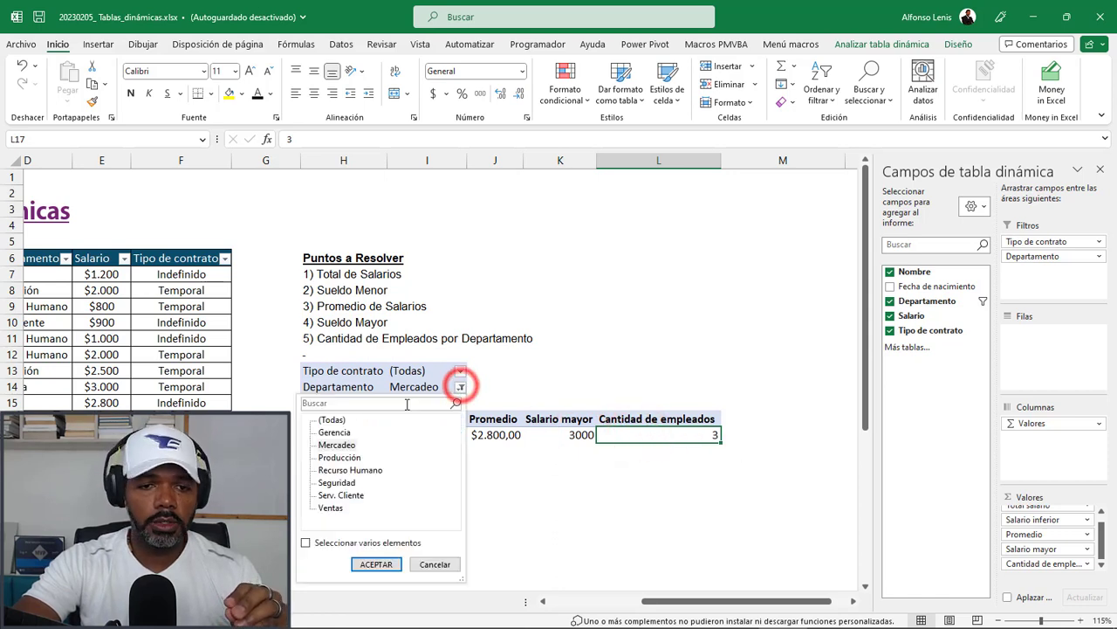
click(315, 542)
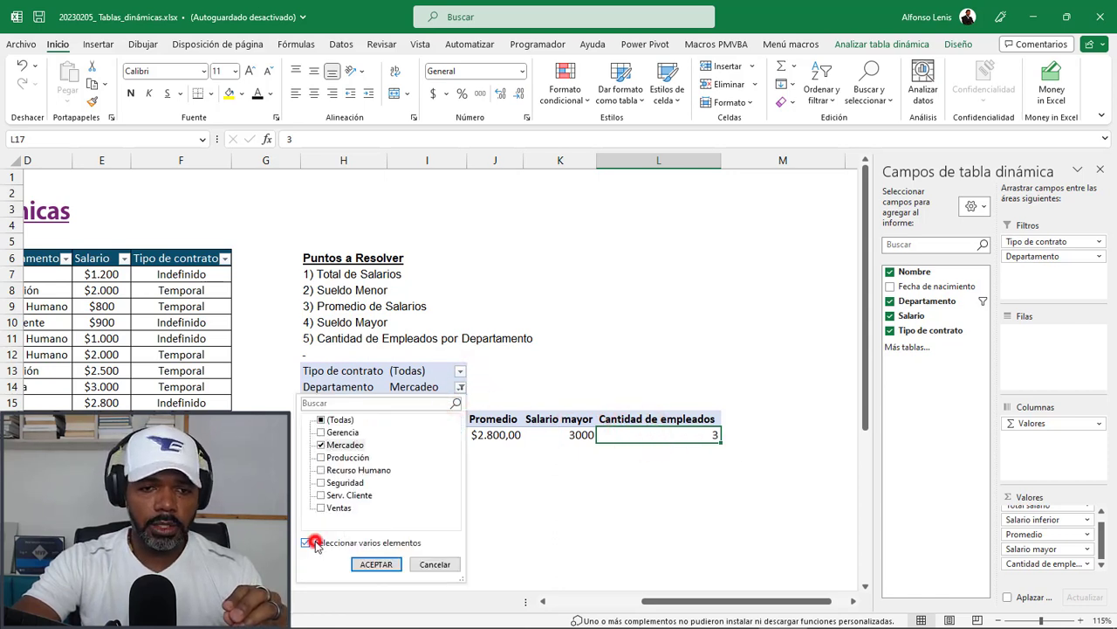
click(320, 469)
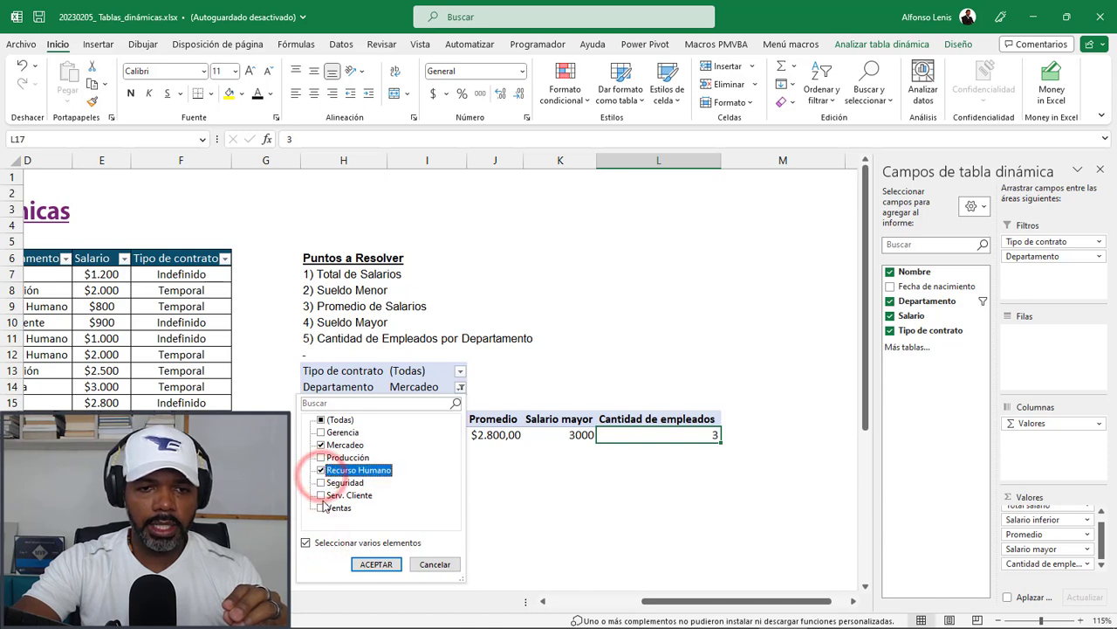
click(321, 495)
click(375, 563)
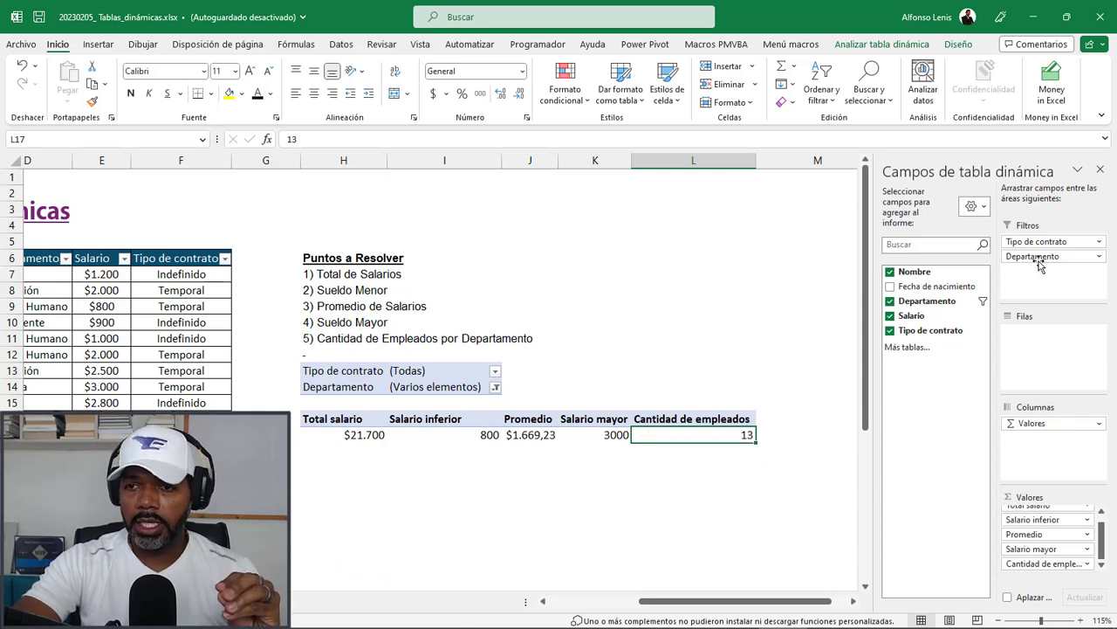
Move Departamento from the report filters back to the pivot table's rows and look at the Tipo de contrato filter's options.
drag(1035, 257, 1035, 337)
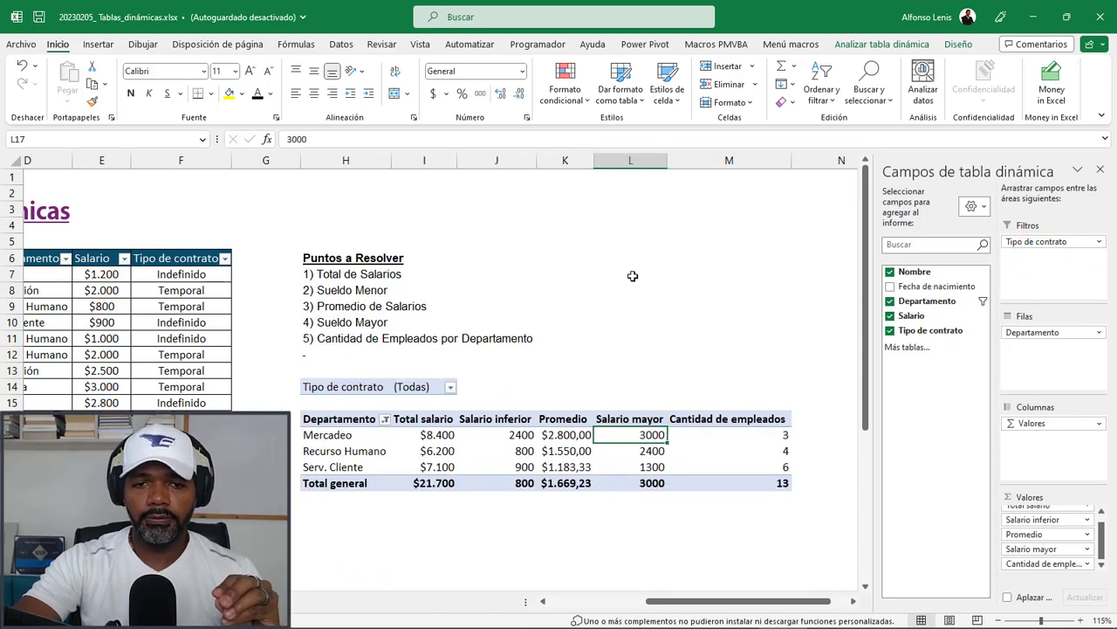
click(407, 386)
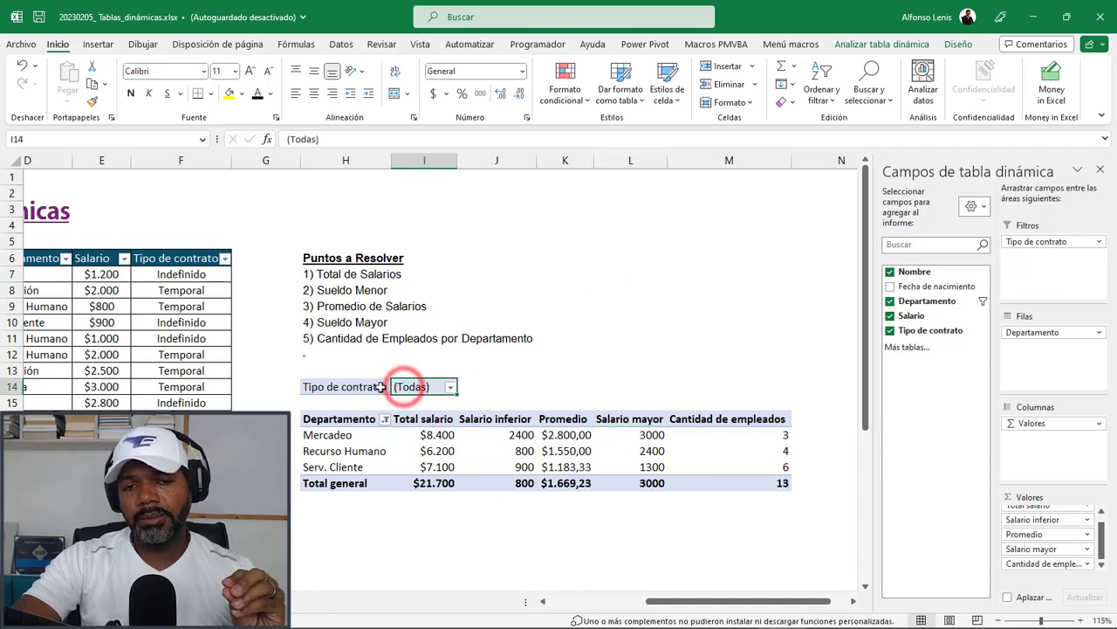
click(364, 387)
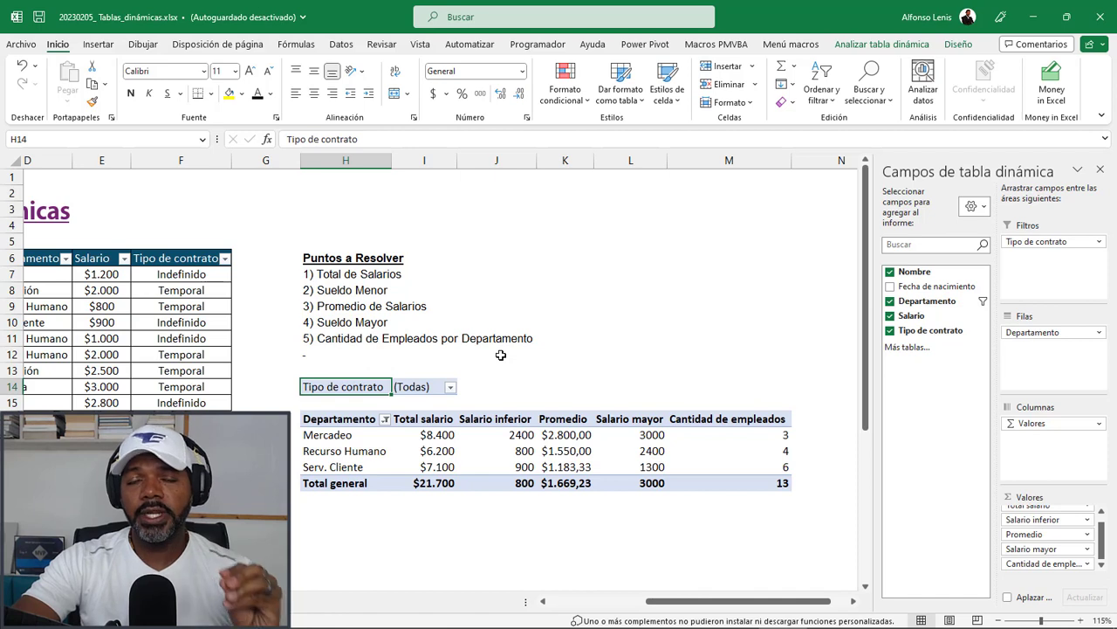
click(449, 387)
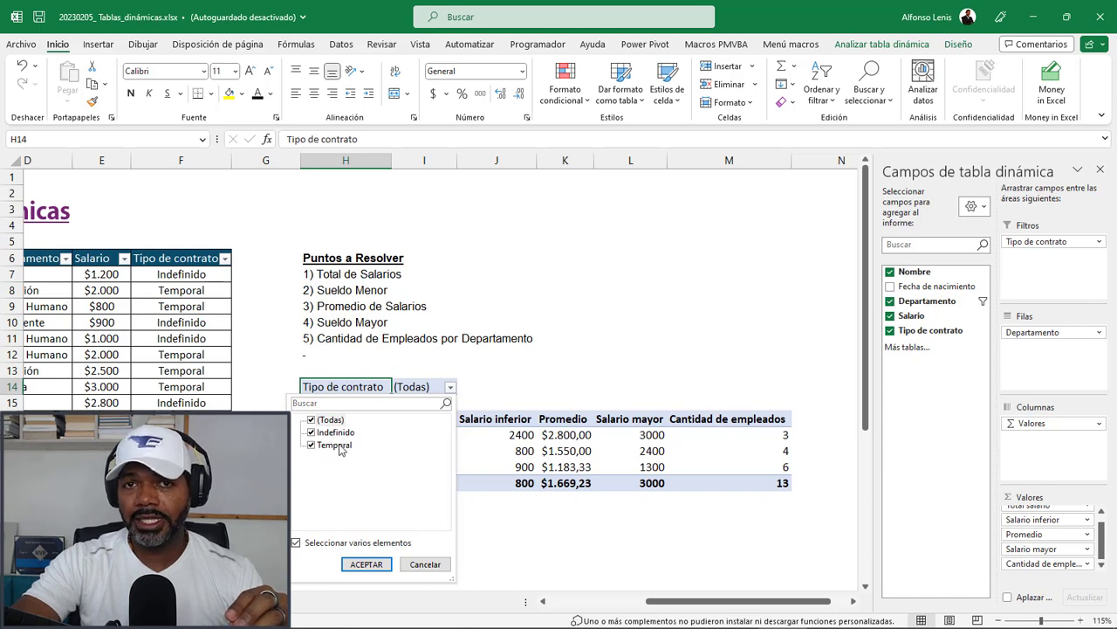
Move Departamento to the report filters to inspect its selected departments, and return it to the rows.
click(1042, 332)
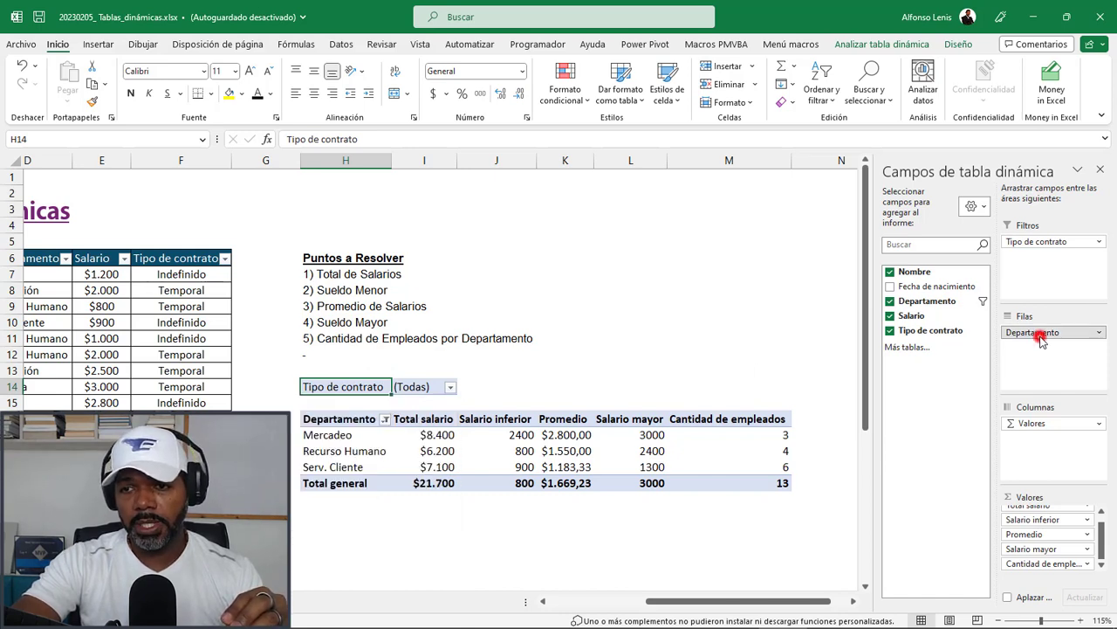
drag(1041, 334, 1039, 269)
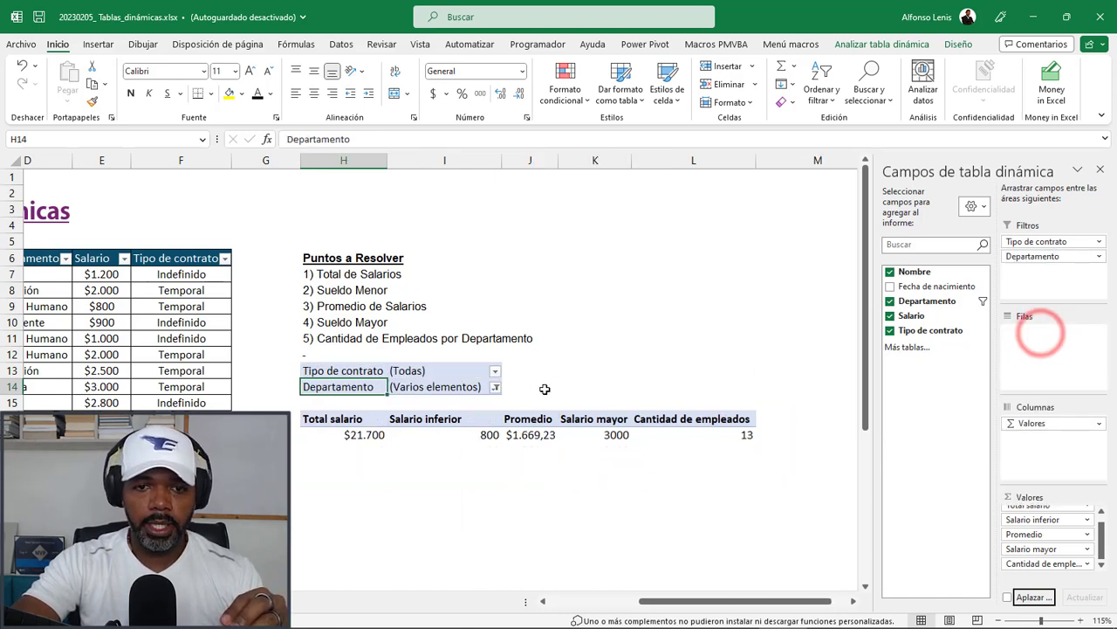
click(496, 387)
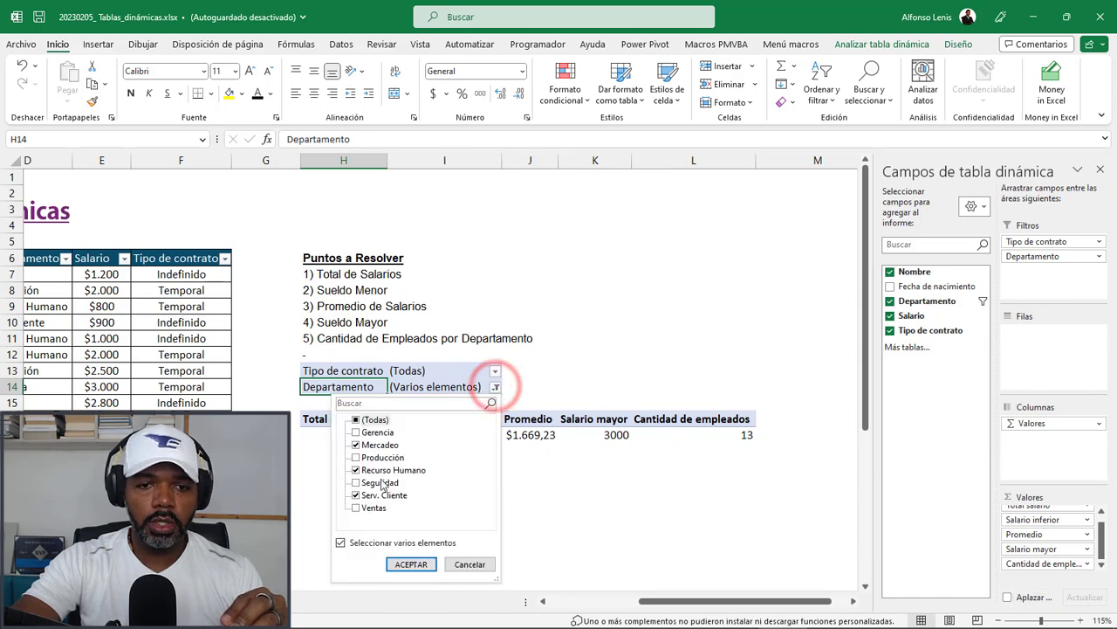
click(472, 563)
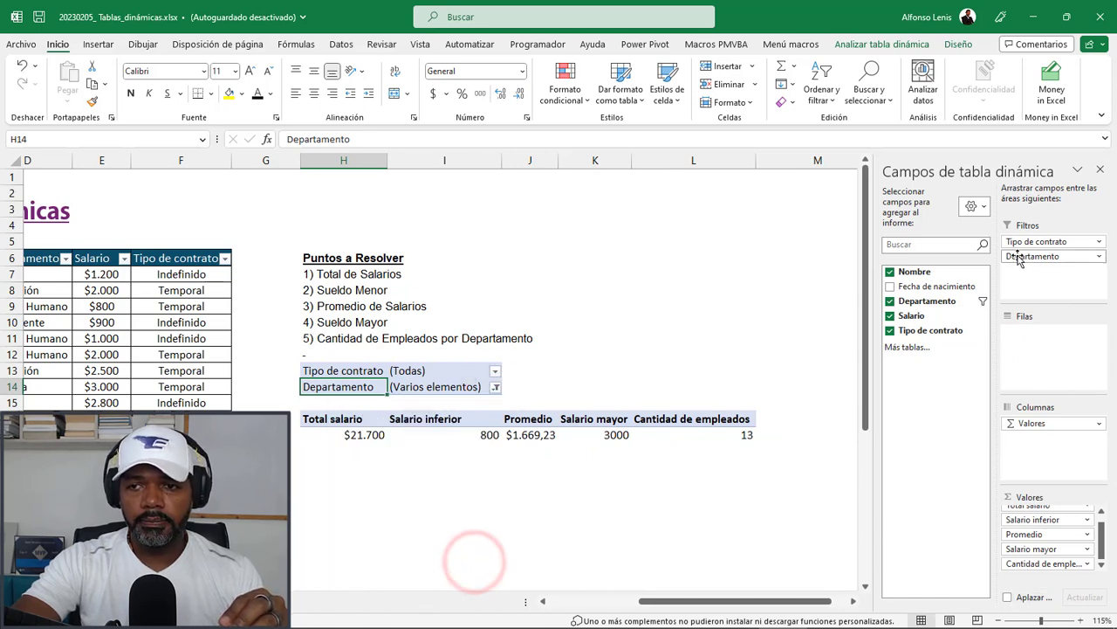
drag(1017, 256, 1039, 336)
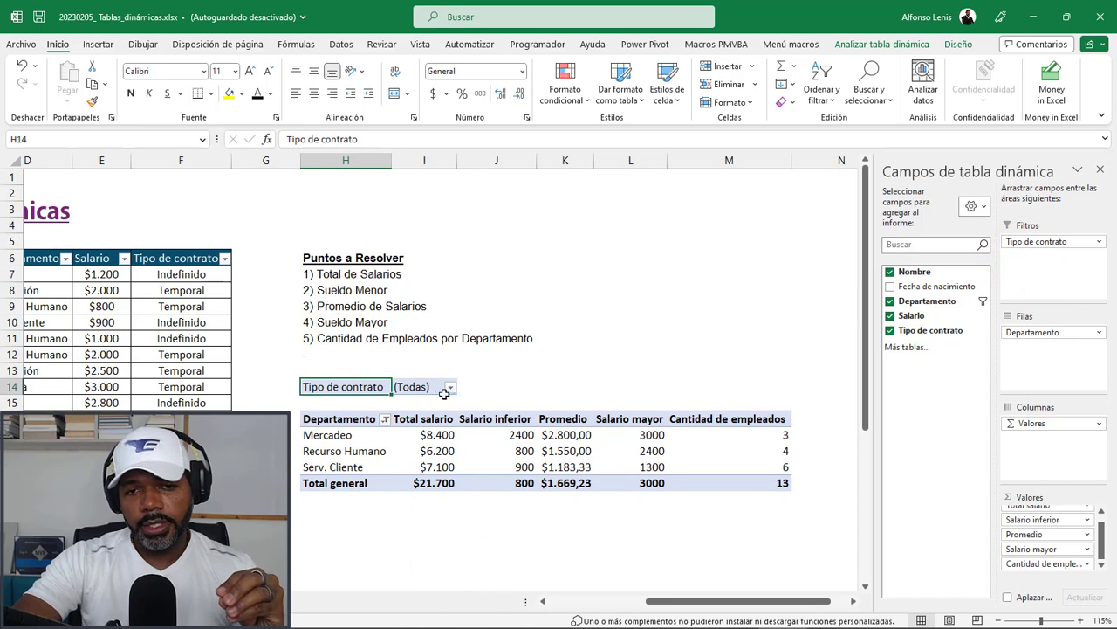
Look over the options in the pivot table's Tipo de contrato filter.
click(450, 388)
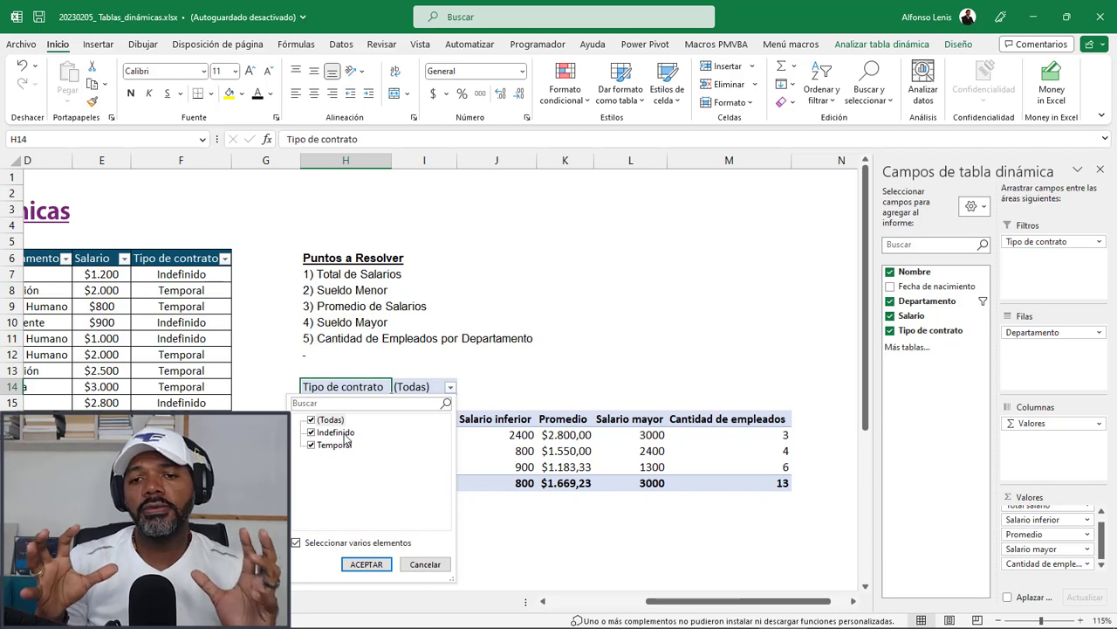
click(559, 436)
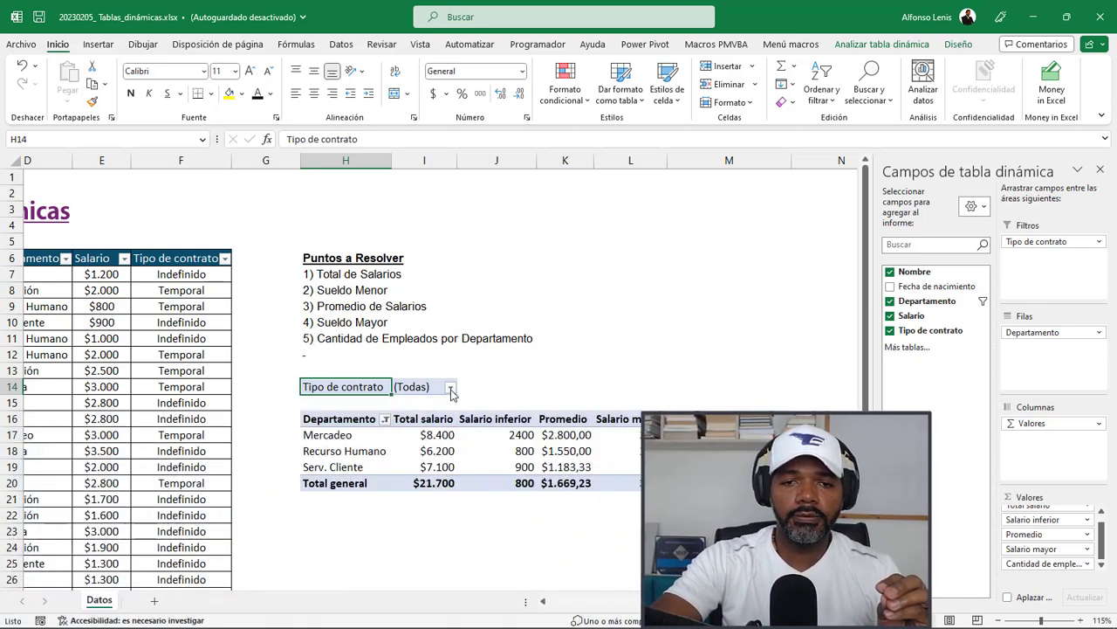
click(451, 387)
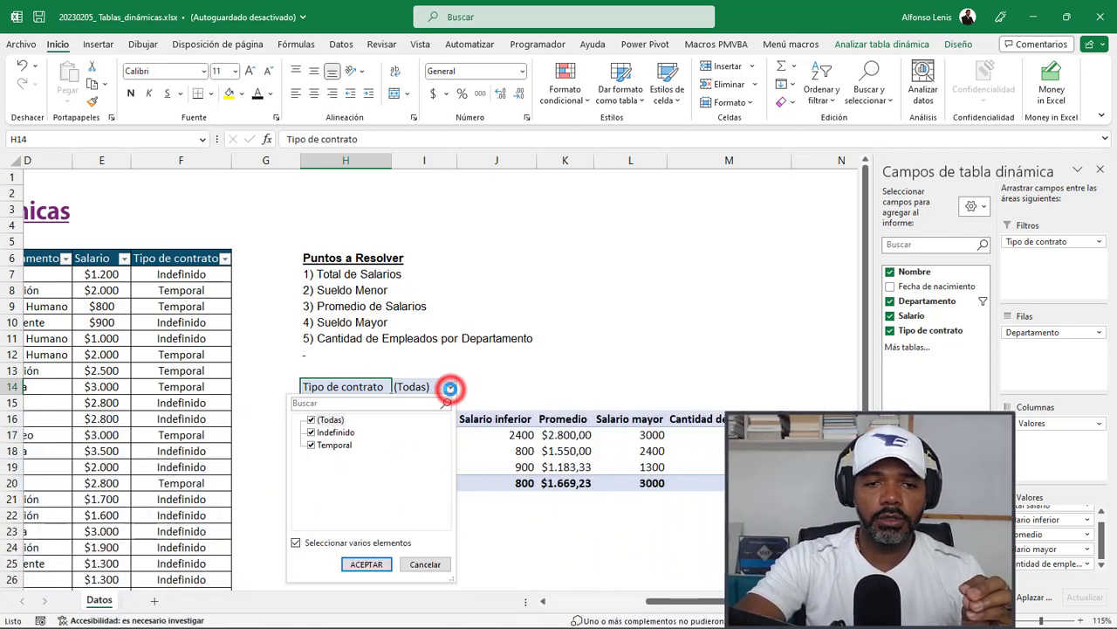
click(605, 384)
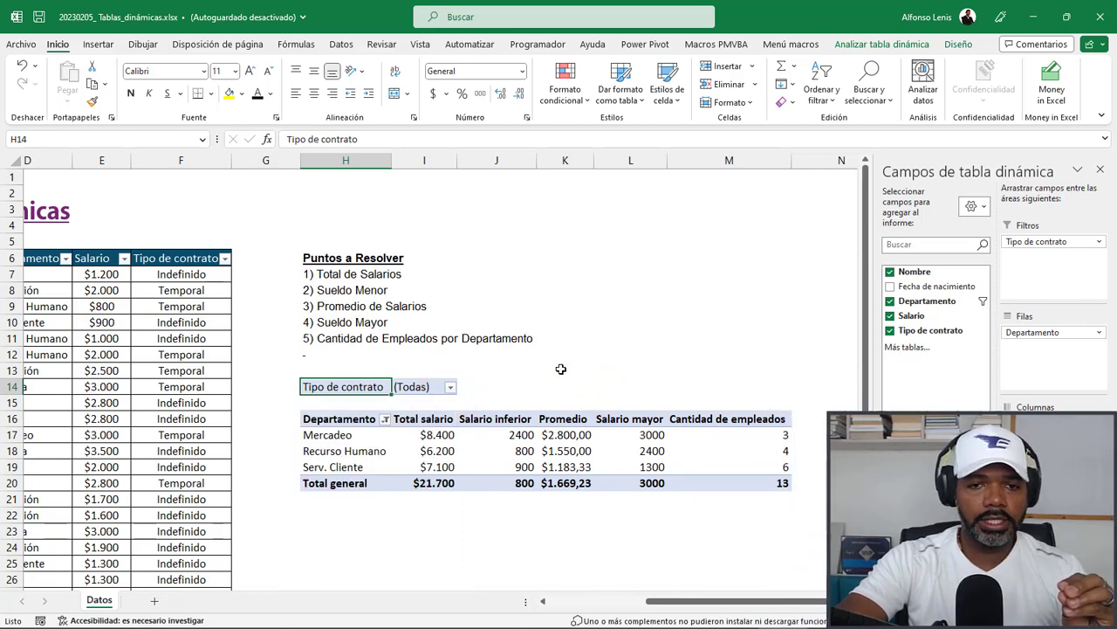
Generate separate report filter pages for each value of Tipo de contrato.
click(420, 387)
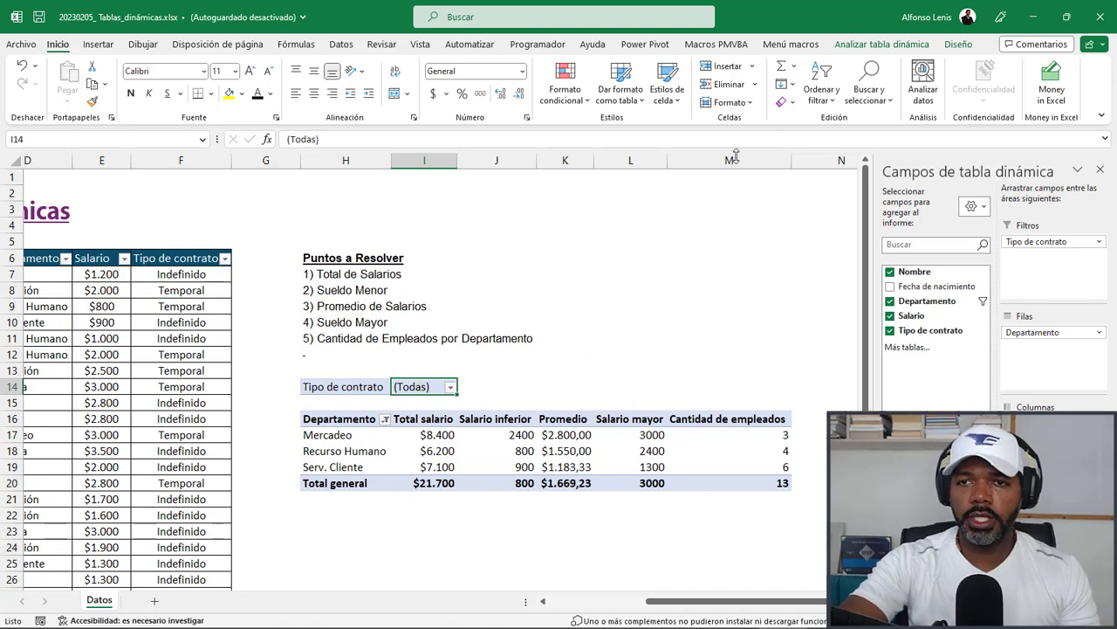
click(876, 45)
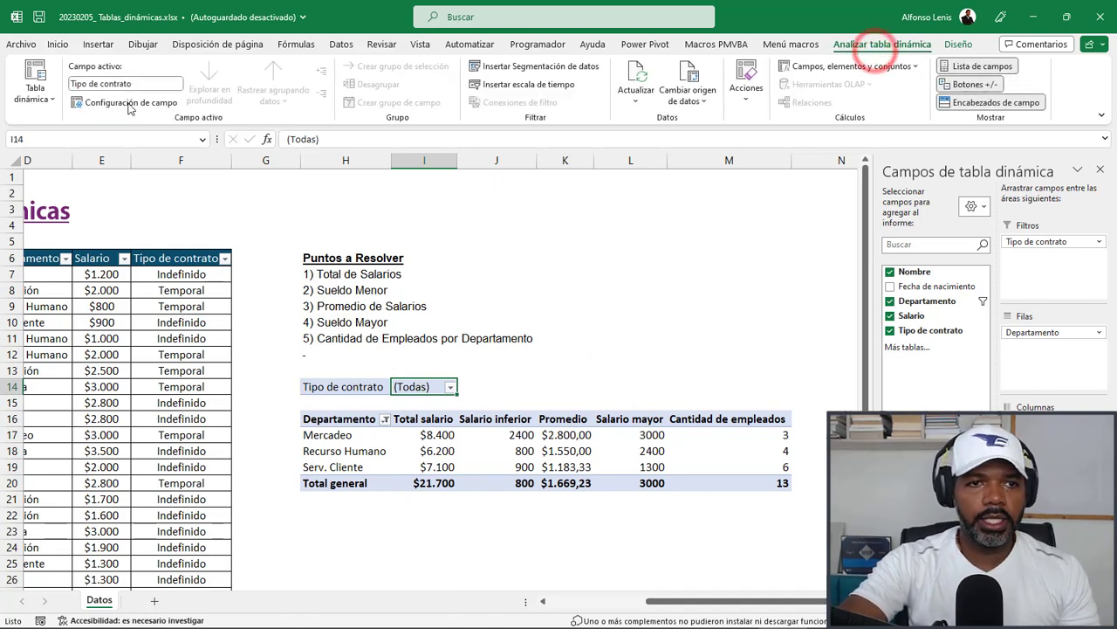
click(50, 99)
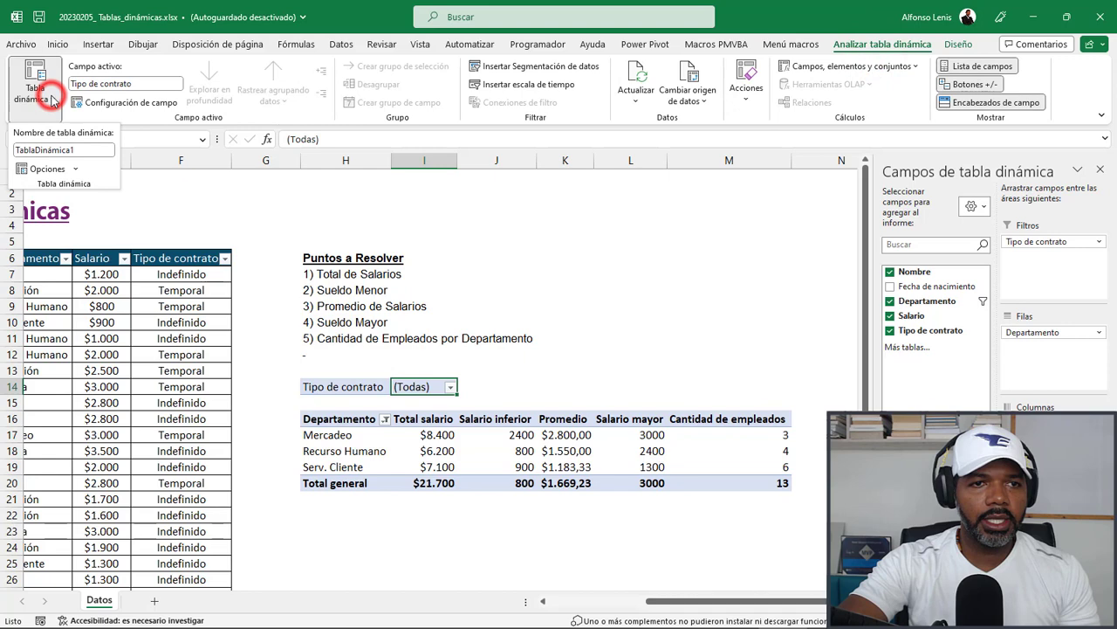
click(75, 169)
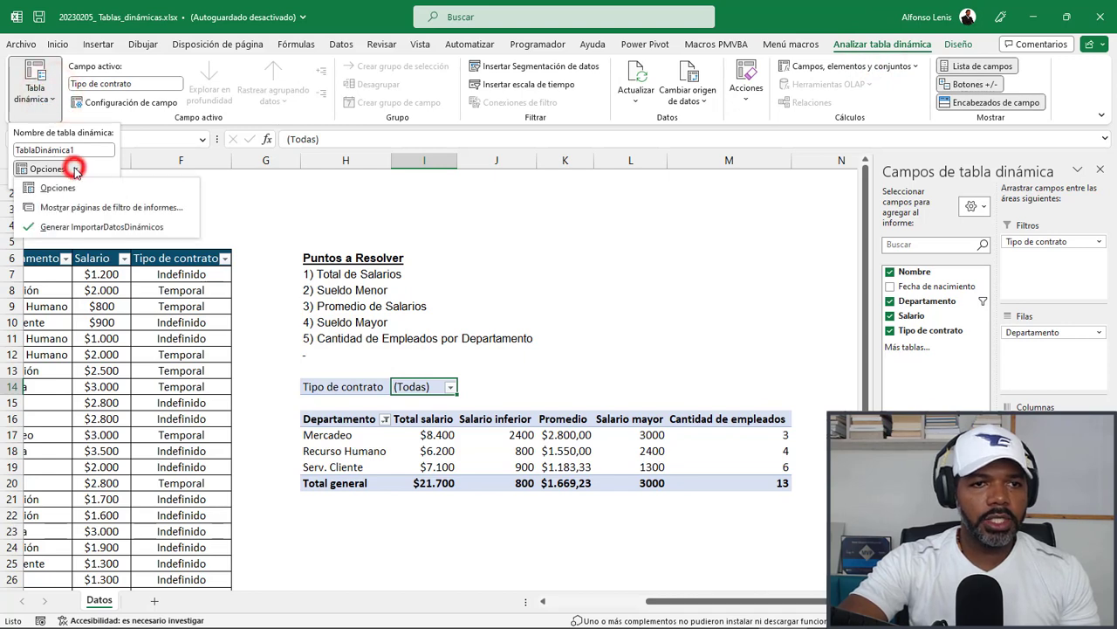
click(111, 211)
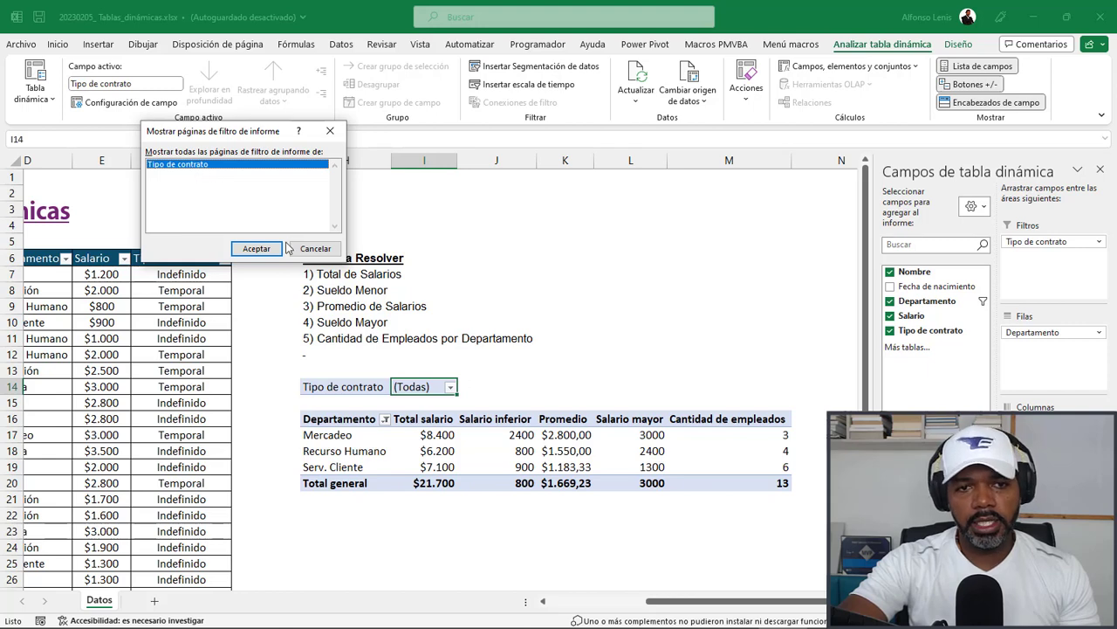
click(256, 247)
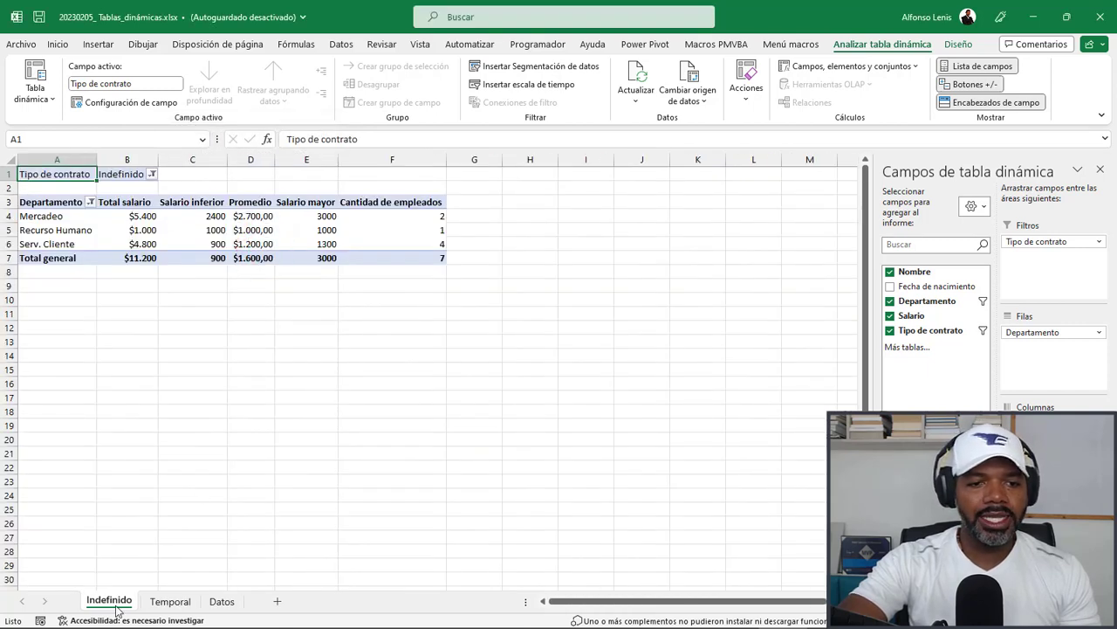
Compare the pivot tables on the Temporal and Indefinido sheets.
click(172, 602)
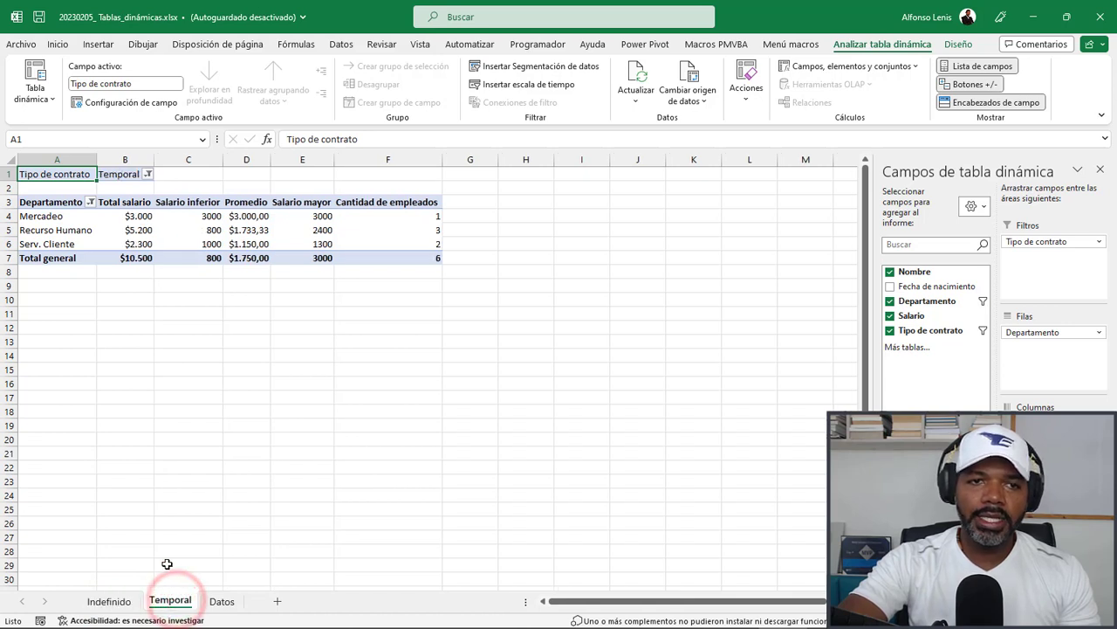
click(112, 601)
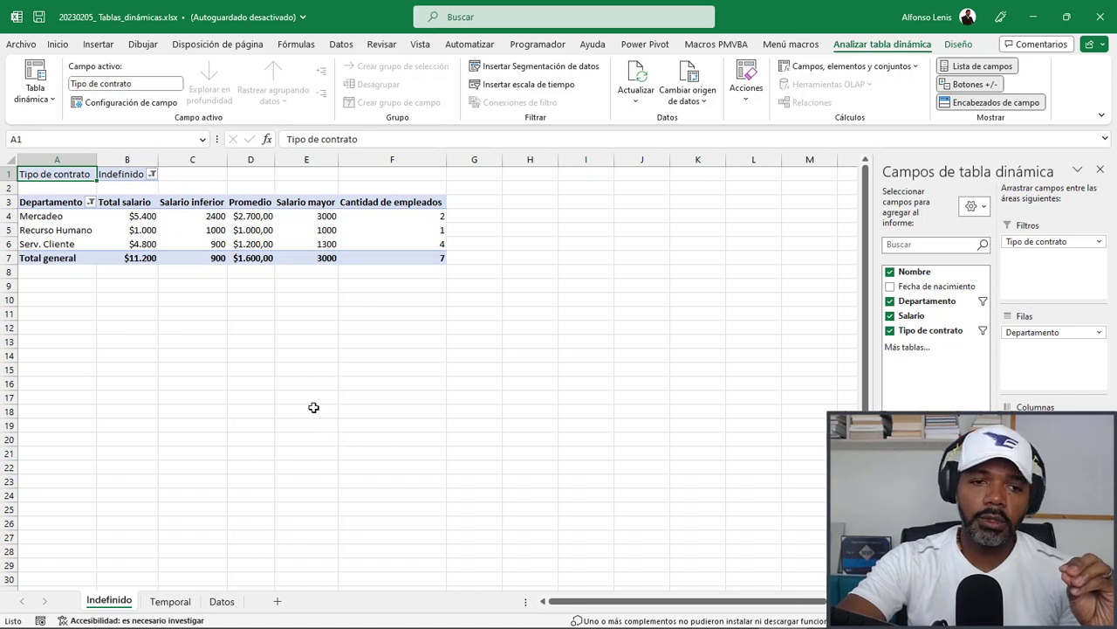
click(168, 601)
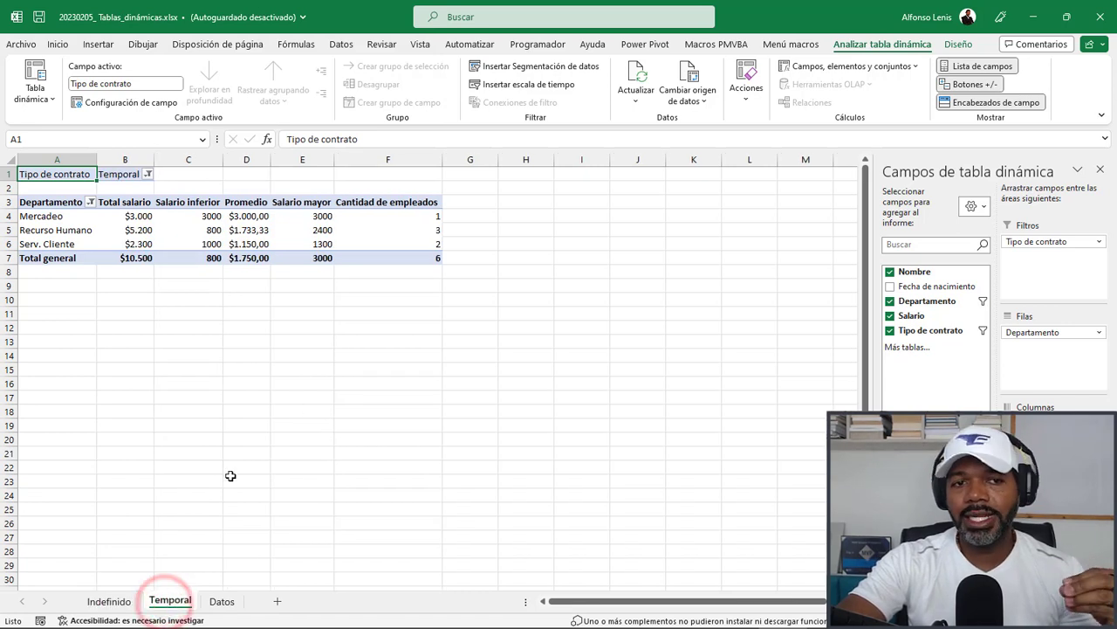
click(110, 602)
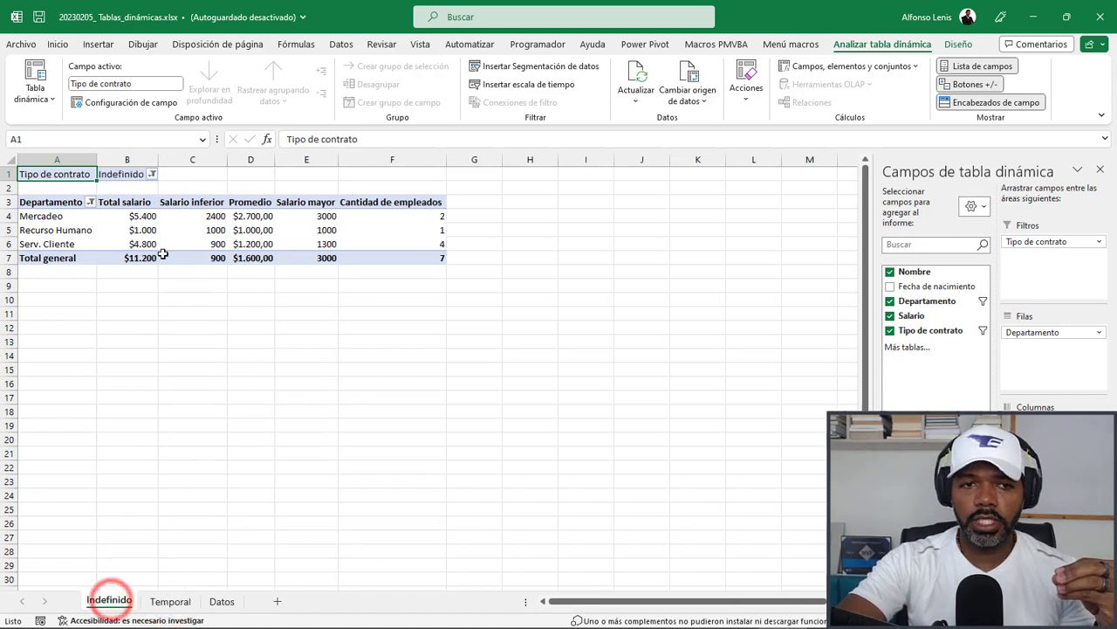
click(183, 231)
click(317, 356)
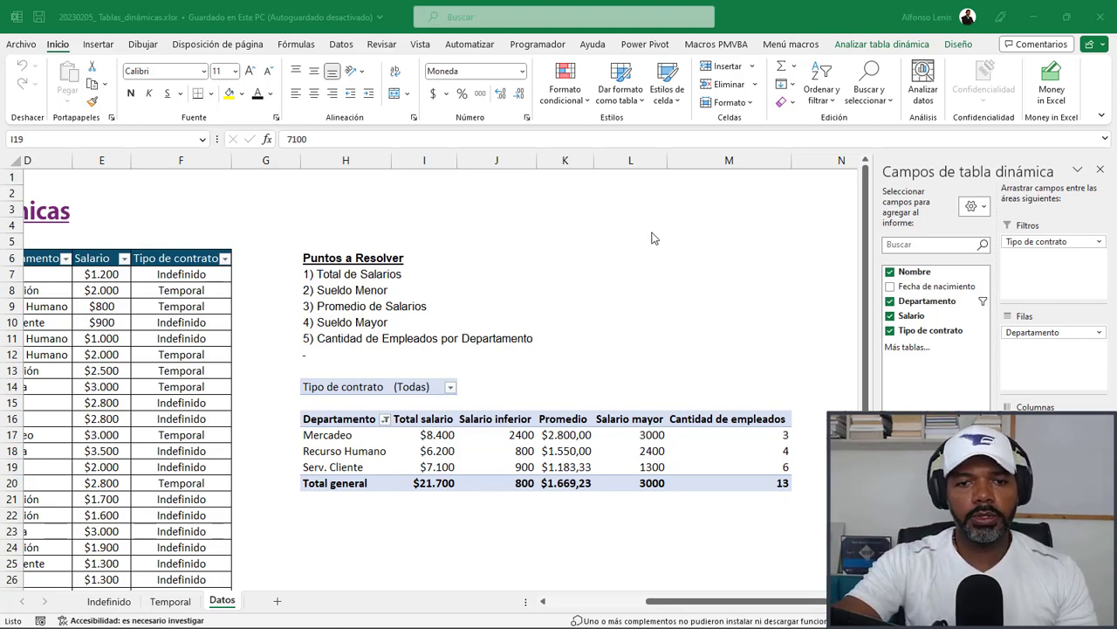
Extract the detail records behind Recurso Humano's Total salario to a new sheet and fit the Nombre column to its contents.
click(443, 451)
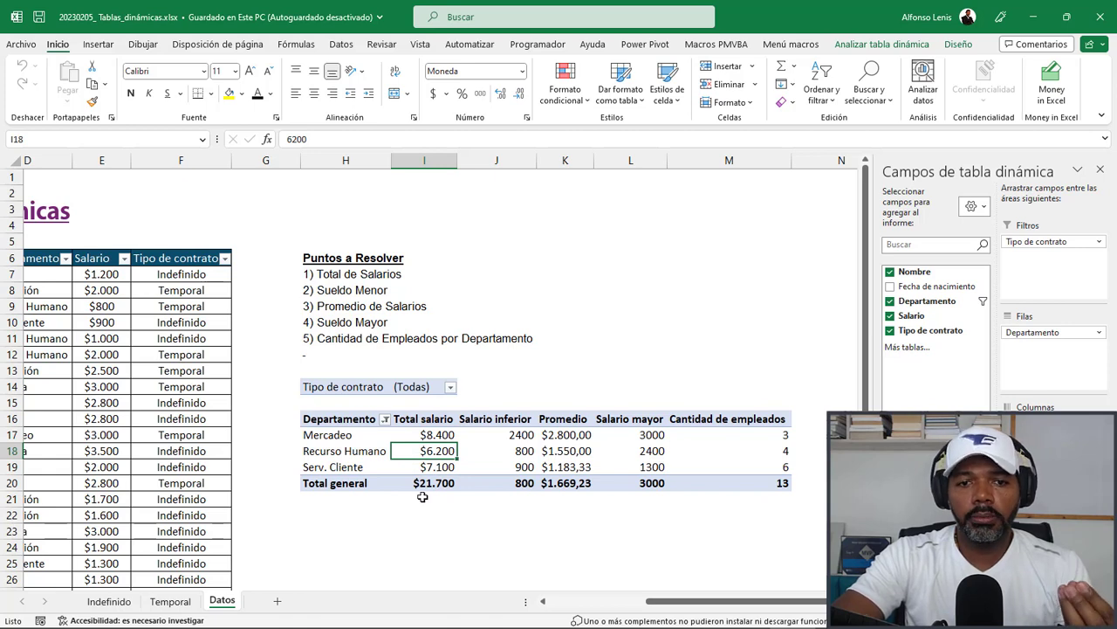
double_click(436, 451)
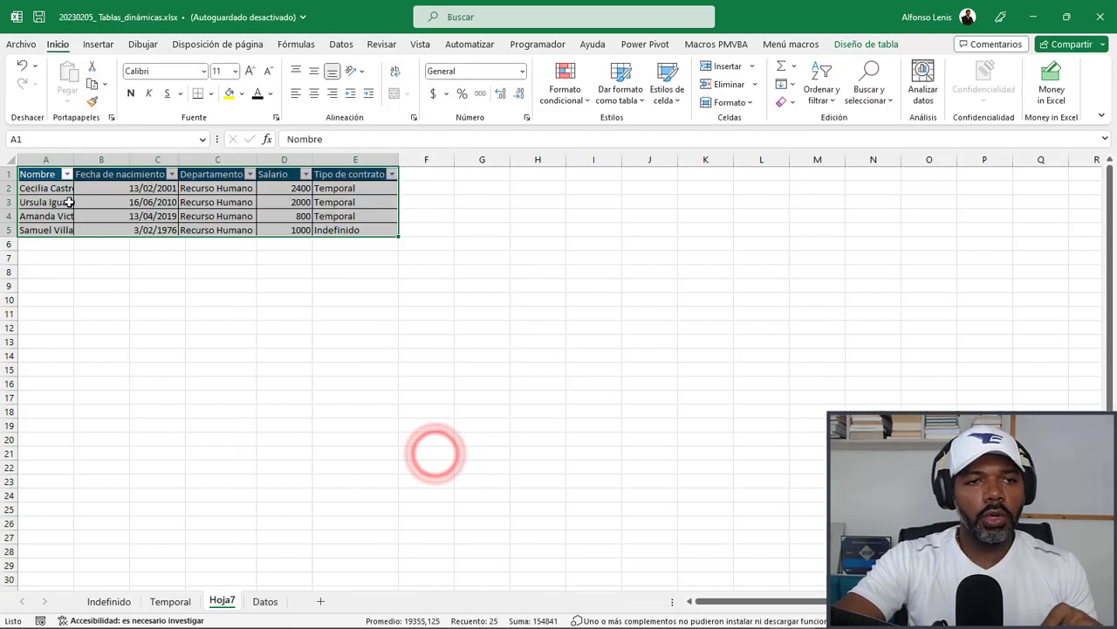
click(70, 200)
double_click(74, 160)
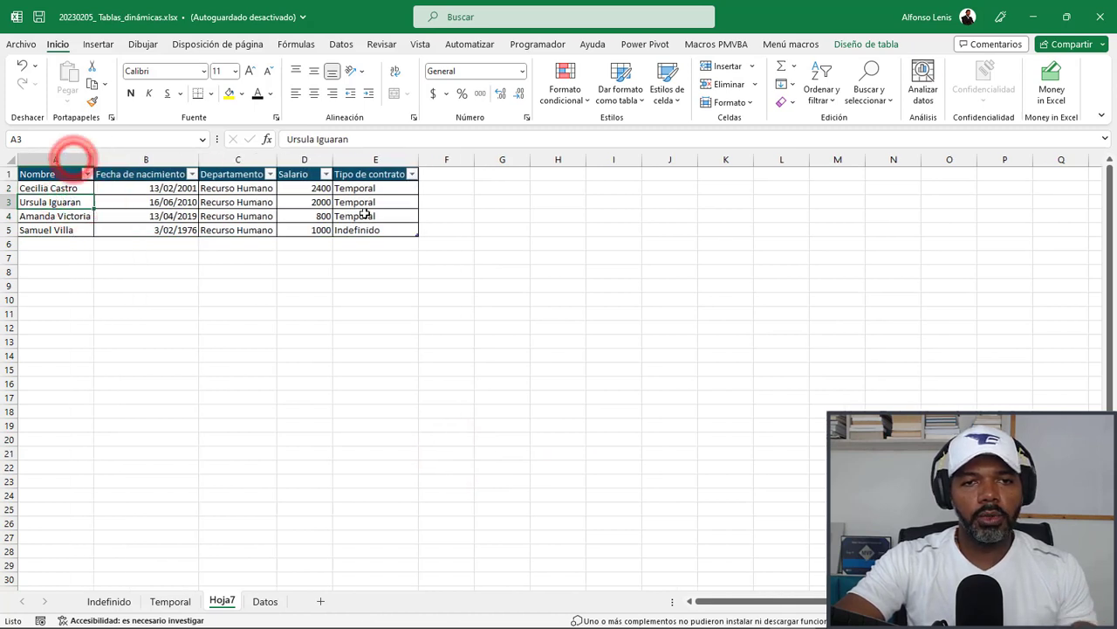
Check the sum of the Recurso Humano salaries in D2:D5 and return to the Datos sheet.
drag(318, 188, 316, 229)
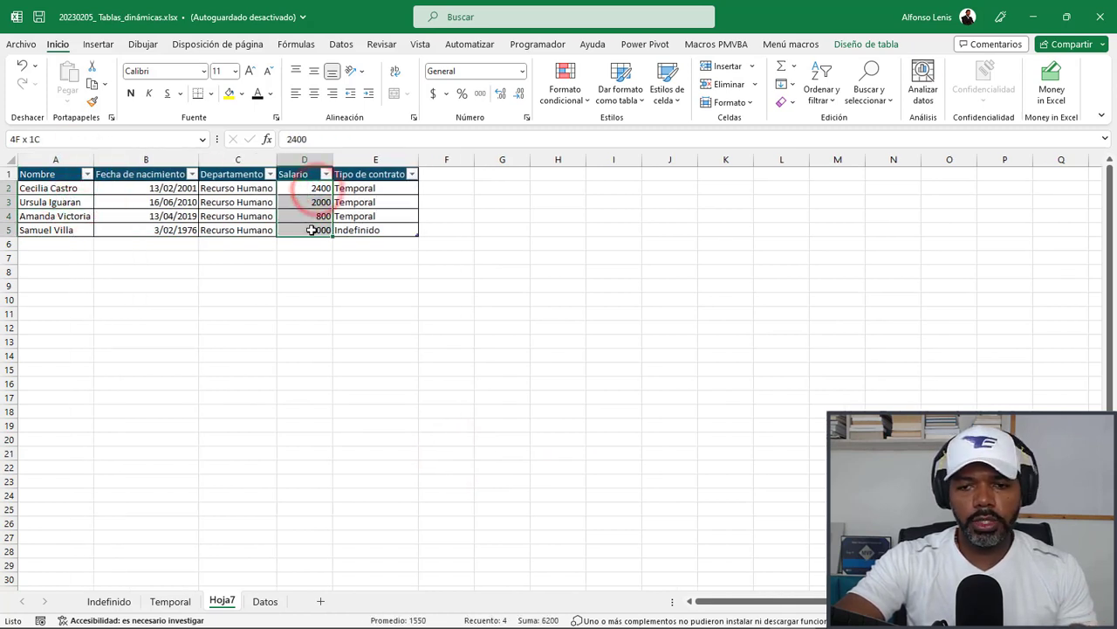
click(550, 620)
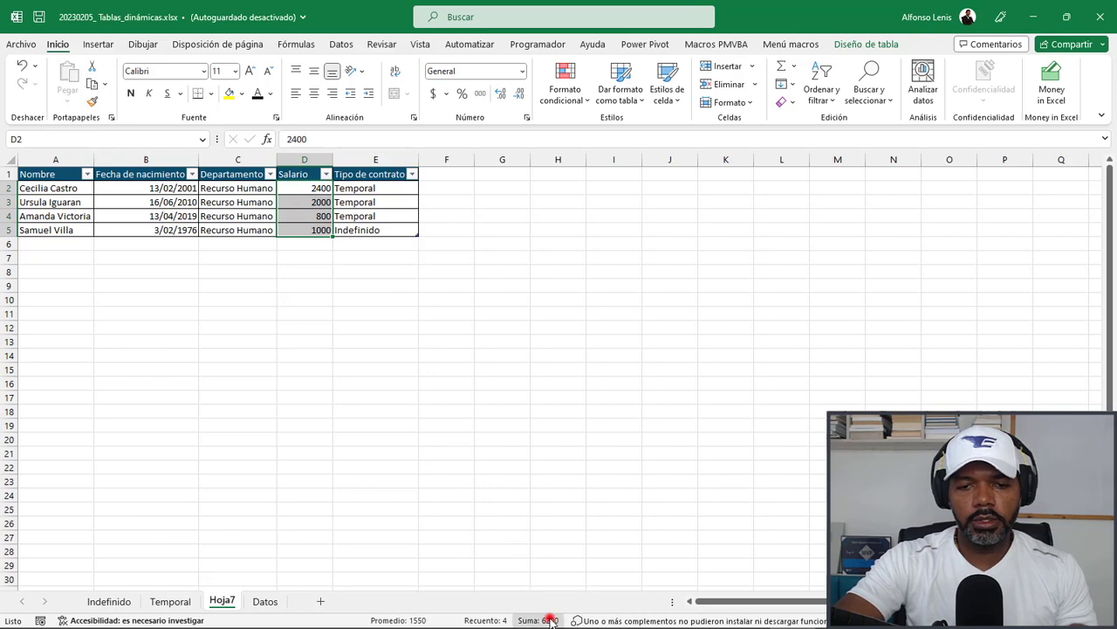
click(266, 601)
click(433, 451)
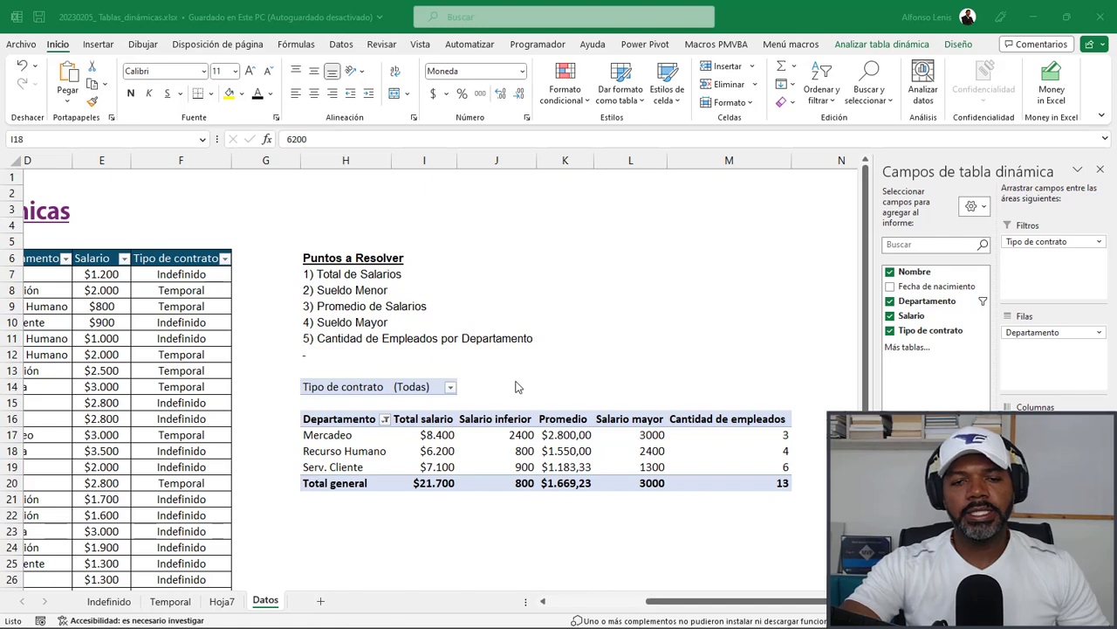
click(150, 367)
click(441, 435)
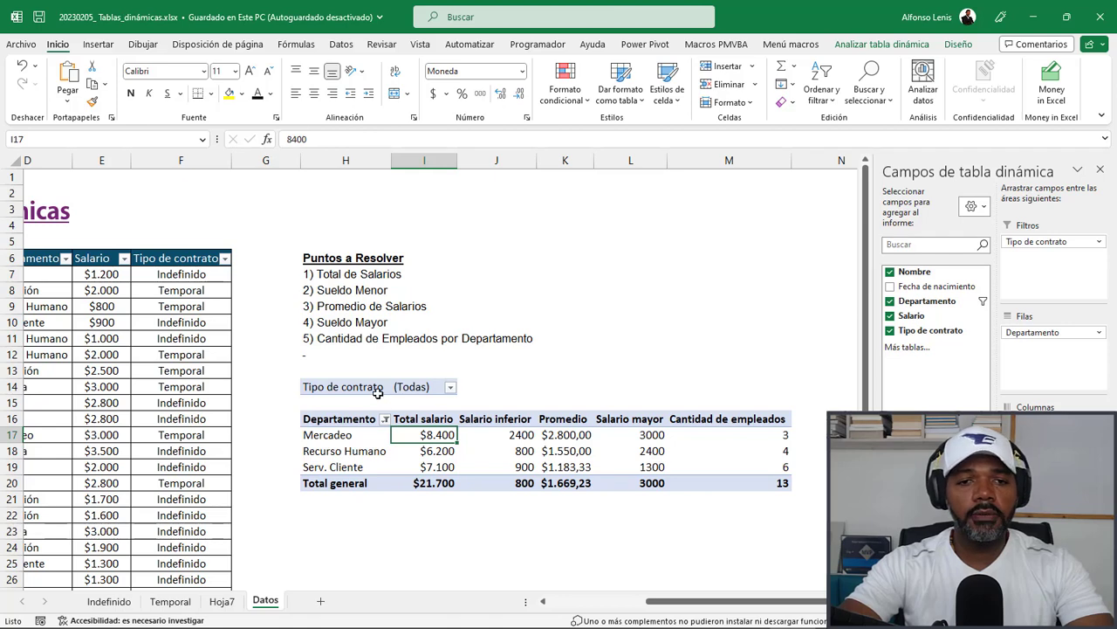
click(211, 377)
click(437, 449)
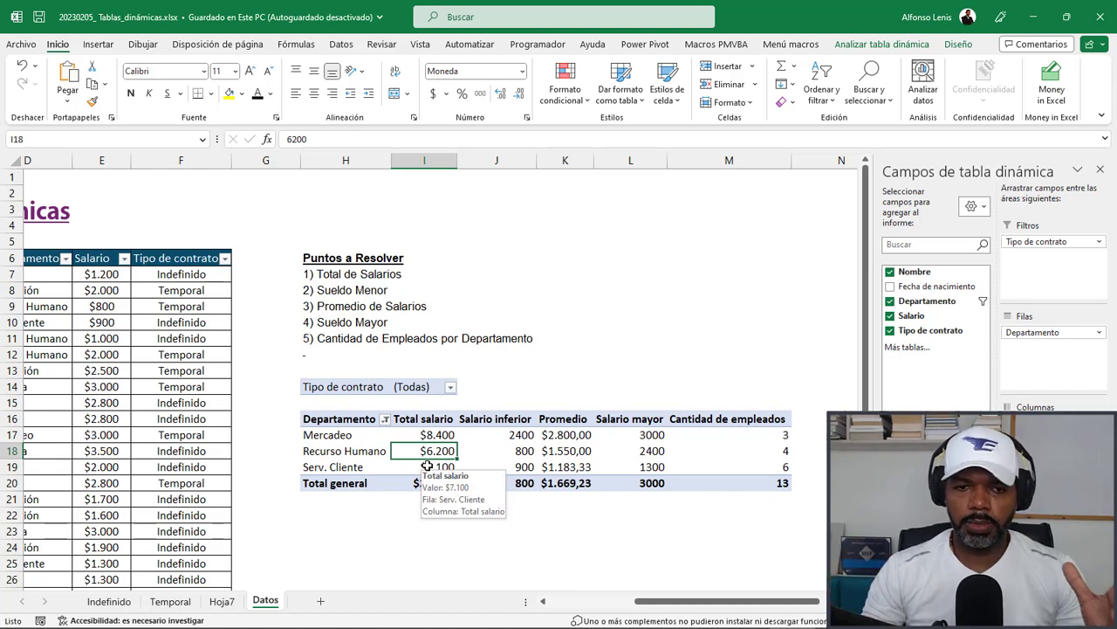
click(219, 370)
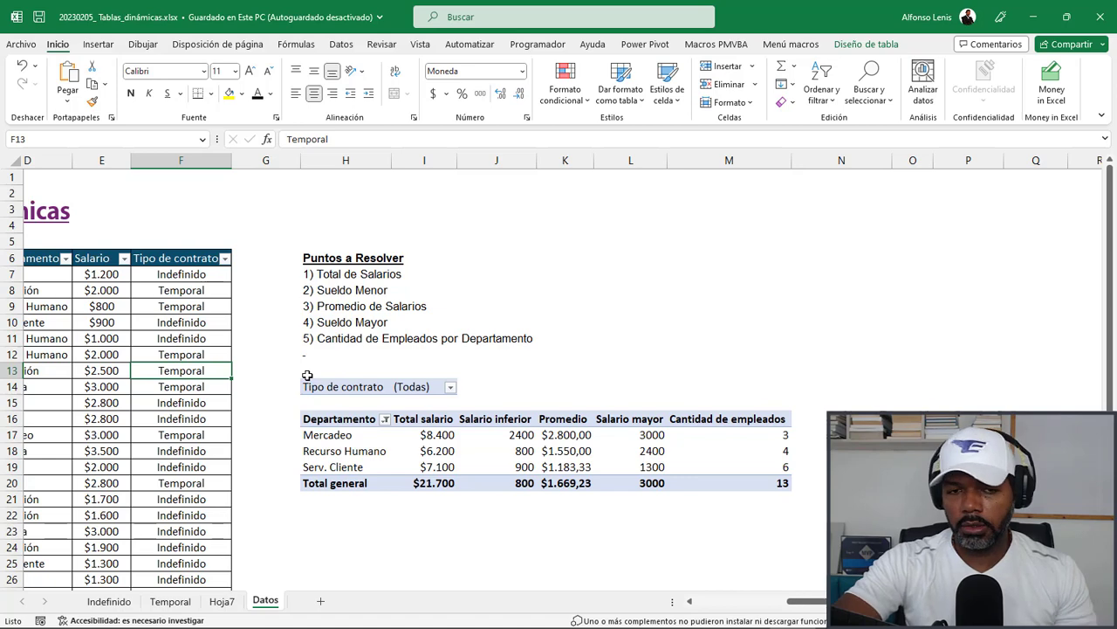
Add a new sheet after Datos and name it Tabla dinámica.
click(326, 603)
double_click(310, 601)
key(BackSpace)
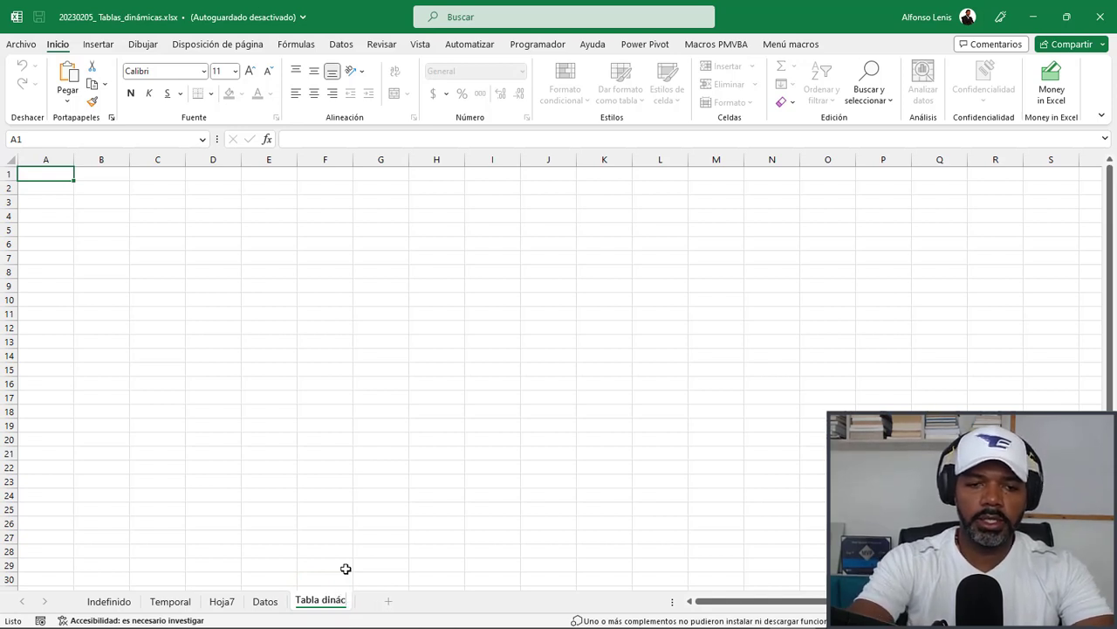
key(Return)
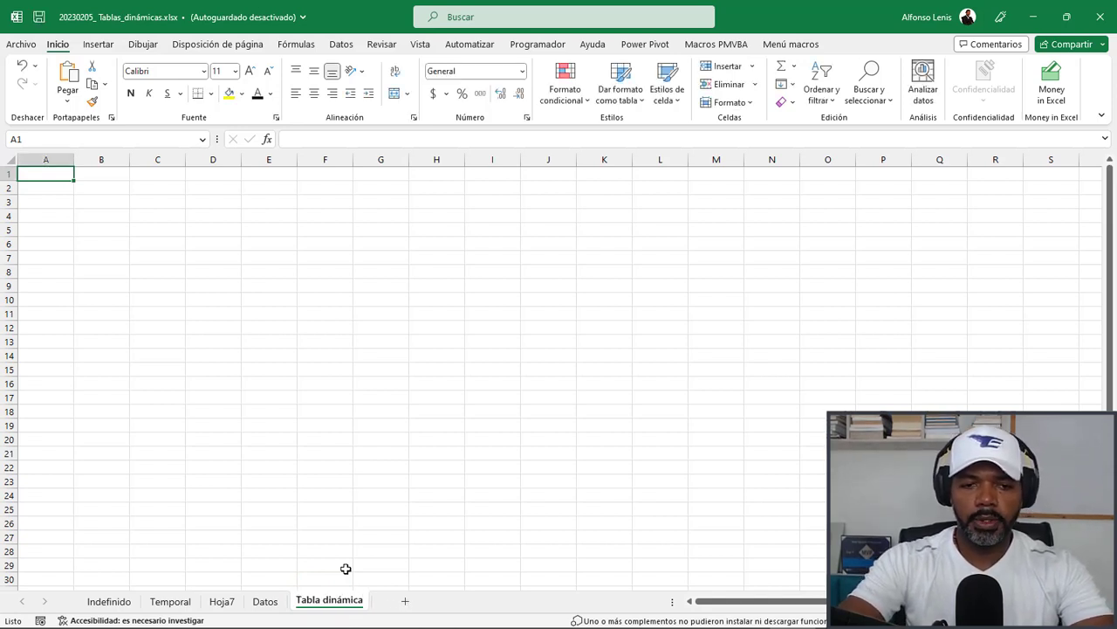
Copy the whole pivot table from Datos to cell B3 of the Tabla dinámica sheet and fit its columns to their contents.
click(267, 603)
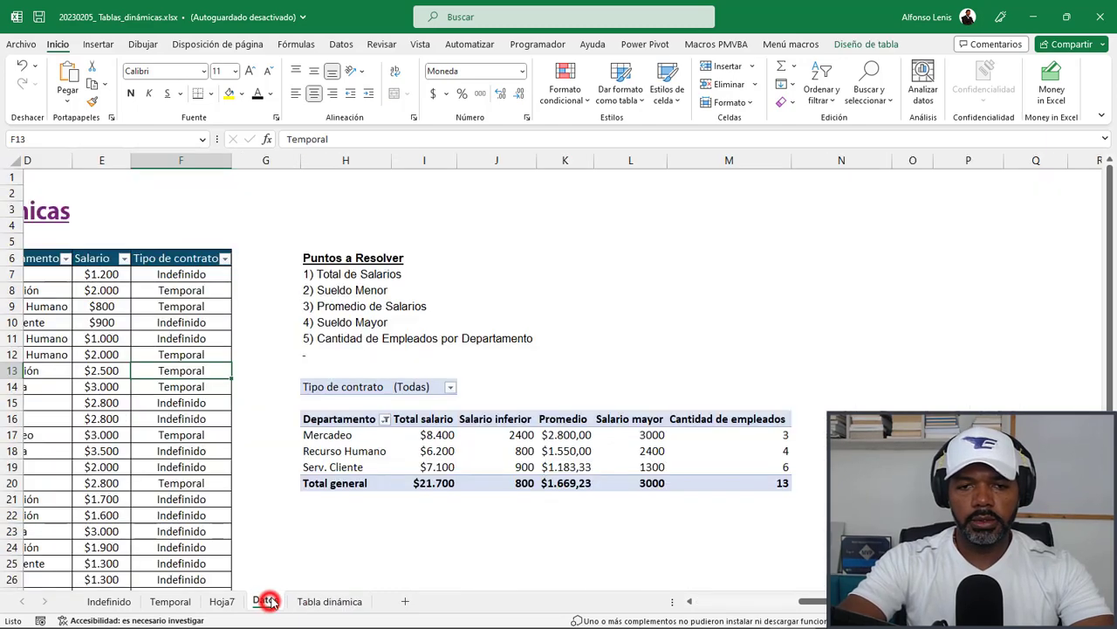
drag(343, 391, 671, 494)
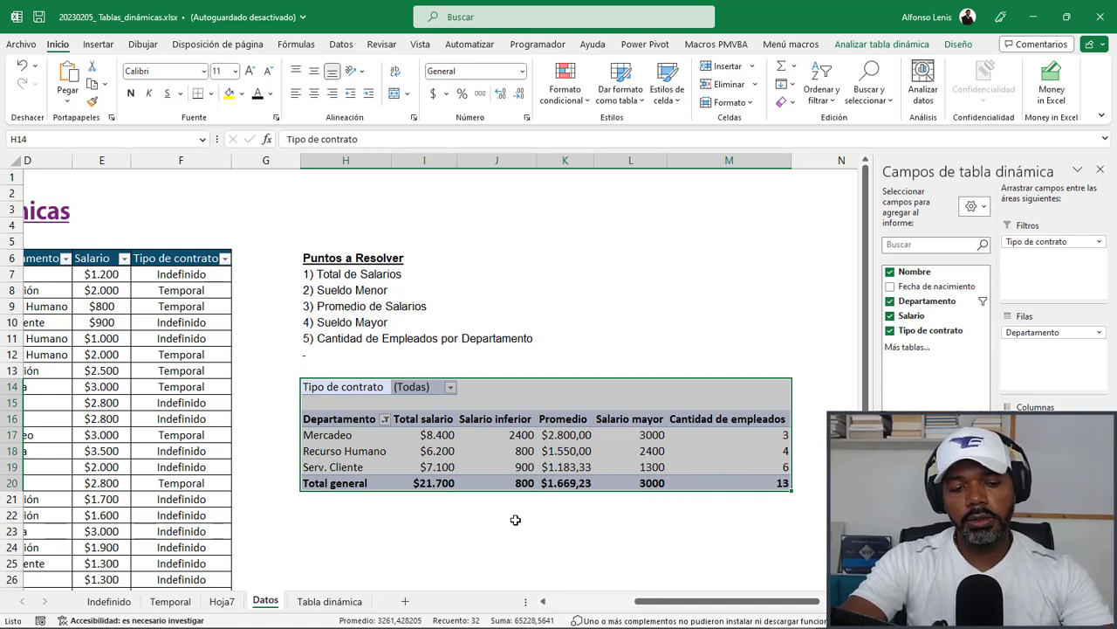
key(ctrl+c)
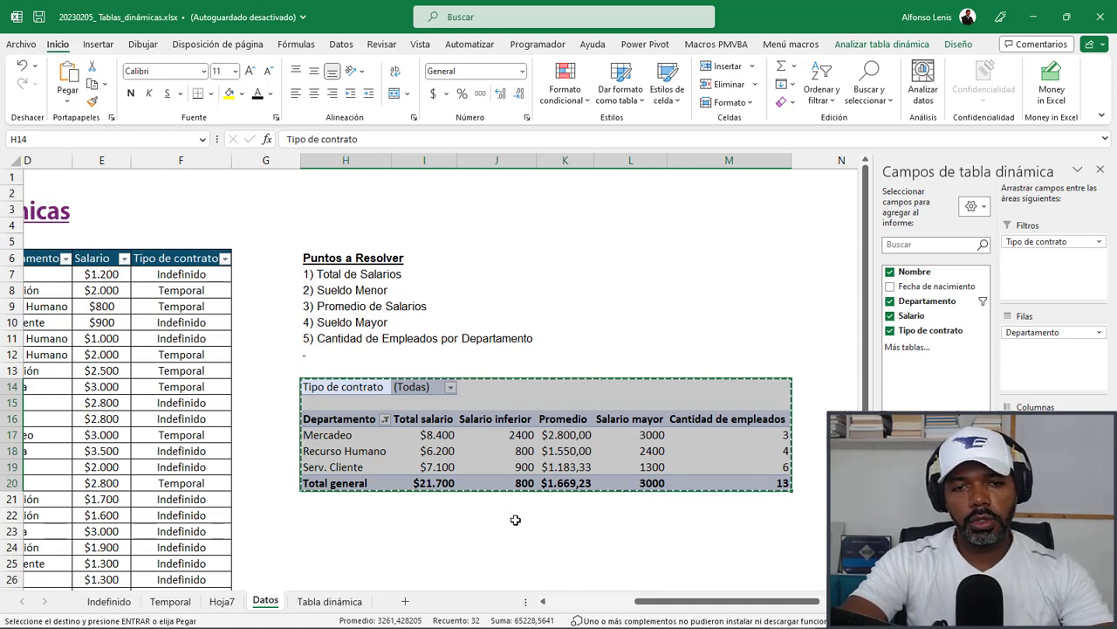
click(341, 603)
click(103, 204)
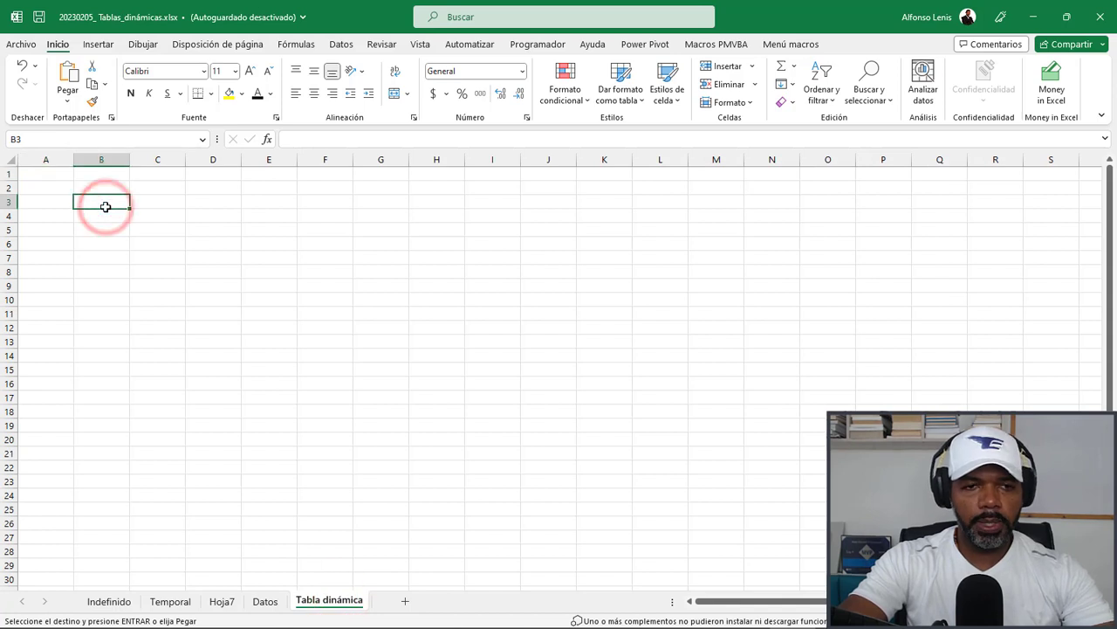
key(Return)
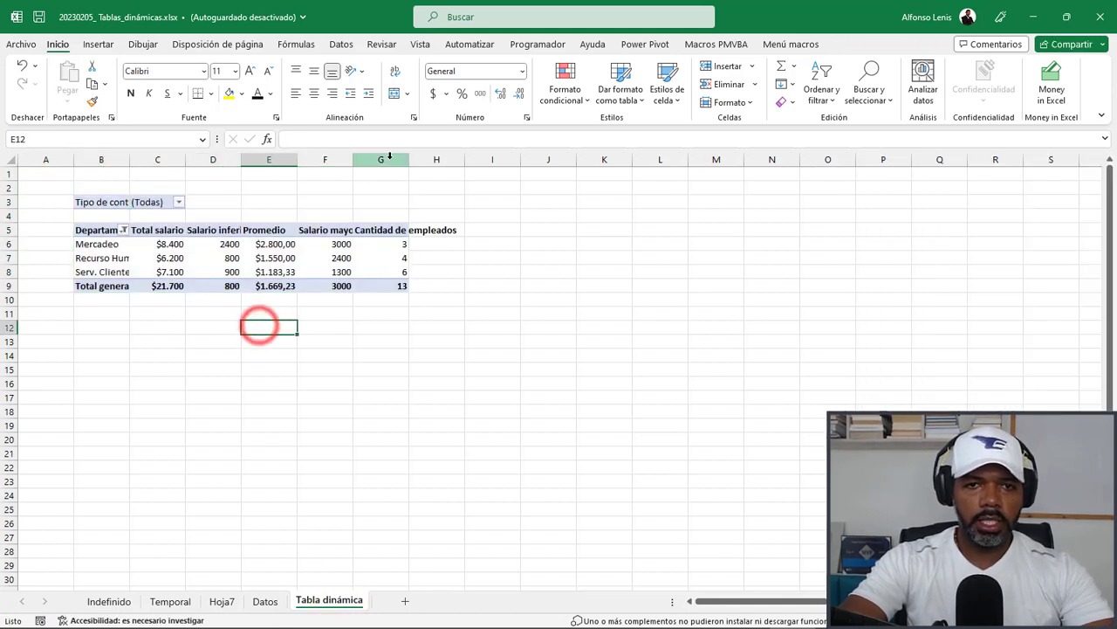
double_click(408, 159)
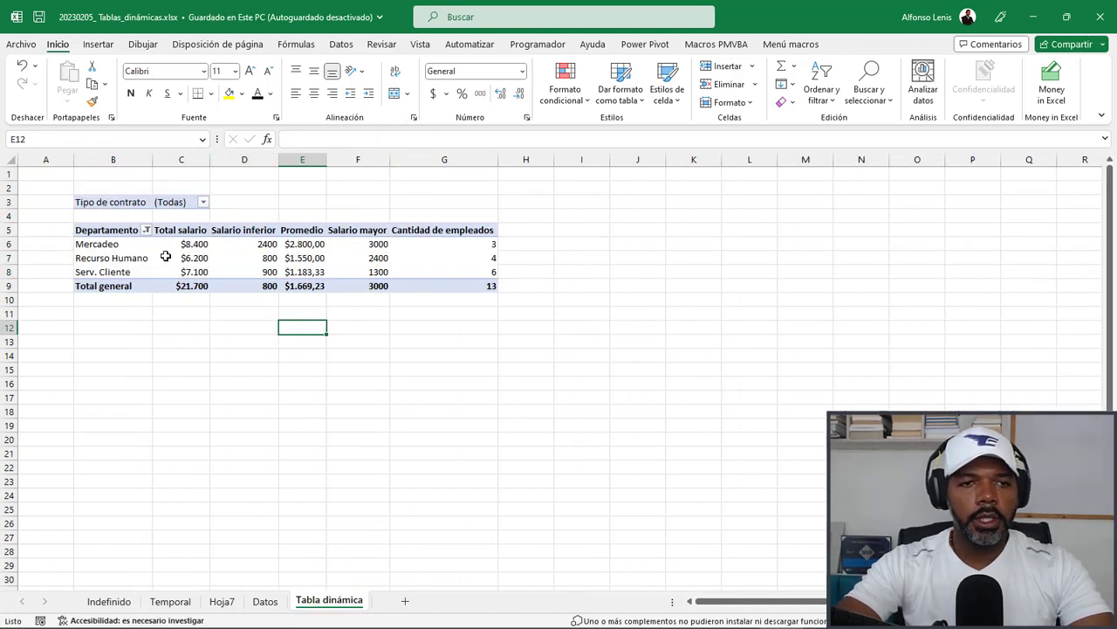
Set the copied pivot table's Departamento filter to include all departments.
click(146, 230)
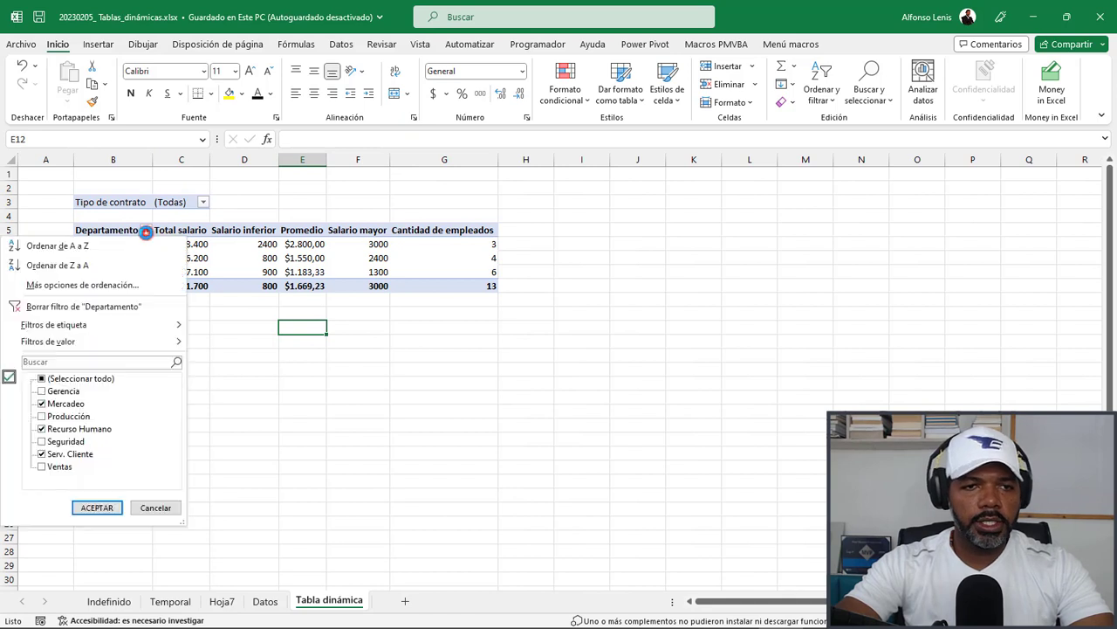
click(41, 378)
click(109, 507)
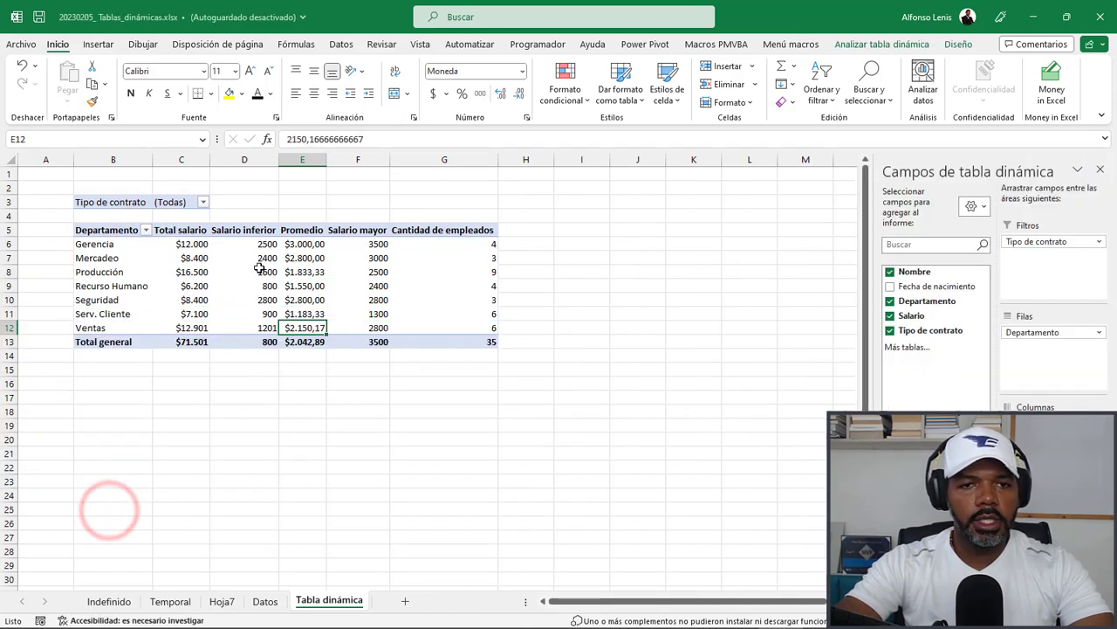
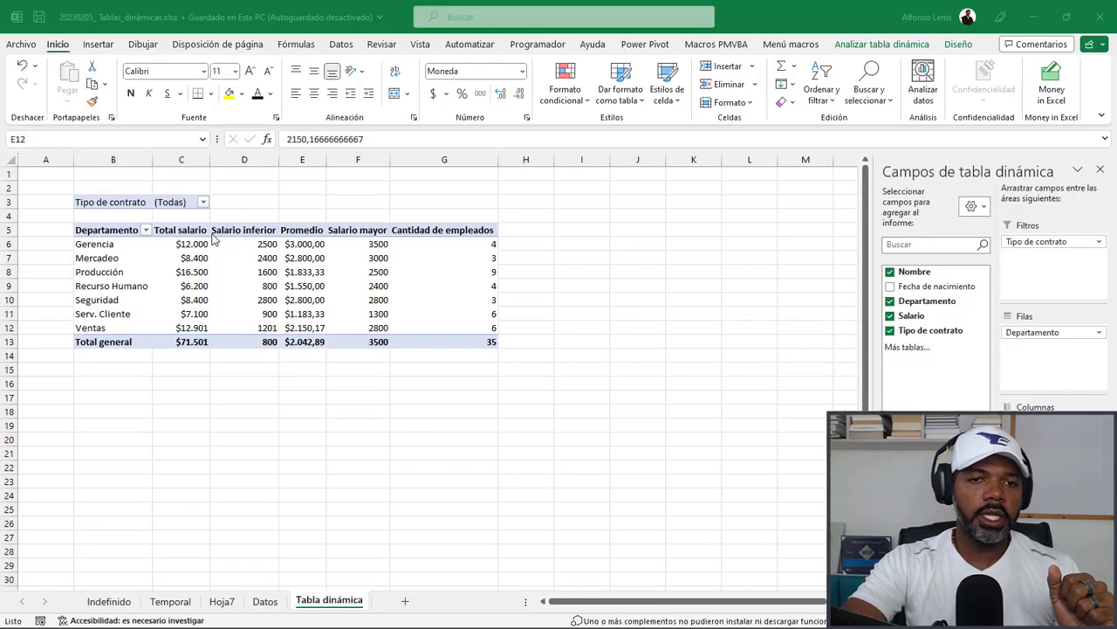
click(242, 271)
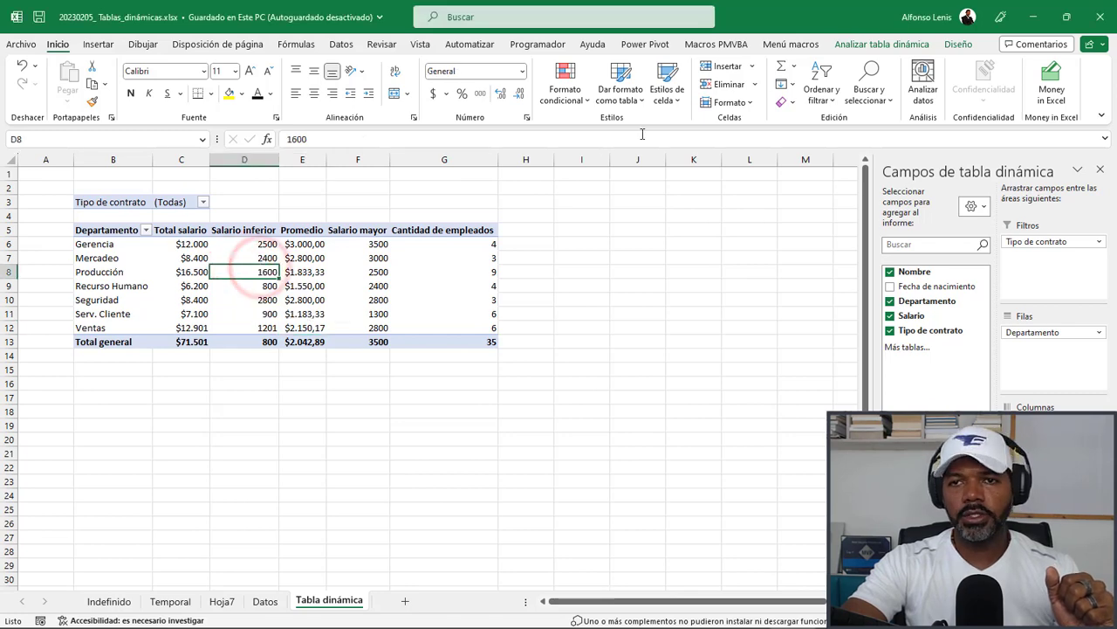
click(860, 45)
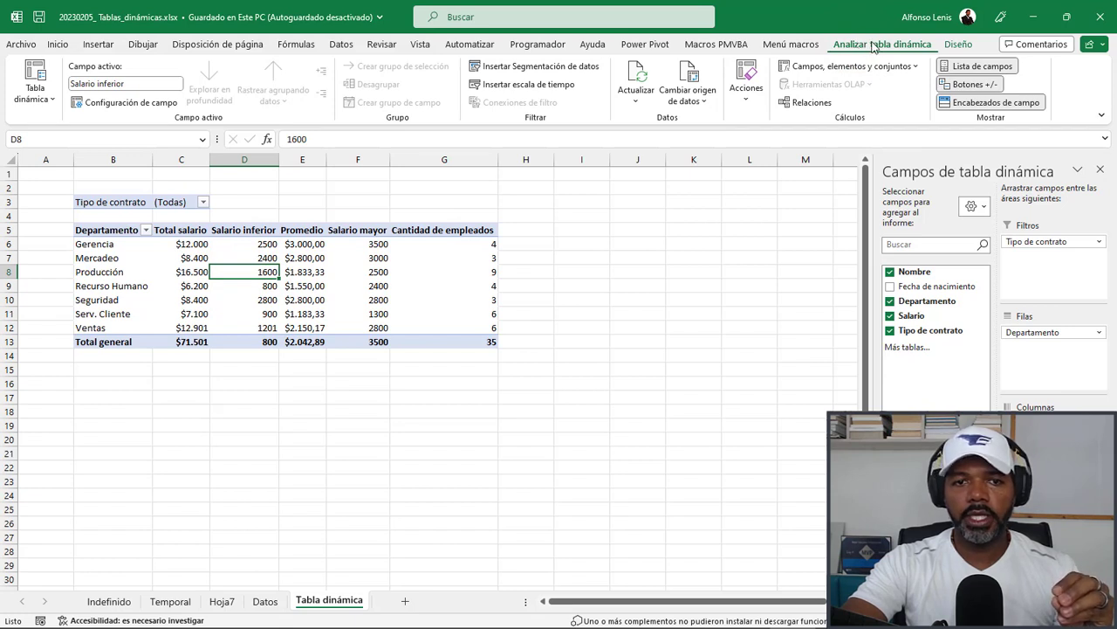
click(318, 267)
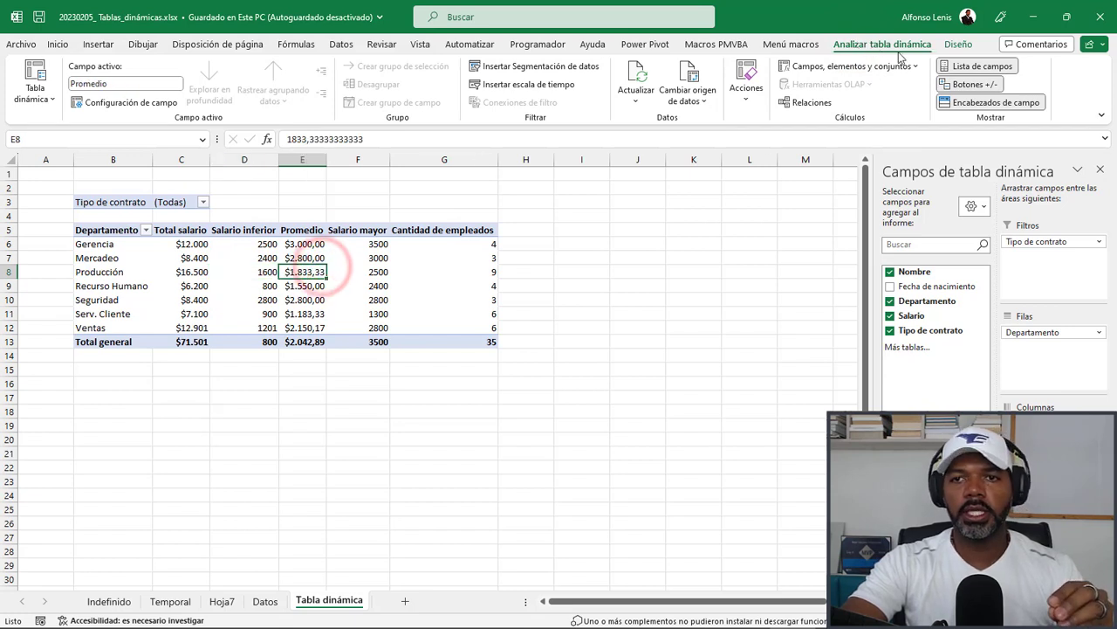
click(956, 45)
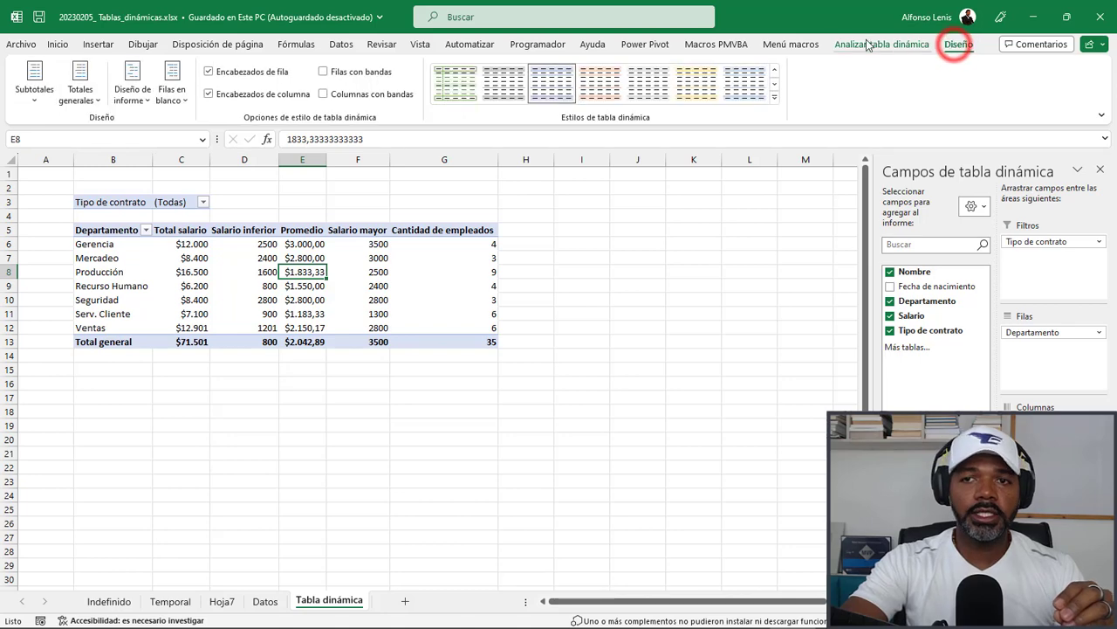
click(876, 44)
click(583, 286)
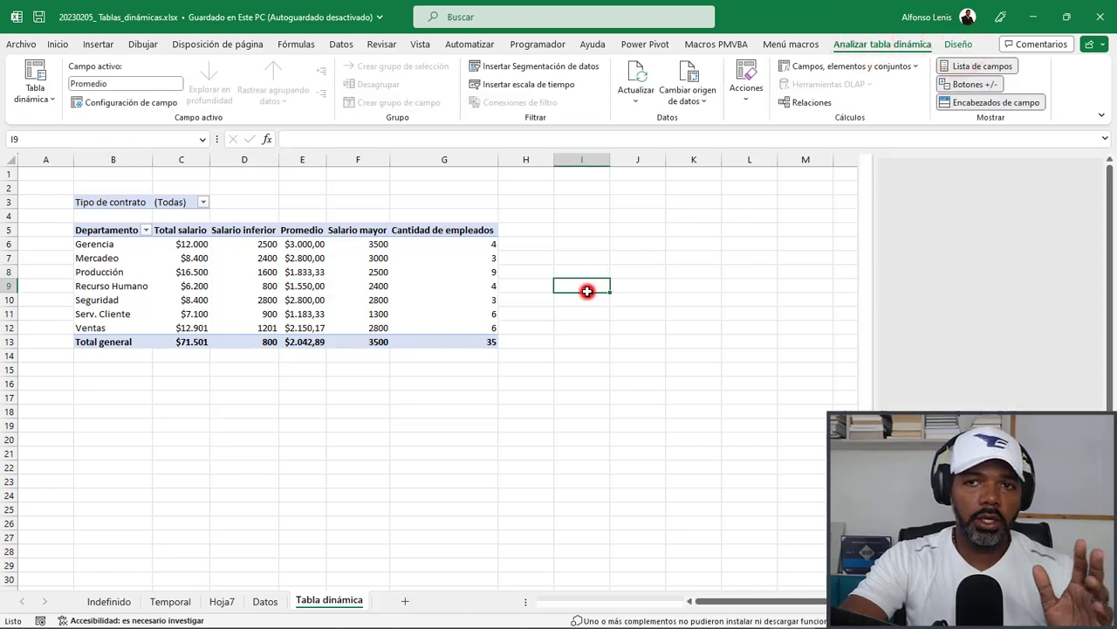
Insert slicers for the Departamento and Tipo de contrato fields of the pivot table.
click(372, 281)
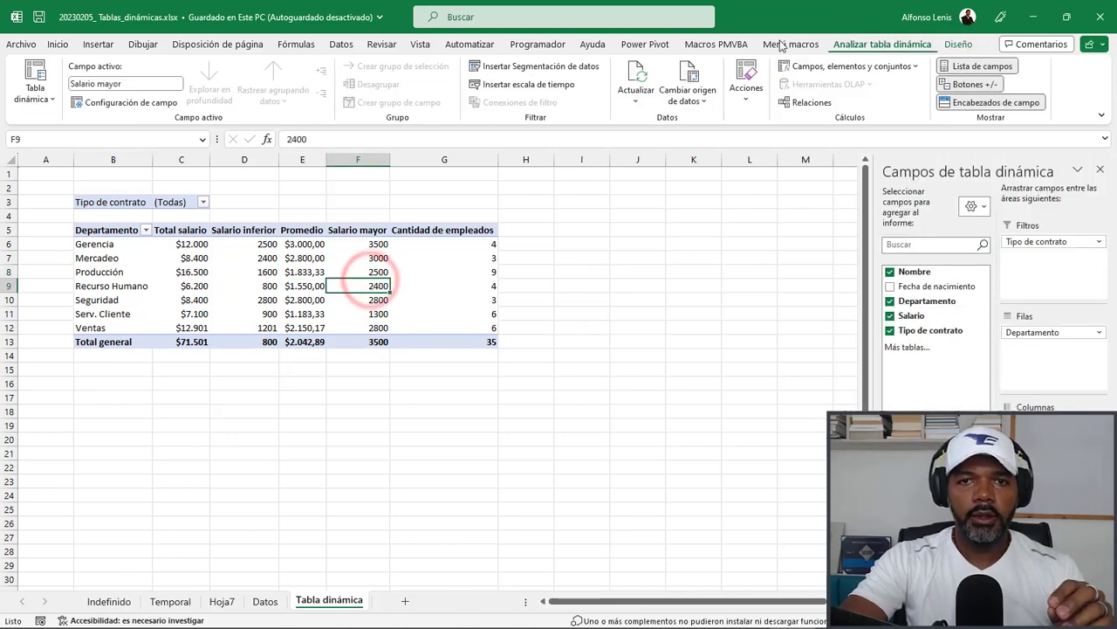
click(535, 68)
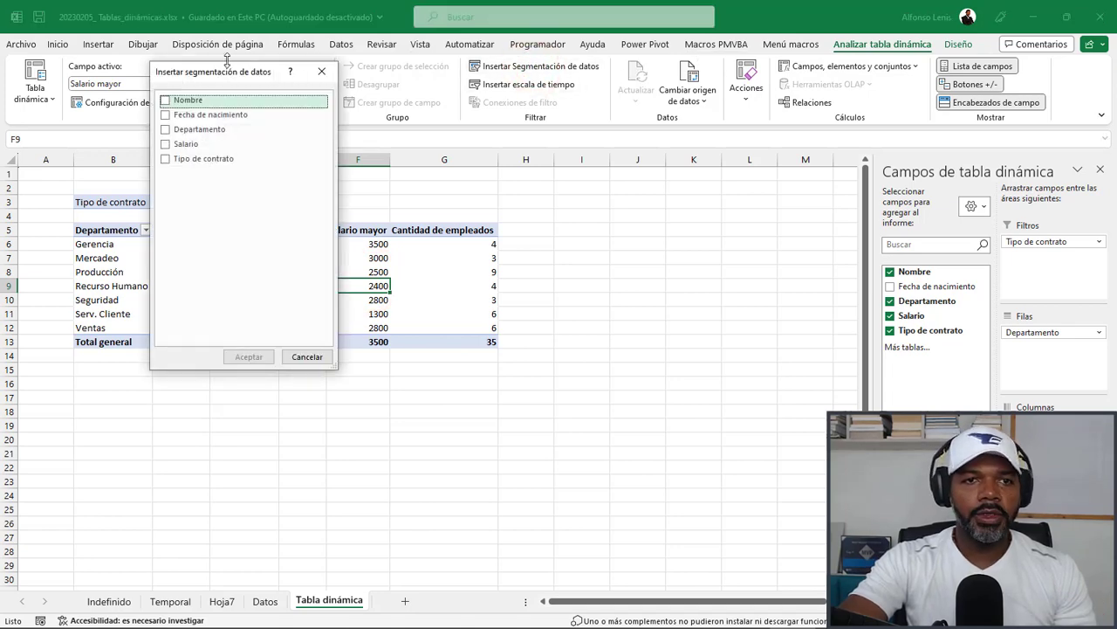
drag(224, 74, 585, 227)
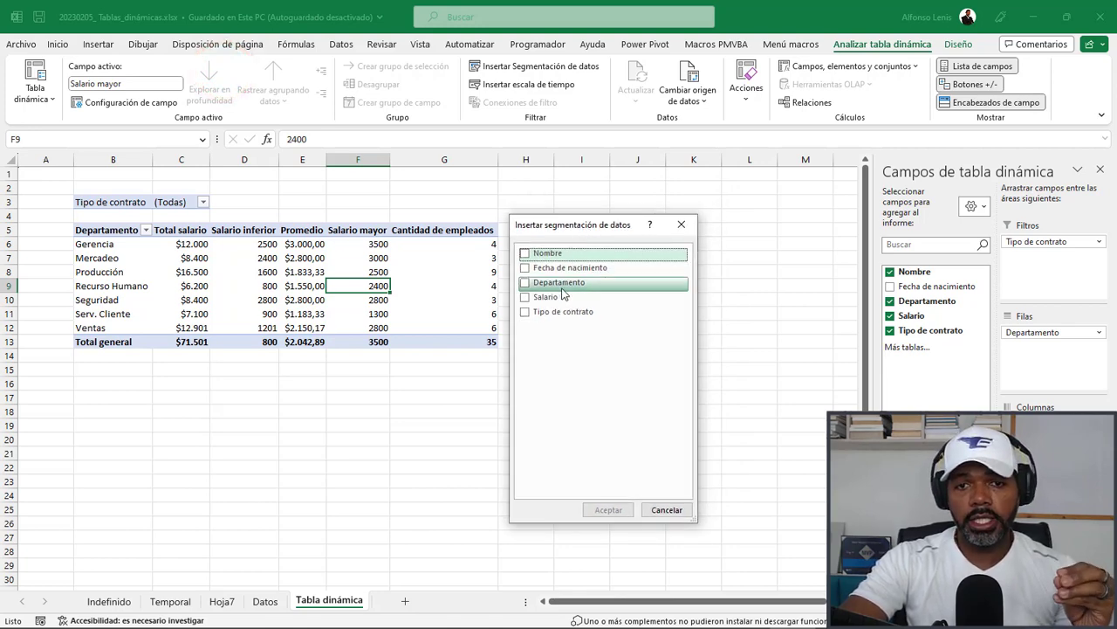
click(524, 286)
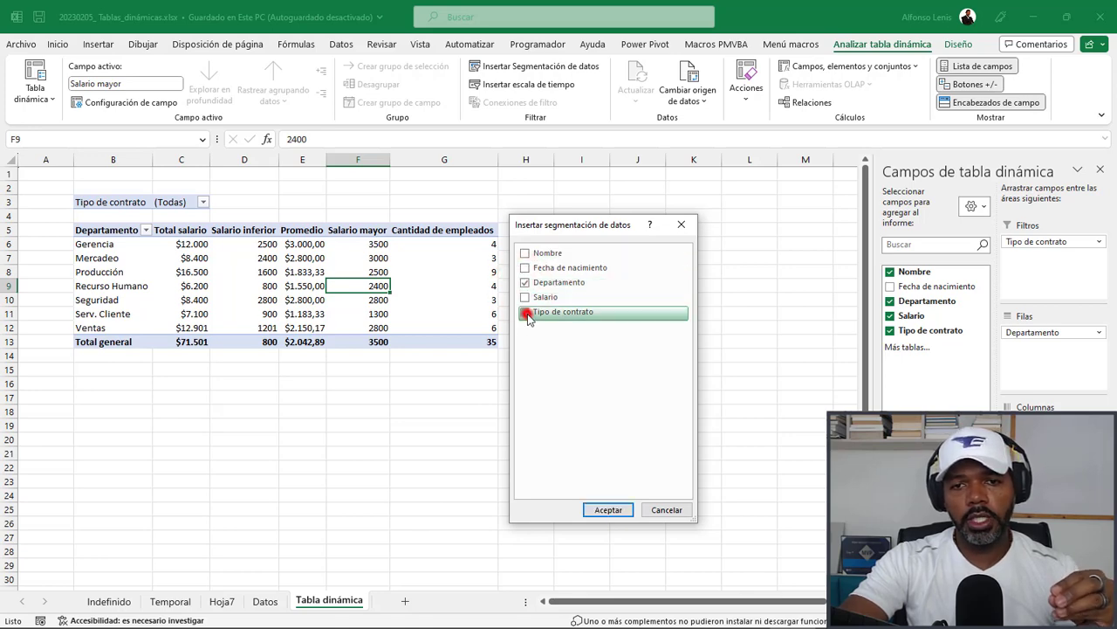
click(527, 315)
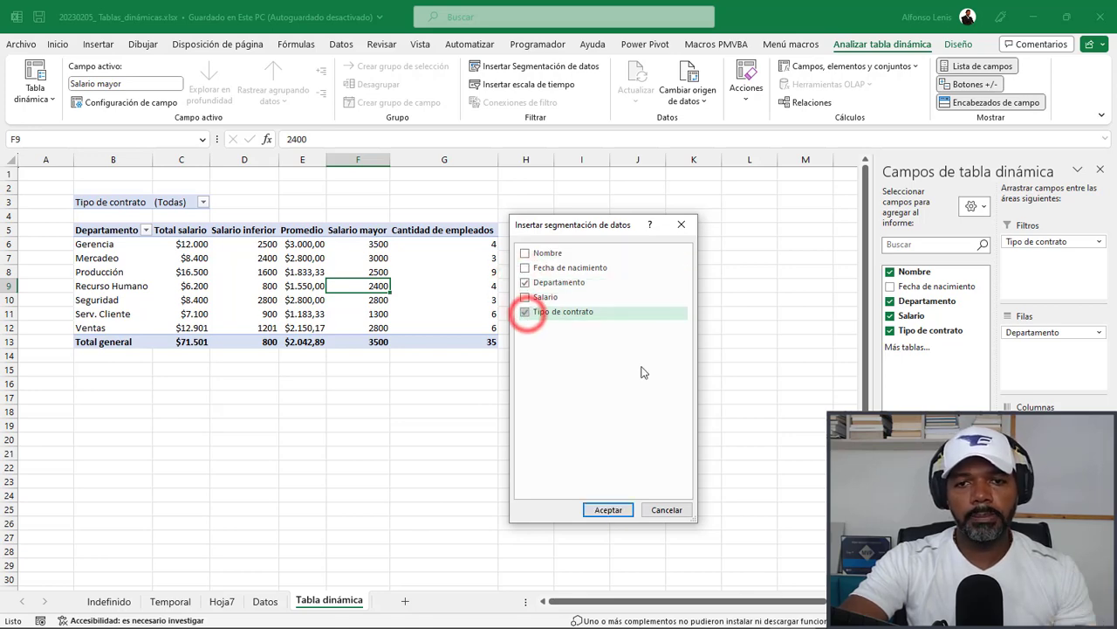
click(609, 510)
Place the Departamento and Tipo de contrato slicers side by side in the empty area beside the pivot table.
drag(455, 321, 726, 303)
drag(429, 293, 626, 222)
click(705, 308)
drag(705, 308, 761, 226)
Set the Departamento slicer's buttons to 2 columns.
click(596, 211)
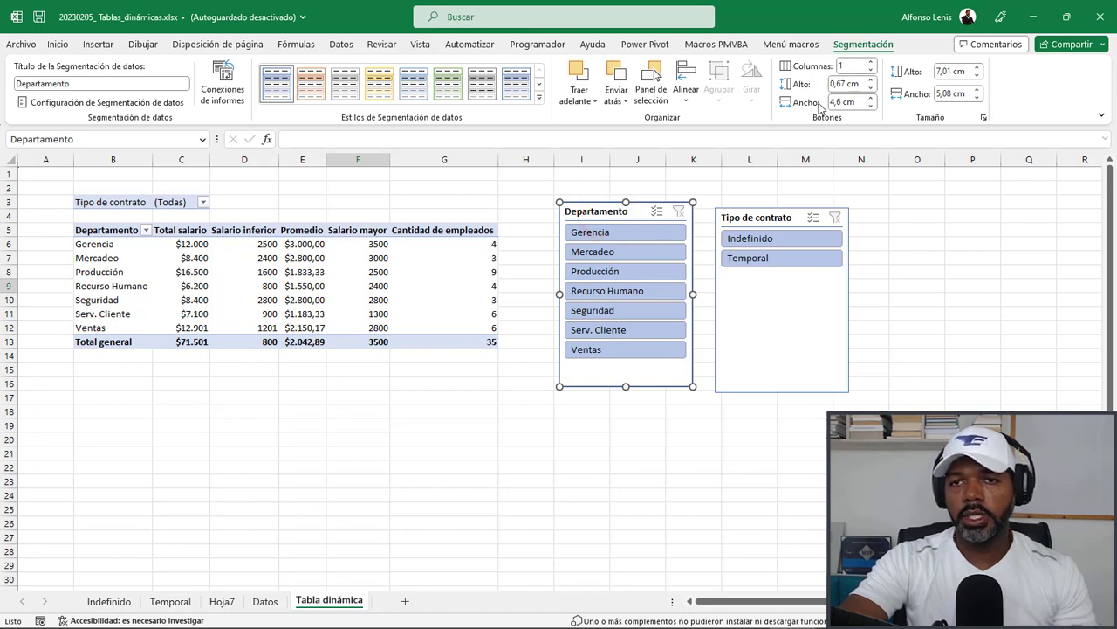
click(873, 63)
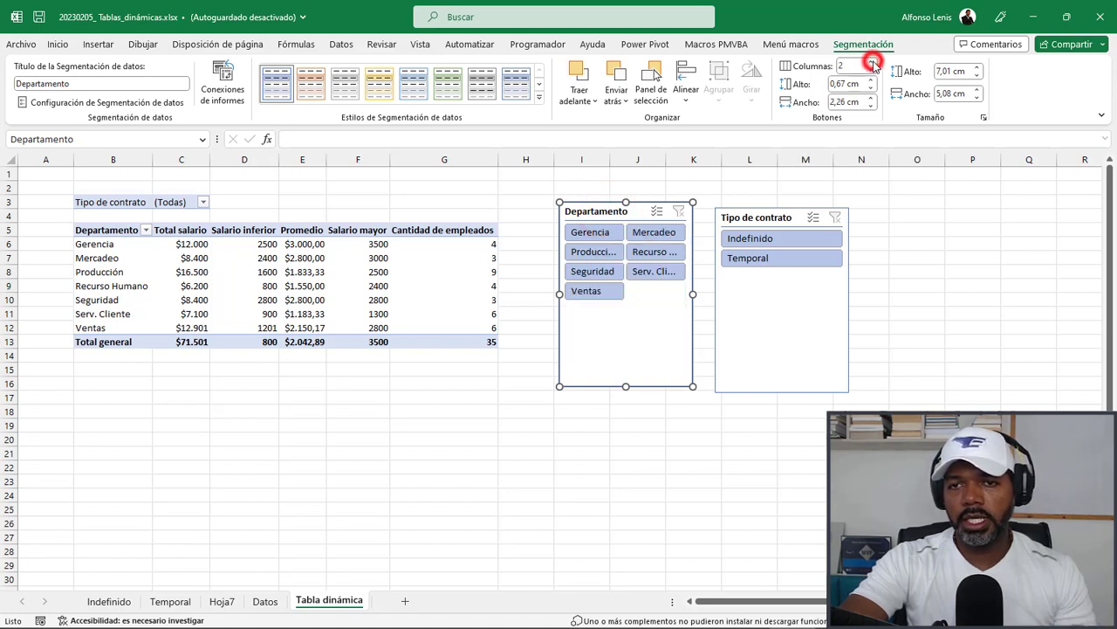
click(873, 63)
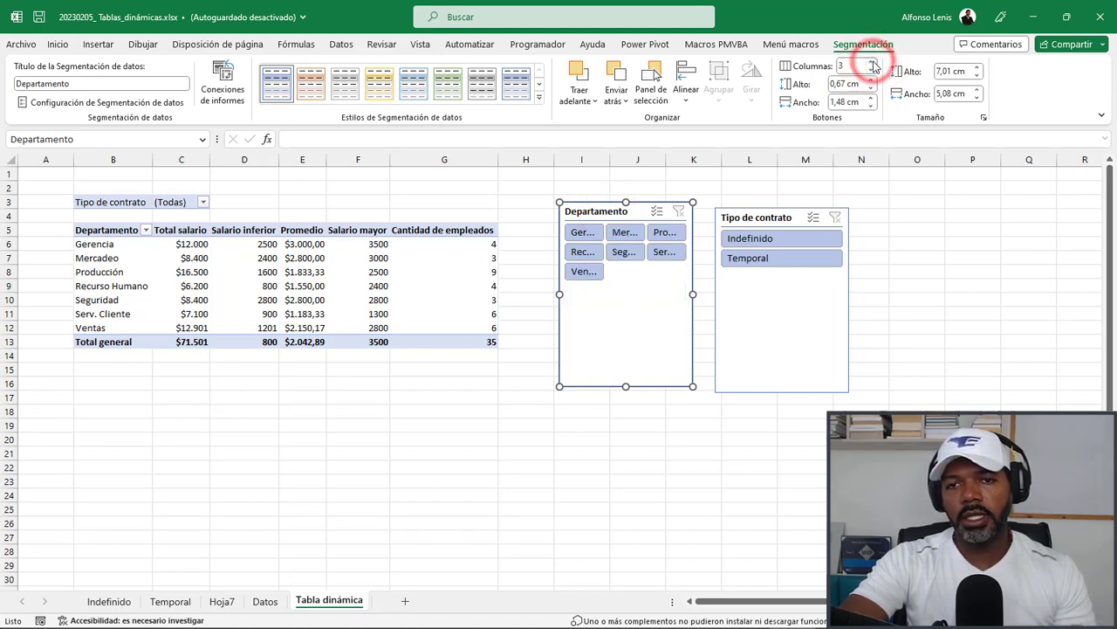
click(870, 72)
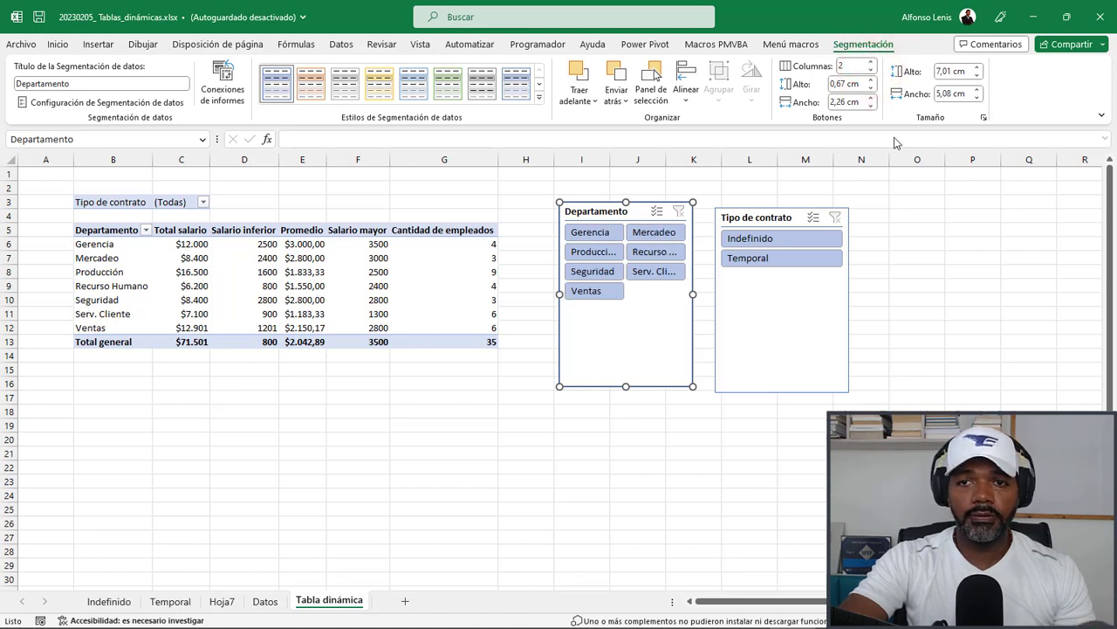
Move the Tipo de contrato slicer further away and resize the Departamento slicer to about 6.24 cm wide and 4.29 cm high.
drag(748, 217, 793, 216)
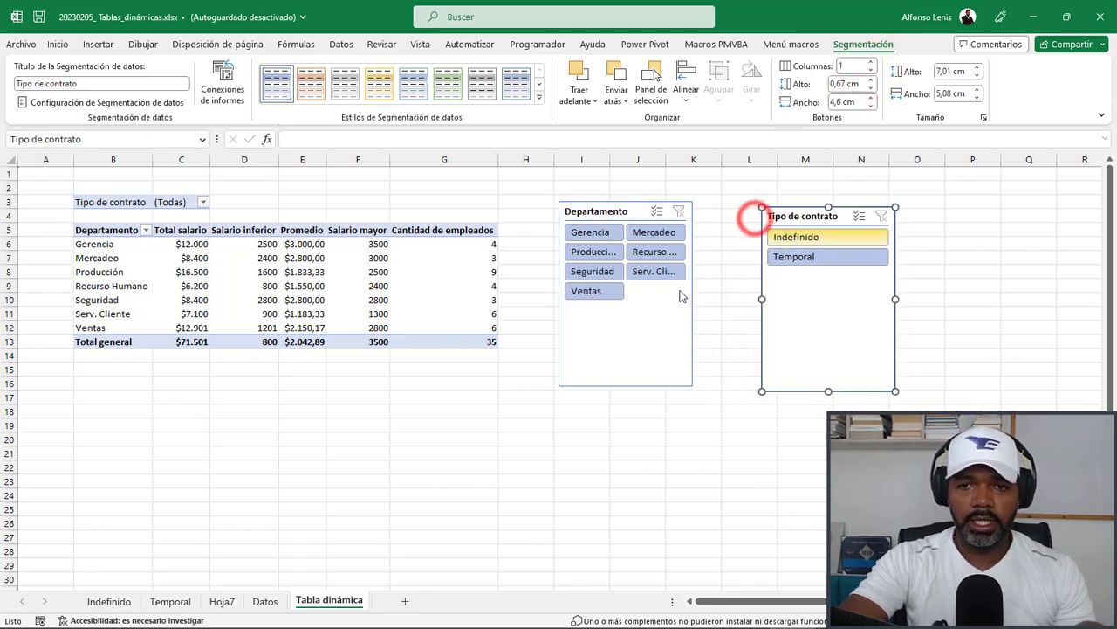
click(679, 301)
drag(693, 296, 723, 294)
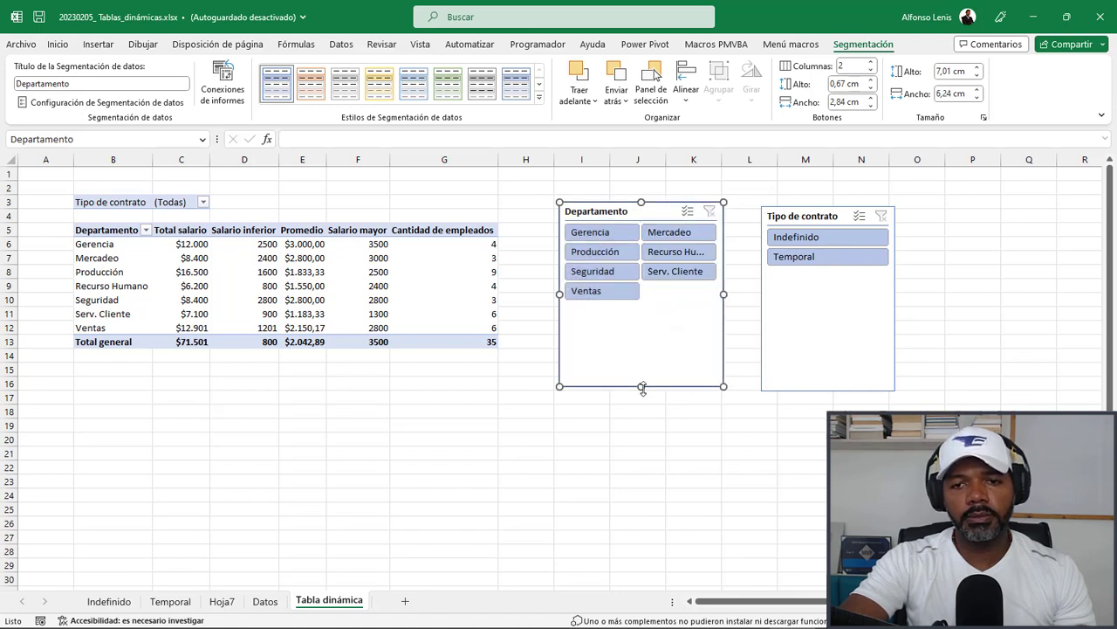
drag(643, 389, 643, 314)
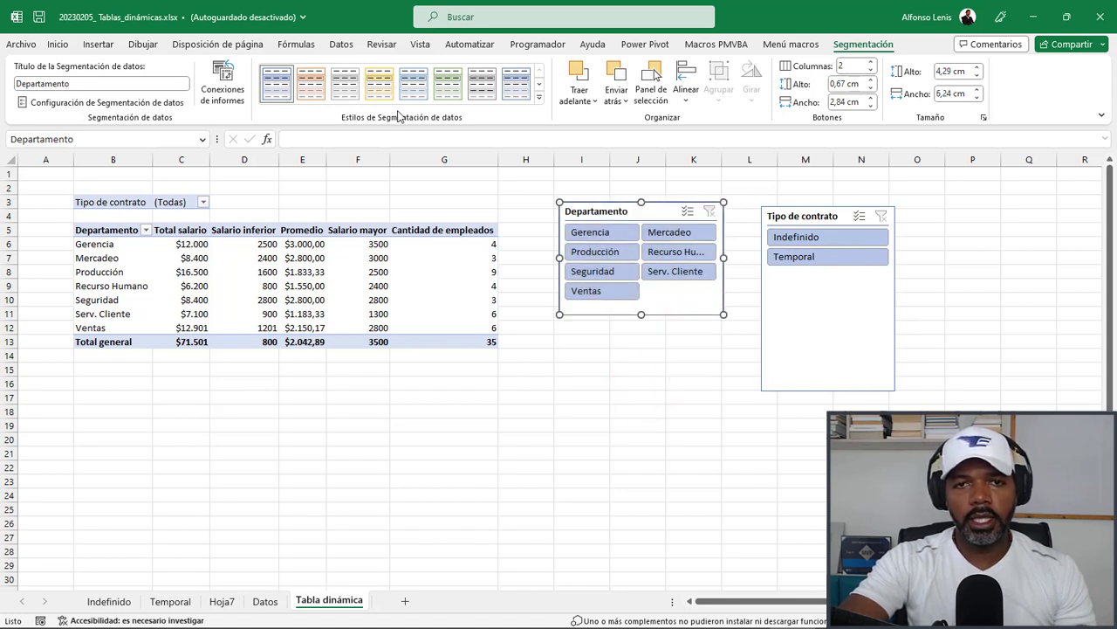
Apply the light green slicer style to both the Departamento and Tipo de contrato slicers.
click(444, 87)
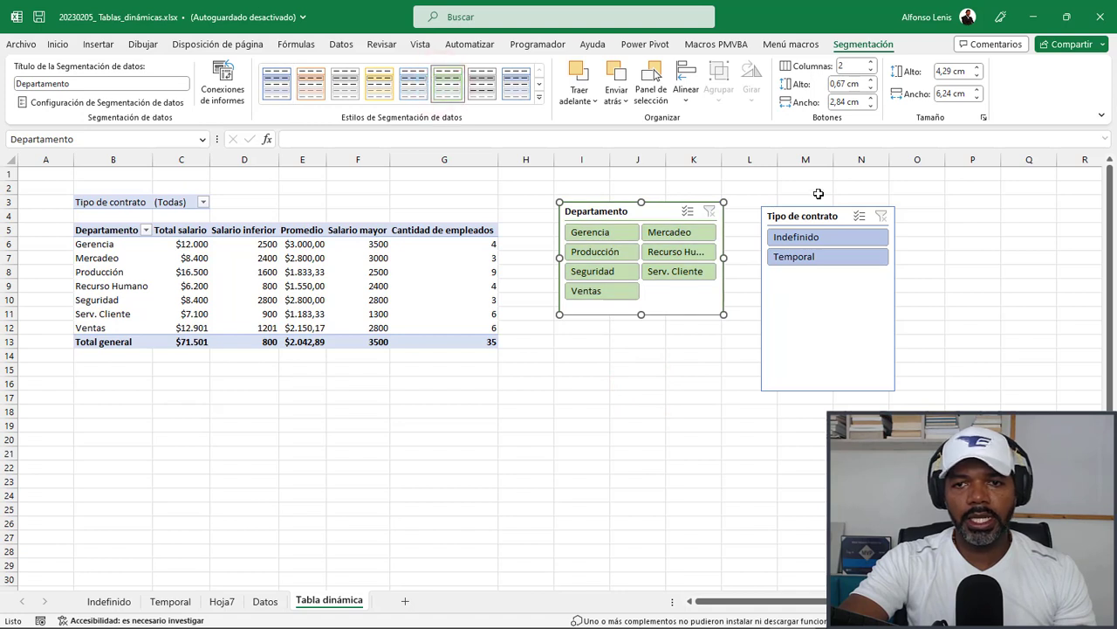
click(796, 218)
click(448, 80)
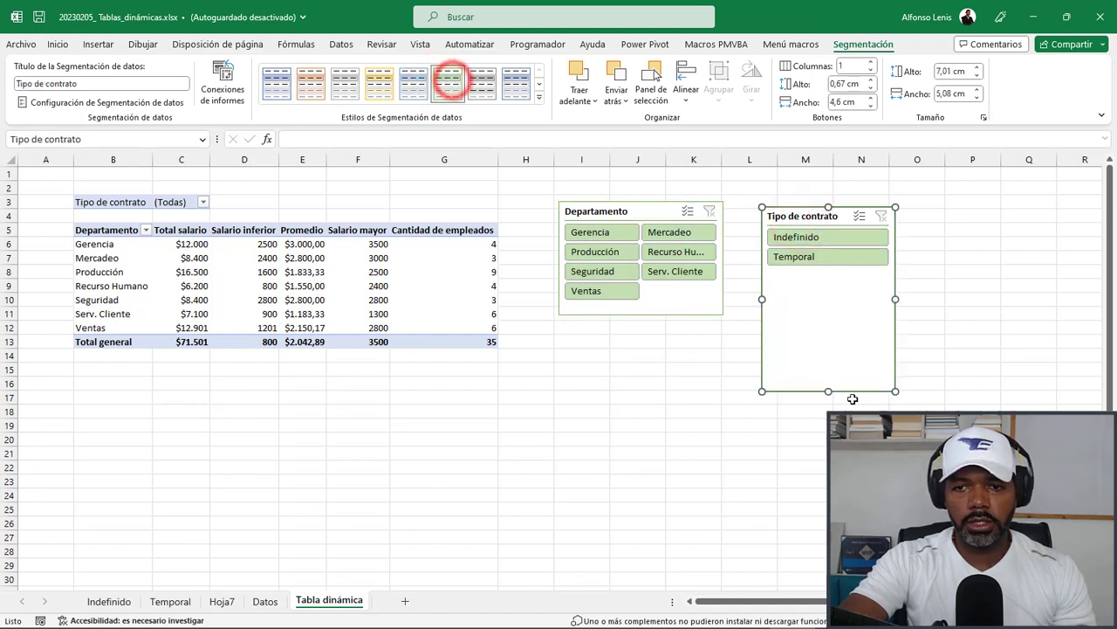
Shorten the Tipo de contrato slicer to about 4.1 cm high and move it closer to the Departamento slicer.
drag(829, 390, 825, 311)
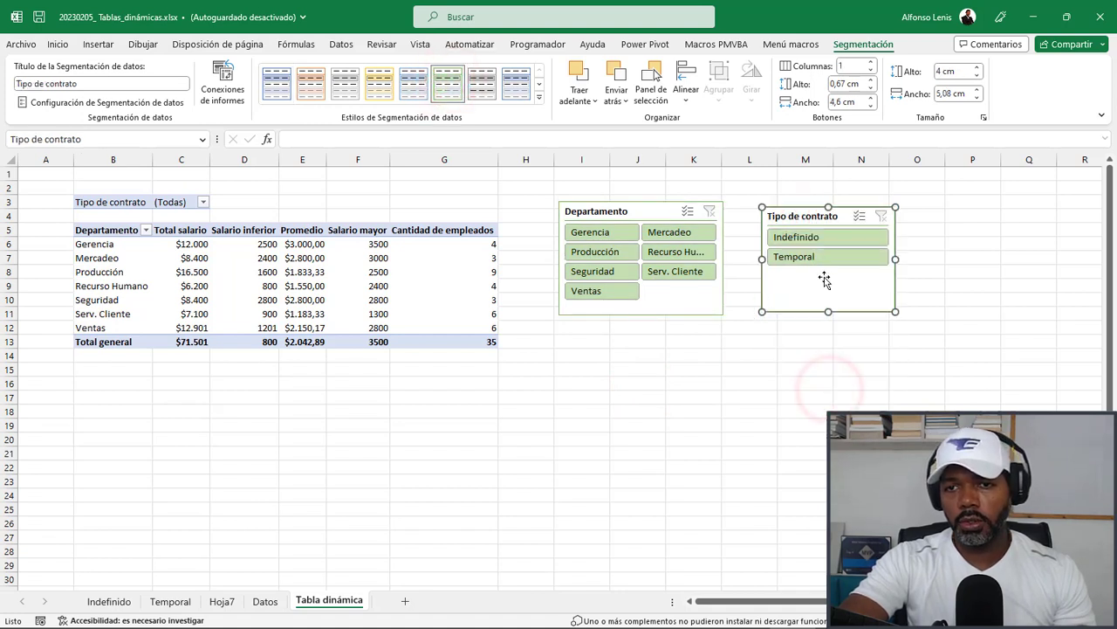
drag(805, 224, 789, 220)
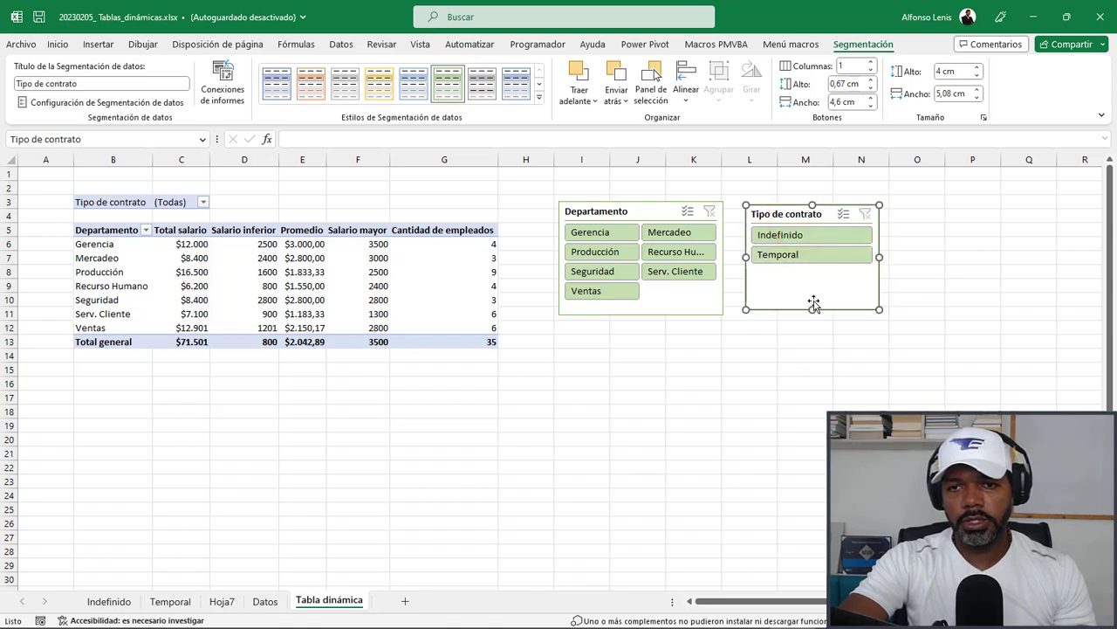
drag(812, 311, 811, 310)
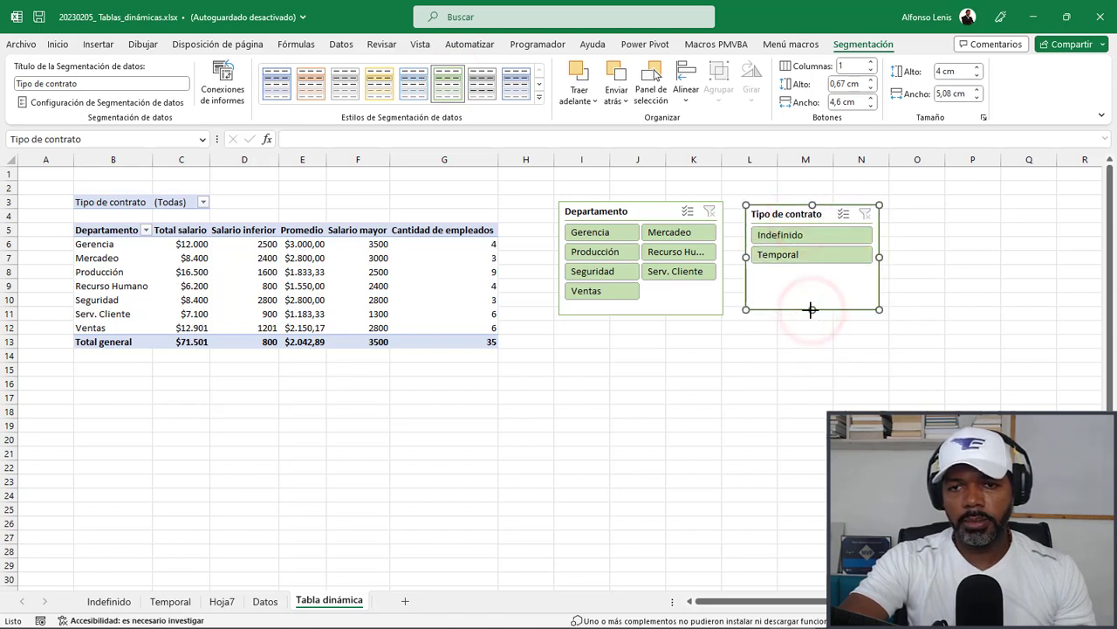
click(610, 210)
click(68, 83)
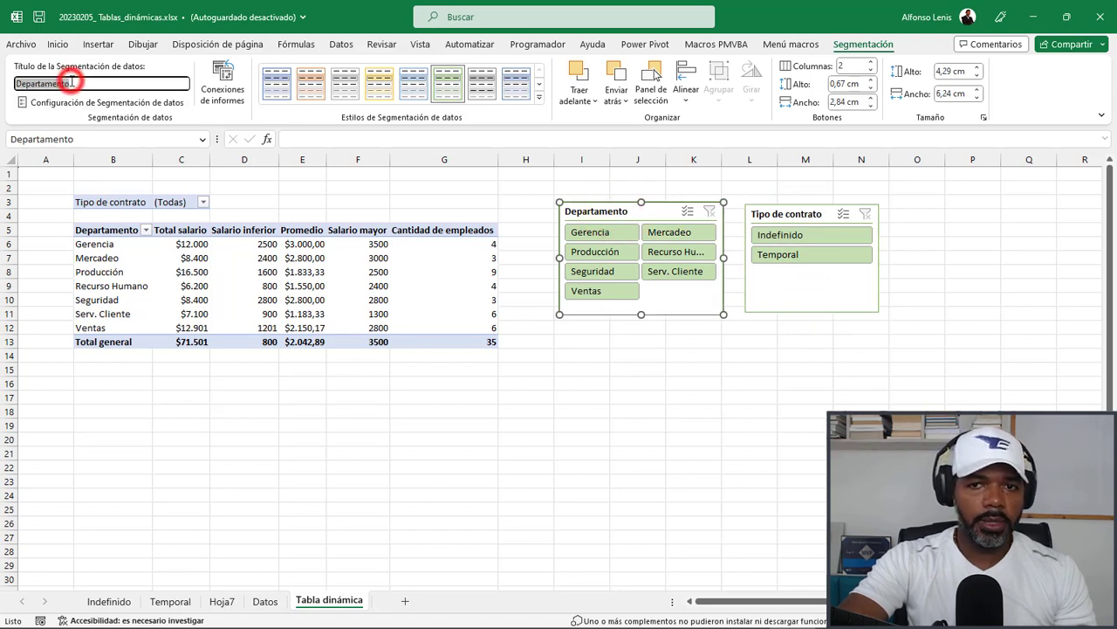
click(772, 218)
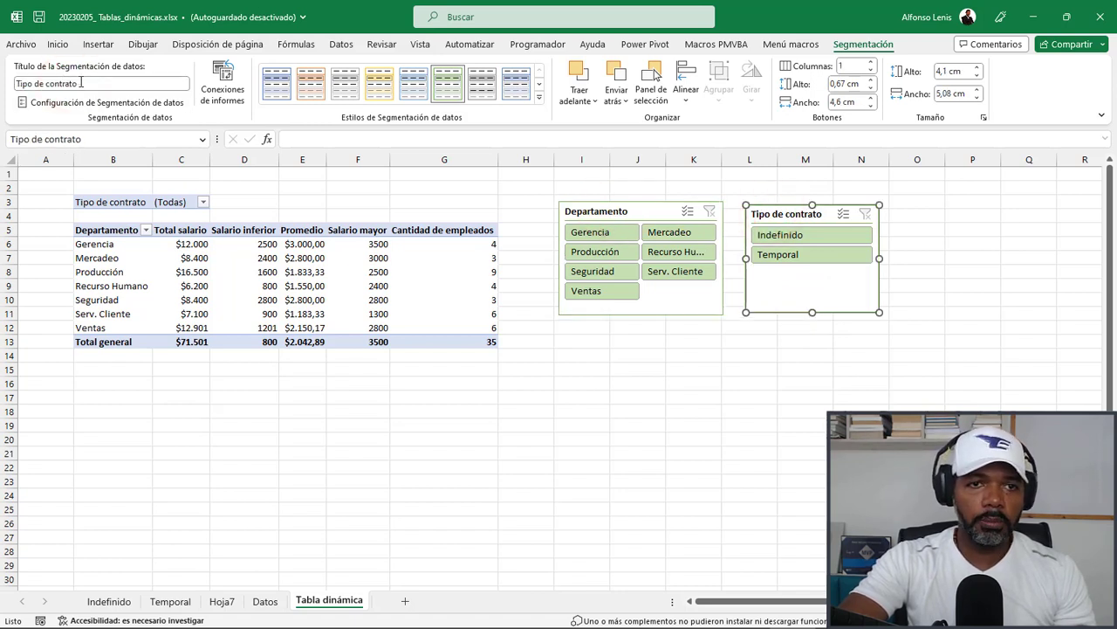
click(652, 372)
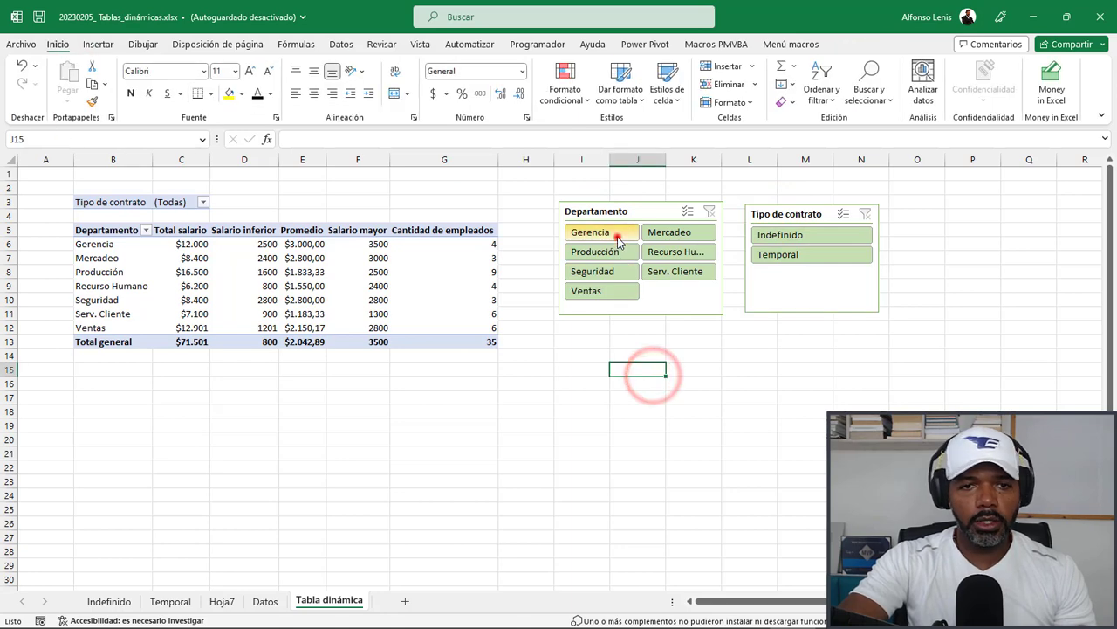
Use the Departamento slicer to filter the pivot table by one department at a time: Gerencia, Producción, Seguridad and Ventas.
click(616, 235)
click(612, 252)
click(608, 269)
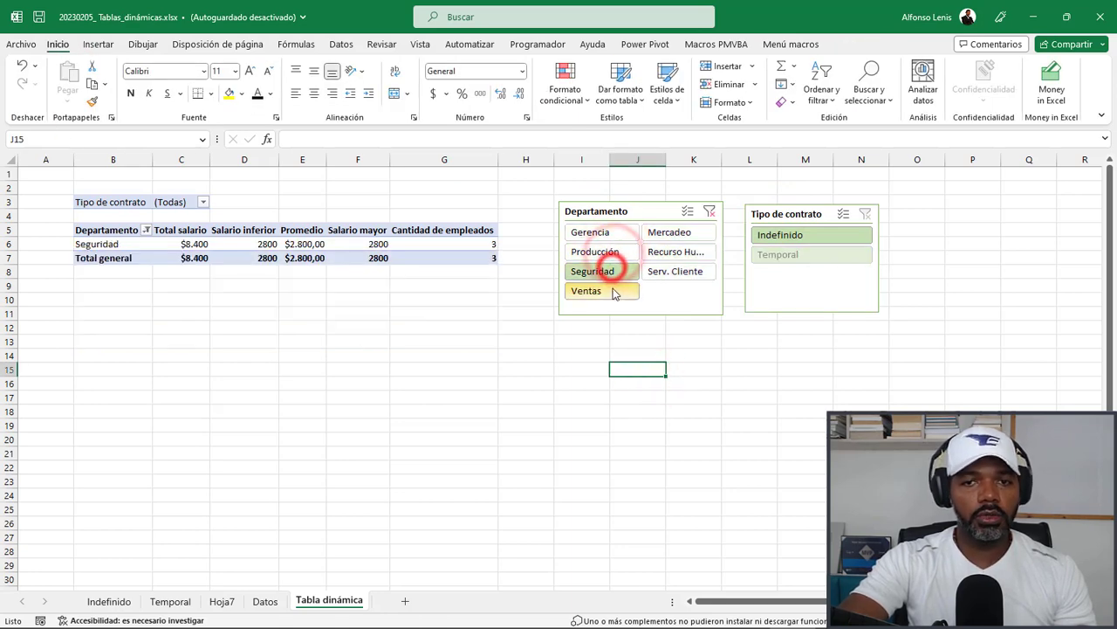
click(614, 291)
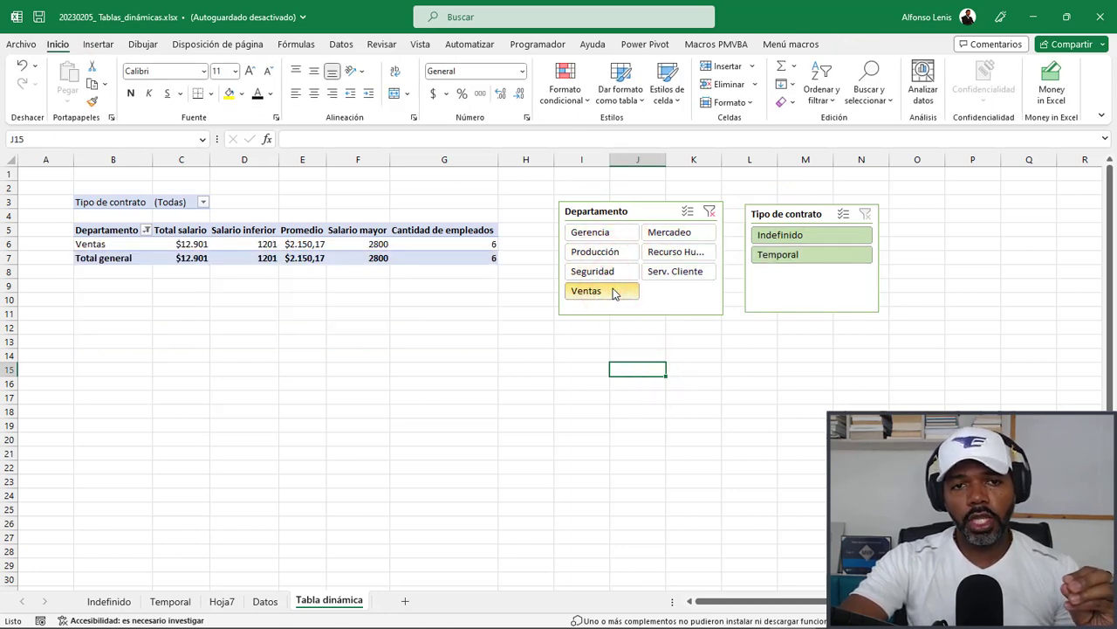
click(620, 234)
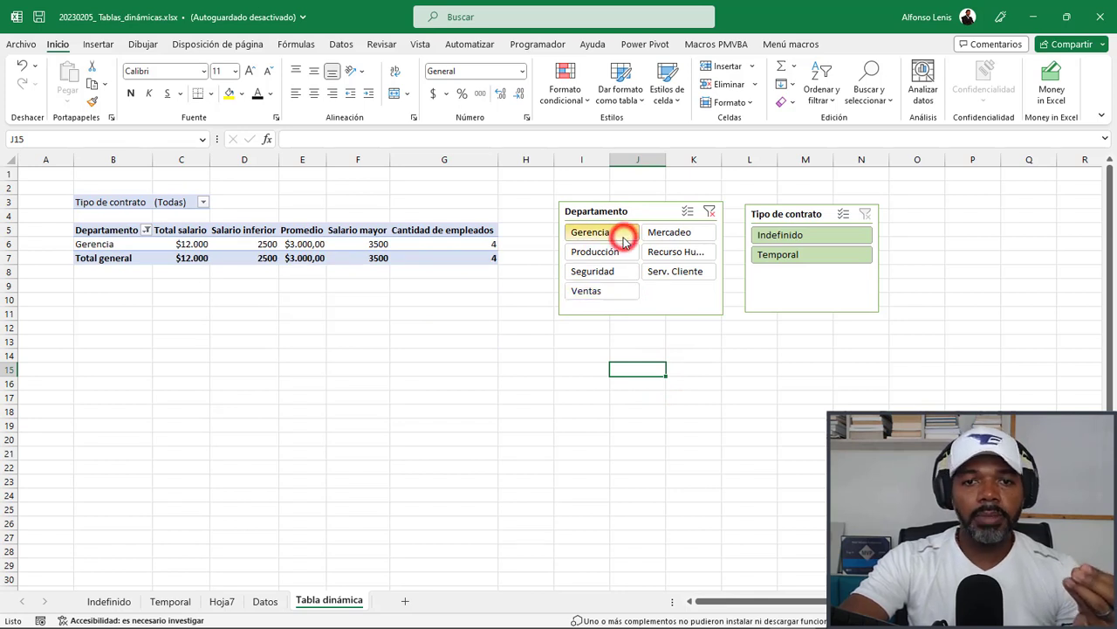
click(610, 252)
click(608, 271)
click(611, 291)
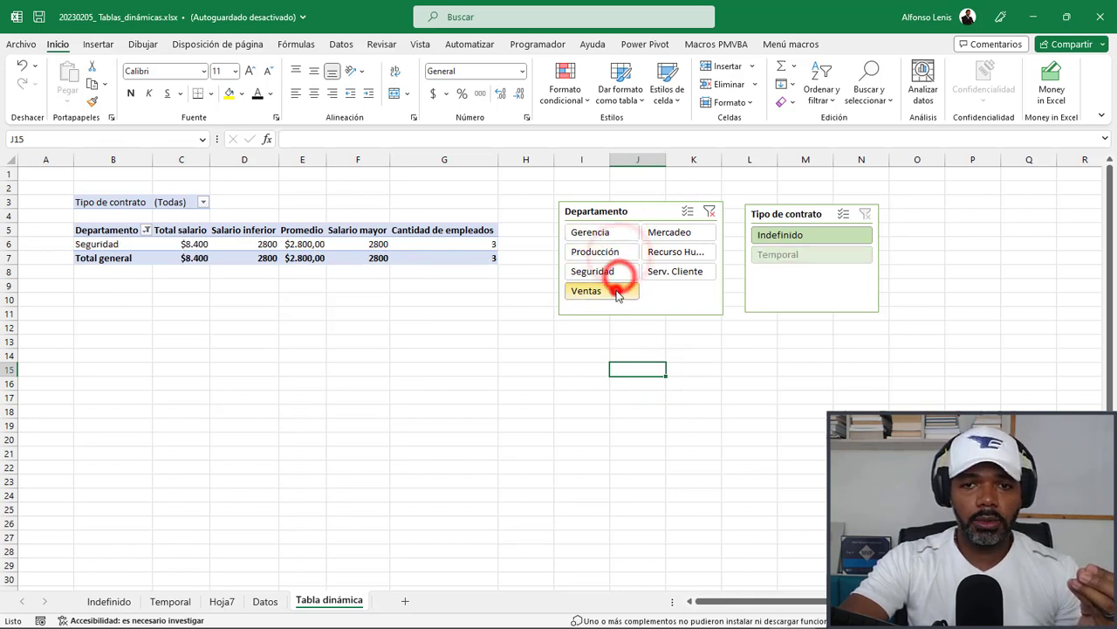
click(613, 252)
click(604, 231)
Filter the Departamento slicer to Mercadeo and Ventas, then turn on multi-select and add Gerencia, Producción, Recurso Humano and Serv. Cliente.
click(661, 232)
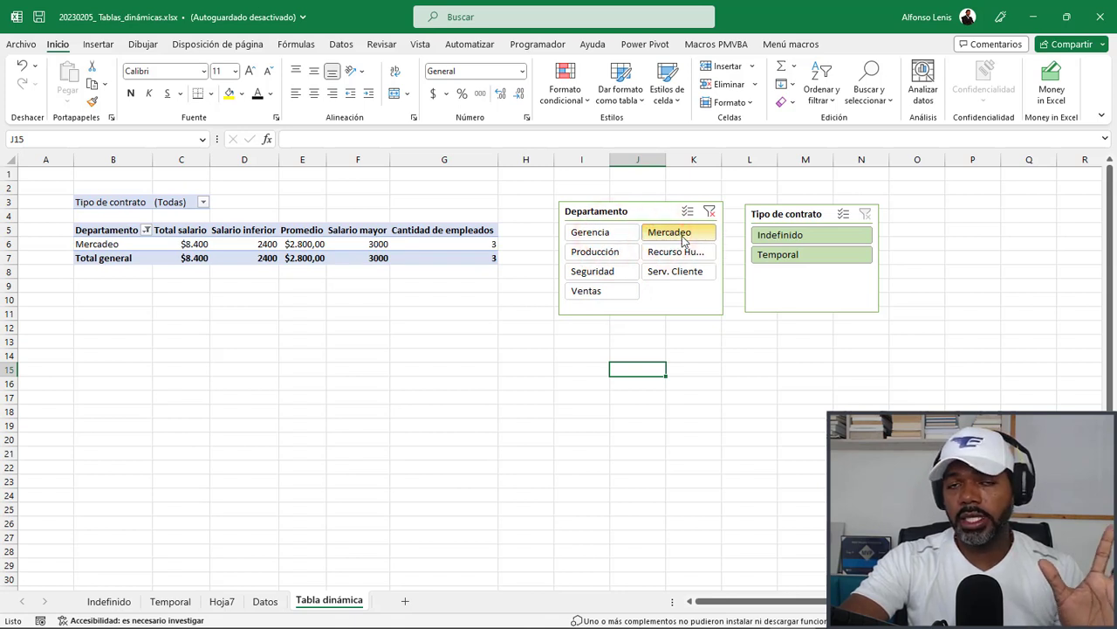
ctrl+click(613, 294)
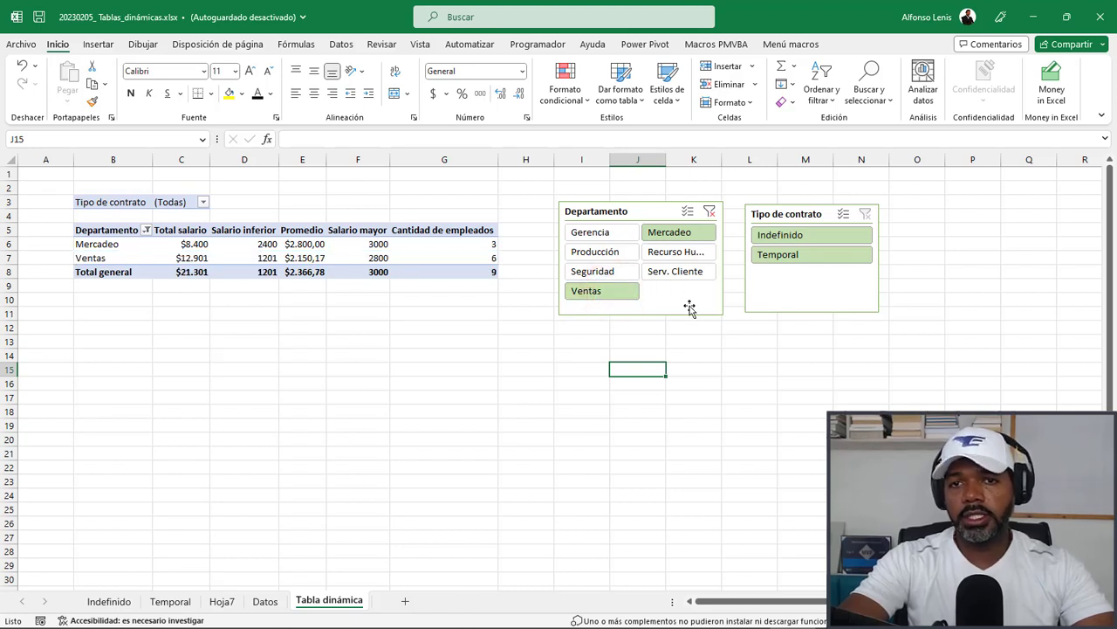
click(687, 212)
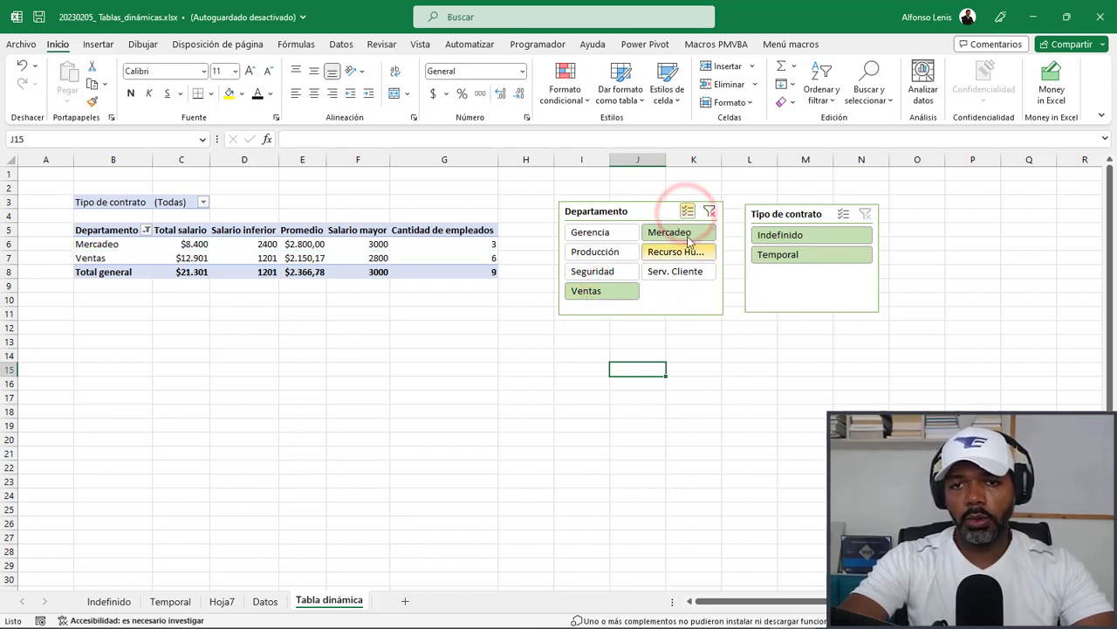
click(590, 232)
click(595, 251)
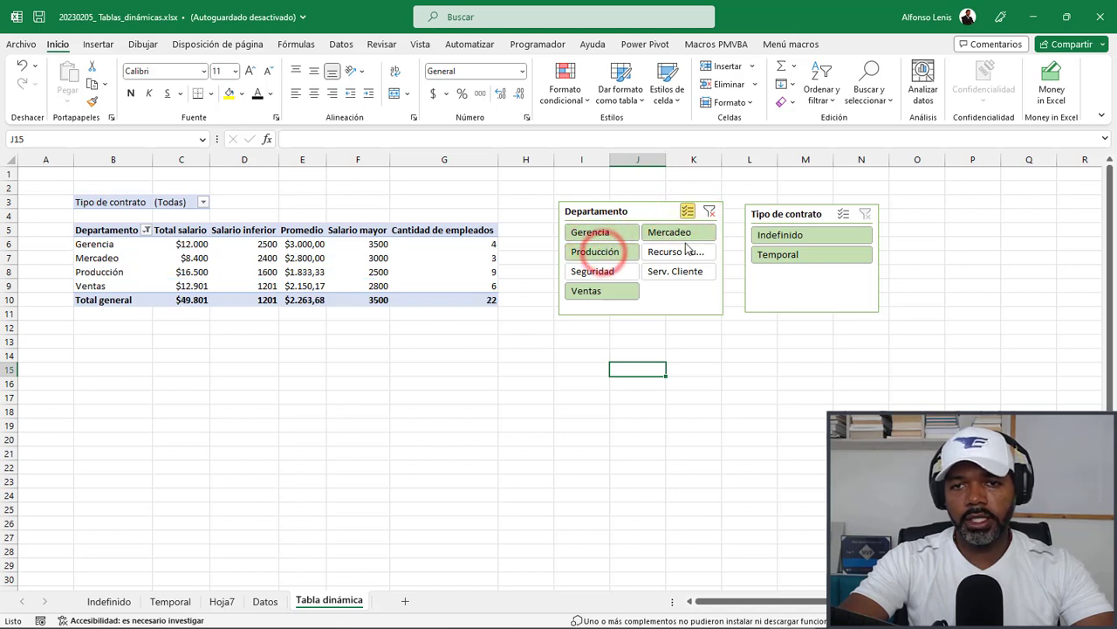
click(677, 251)
click(675, 270)
Remove Recurso Humano, Mercadeo and Serv. Cliente from the Departamento slicer's selection, and add Recurso Humano back.
click(677, 251)
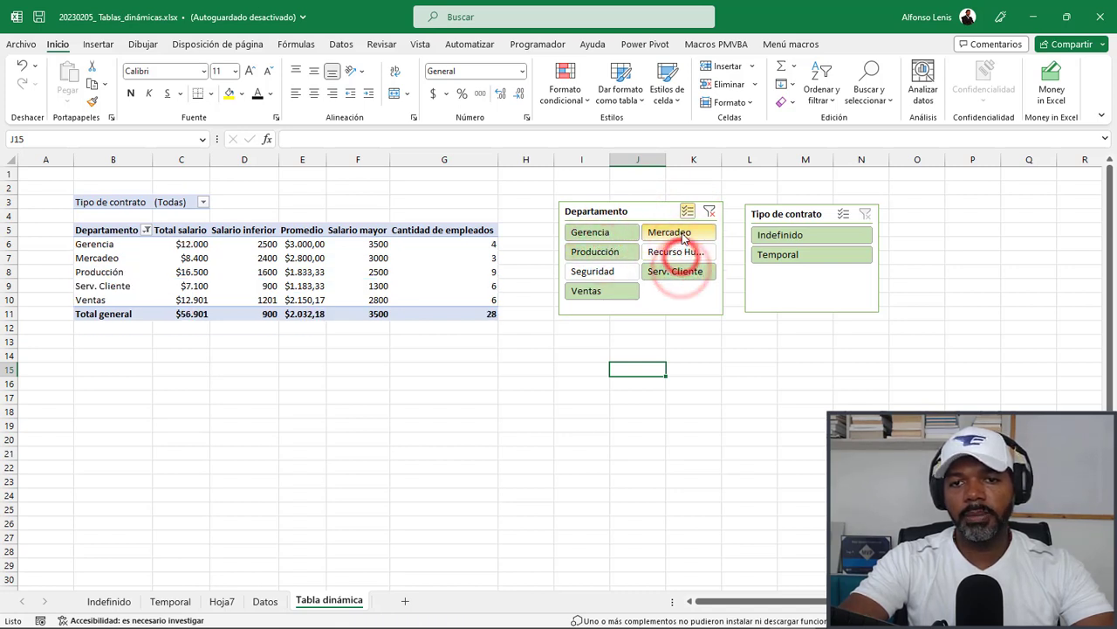
click(672, 233)
click(674, 271)
click(679, 252)
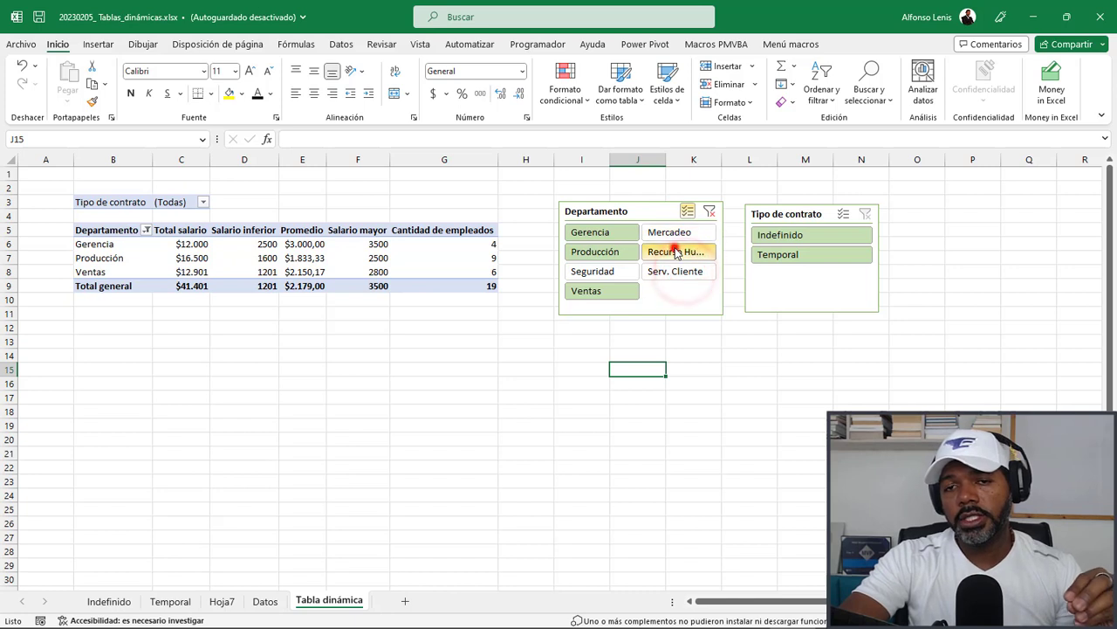
Add Mercadeo to the Departamento slicer's selection, turn off multi-select, and filter by Serv. Cliente, Seguridad and Gerencia one at a time.
click(676, 234)
click(687, 213)
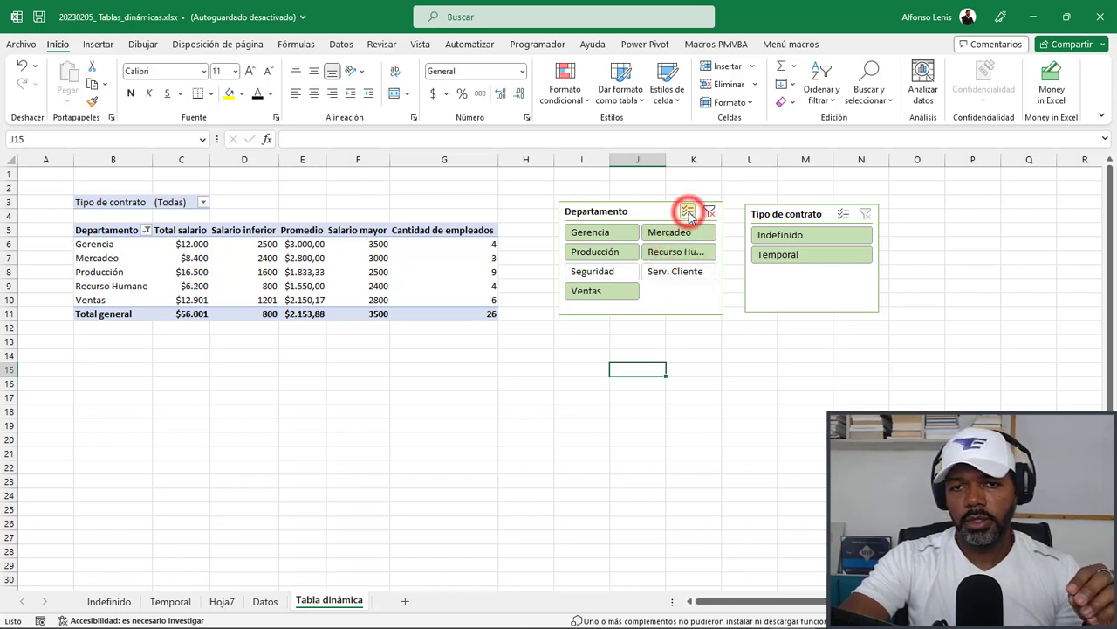
click(672, 273)
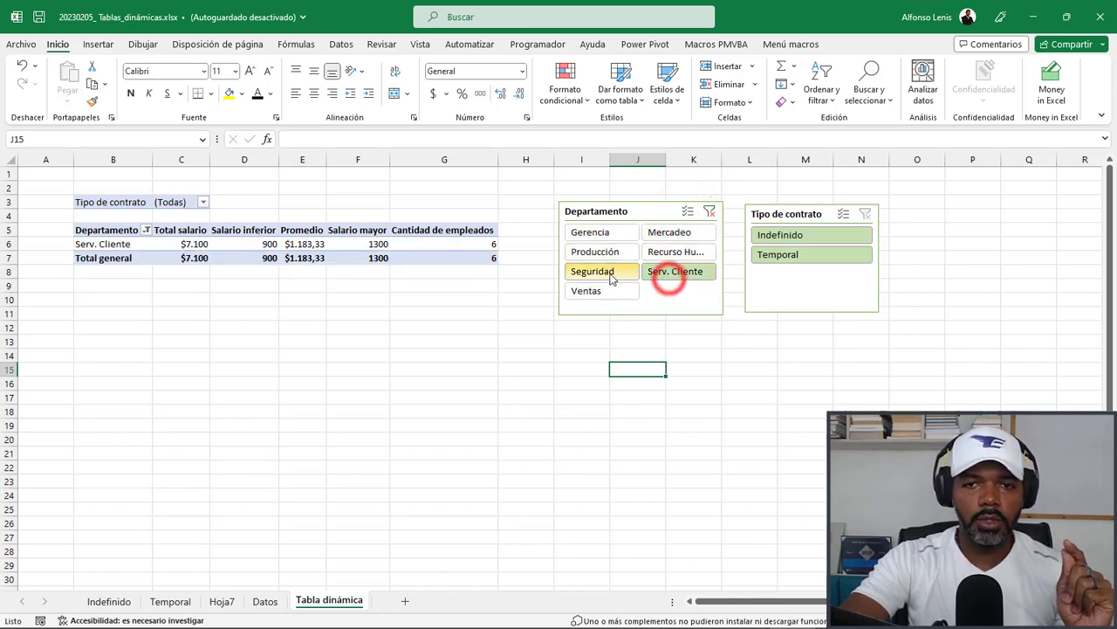
click(585, 270)
click(594, 232)
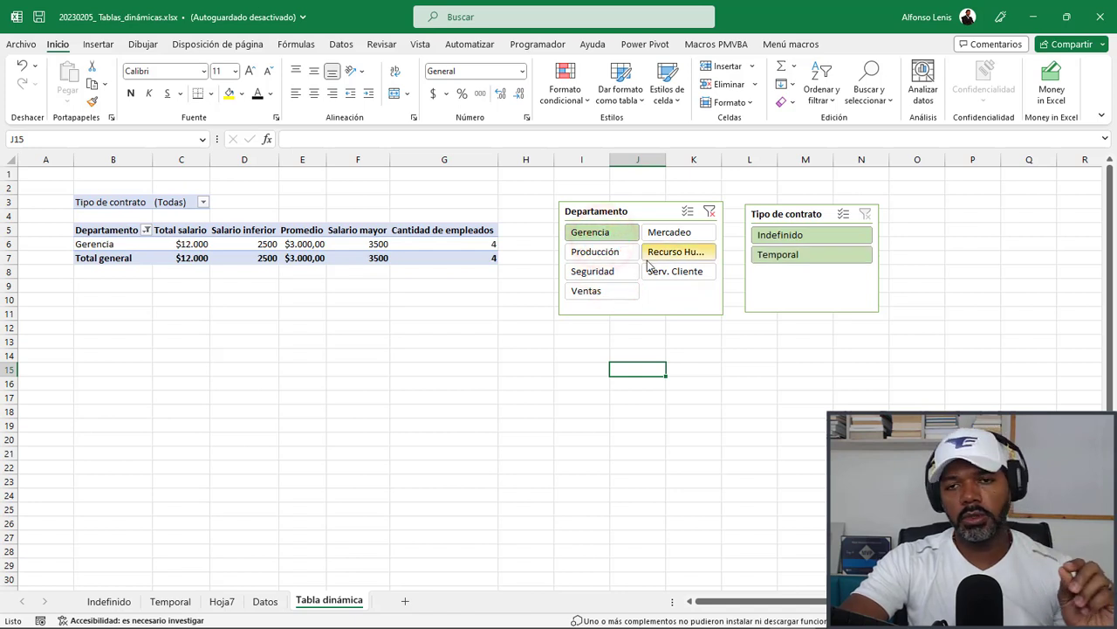
Filter the Tipo de contrato slicer by Indefinido and by Temporal, and clear the filters of both slicers.
click(786, 234)
click(790, 254)
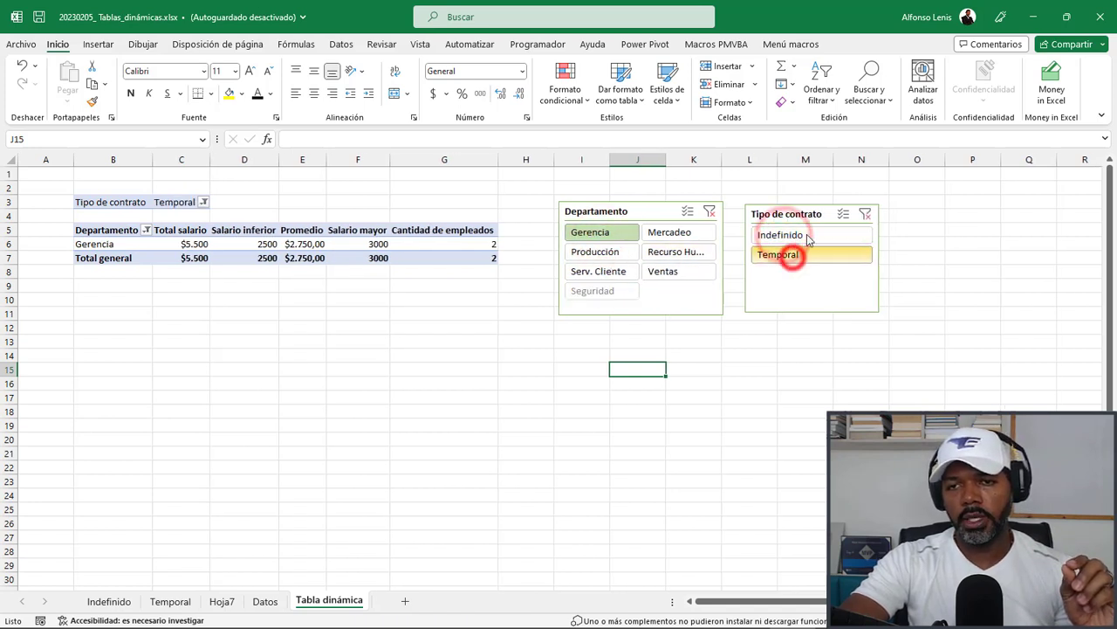
click(711, 214)
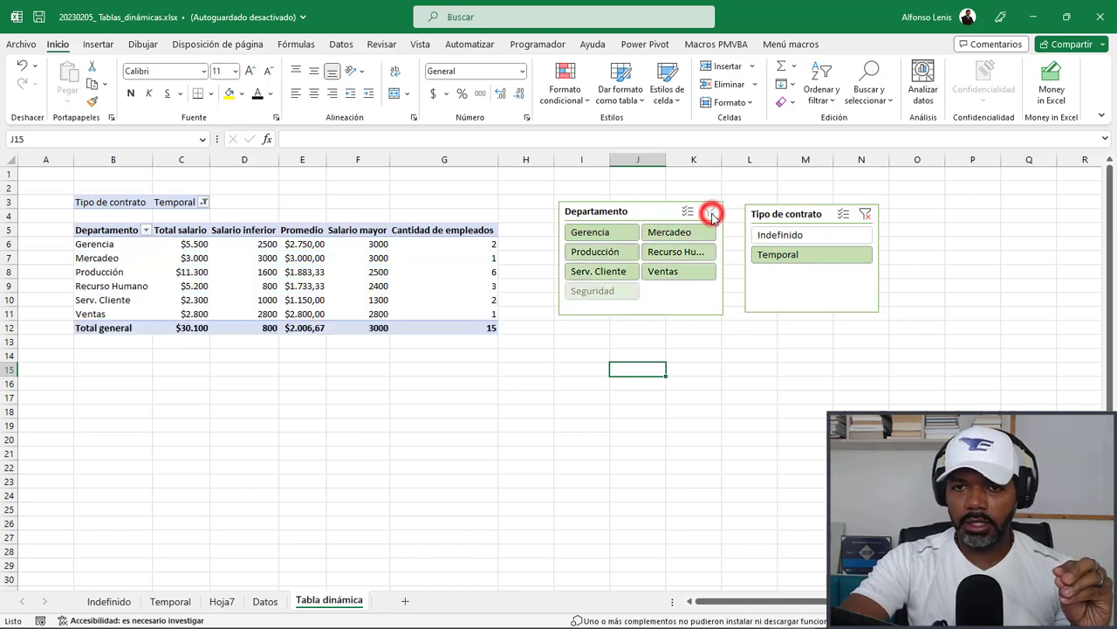
click(866, 218)
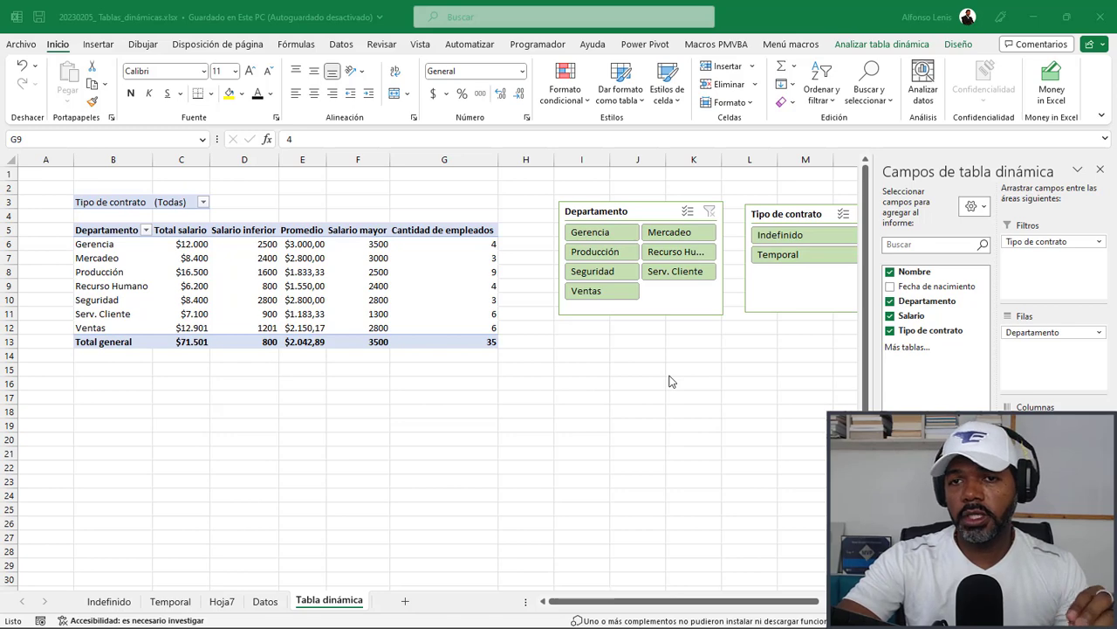
Insert a clustered column (Columnas agrupadas) pivot chart based on the department salary pivot table.
click(286, 270)
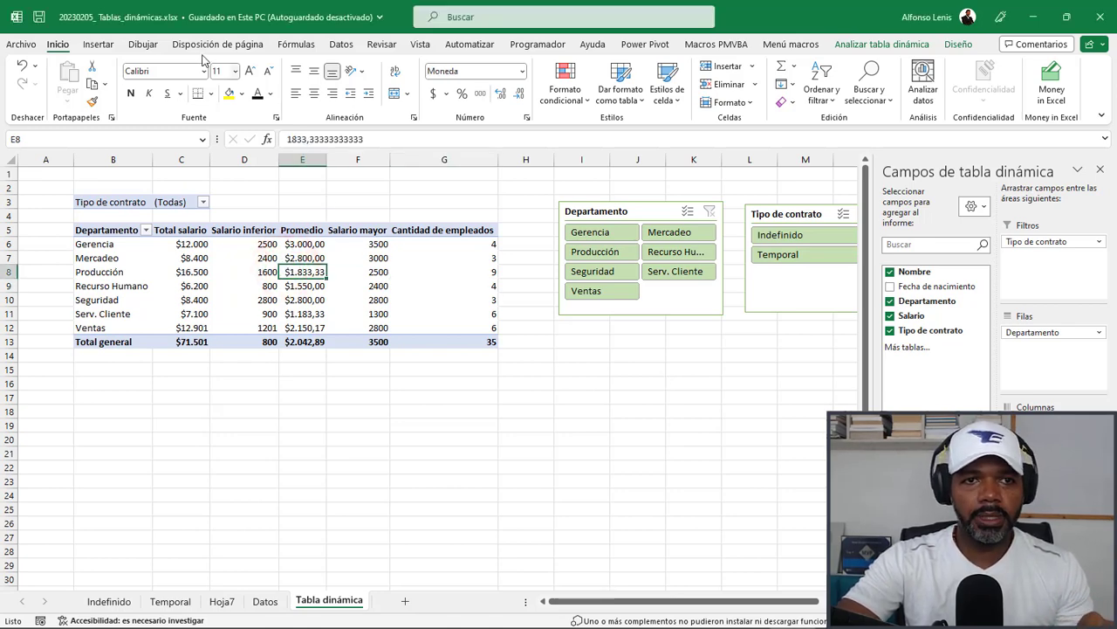
click(99, 45)
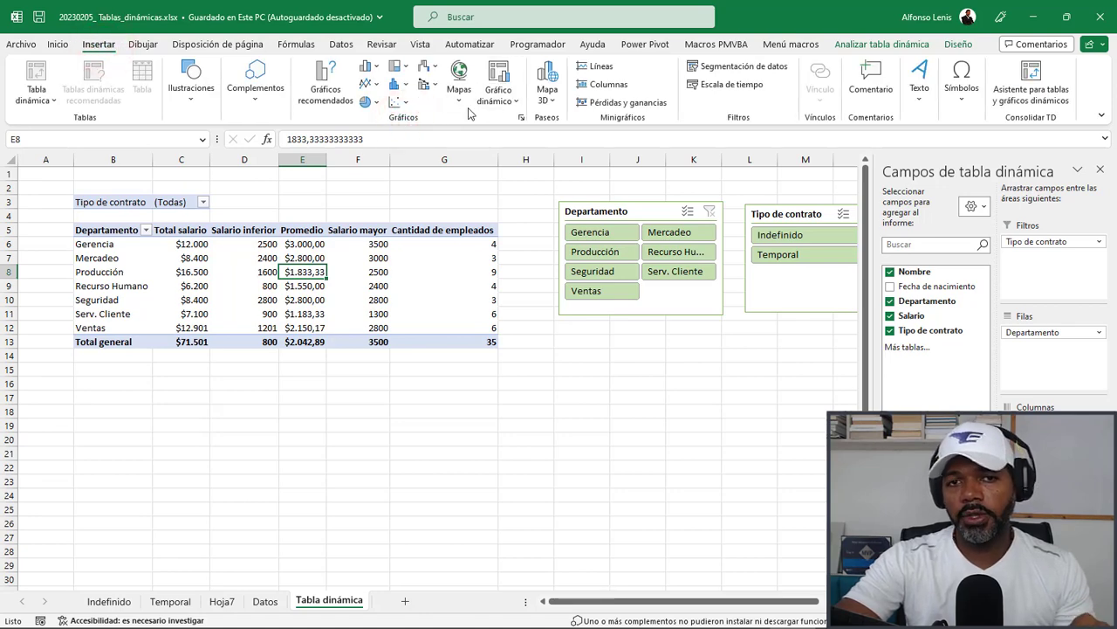
click(512, 98)
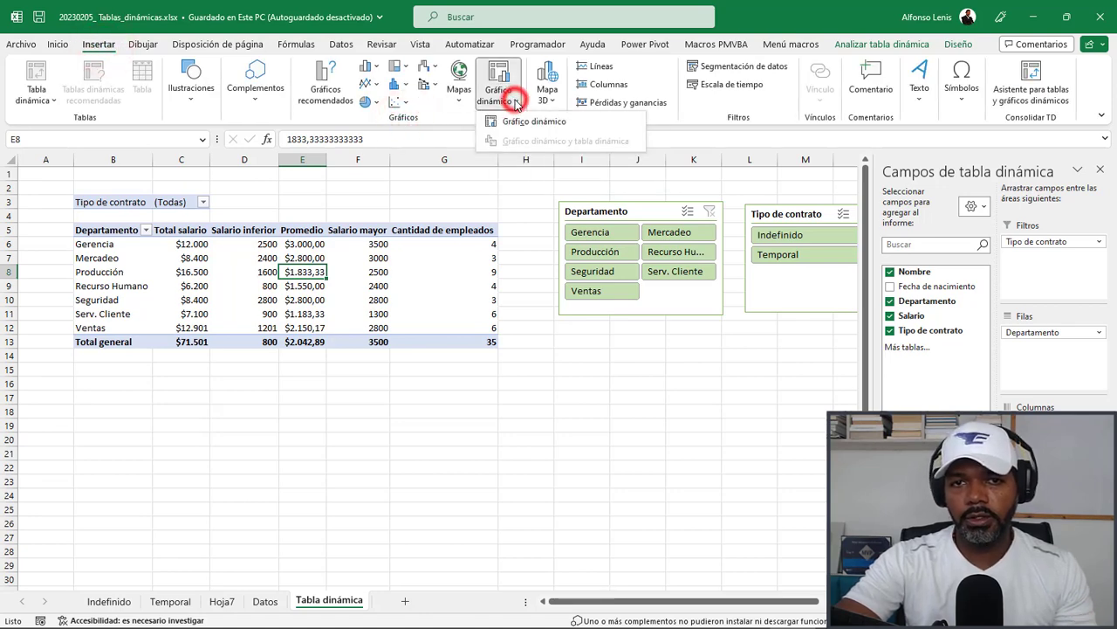
click(525, 125)
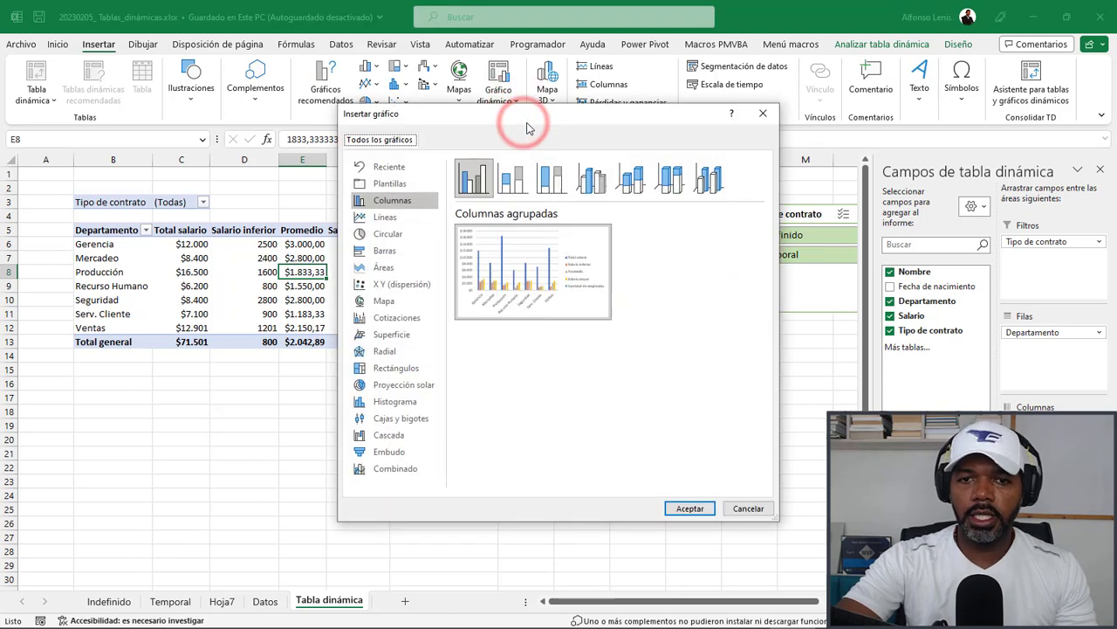
click(390, 234)
click(392, 200)
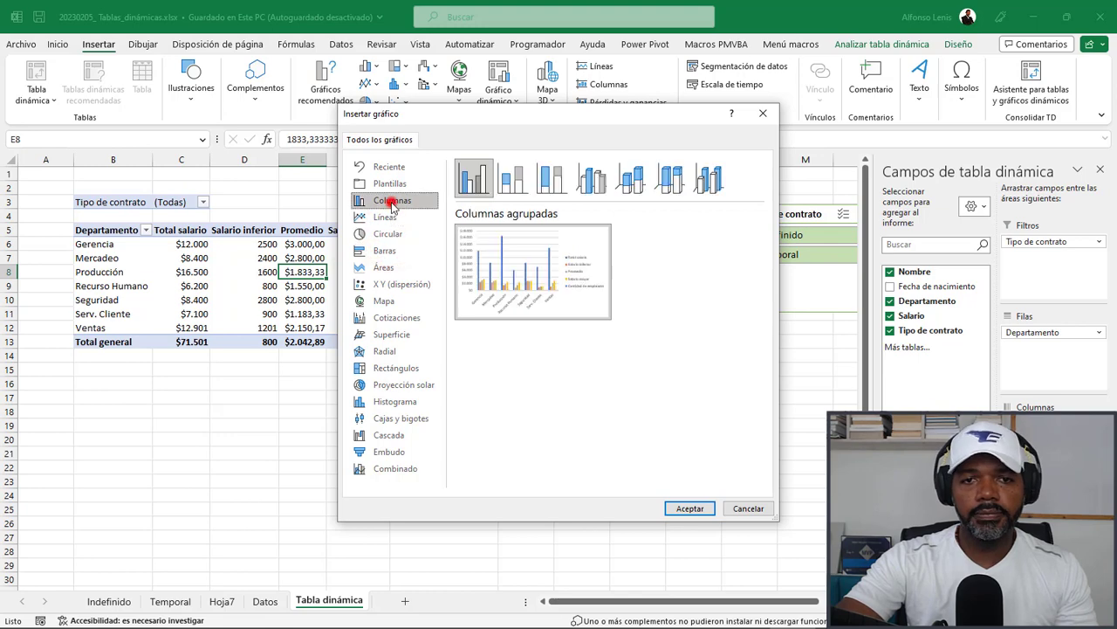
click(476, 179)
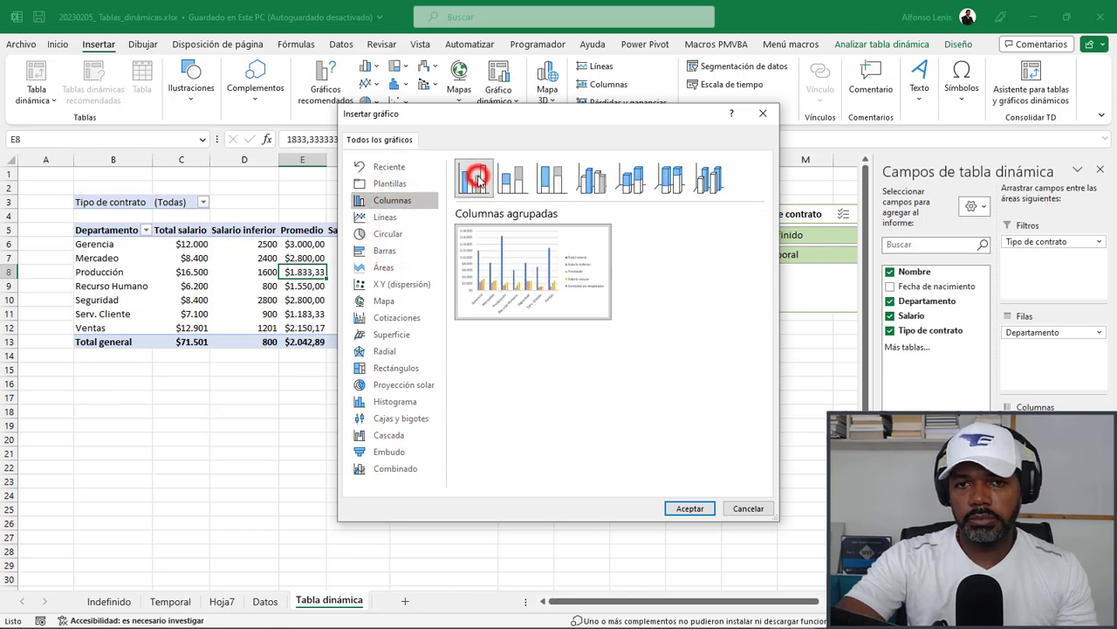
click(690, 508)
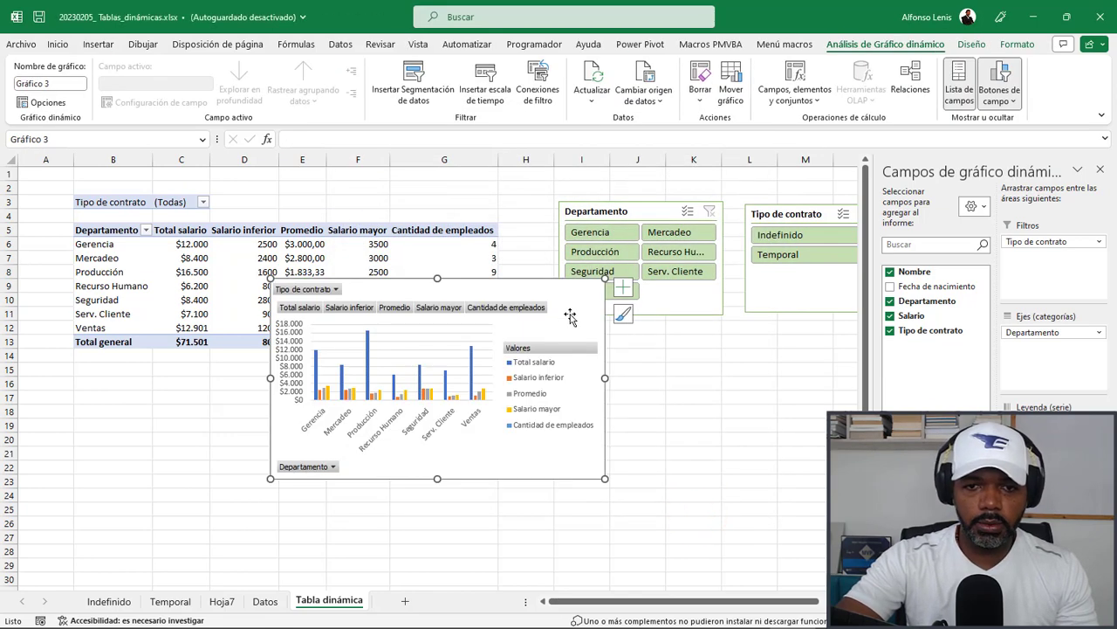
Move the pivot chart clear of the pivot table, to just below the Departamento and Tipo de contrato slicers.
mouse_move(569, 314)
mouse_down()
mouse_move(626, 377)
mouse_move(686, 410)
mouse_move(686, 369)
mouse_move(663, 378)
mouse_move(726, 387)
mouse_move(784, 372)
mouse_up()
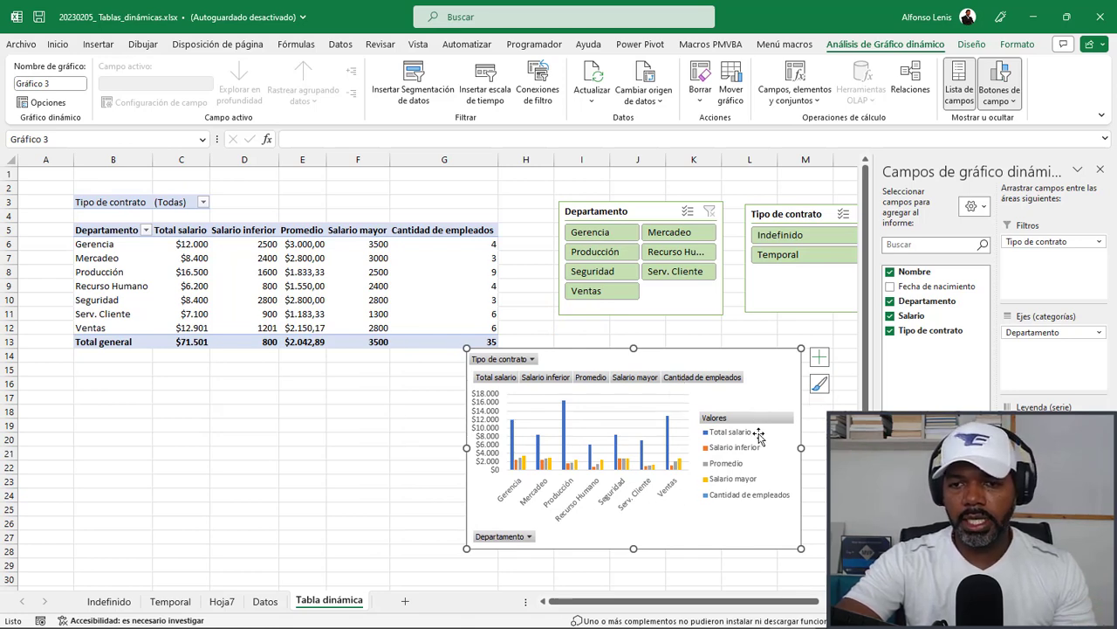
drag(591, 362, 648, 347)
click(464, 310)
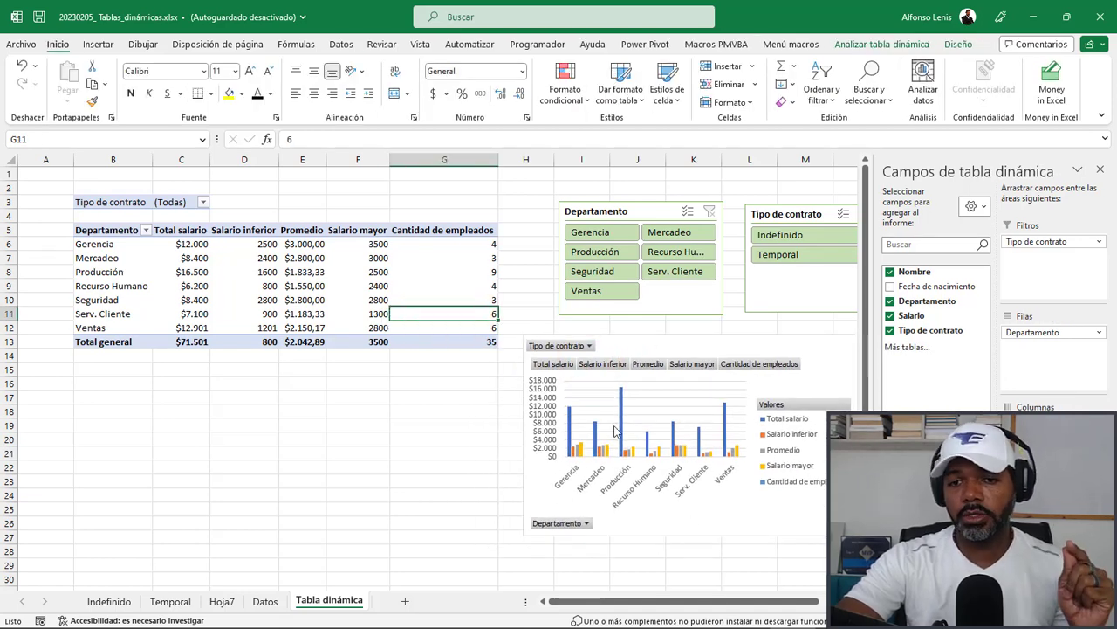
click(790, 551)
click(825, 358)
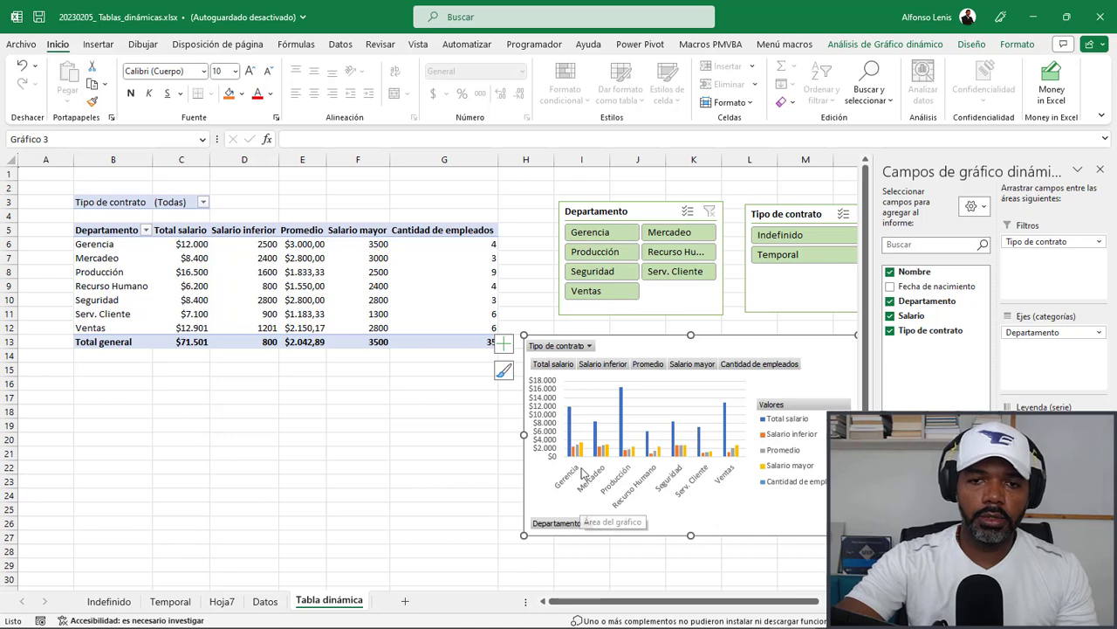
Use the pivot table's Tipo de contrato report filter to show only Temporal contracts.
click(166, 282)
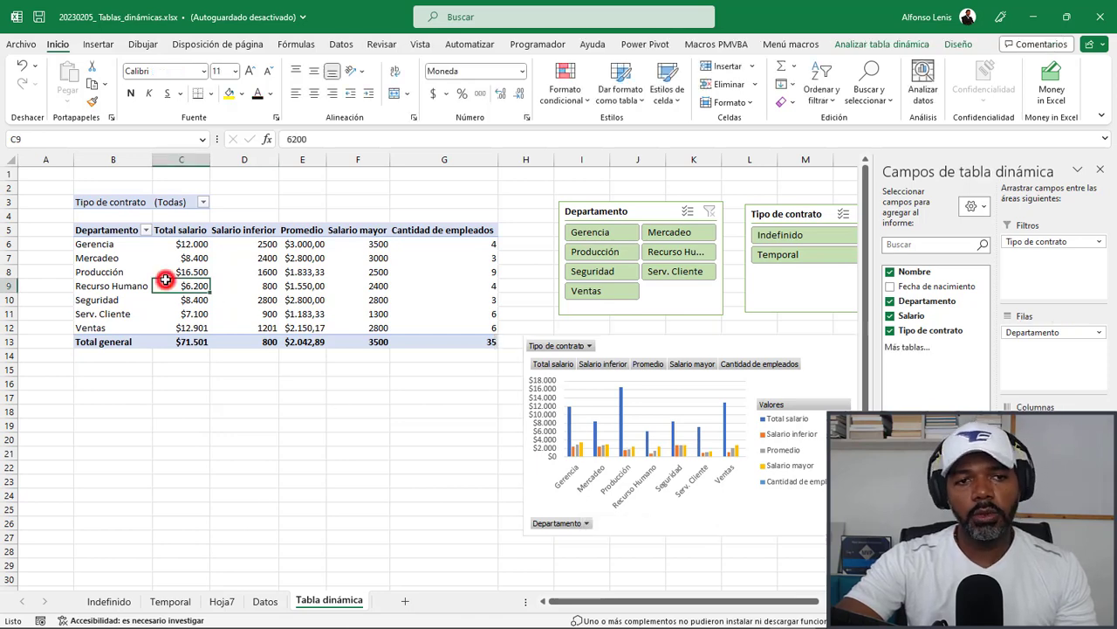
click(202, 202)
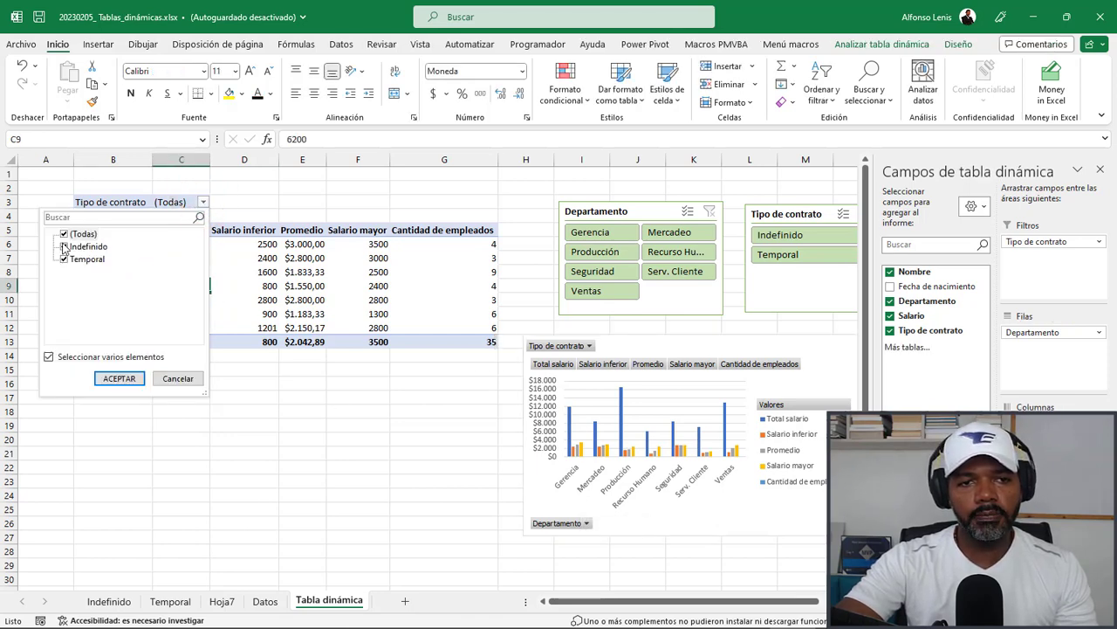
click(119, 378)
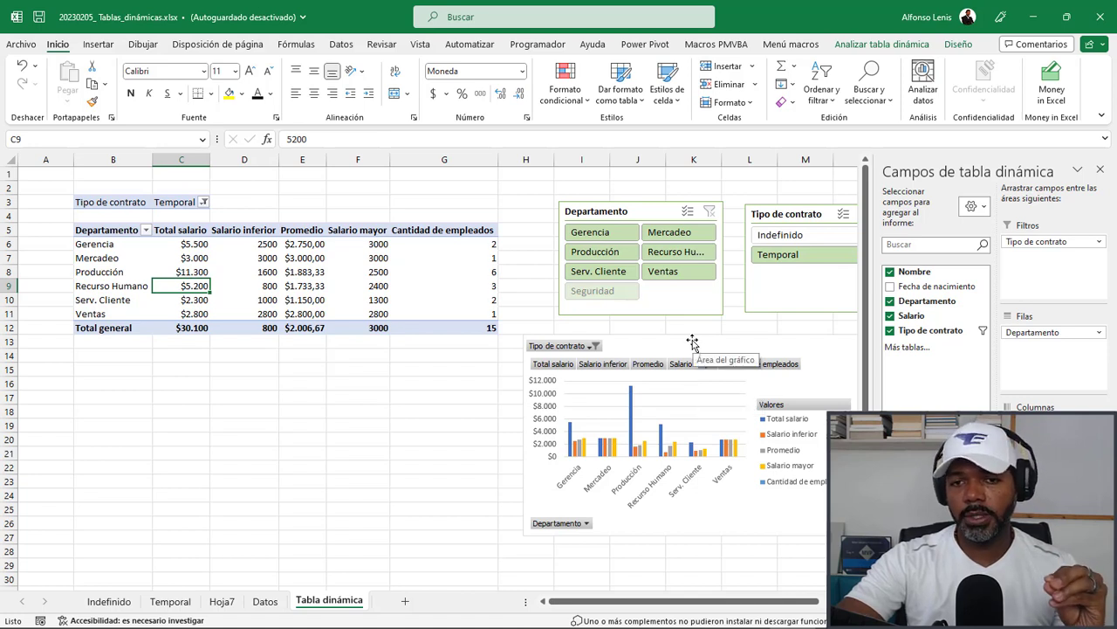
Close the pivot table field list and set the Tipo de contrato report filter to Indefinido only.
click(301, 257)
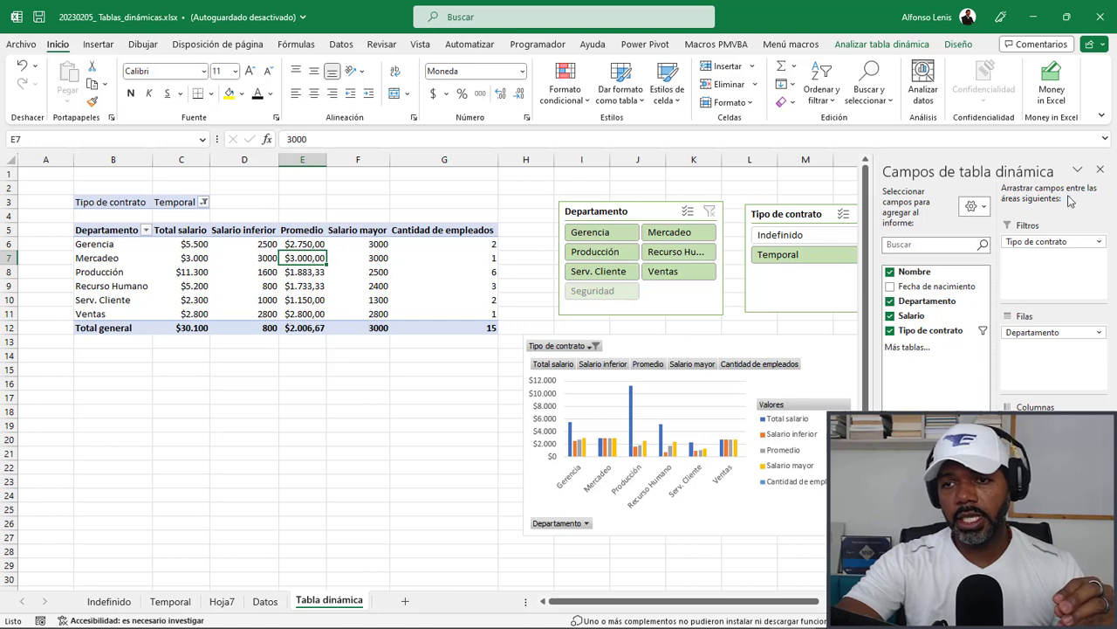
click(1101, 171)
click(203, 201)
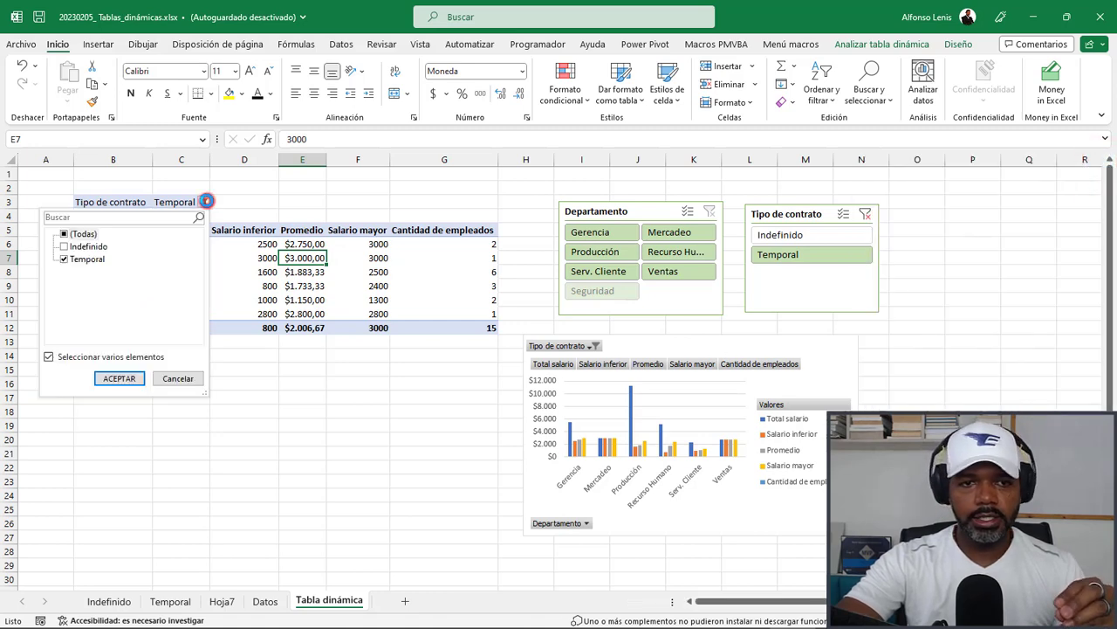
click(64, 259)
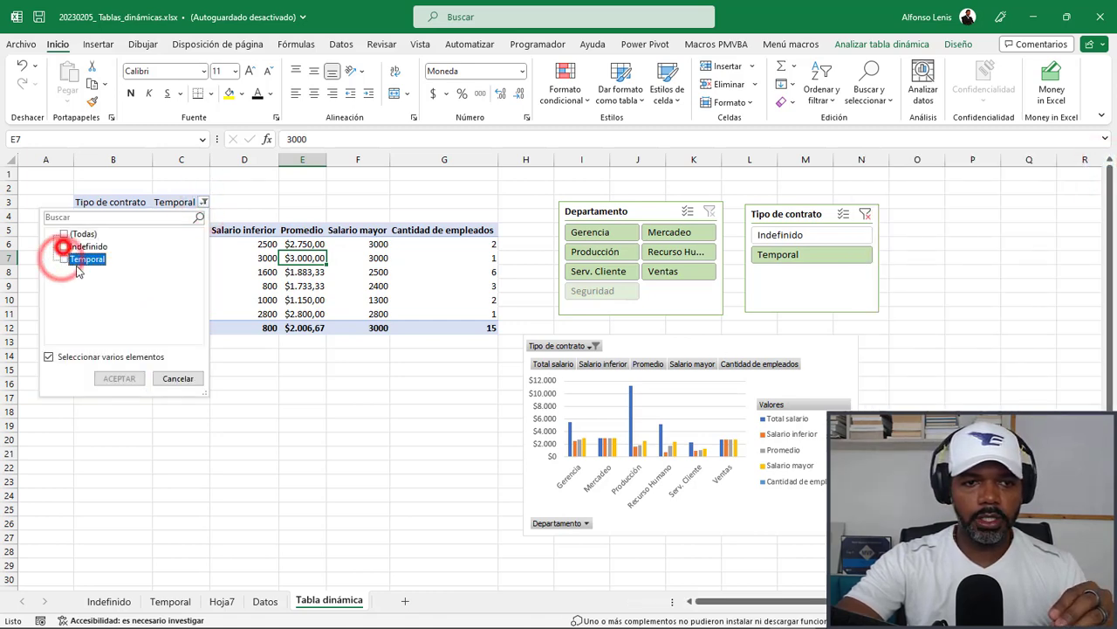
click(62, 247)
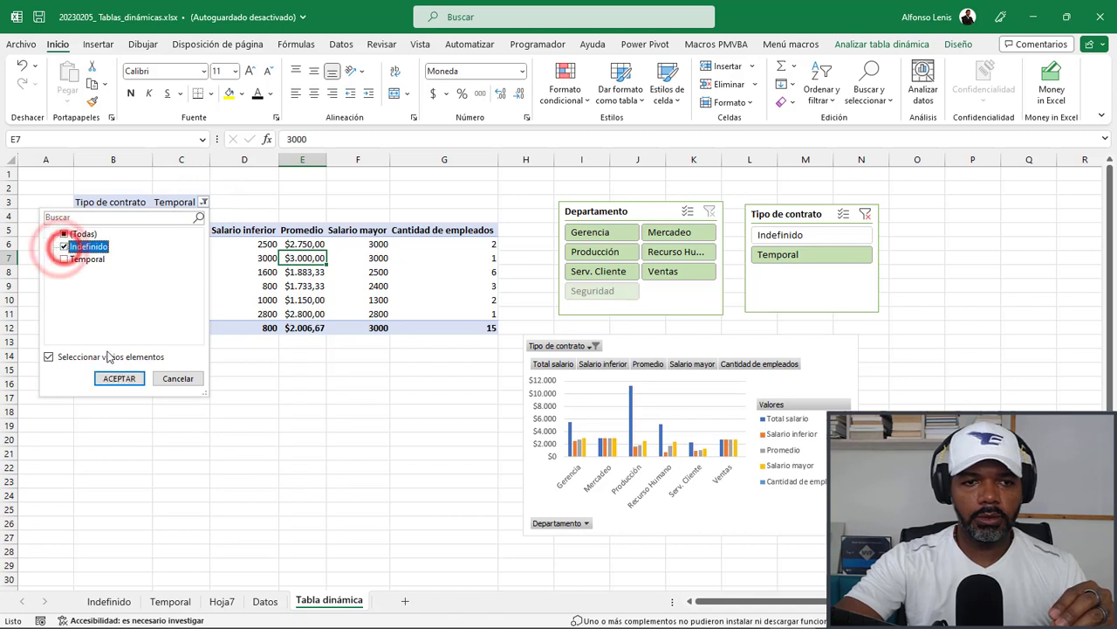
click(118, 377)
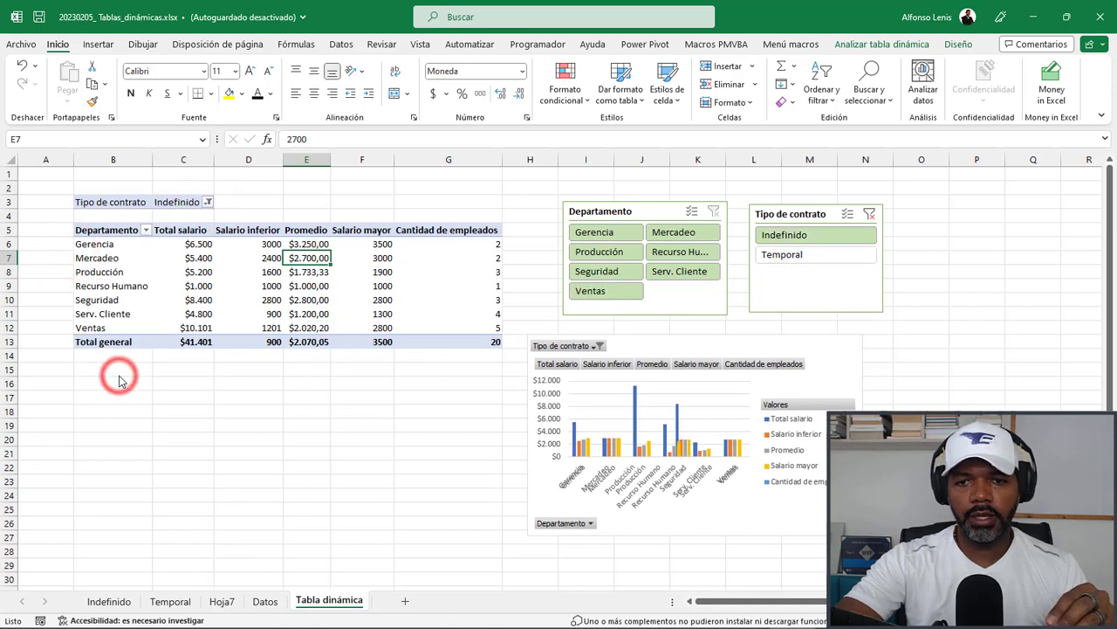
Filter the pivot table's Departamento row field to show only Mercadeo and Recurso Humano.
click(145, 231)
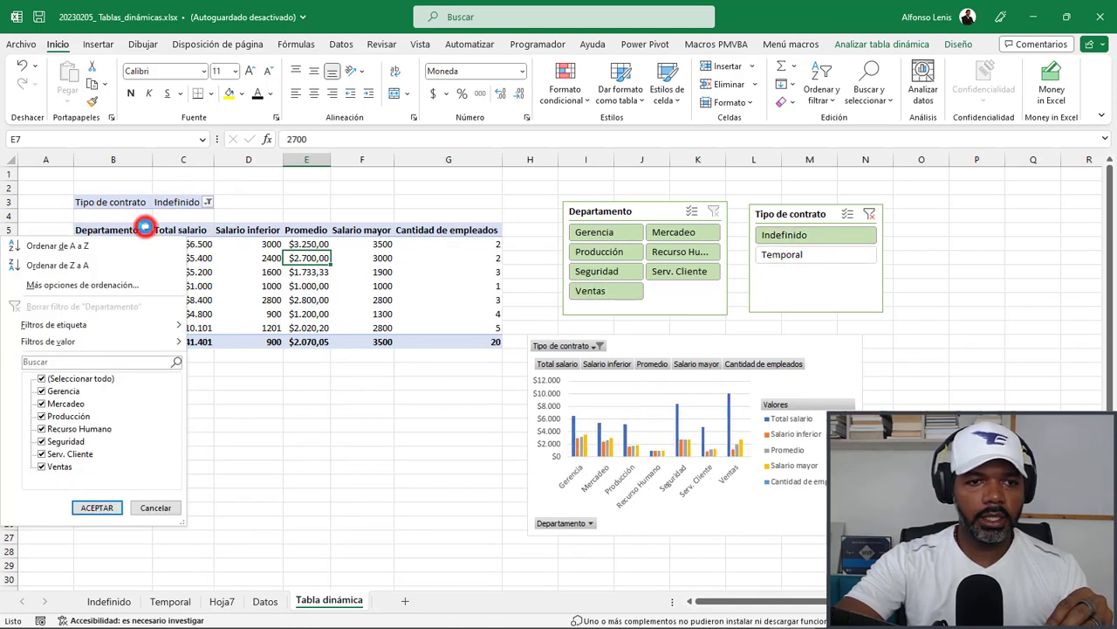
click(42, 378)
click(41, 404)
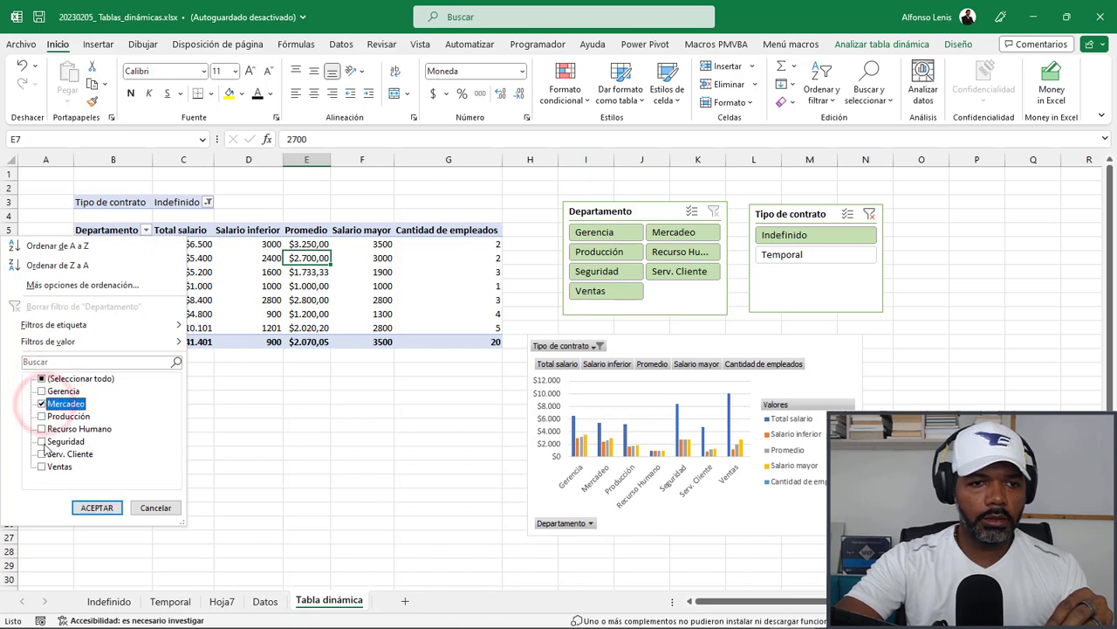
click(41, 429)
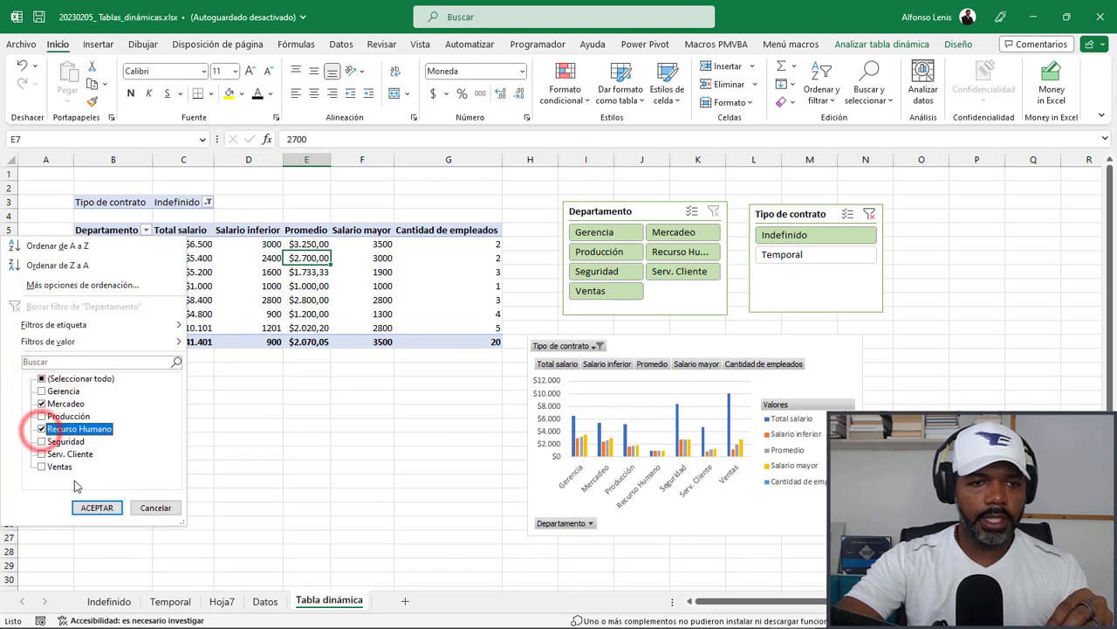
click(96, 507)
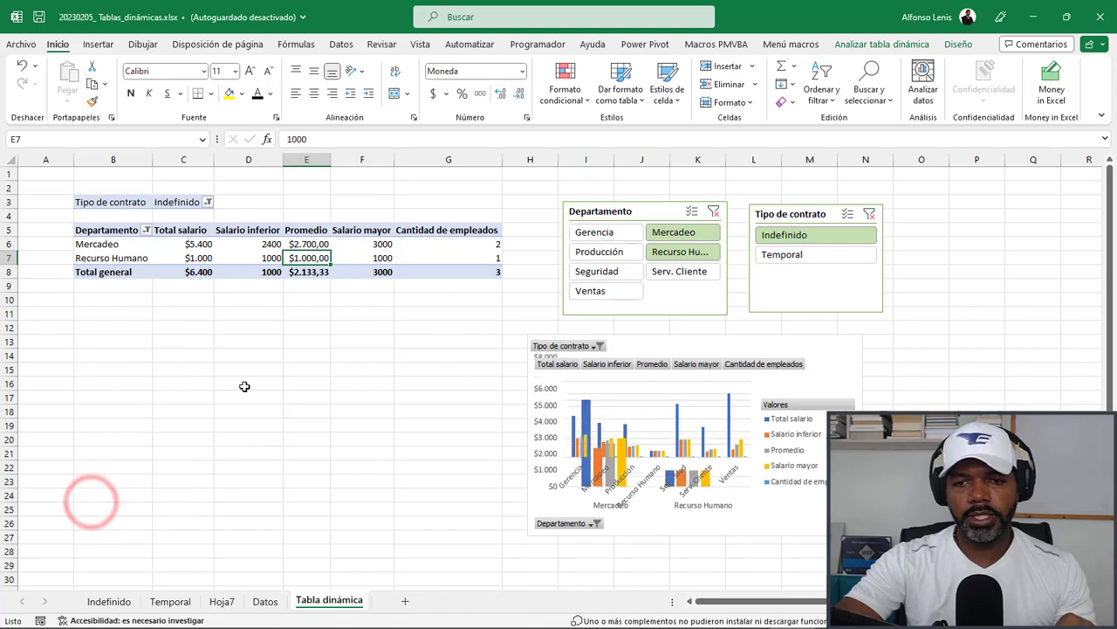